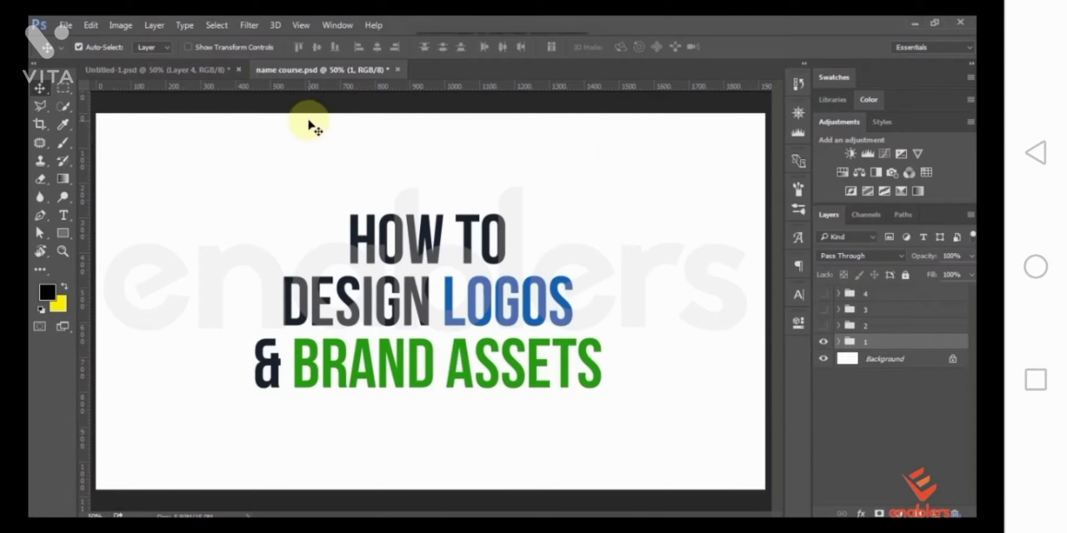
# Step: Switch to Untitled-1.psd and view the fitpage_logo-01 artwork and the stationery mockup on Layer 4 one at a time
pyautogui.click(195, 69)
pyautogui.click(823, 294)
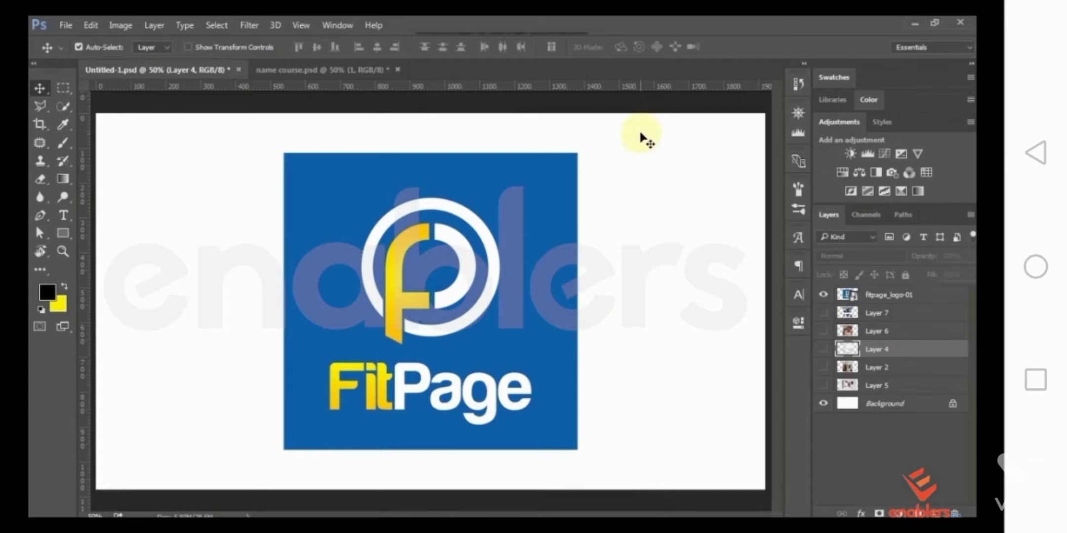
pyautogui.click(824, 295)
pyautogui.click(823, 349)
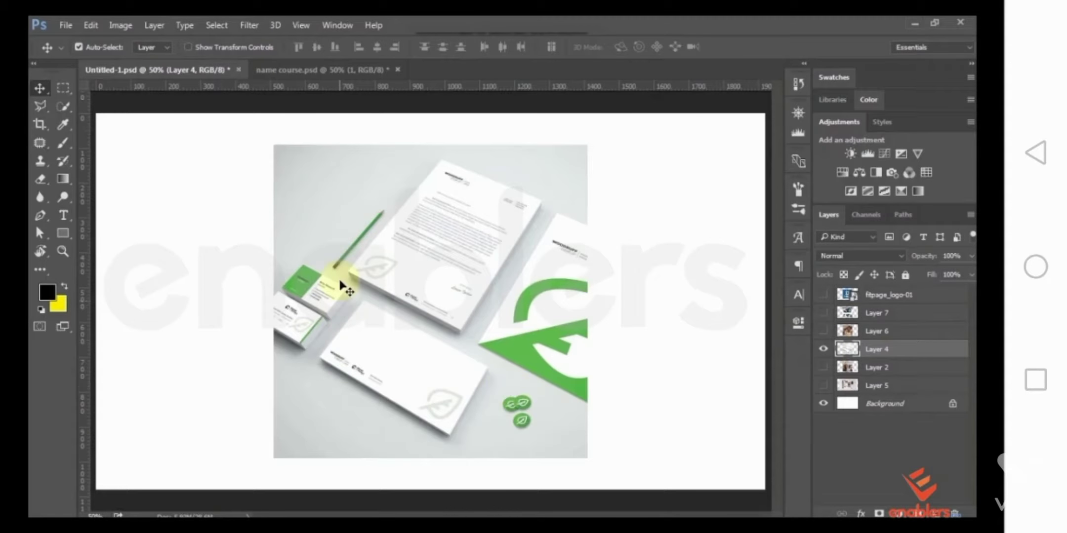
pyautogui.click(305, 322)
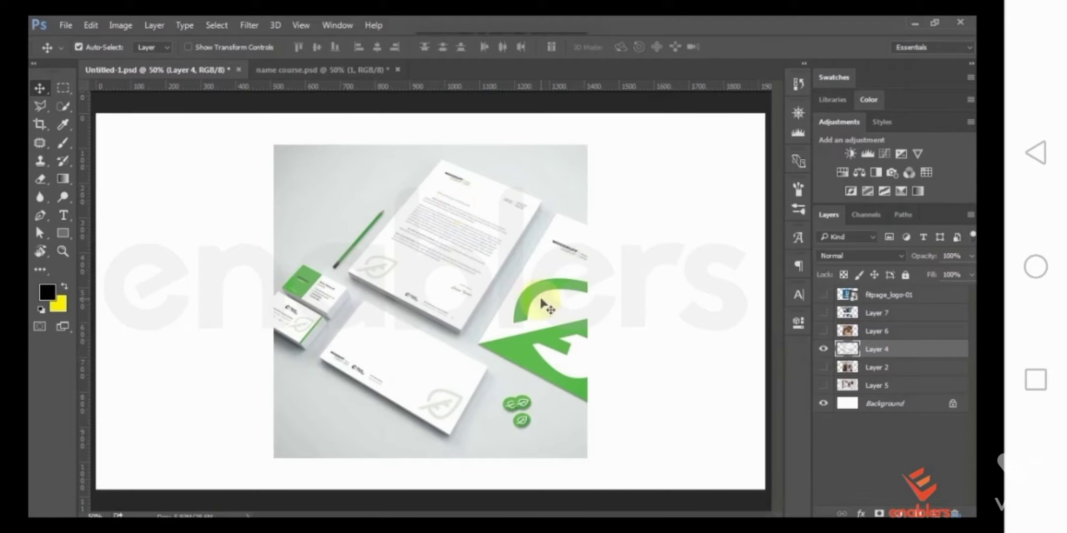
# Step: View the coffee packaging mockup on Layer 2 and the café interior on Layer 6 one at a time, leaving both hidden
pyautogui.click(822, 355)
pyautogui.click(823, 367)
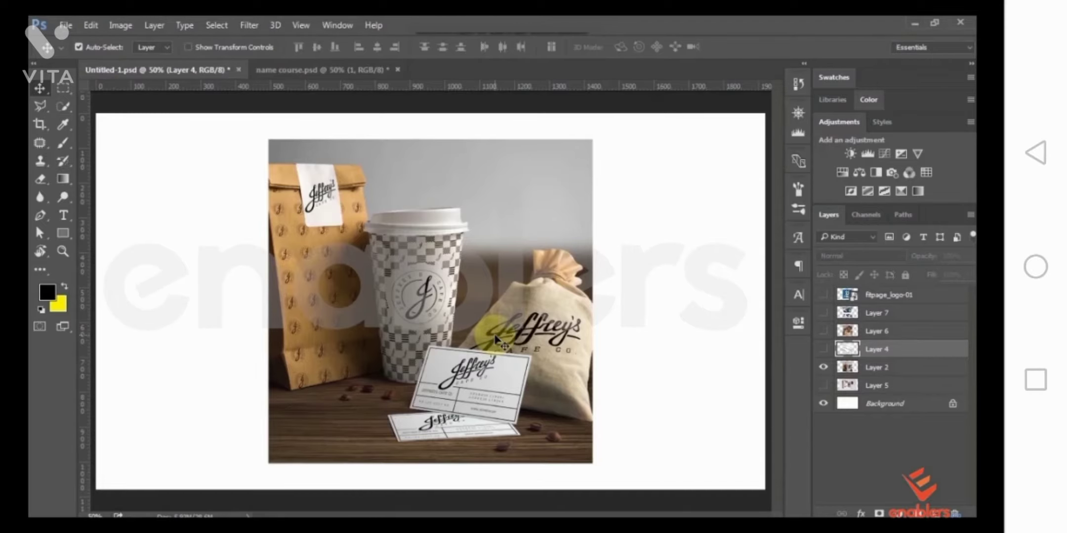
pyautogui.click(823, 368)
pyautogui.click(824, 332)
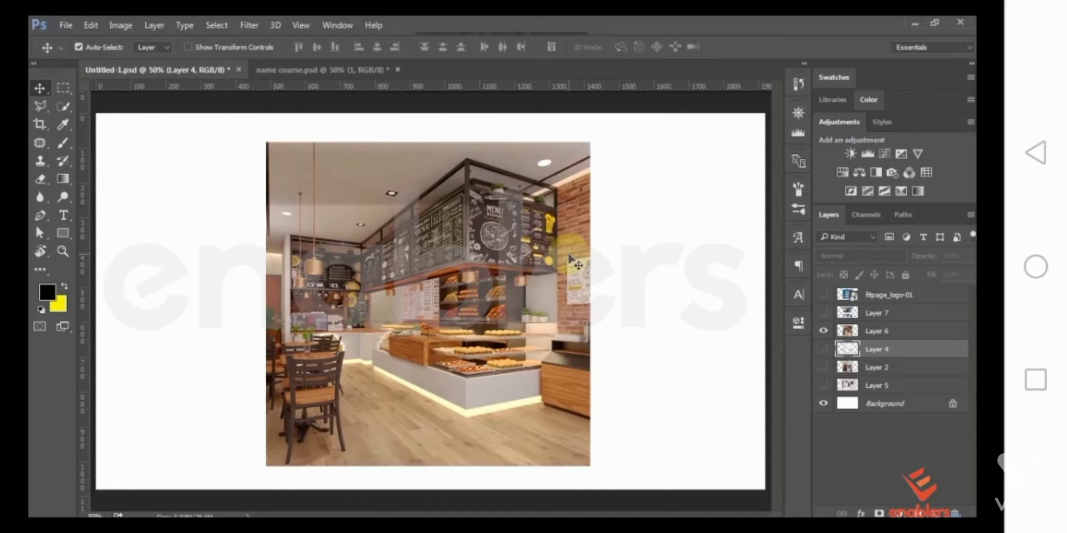
pyautogui.click(823, 332)
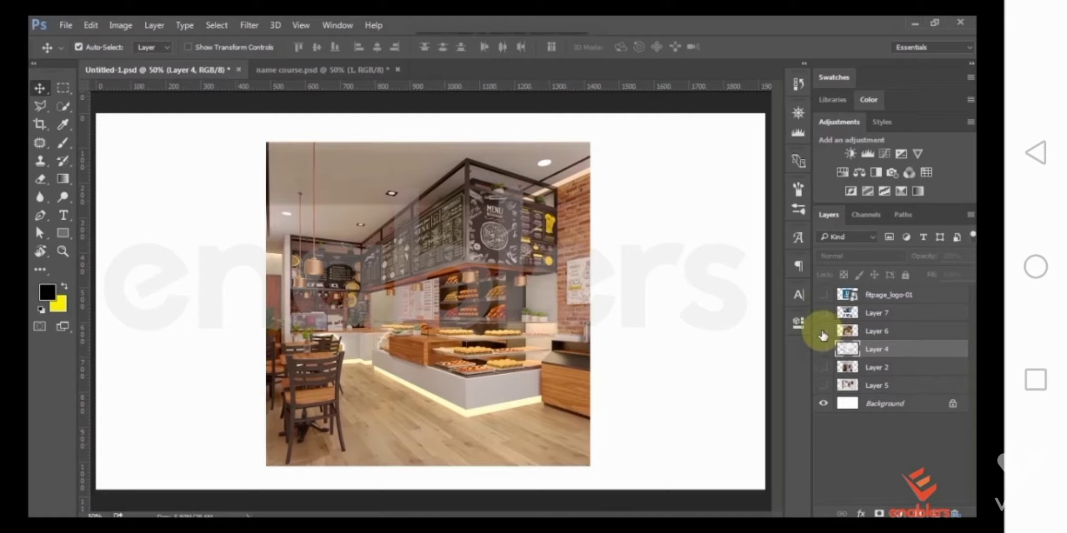
pyautogui.click(823, 367)
pyautogui.click(823, 367)
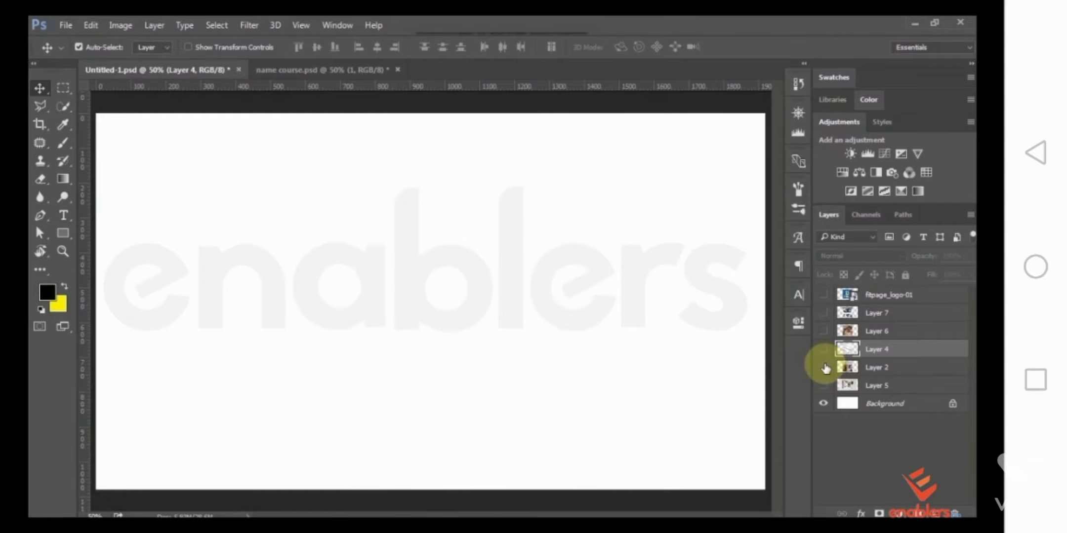
# Step: Display Layer 2, Layer 4, Layer 6 and fitpage_logo-01 individually, hiding each image before showing the following one
pyautogui.click(823, 368)
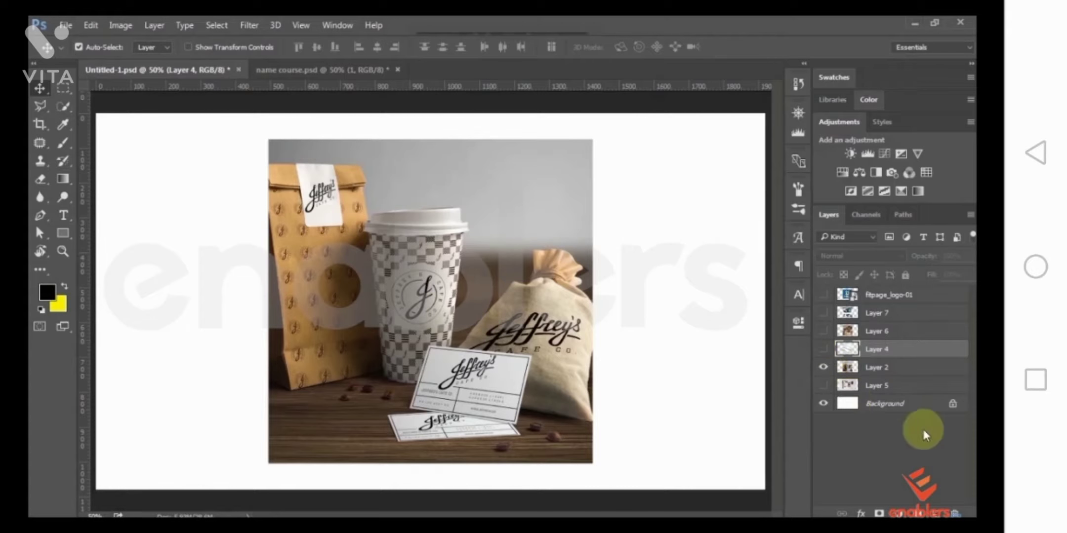
pyautogui.click(823, 367)
pyautogui.click(823, 349)
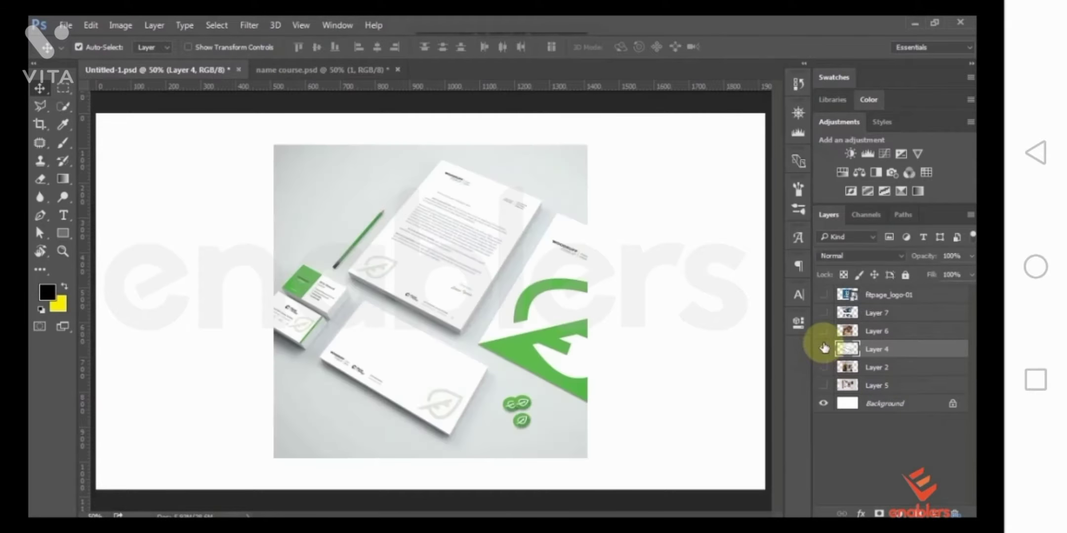
pyautogui.click(823, 348)
pyautogui.click(824, 331)
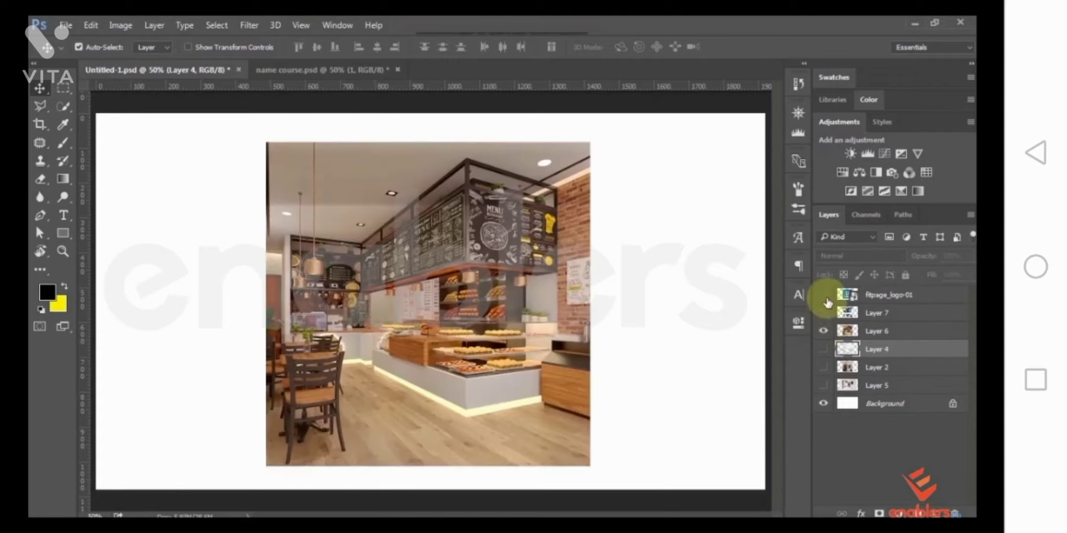
pyautogui.click(823, 331)
pyautogui.click(823, 295)
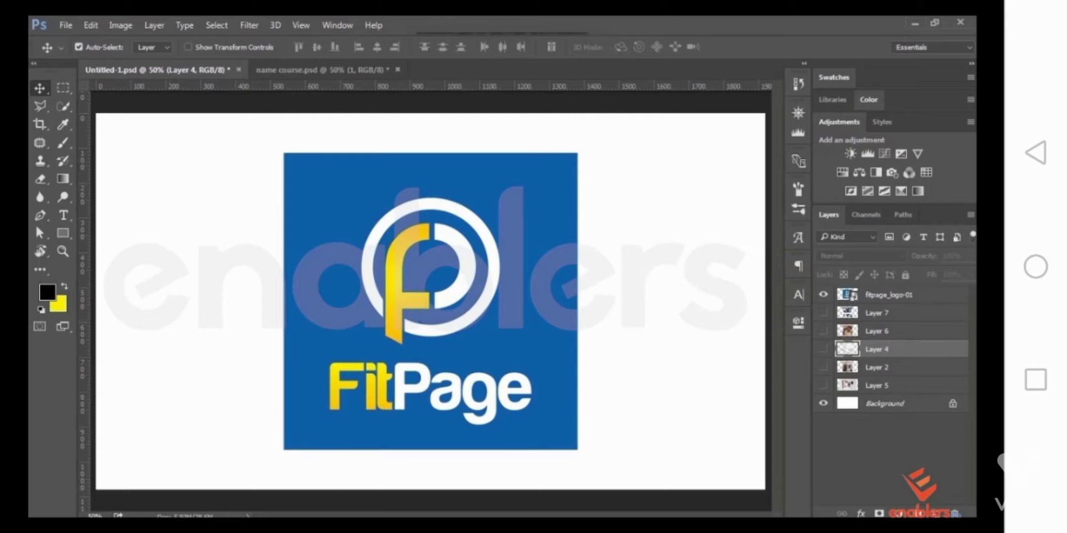
# Step: View the delivery truck branding on Layer 7, and examine the stationery mockup on Layer 4 at 100% zoom
pyautogui.click(824, 295)
pyautogui.click(823, 313)
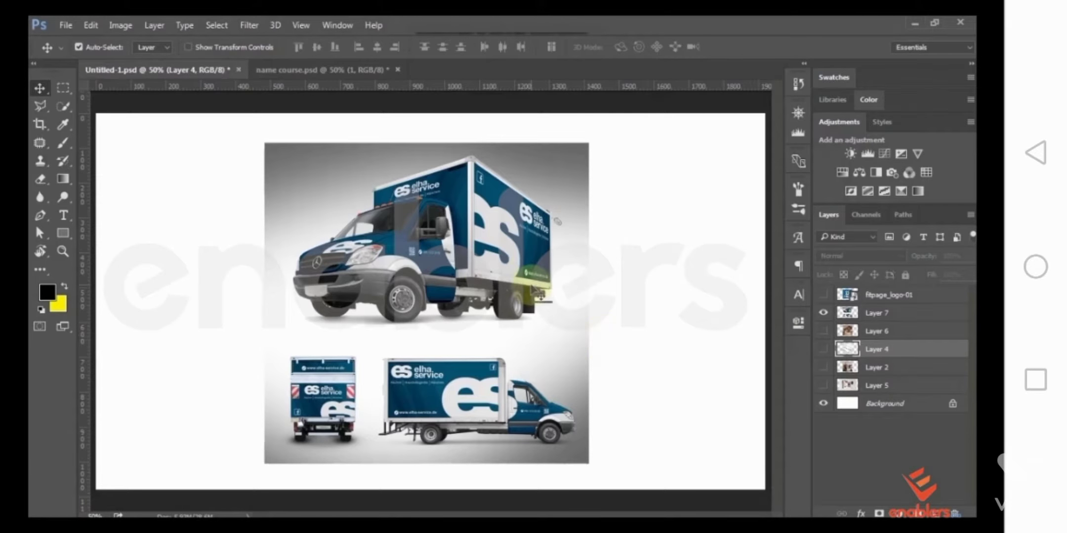
pyautogui.click(823, 312)
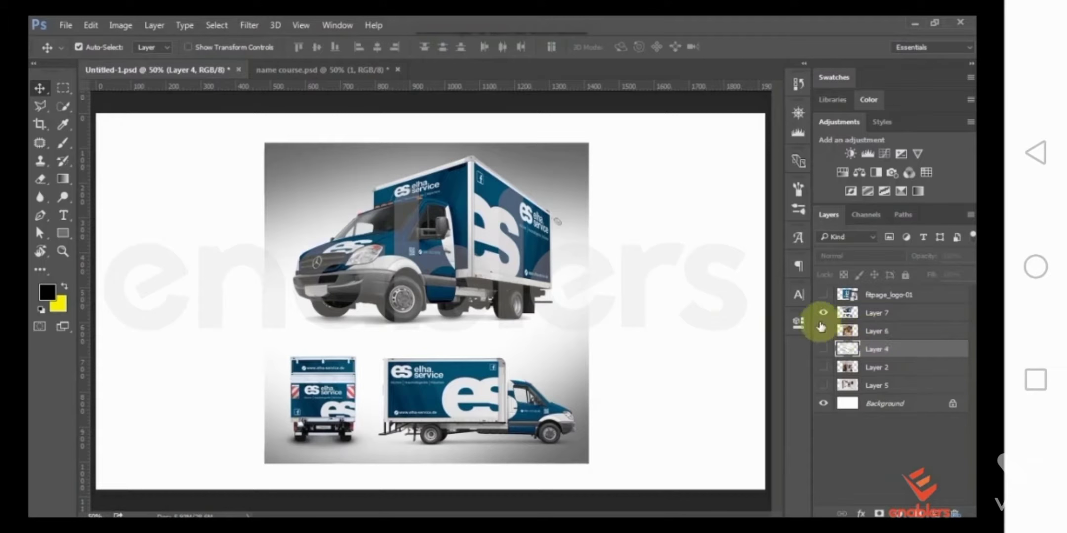
pyautogui.click(823, 349)
pyautogui.scroll(2, 441, 167)
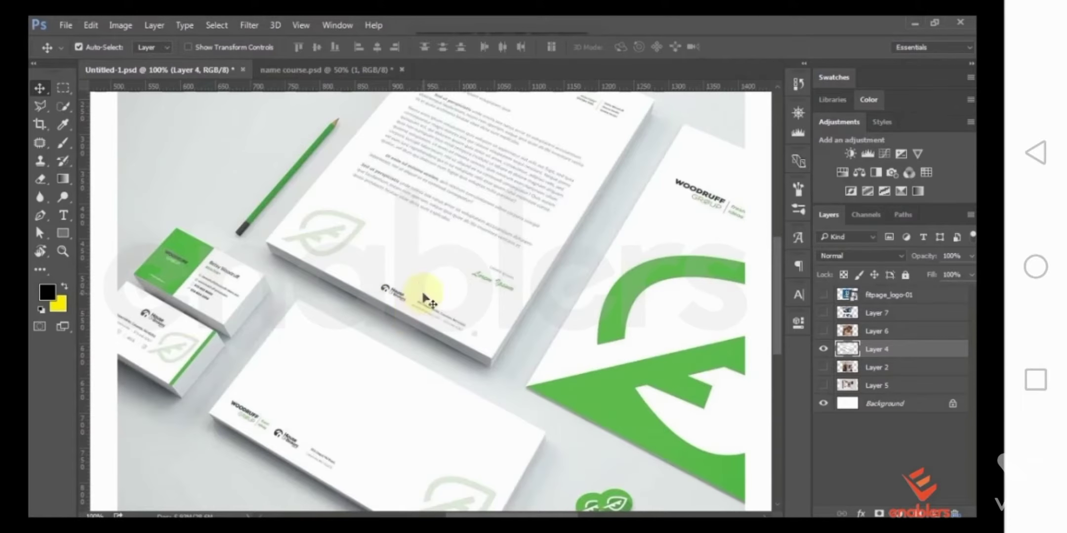
# Step: Hide Layer 4, show the fitpage_logo-01 layer and examine the full FitPage logo at 66.7% zoom
pyautogui.click(823, 348)
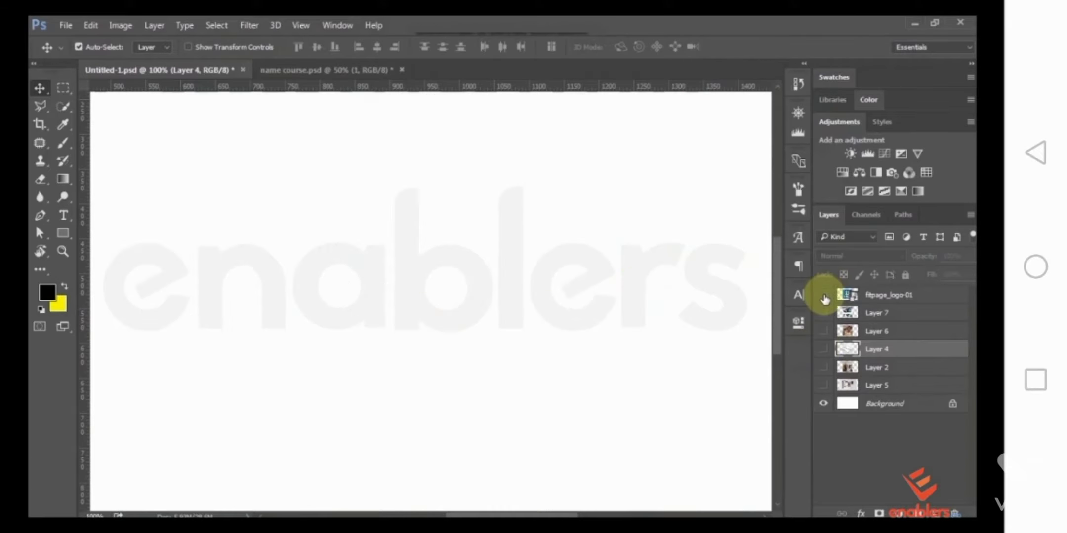
pyautogui.click(823, 295)
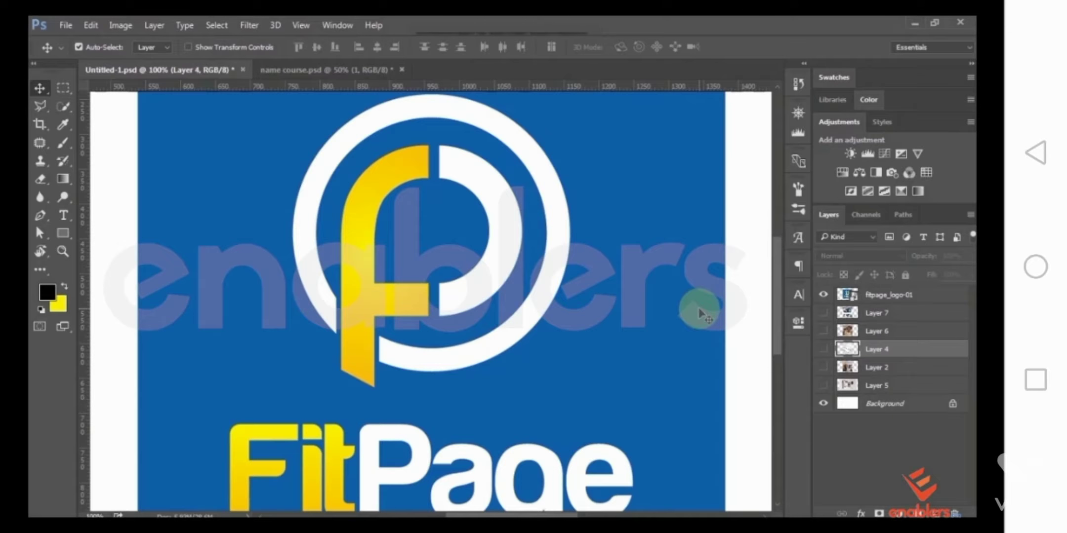
pyautogui.press('ctrl')
pyautogui.hotkey('ctrl', '-')
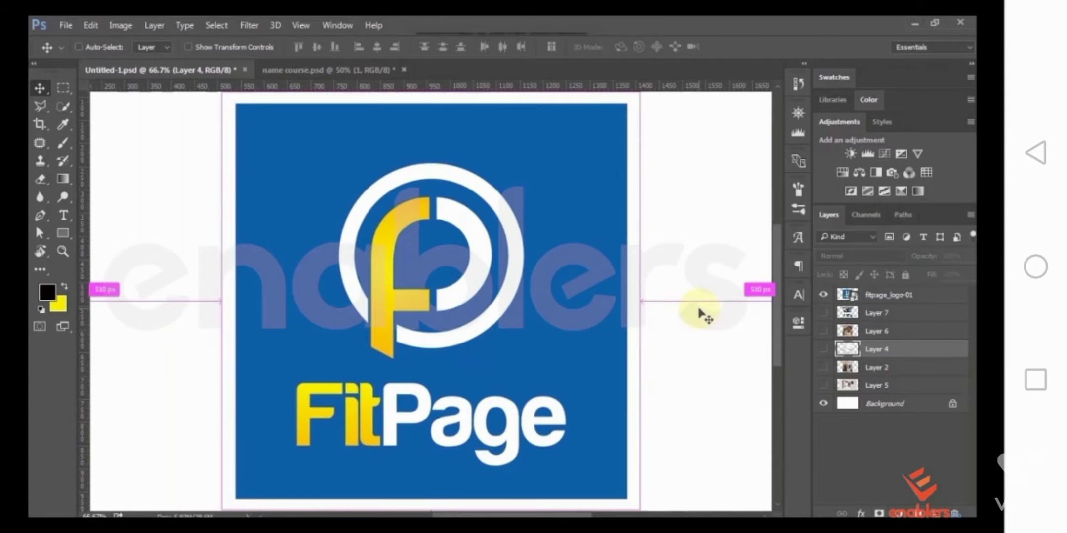
pyautogui.hotkey('ctrl', '-')
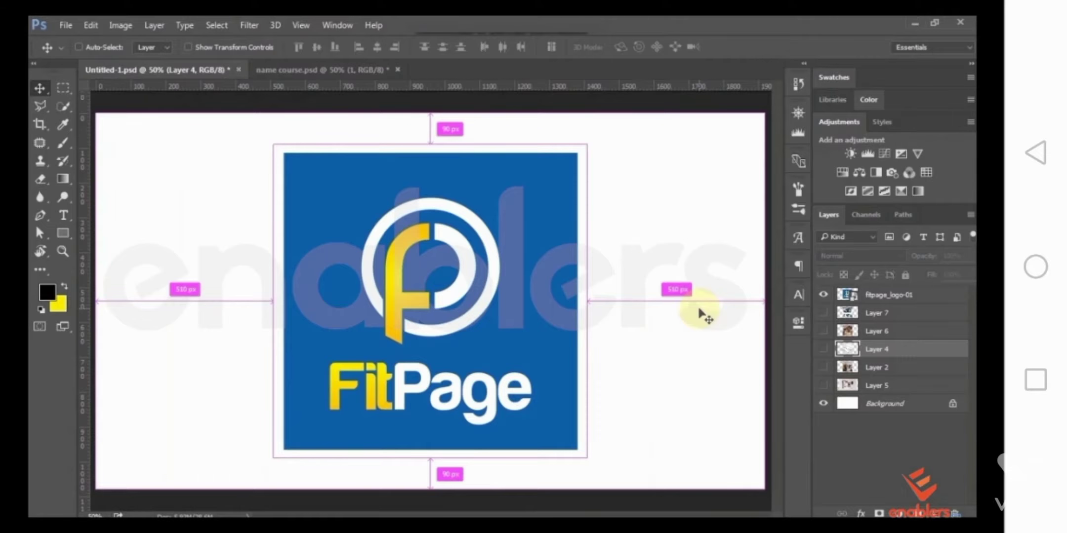
pyautogui.hotkey('ctrl', '+')
pyautogui.press('ctrl')
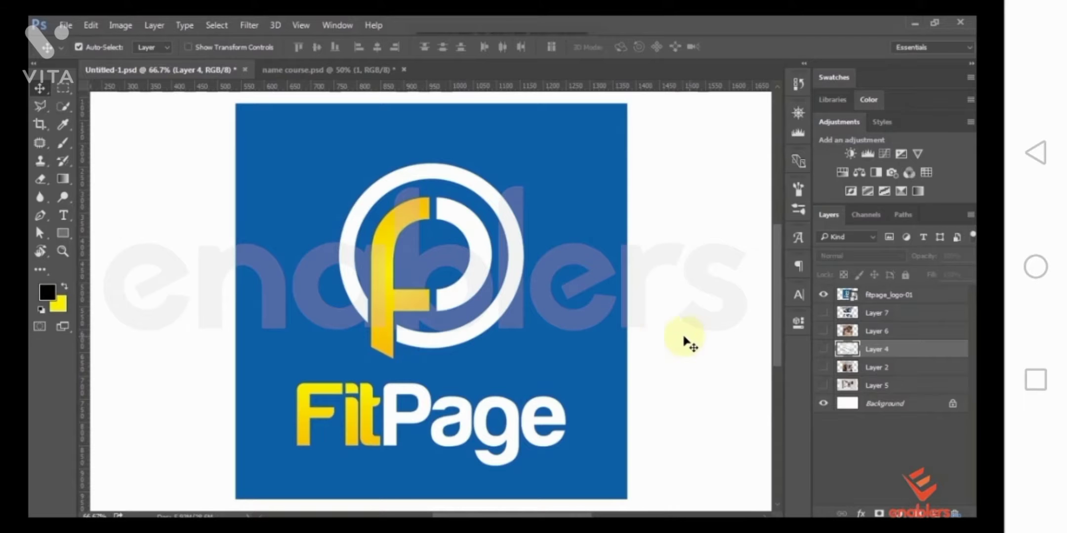
pyautogui.click(530, 324)
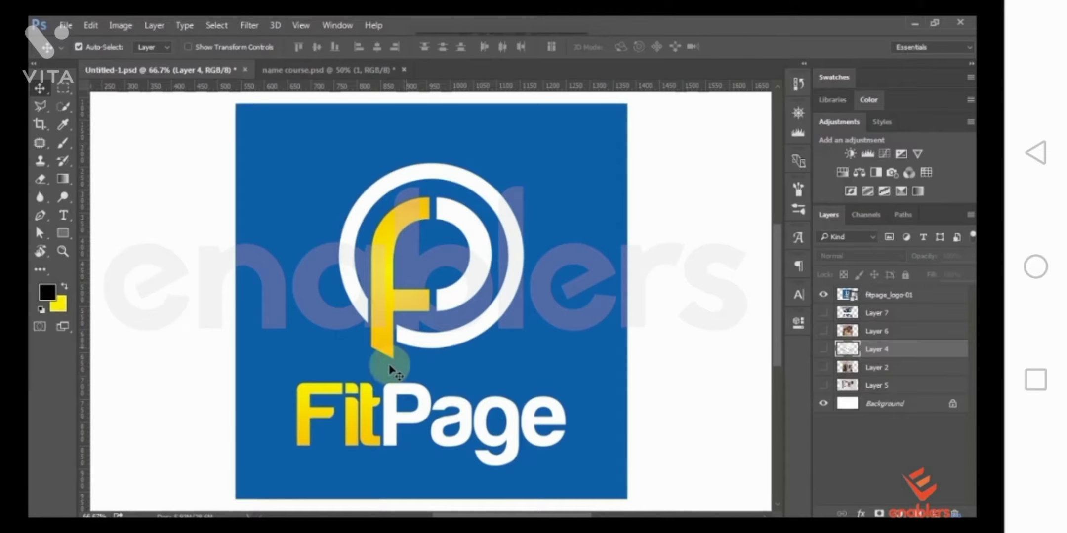
# Step: Switch to Illustrator and move the "zolo studio" text into the lower half of the artboard
pyautogui.hotkey('alt', 'Tab')
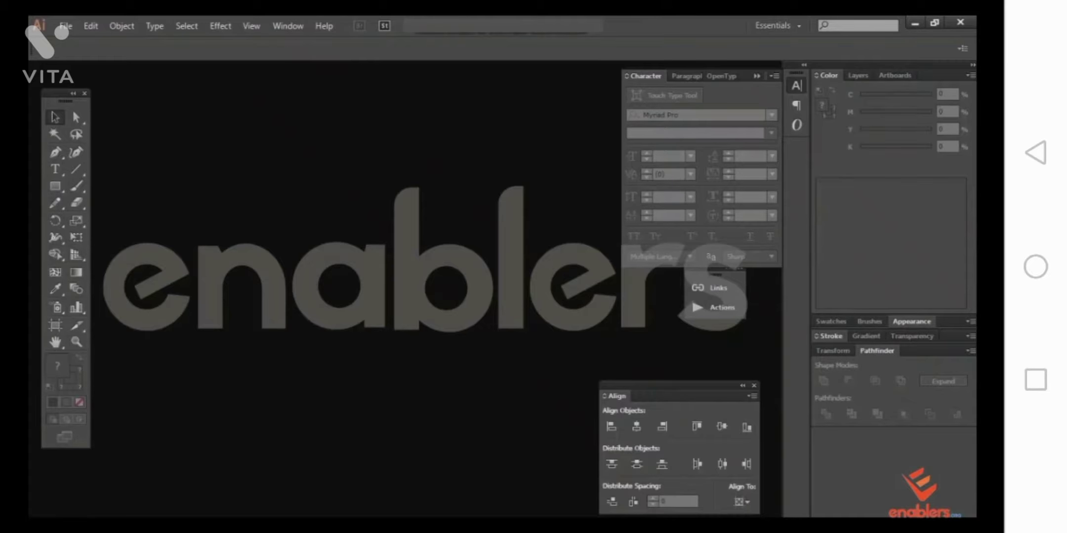
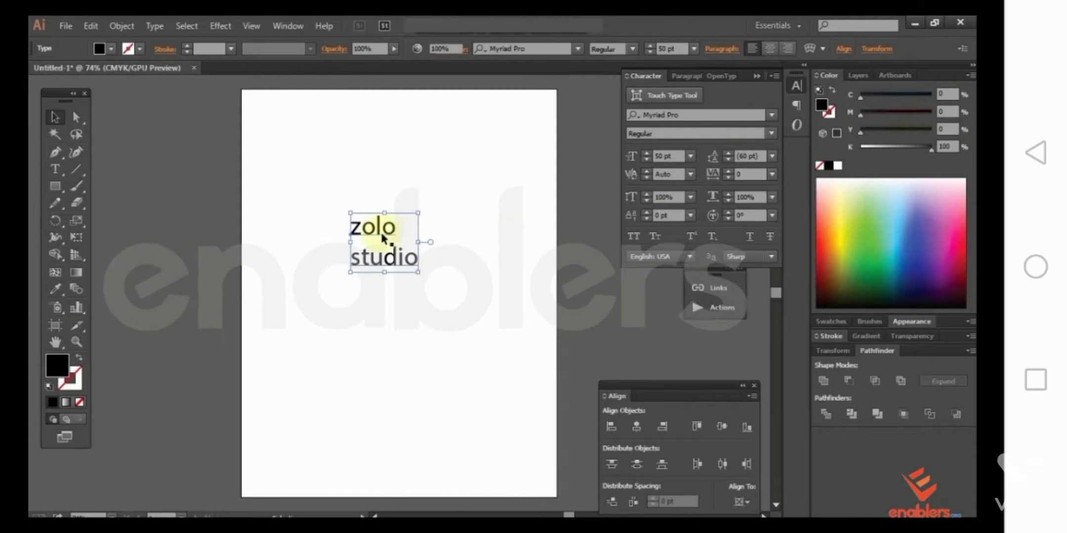
pyautogui.click(465, 245)
pyautogui.moveTo(390, 230); pyautogui.dragTo(356, 183)
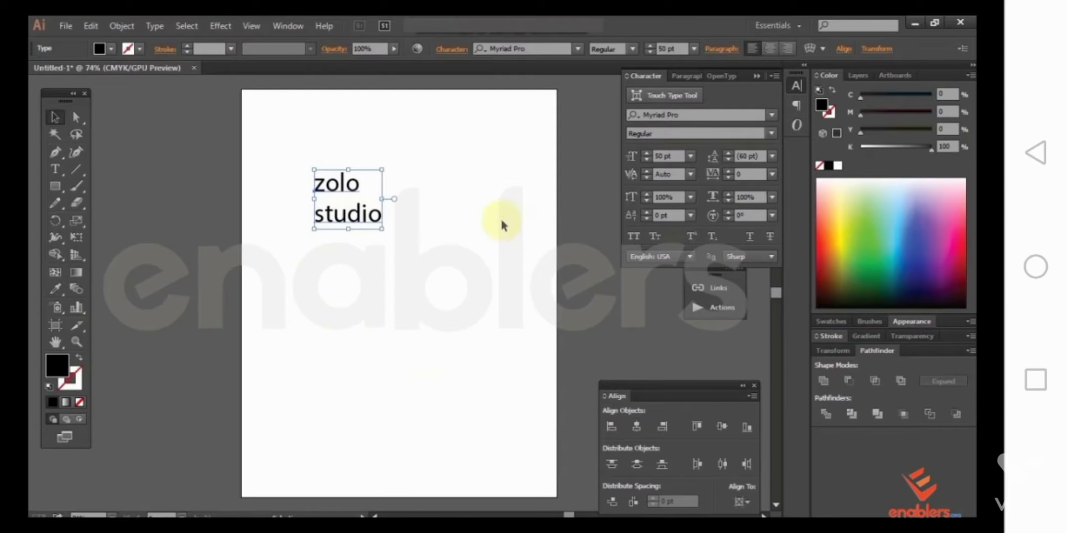
pyautogui.click(441, 224)
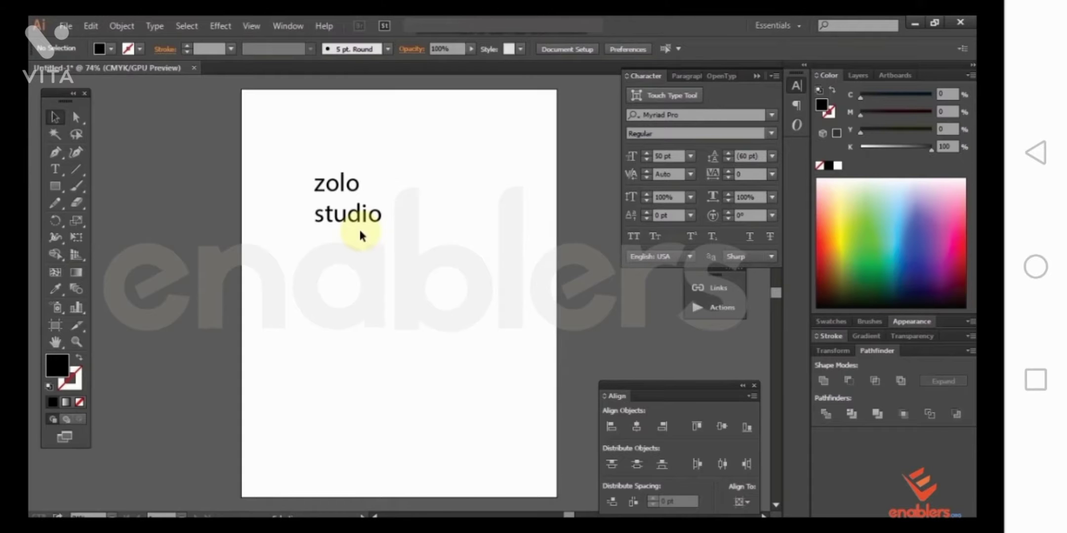
pyautogui.moveTo(336, 184); pyautogui.dragTo(384, 342)
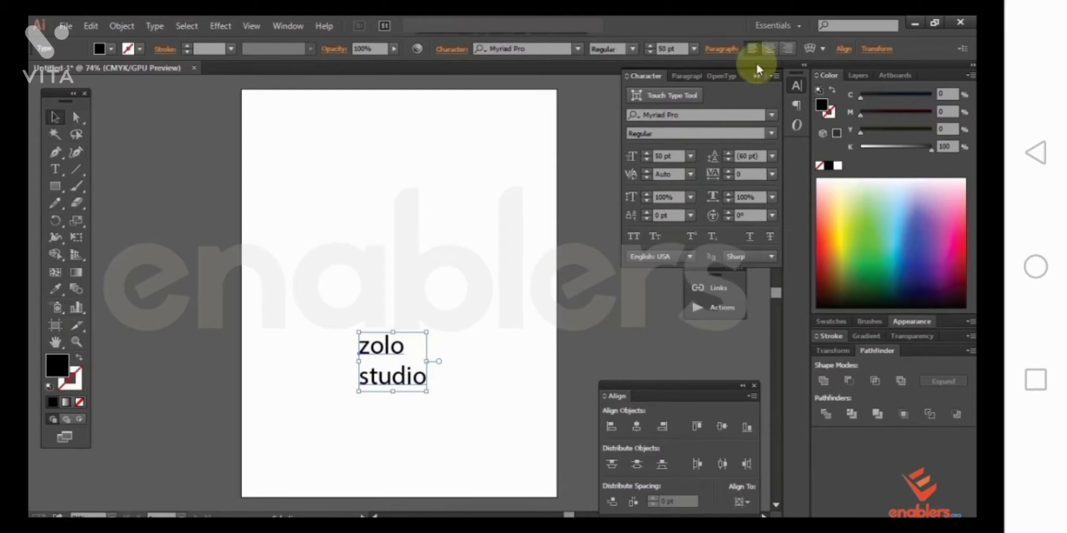
# Step: Center-align the two lines of the "zolo studio" text and center the text horizontally on the artboard
pyautogui.click(767, 49)
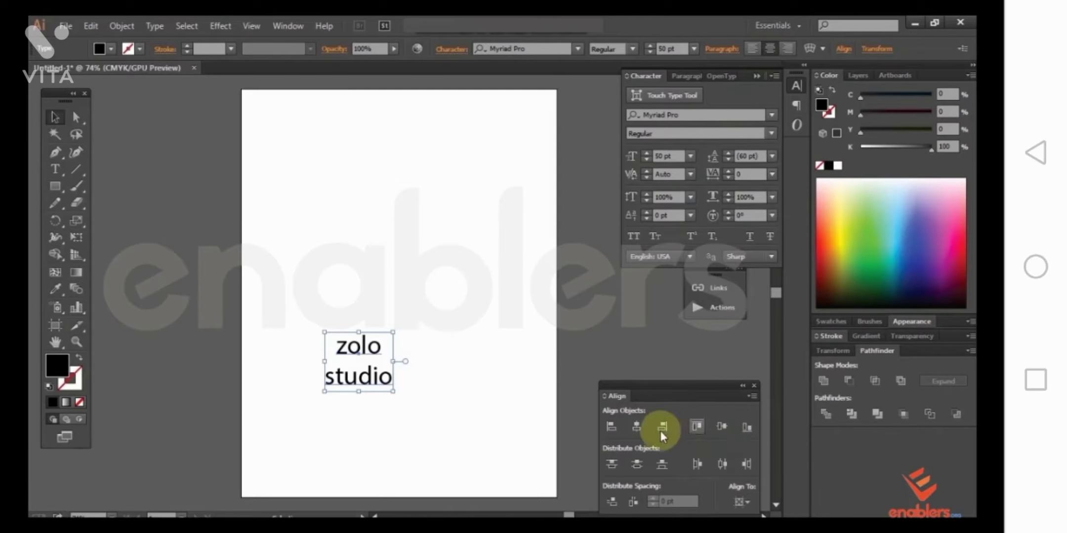
pyautogui.click(636, 427)
pyautogui.click(476, 388)
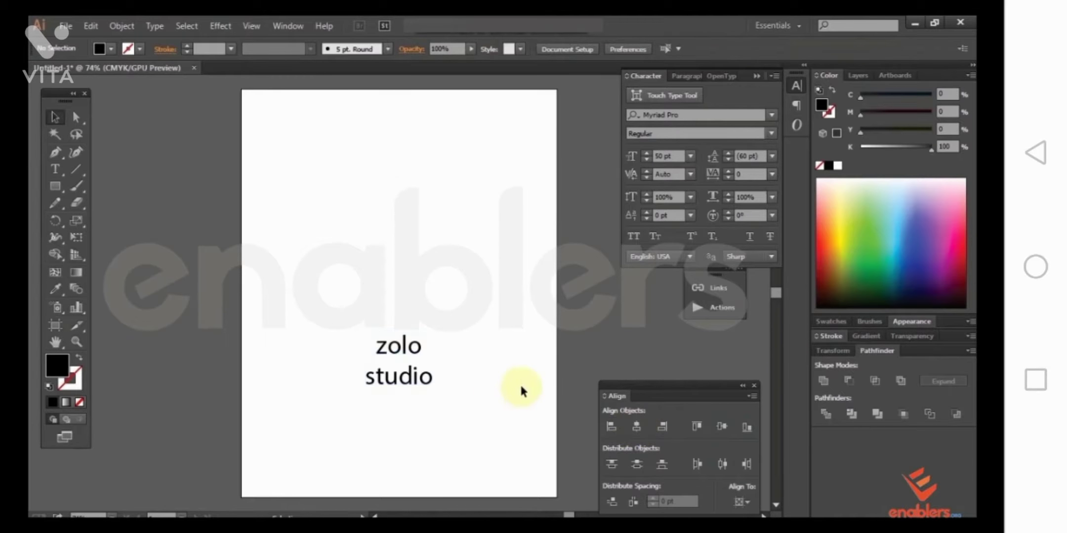
pyautogui.rightClick(520, 387)
pyautogui.click(502, 384)
pyautogui.rightClick(546, 389)
pyautogui.click(451, 371)
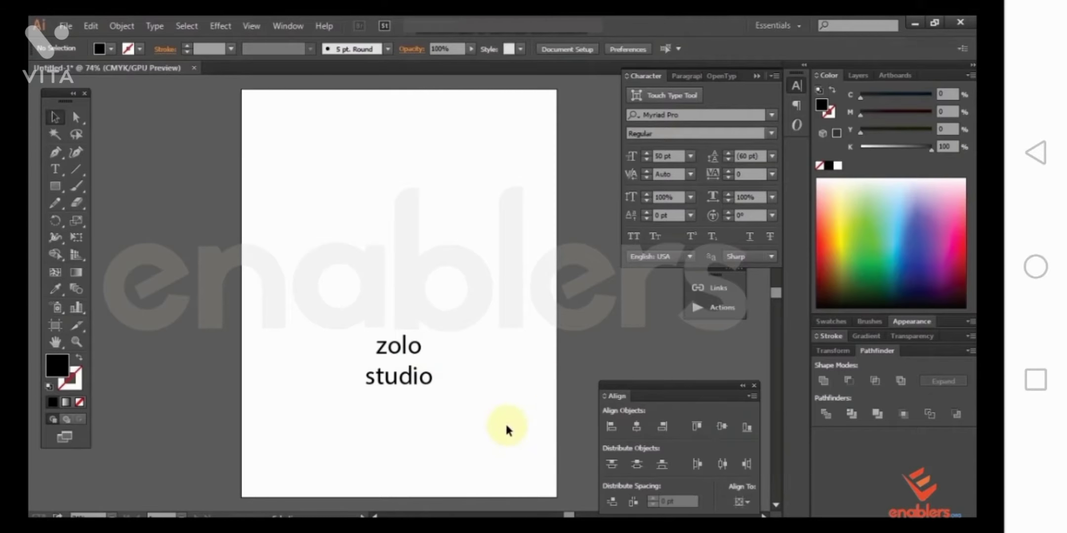
pyautogui.moveTo(481, 323); pyautogui.dragTo(316, 422)
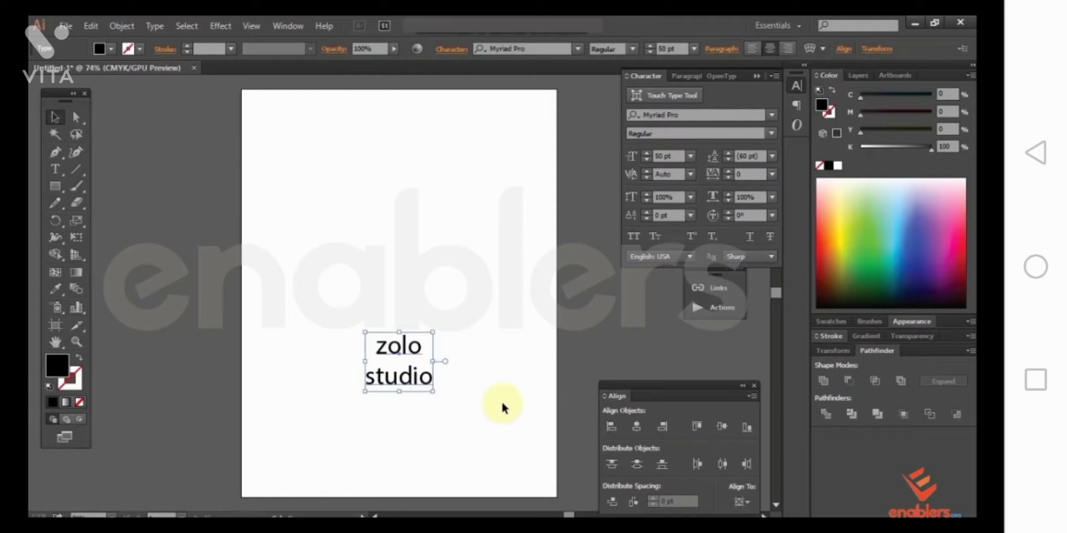
pyautogui.click(502, 399)
# Step: Draw a black-filled rectangle in the upper half of the artboard above the "zolo studio" text
pyautogui.click(55, 186)
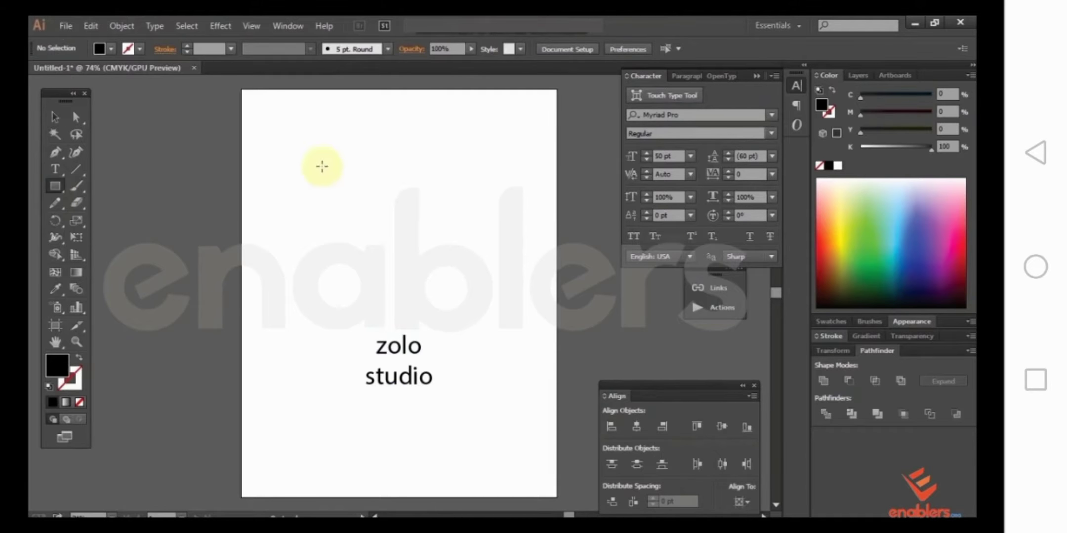
pyautogui.moveTo(322, 166)
pyautogui.mouseDown()
pyautogui.moveTo(416, 242)
pyautogui.moveTo(443, 240)
pyautogui.moveTo(417, 213)
pyautogui.moveTo(415, 226)
pyautogui.mouseUp()
pyautogui.click(55, 117)
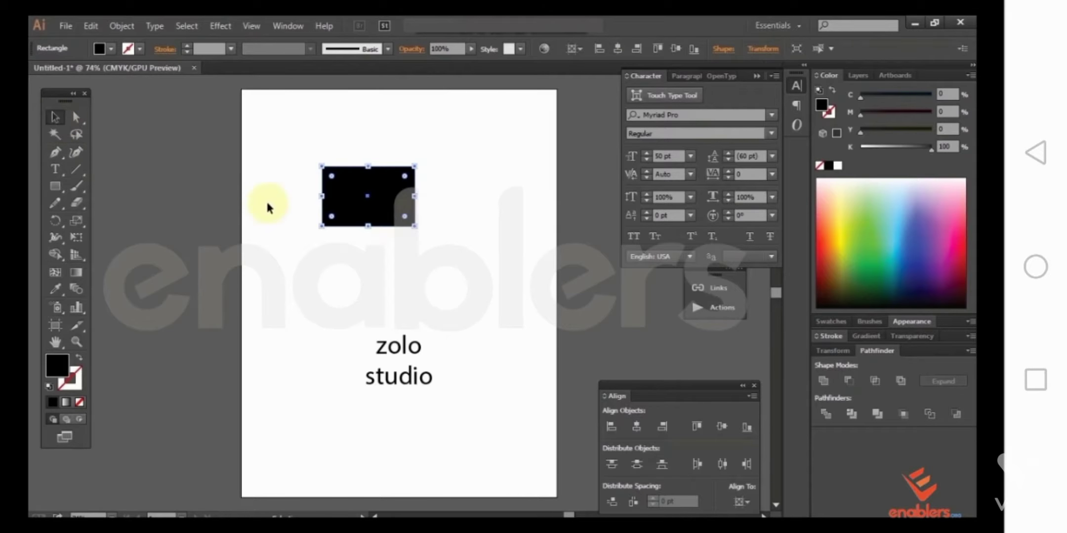
pyautogui.click(341, 231)
# Step: Make the black rectangle above the text wider and taller, keeping it a horizontal shape
pyautogui.hotkey('ctrl', '1')
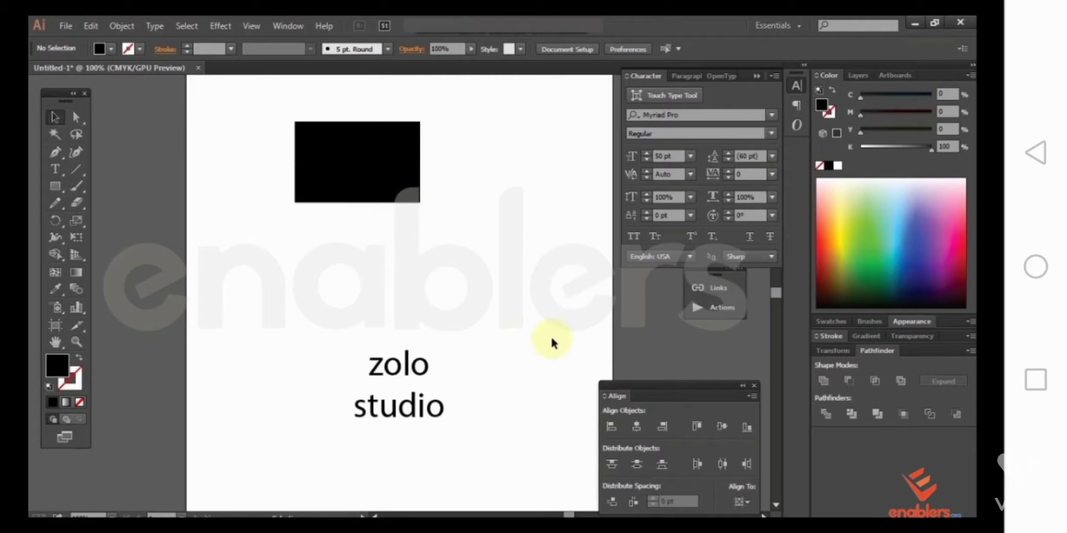
pyautogui.scroll(3, 494, 326)
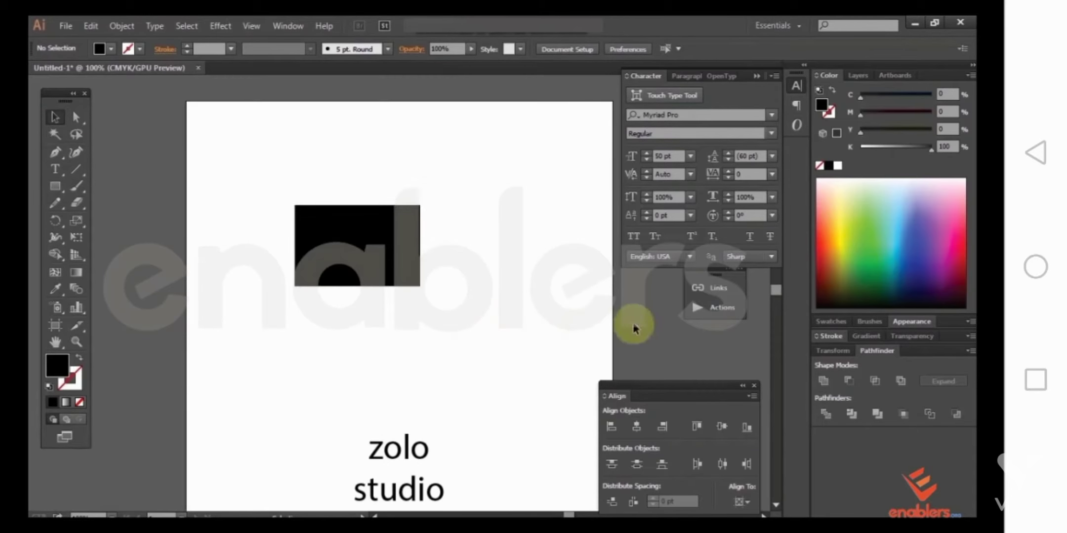
pyautogui.scroll(-1, 634, 329)
pyautogui.click(385, 237)
pyautogui.press('m')
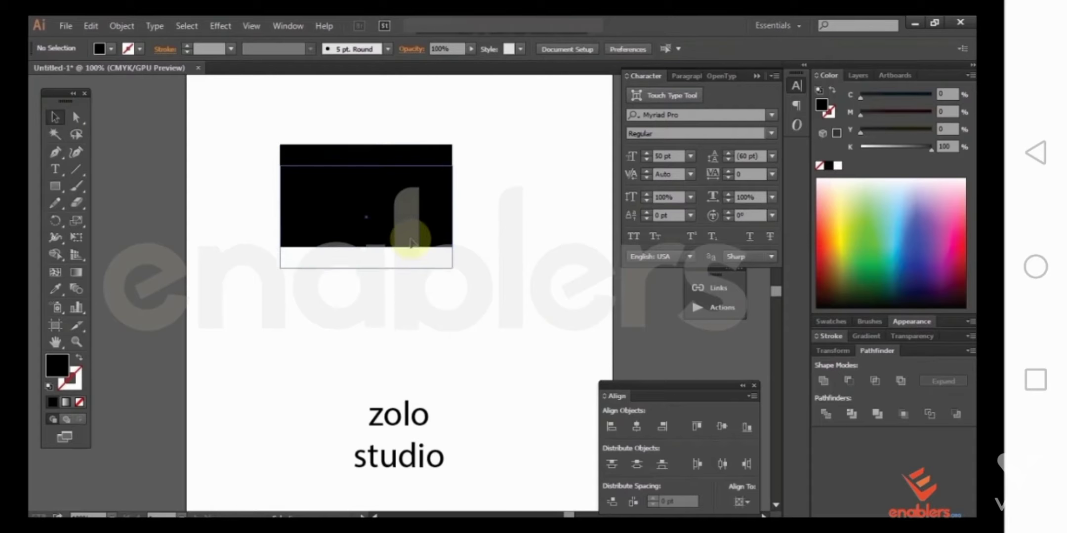
pyautogui.hotkey('ctrl', 'z')
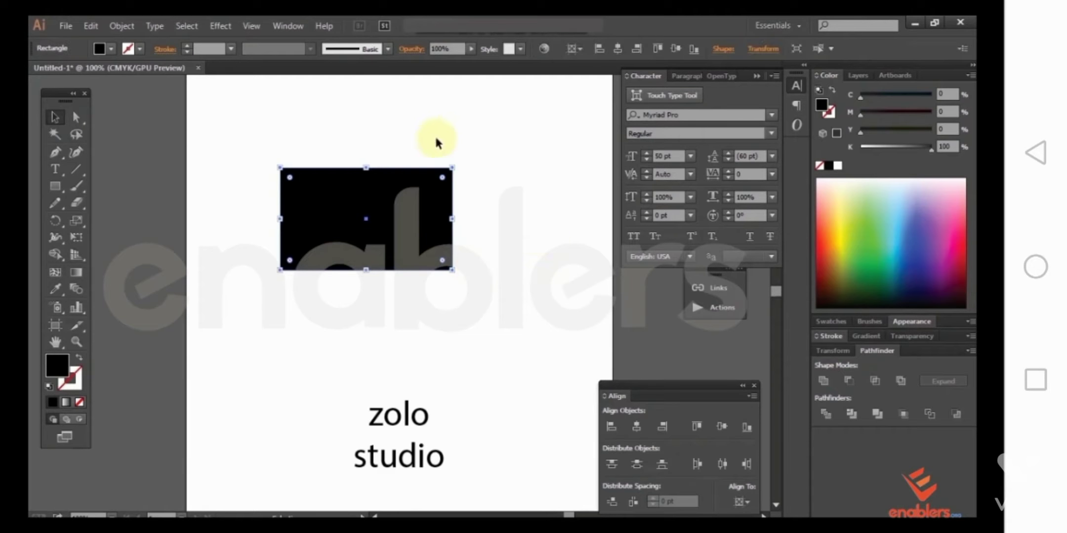
# Step: Round all four corners of the black rectangle to a 30 pt radius
pyautogui.press('a')
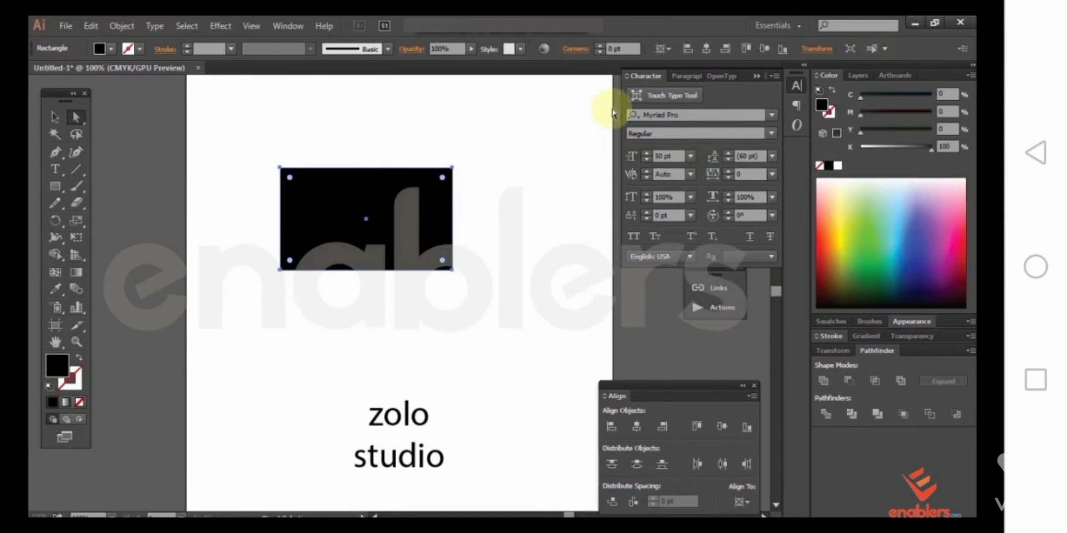
pyautogui.click(601, 44)
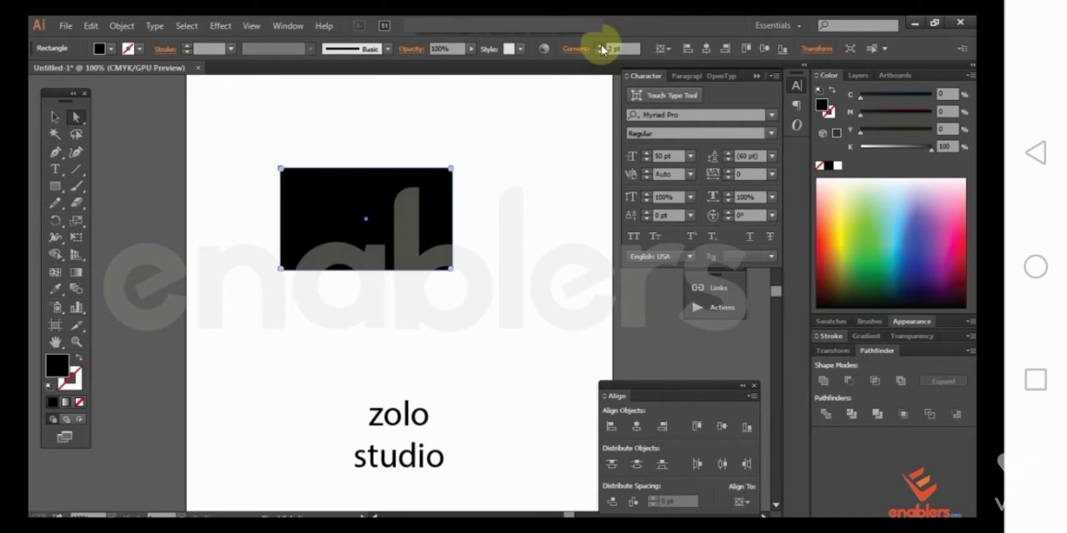
pyautogui.click(601, 44)
pyautogui.click(601, 44)
pyautogui.click(601, 44)
pyautogui.click(601, 43)
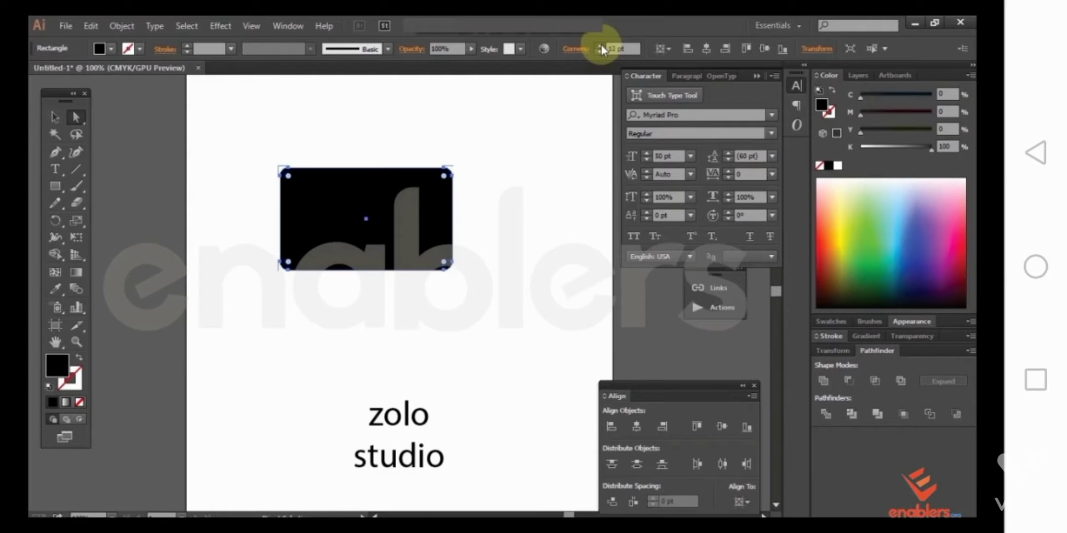
pyautogui.click(601, 44)
pyautogui.click(601, 44)
pyautogui.click(601, 44)
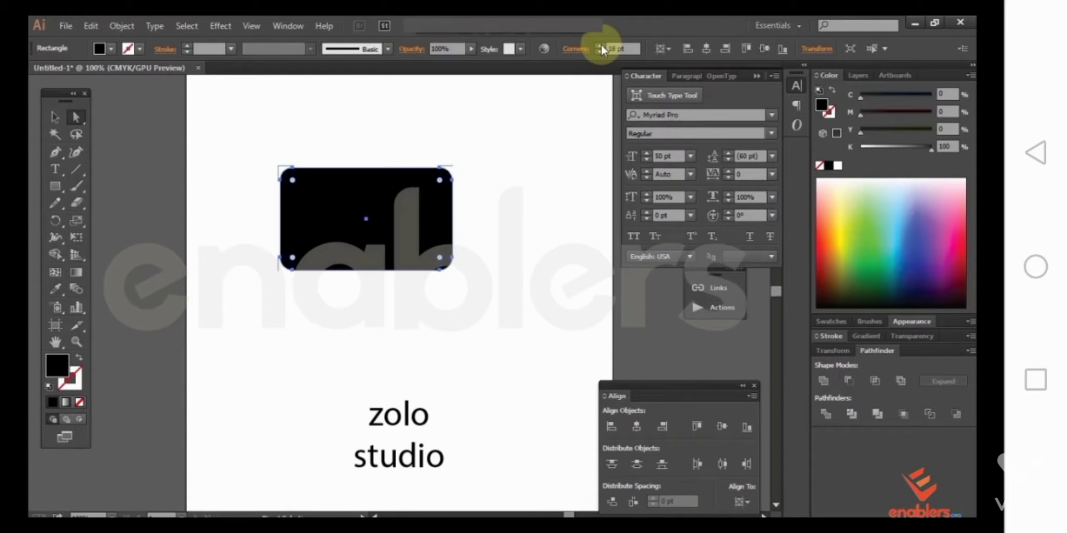
pyautogui.click(601, 44)
pyautogui.click(600, 44)
pyautogui.press('v')
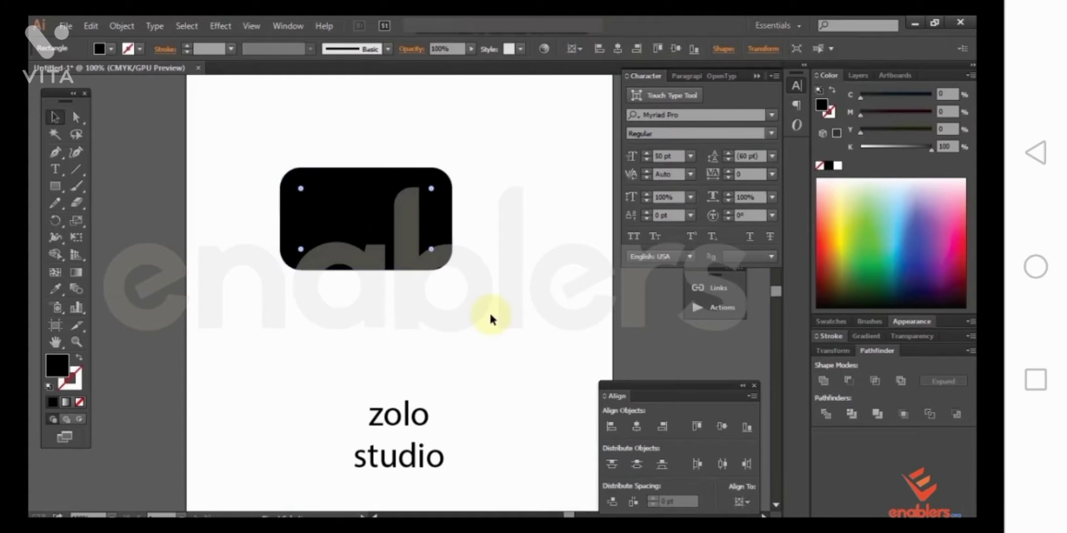
pyautogui.click(494, 269)
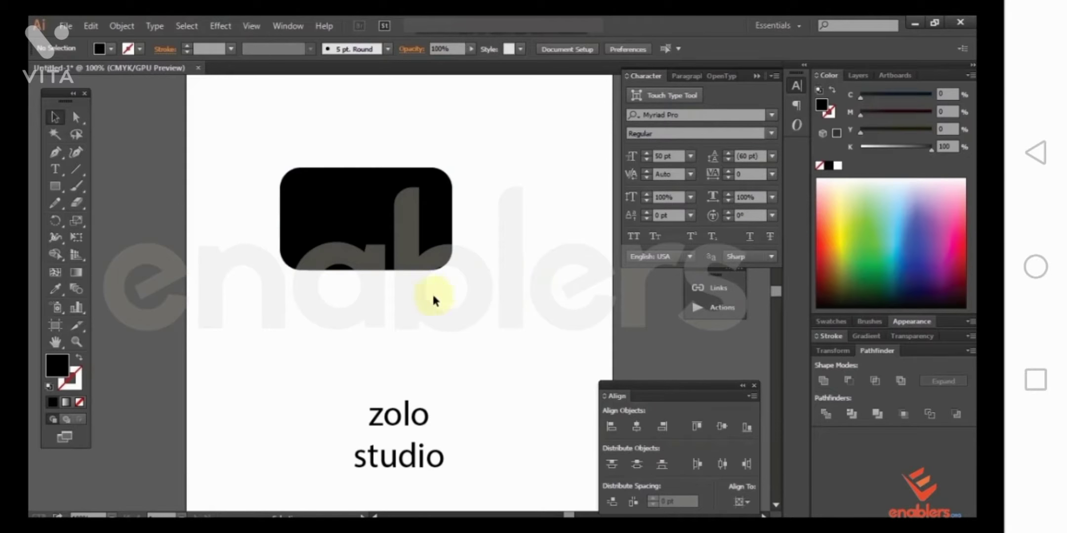
# Step: Narrow the black rounded rectangle slightly by moving only its right-side anchor points inward, keeping the corner rounding intact
pyautogui.click(424, 226)
pyautogui.press('a')
pyautogui.moveTo(496, 124); pyautogui.dragTo(397, 316)
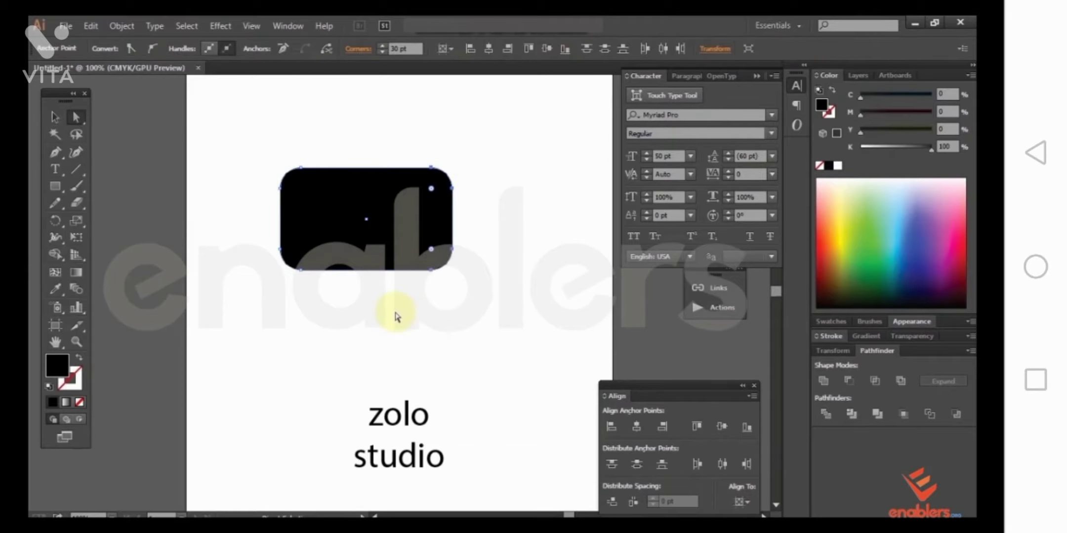
pyautogui.hotkey('shift', 'Left')
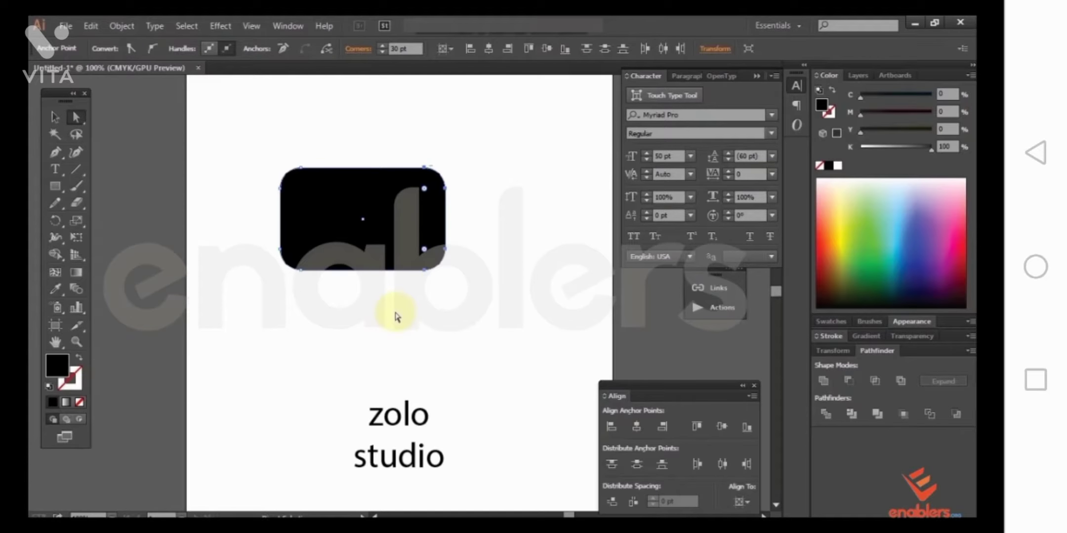
pyautogui.press('Left')
pyautogui.press('Left')
pyautogui.press('Left')
pyautogui.press('Left')
pyautogui.press('Left')
pyautogui.press('Left')
pyautogui.press('Left')
pyautogui.press('Left')
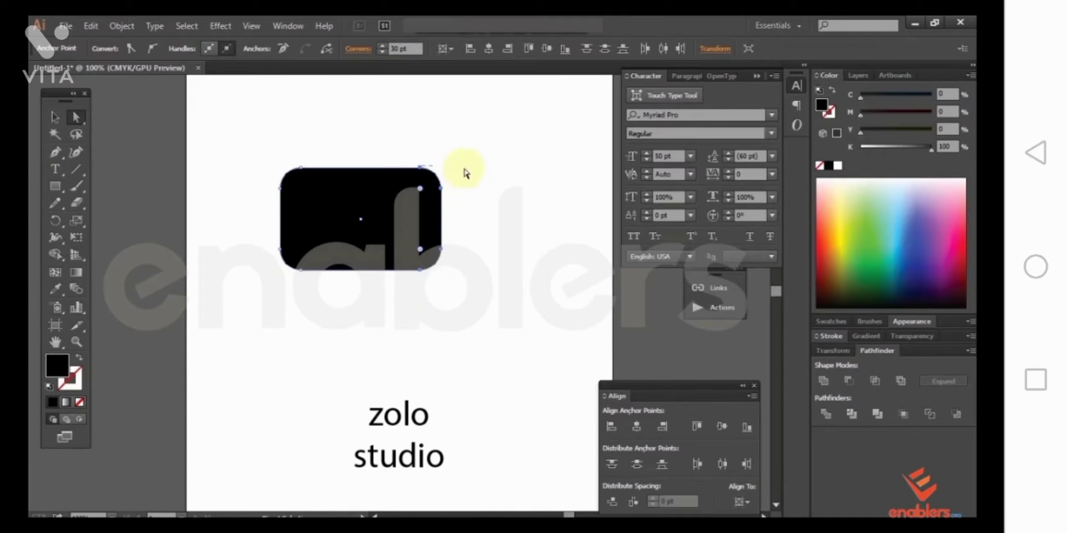
pyautogui.click(54, 119)
pyautogui.click(261, 304)
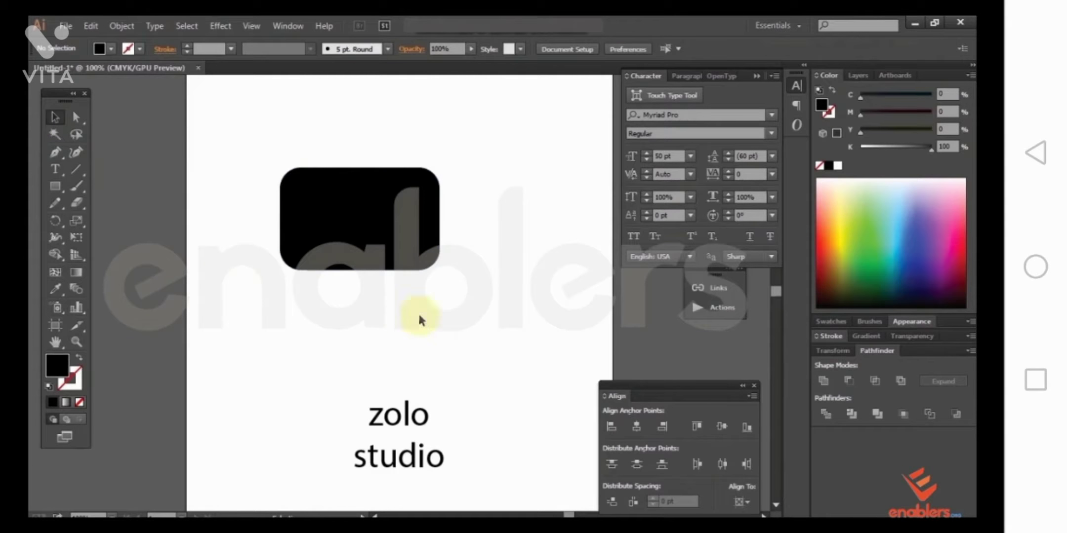
# Step: Shift the black rounded rectangle slightly to the left above the "zolo studio" text
pyautogui.moveTo(380, 237); pyautogui.dragTo(369, 254)
pyautogui.click(514, 294)
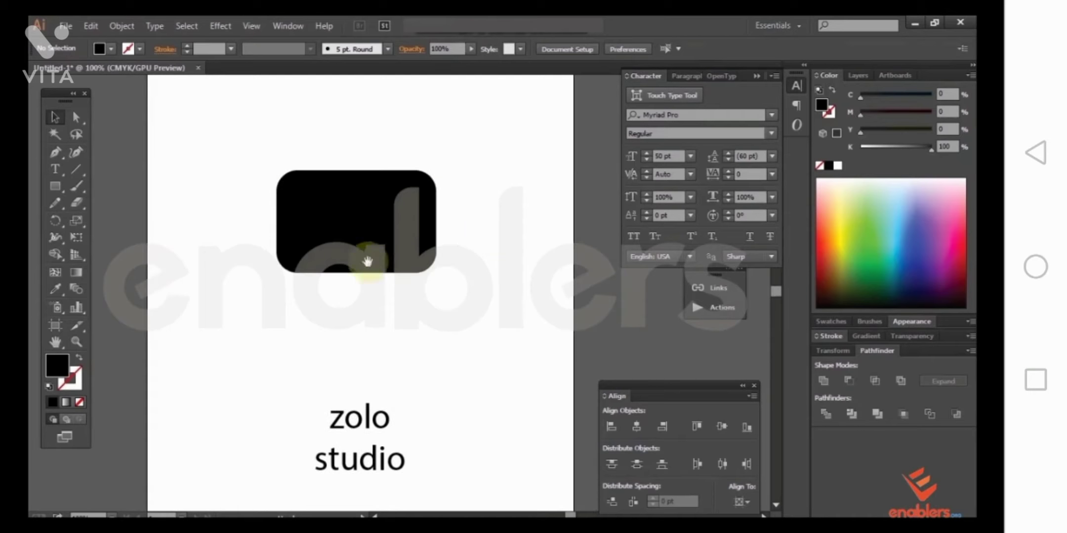
pyautogui.click(369, 231)
pyautogui.click(330, 200)
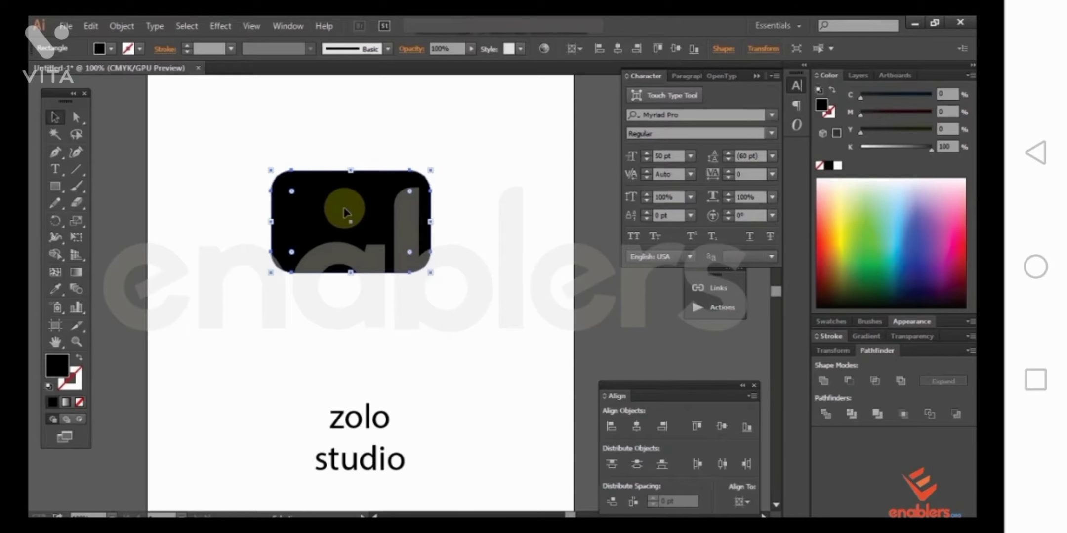
# Step: Add a stroke to the black rounded rectangle, trying weights of 3 pt, 10 pt and 15 pt
pyautogui.click(829, 337)
pyautogui.click(887, 300)
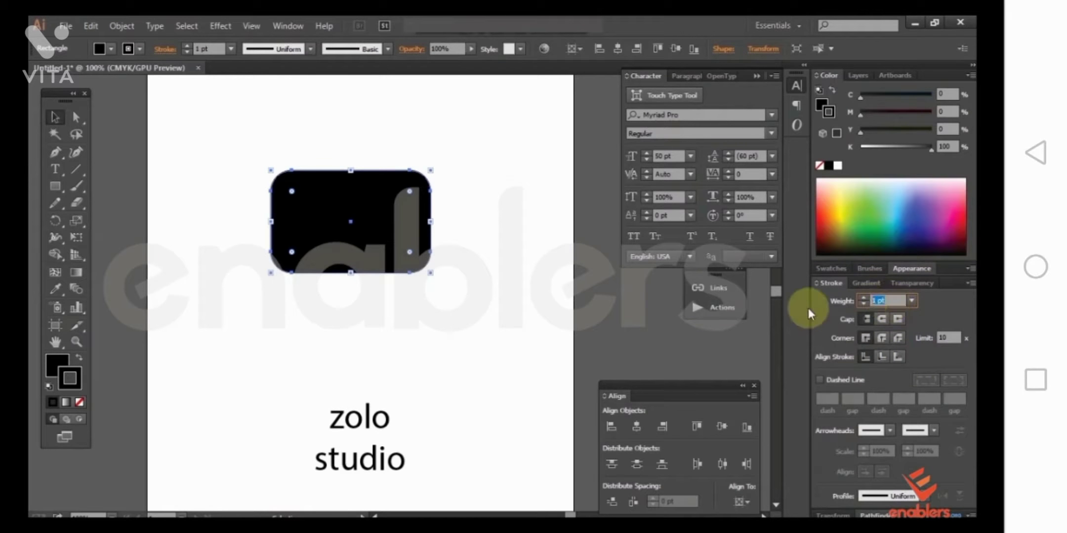
pyautogui.write('3')
pyautogui.press('Return')
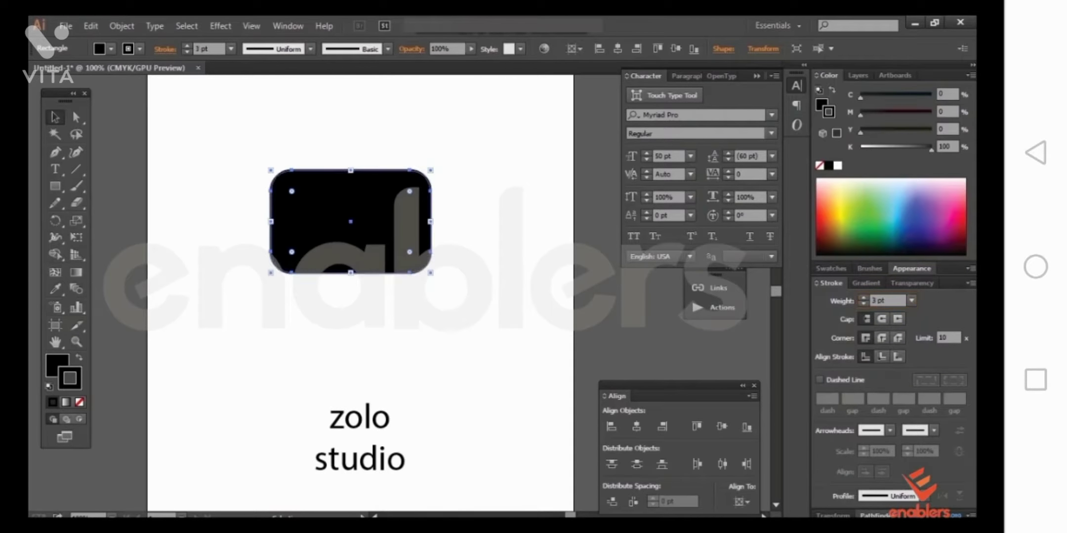
pyautogui.click(912, 302)
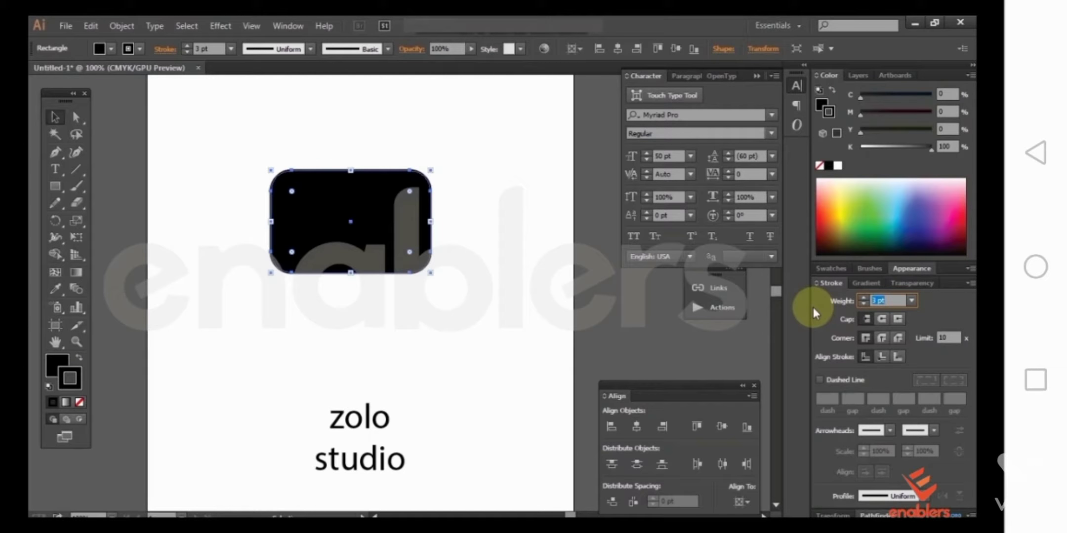
pyautogui.write('10')
pyautogui.press('Return')
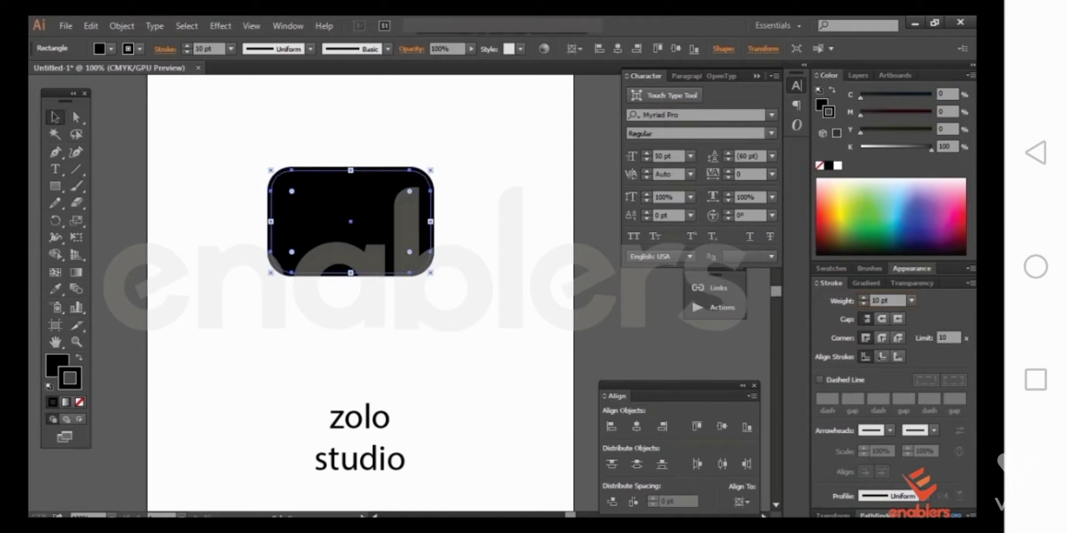
pyautogui.click(889, 301)
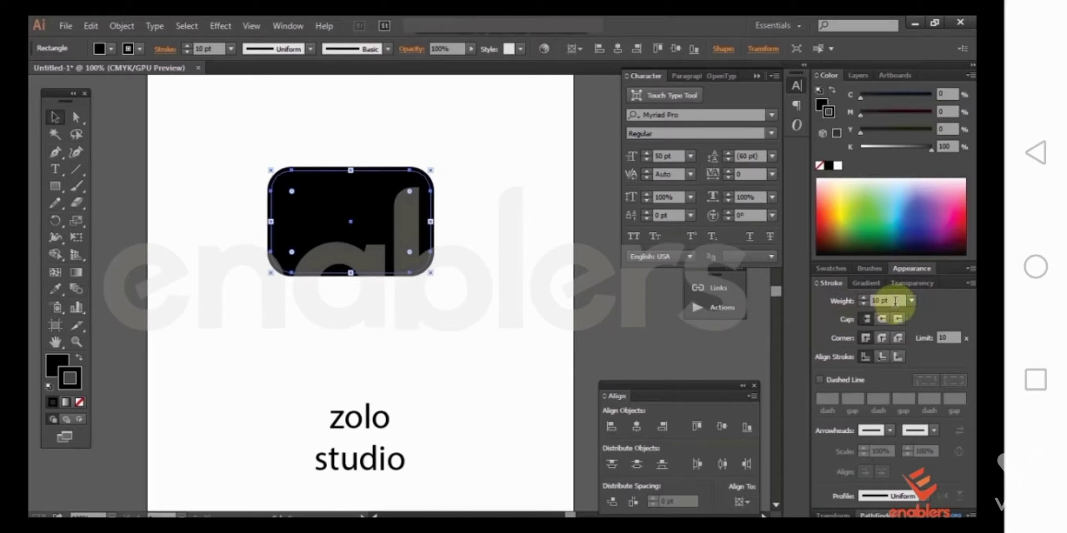
pyautogui.write('15')
pyautogui.press('Return')
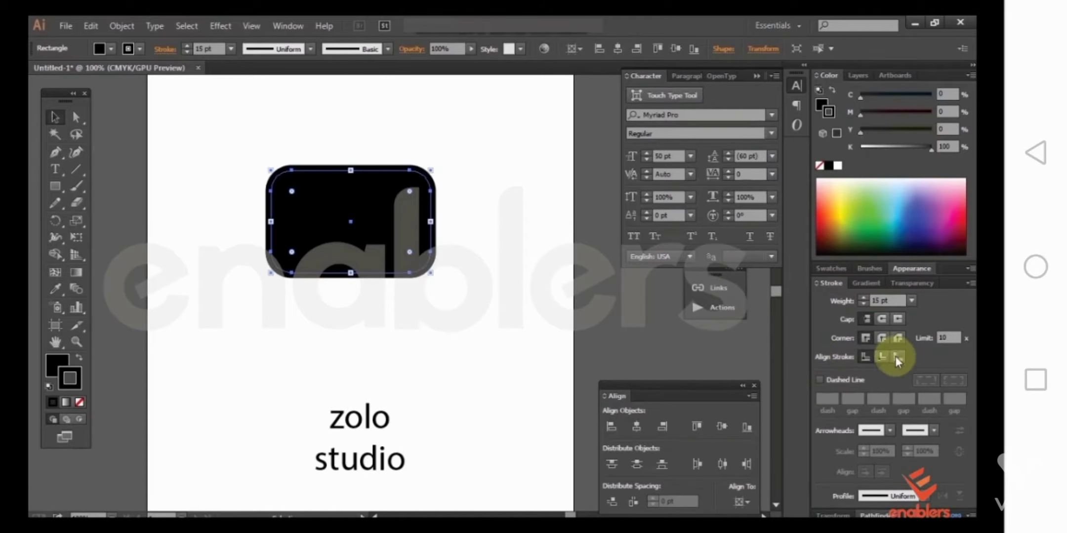
# Step: Remove the stroke from the rounded rectangle and make its black fill the active color attribute
pyautogui.click(492, 294)
pyautogui.click(354, 281)
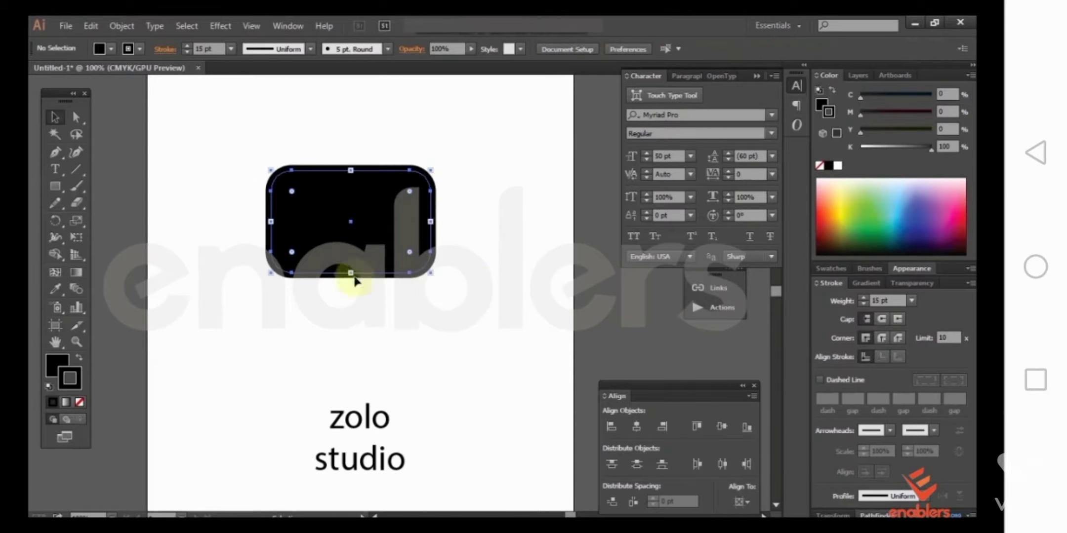
pyautogui.click(79, 402)
pyautogui.click(57, 368)
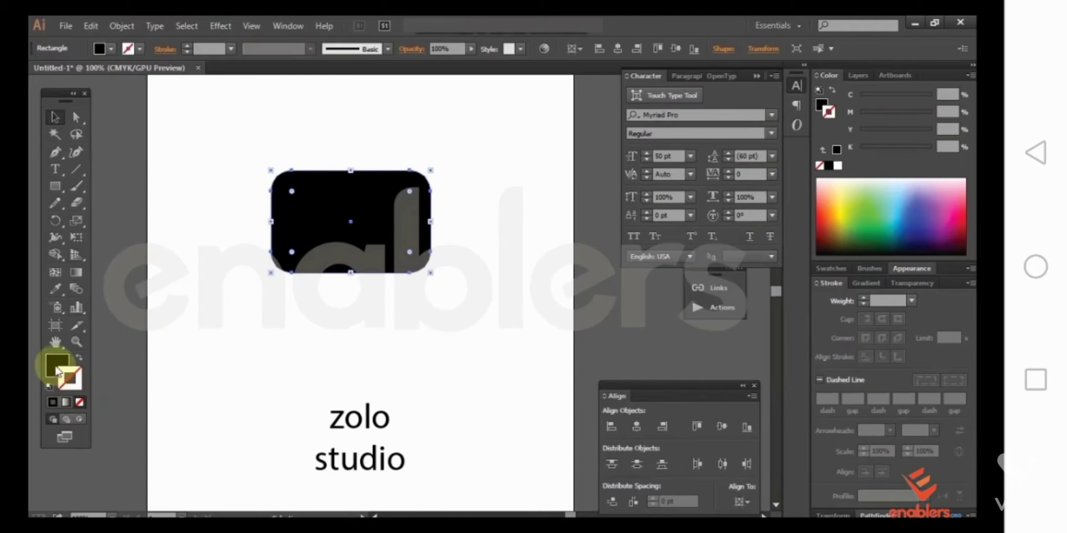
pyautogui.click(288, 353)
# Step: Offset the path of the black rounded rectangle outward by 15 pt with miter joins
pyautogui.click(345, 221)
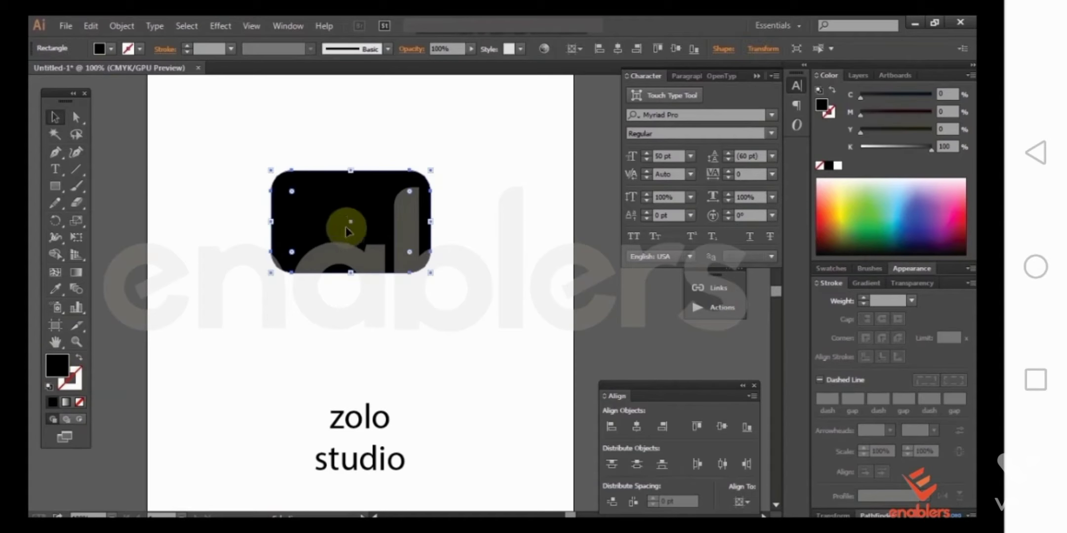
pyautogui.click(116, 26)
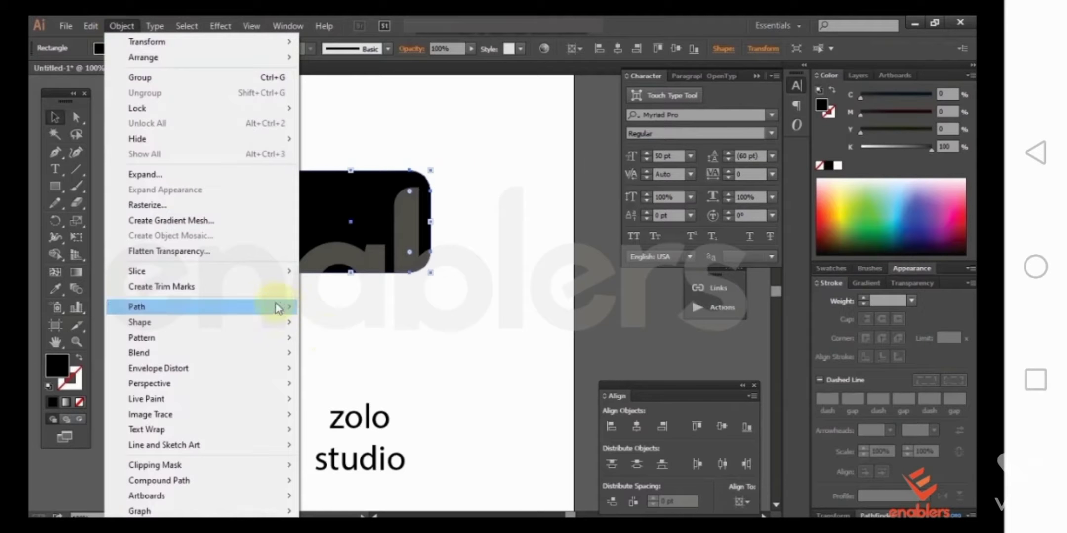
pyautogui.moveTo(276, 303)
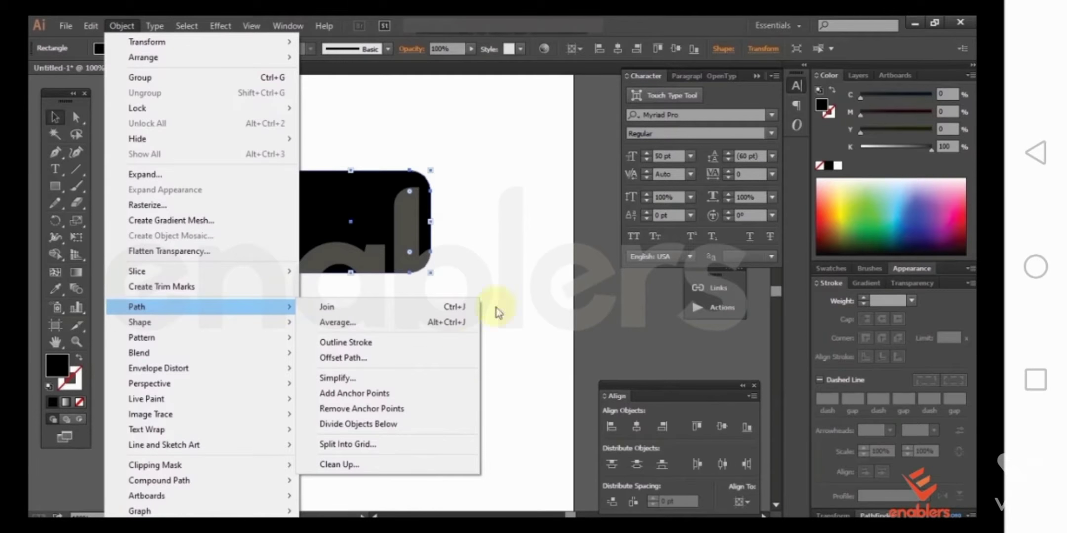
pyautogui.click(440, 358)
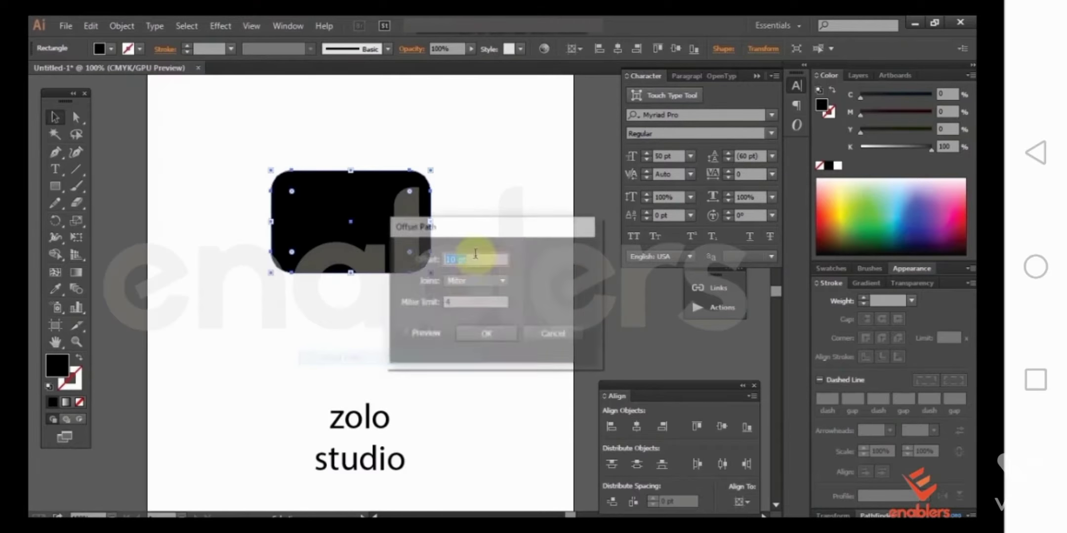
pyautogui.moveTo(469, 231); pyautogui.dragTo(543, 212)
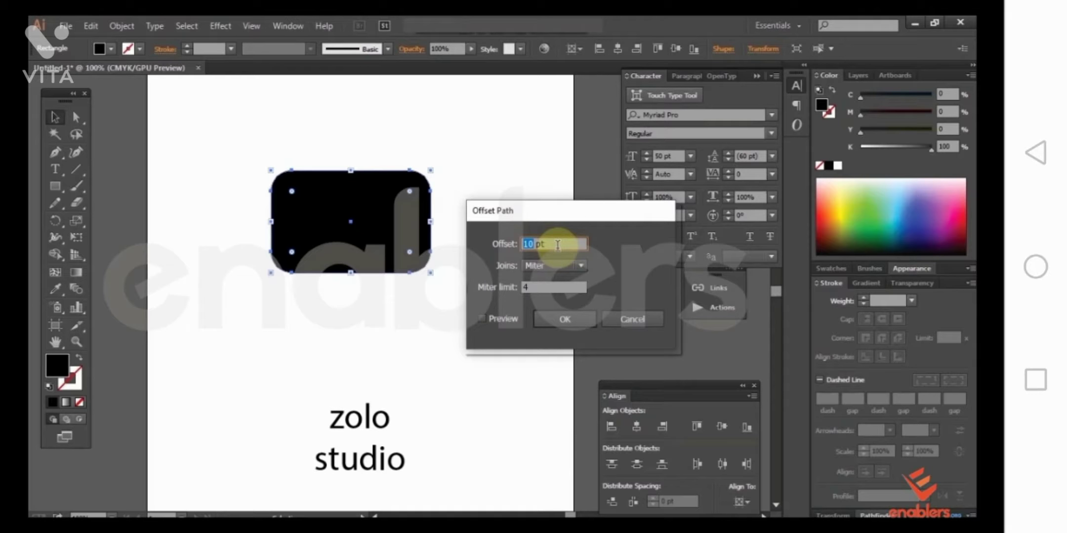
pyautogui.click(557, 245)
pyautogui.write('5')
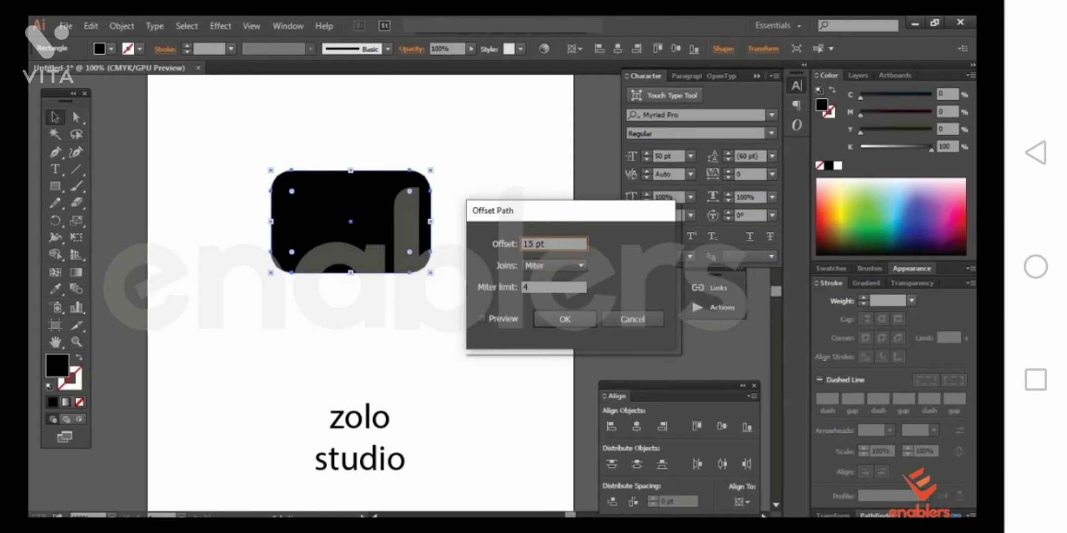
pyautogui.press('Return')
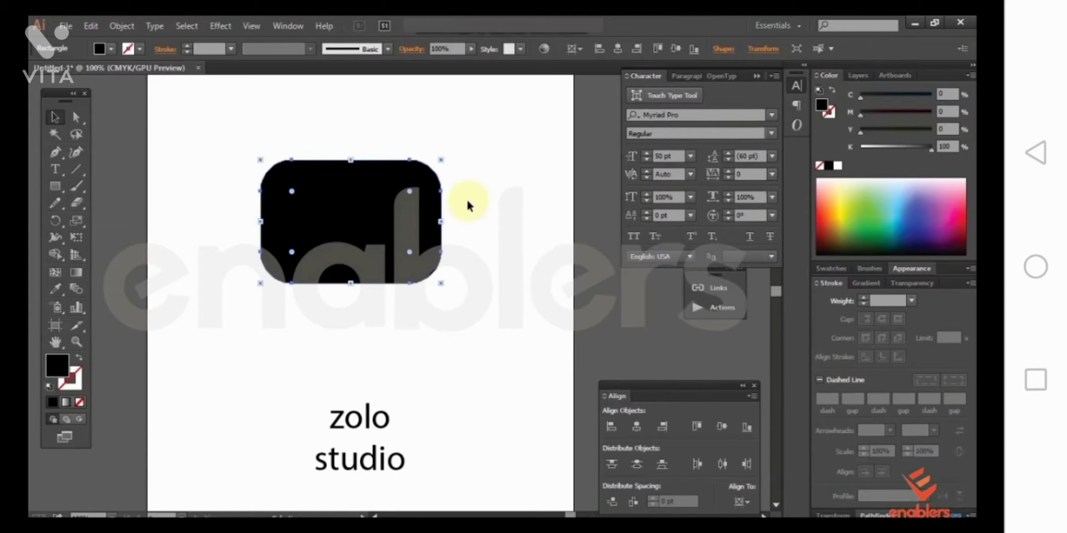
# Step: Try a red fill on the outer offset shape, and undo both the fill and the 15 pt offset
pyautogui.moveTo(504, 172); pyautogui.dragTo(364, 214)
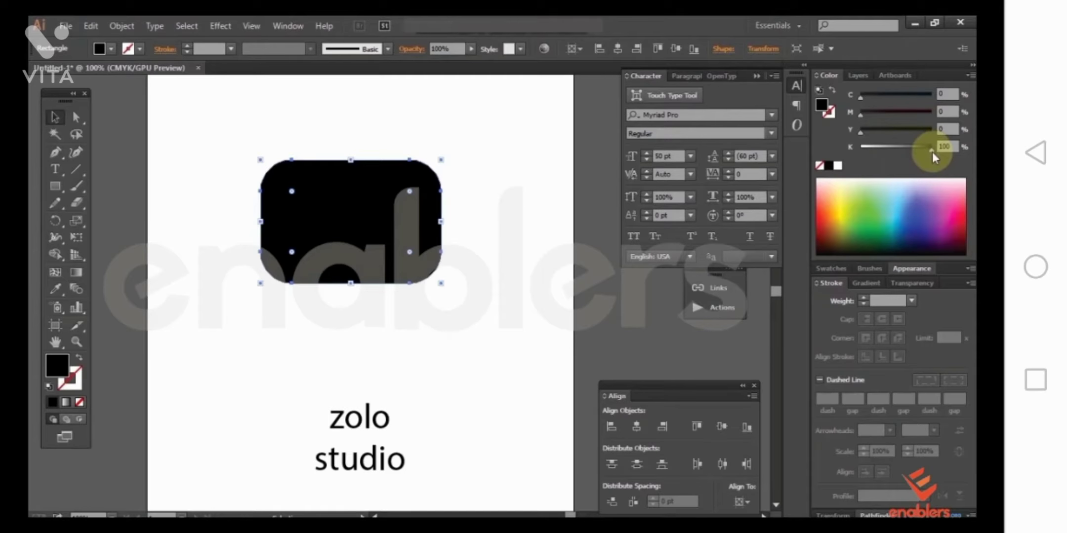
pyautogui.click(940, 217)
pyautogui.click(574, 264)
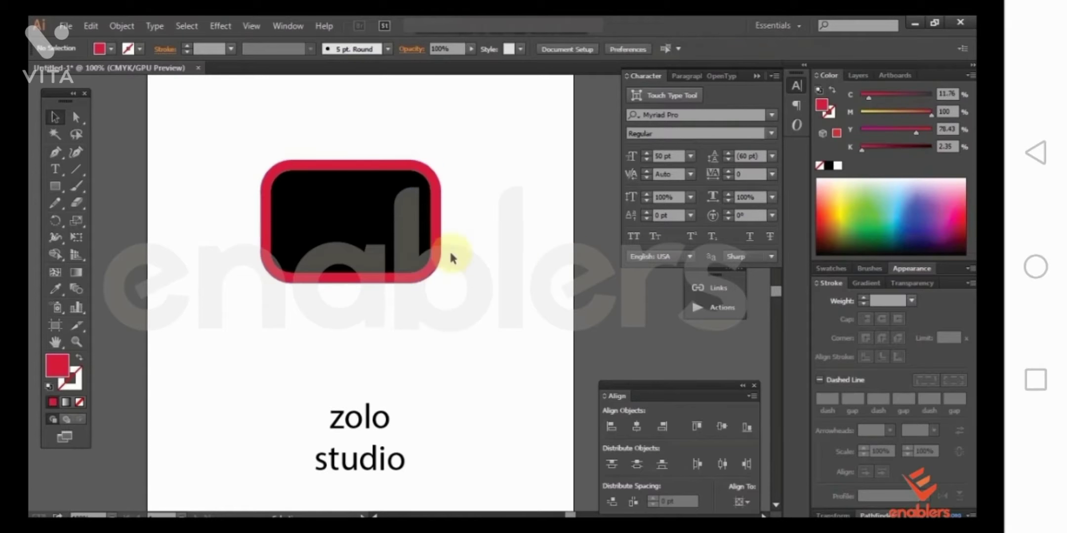
pyautogui.click(441, 254)
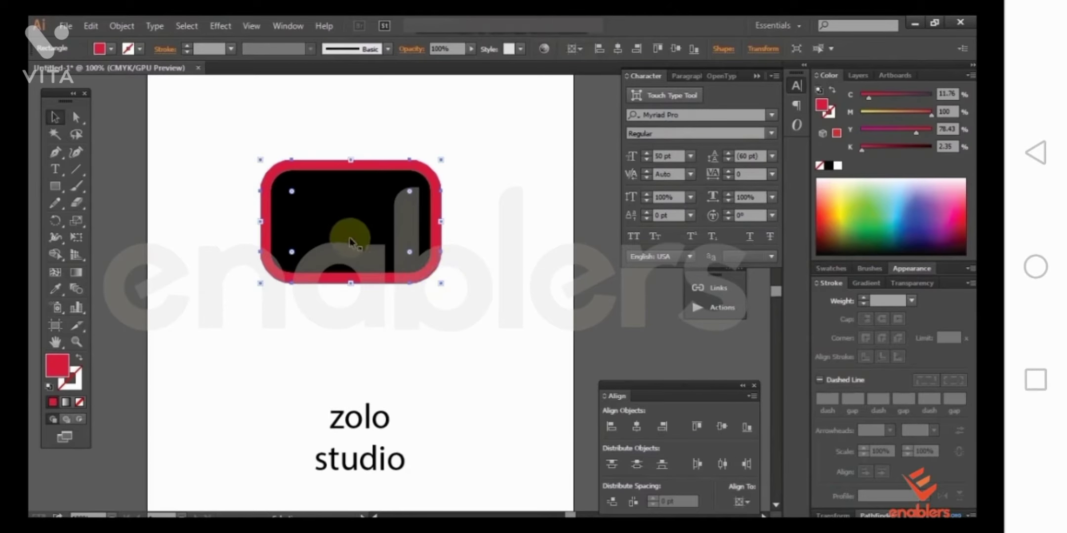
pyautogui.hotkey('ctrl', 'z')
# Step: Offset the path of the black rounded rectangle outward by 10 pt with miter joins
pyautogui.click(122, 26)
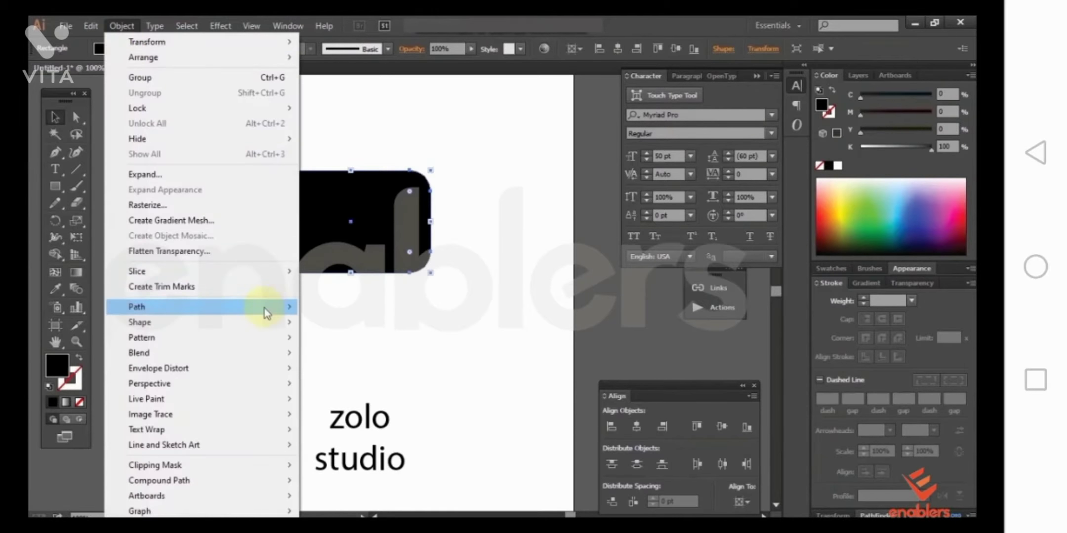
pyautogui.moveTo(270, 306)
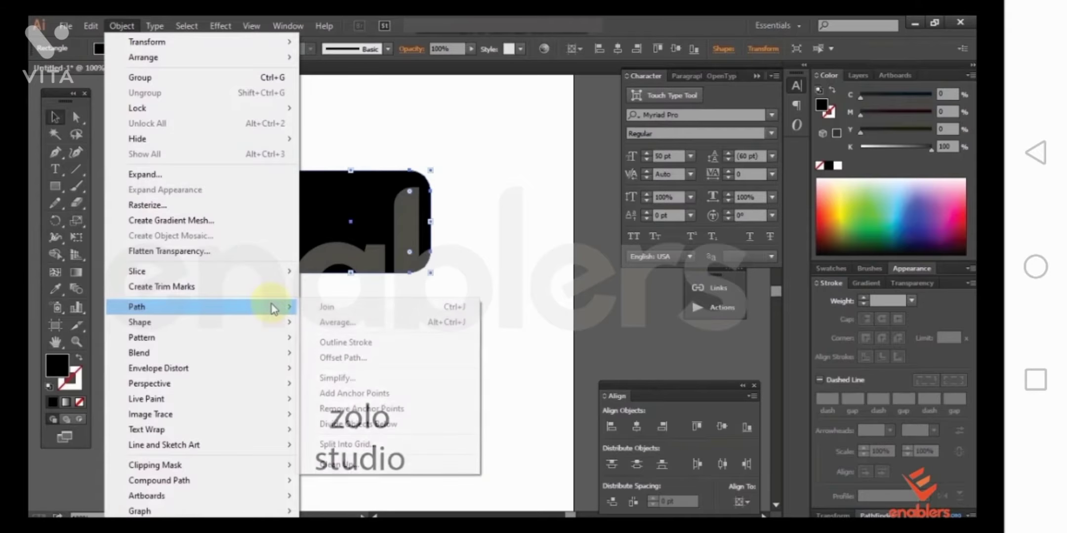
pyautogui.click(405, 357)
pyautogui.click(528, 243)
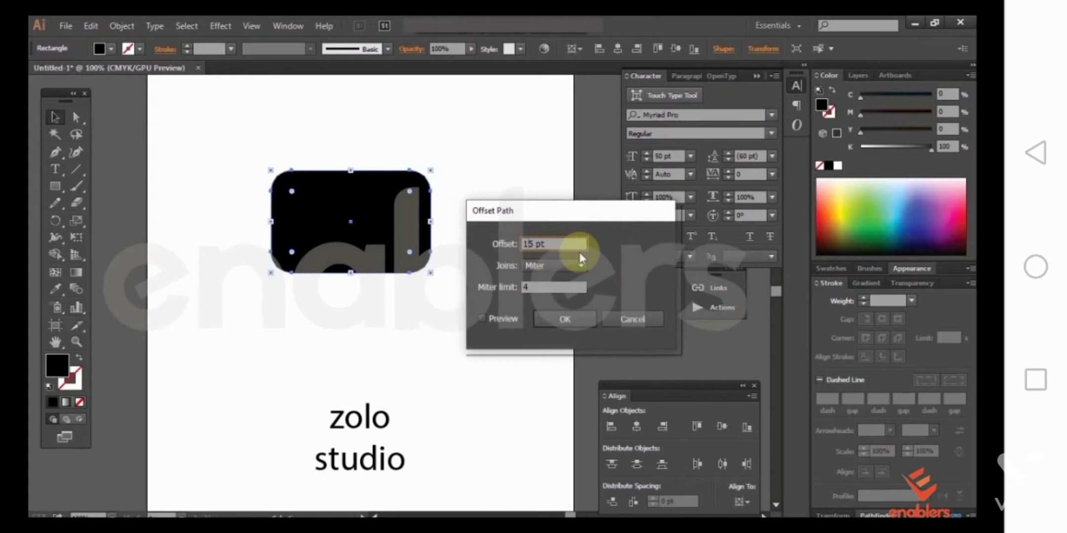
pyautogui.hotkey('shift', 'Right')
pyautogui.write('0')
pyautogui.press('Return')
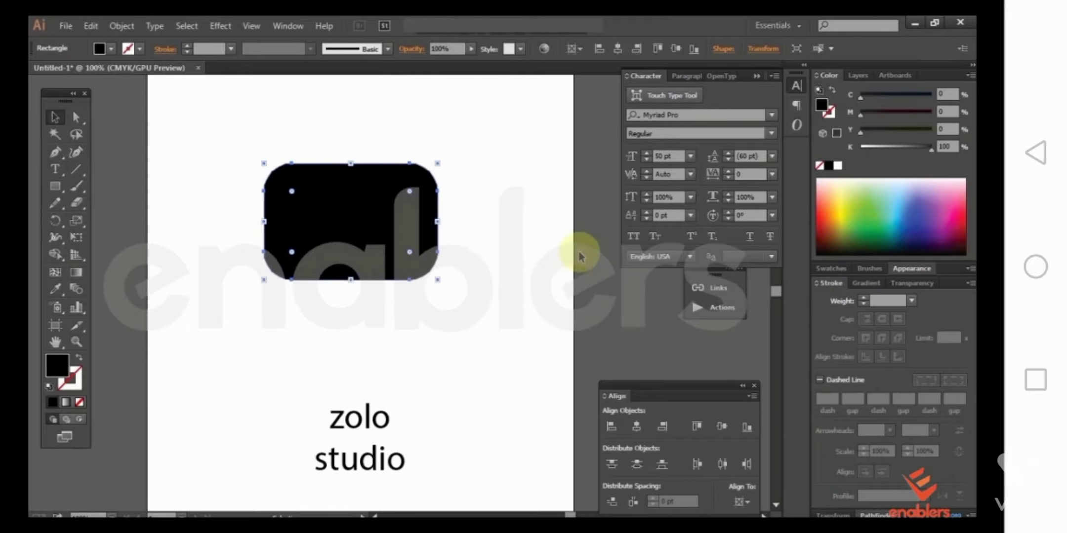
# Step: Recolor the outer offset shape to grey with K set to 63, leaving the inner rounded rectangle black
pyautogui.click(466, 265)
pyautogui.click(430, 237)
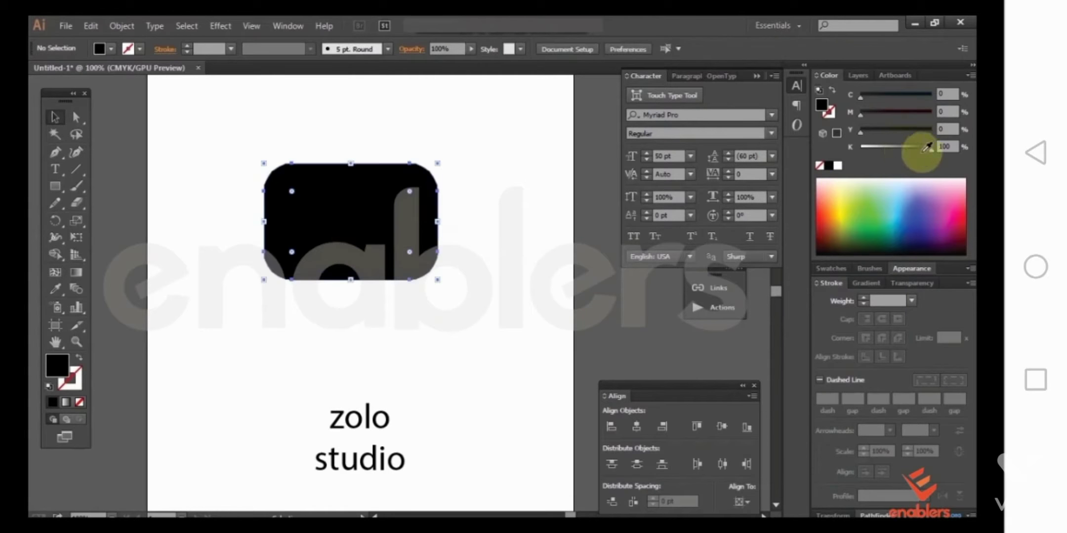
pyautogui.moveTo(918, 148); pyautogui.dragTo(905, 150)
pyautogui.click(478, 316)
pyautogui.moveTo(498, 152); pyautogui.dragTo(168, 328)
pyautogui.click(513, 313)
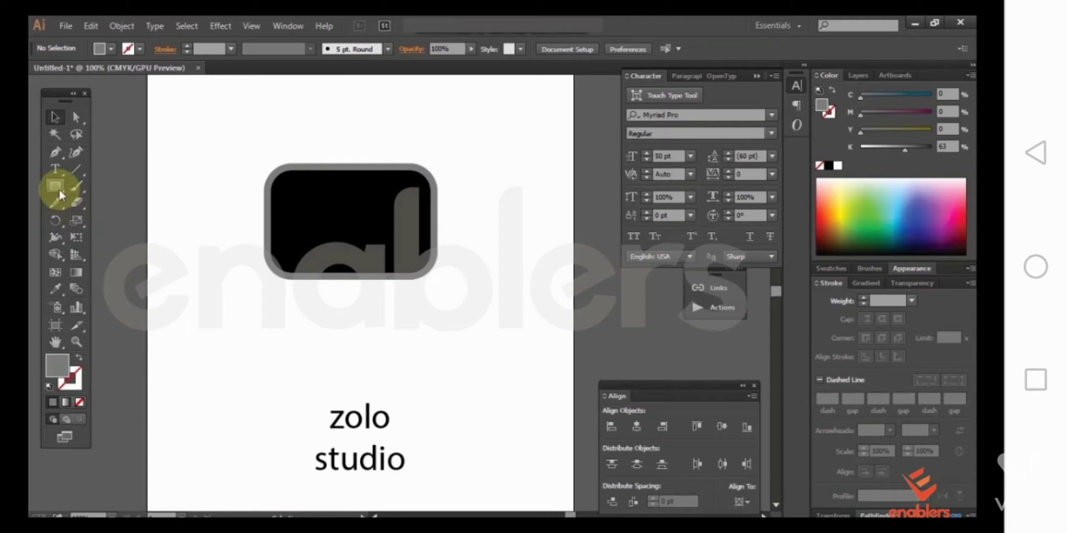
# Step: Draw a small grey circle over the middle of the rounded shape's right edge with the Ellipse tool
pyautogui.moveTo(59, 190); pyautogui.dragTo(119, 220)
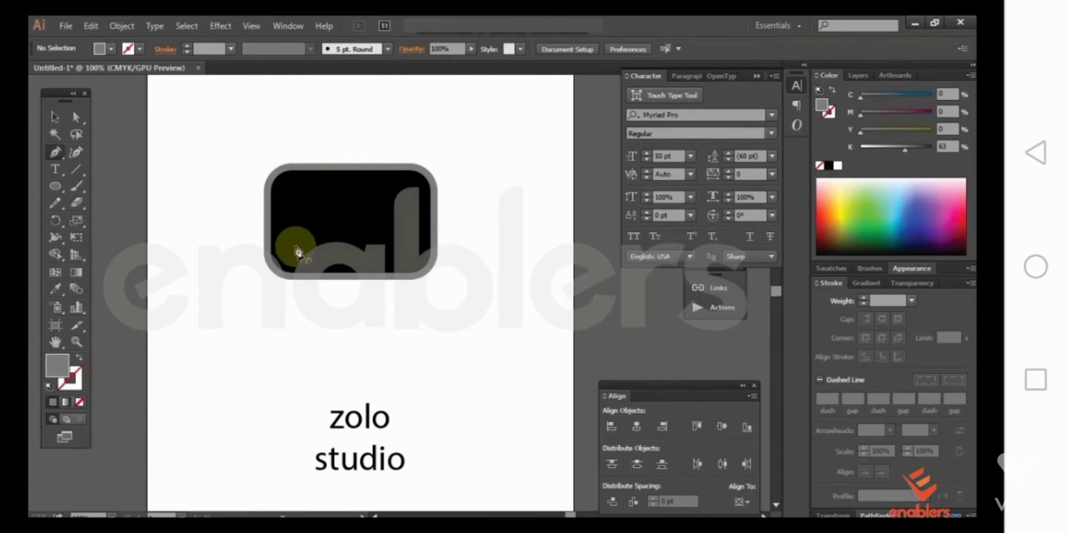
pyautogui.press('p')
pyautogui.click(55, 186)
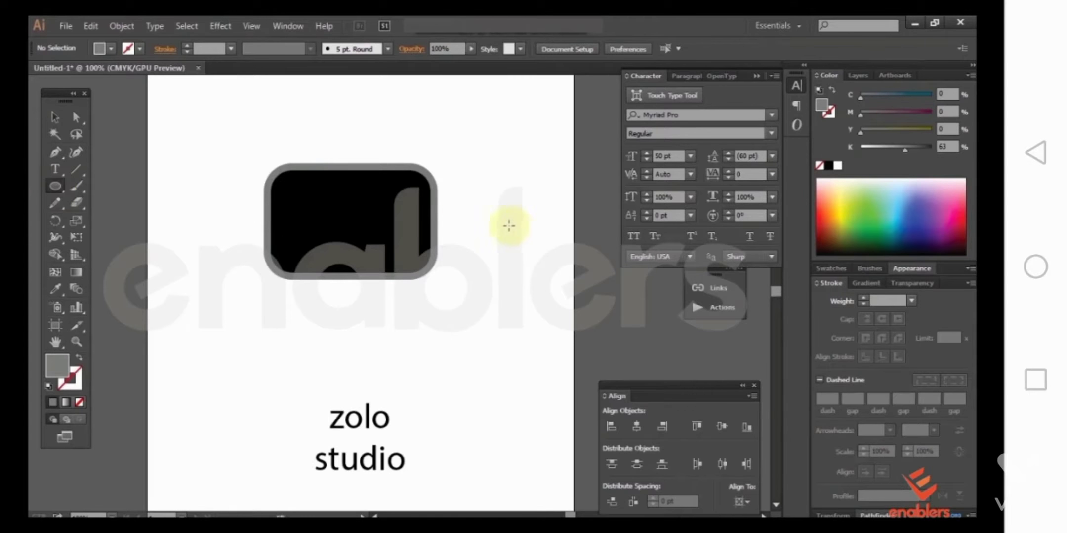
pyautogui.moveTo(423, 205); pyautogui.dragTo(445, 240)
# Step: Align the small circle and the grey outer shape on their vertical centers
pyautogui.click(55, 117)
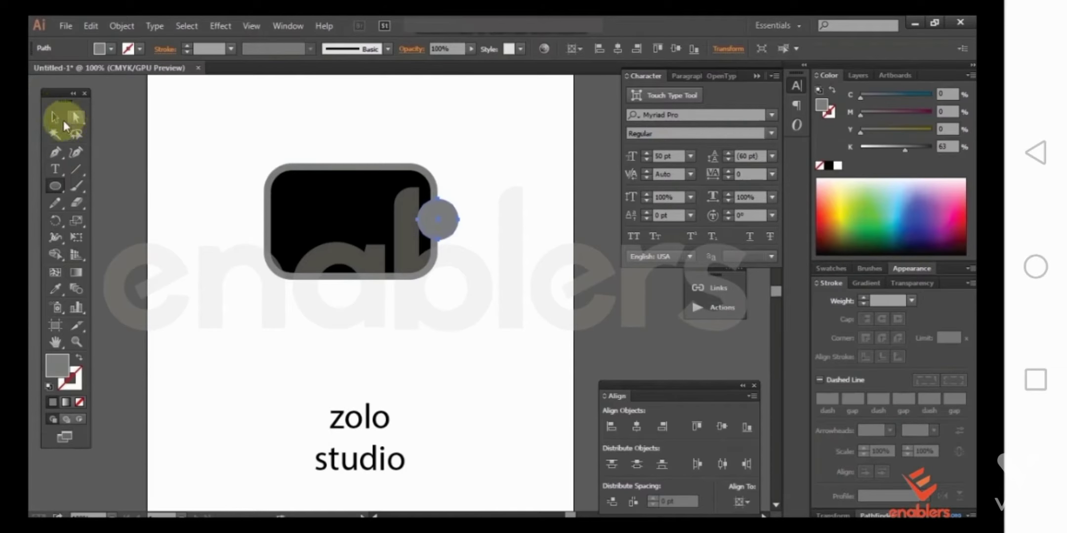
pyautogui.keyDown('shift'); pyautogui.click(433, 174); pyautogui.keyUp('shift')
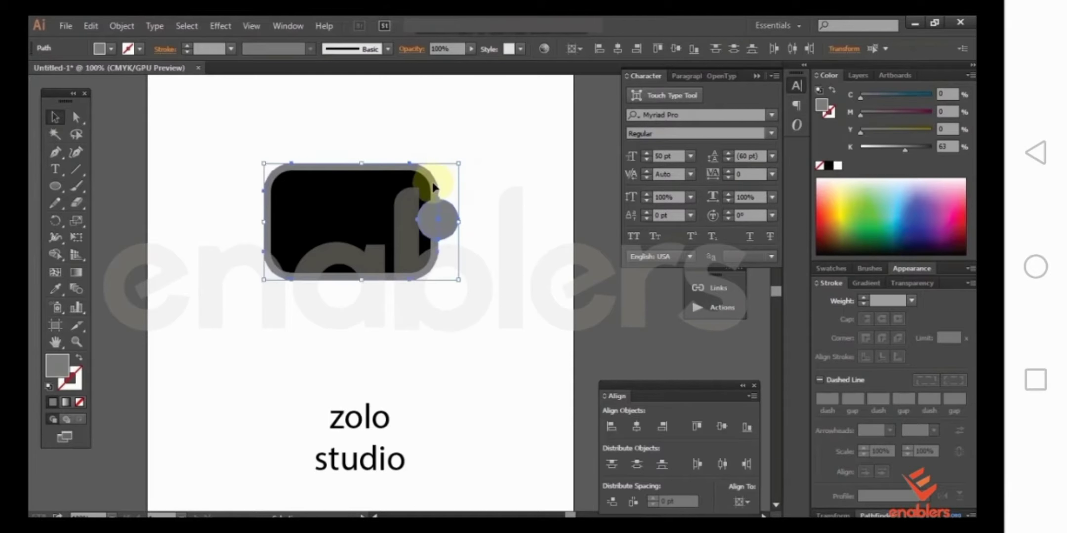
pyautogui.click(721, 425)
pyautogui.click(429, 310)
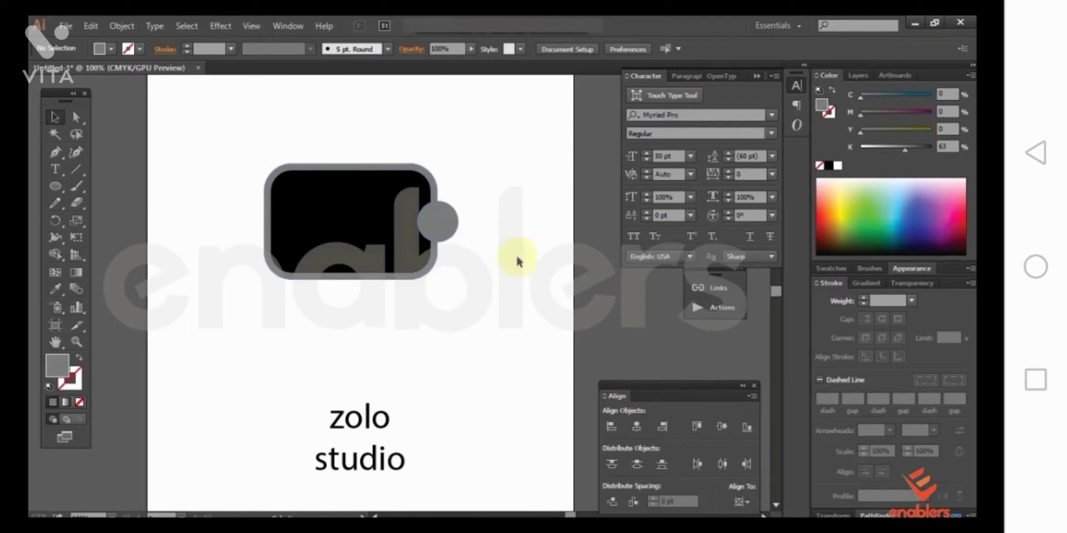
# Step: Copy the circle onto the rounded shape's left edge and send both circles to the back
pyautogui.moveTo(443, 224); pyautogui.dragTo(283, 227)
pyautogui.click(376, 279)
pyautogui.click(438, 225)
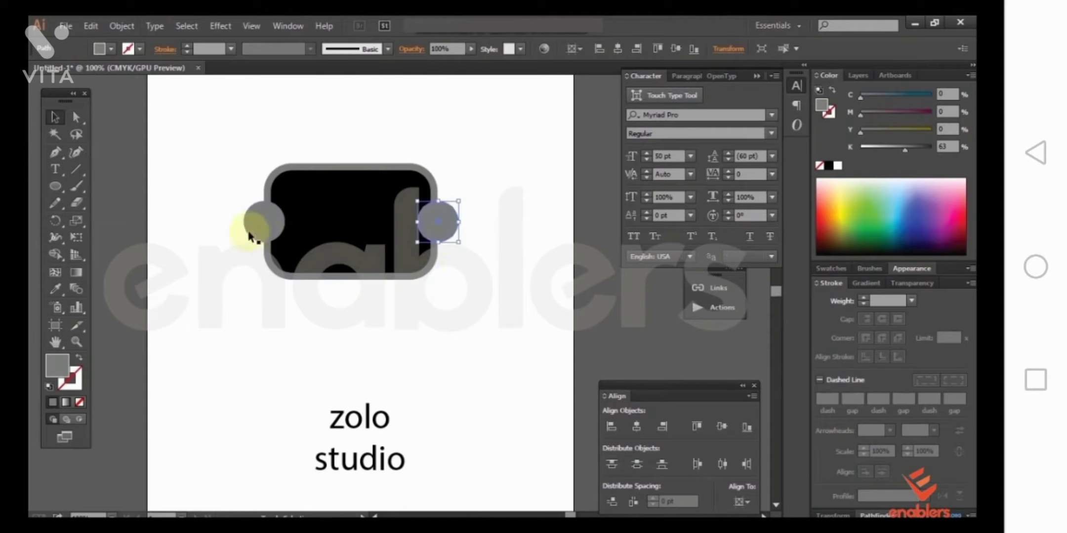
pyautogui.keyDown('shift'); pyautogui.click(260, 218); pyautogui.keyUp('shift')
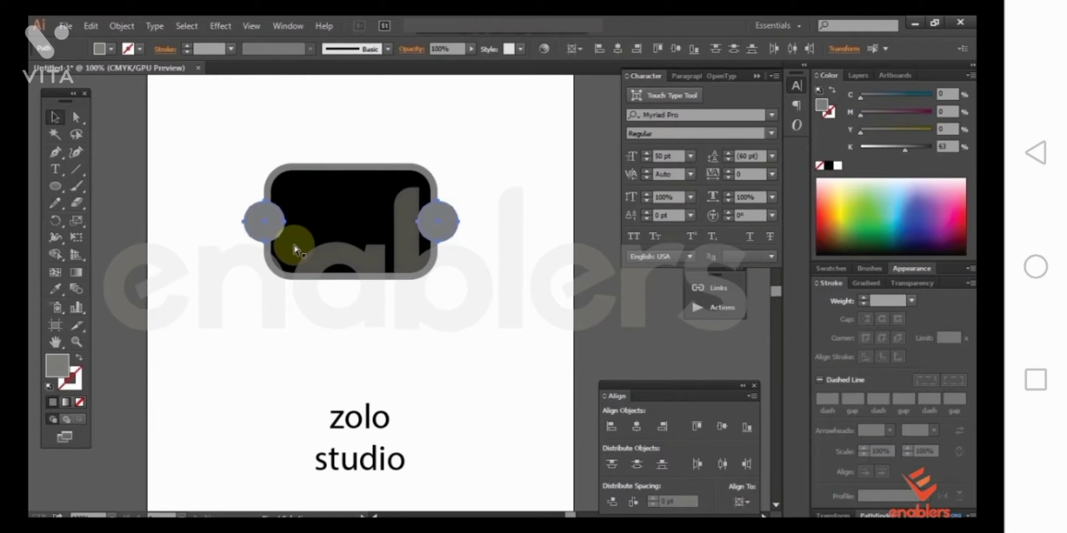
pyautogui.hotkey('ctrl', 'shift', '[')
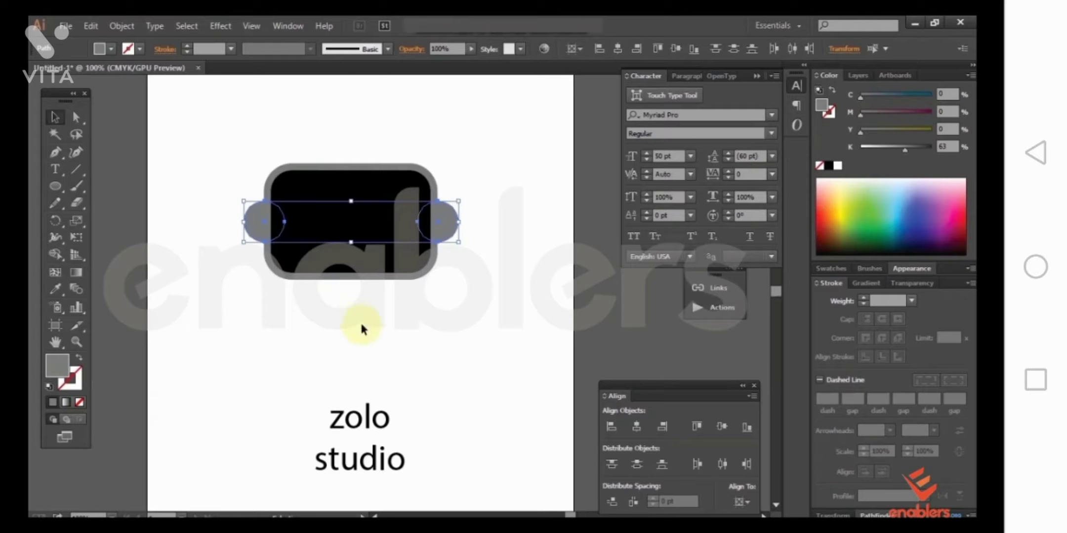
pyautogui.click(481, 343)
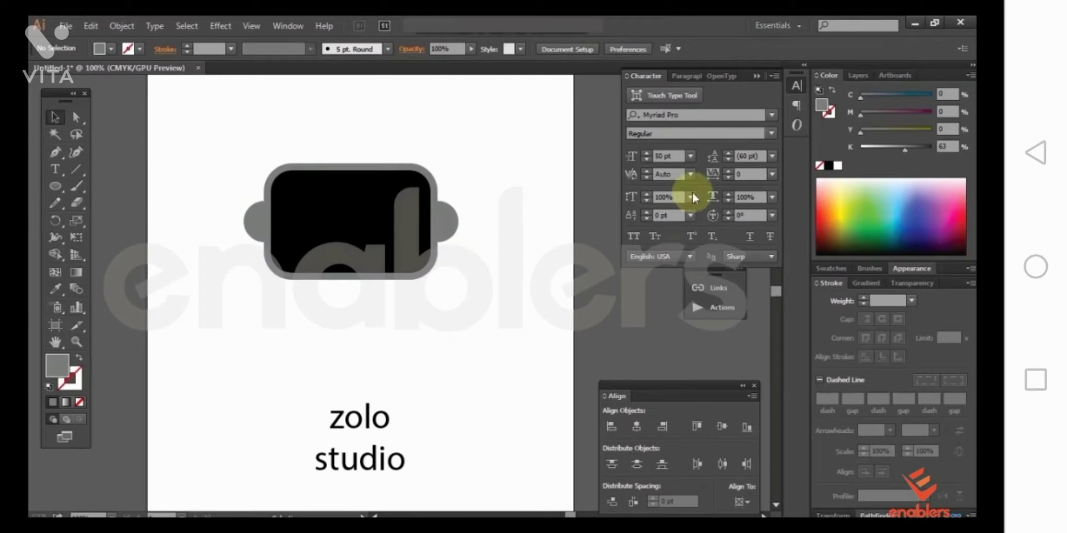
# Step: Draw a small horizontal grey rectangle across the right circle's outer edge and center it vertically on the circle
pyautogui.click(442, 222)
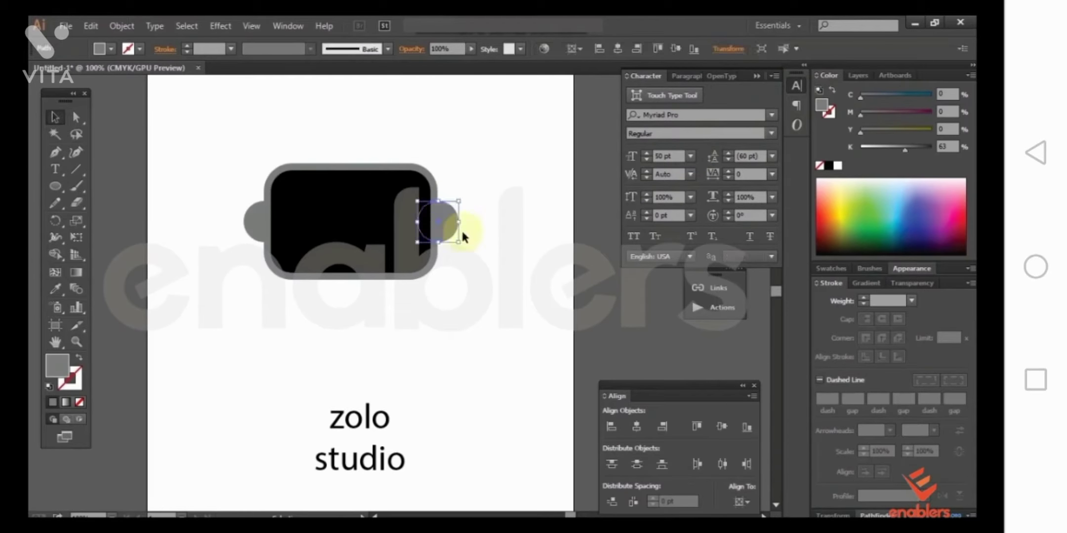
pyautogui.click(231, 288)
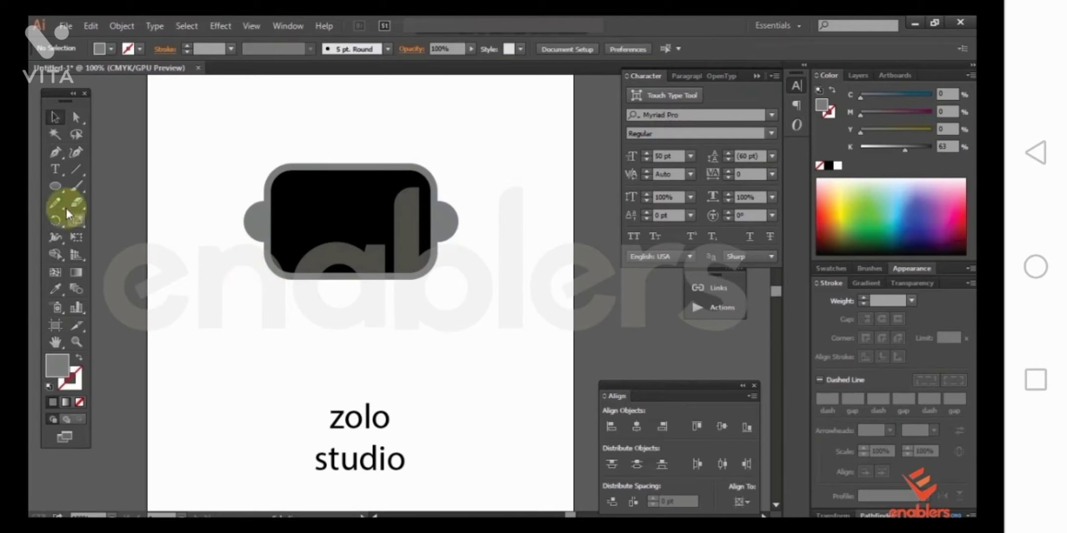
pyautogui.moveTo(55, 187); pyautogui.dragTo(116, 190)
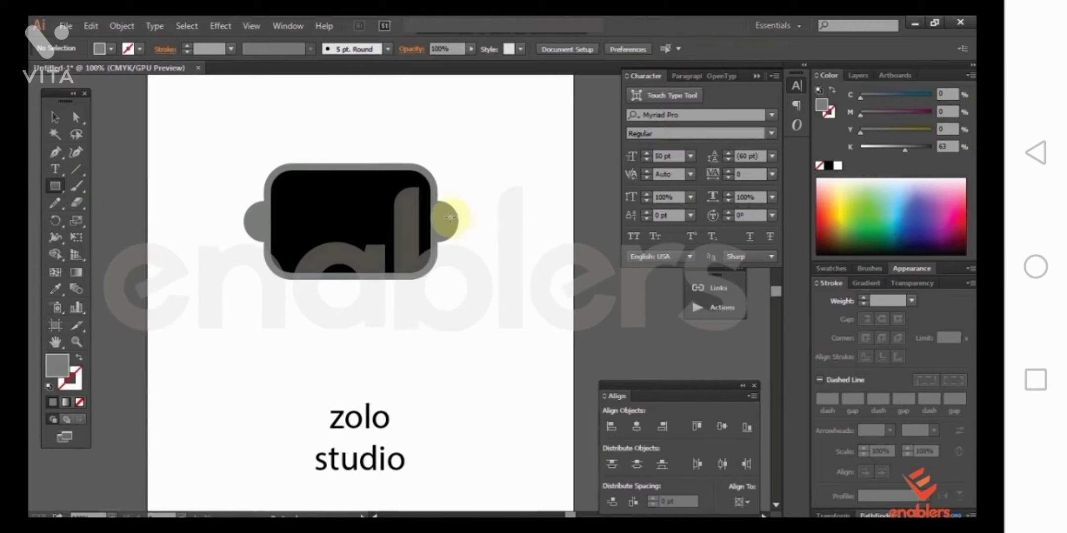
pyautogui.moveTo(466, 223); pyautogui.dragTo(444, 212)
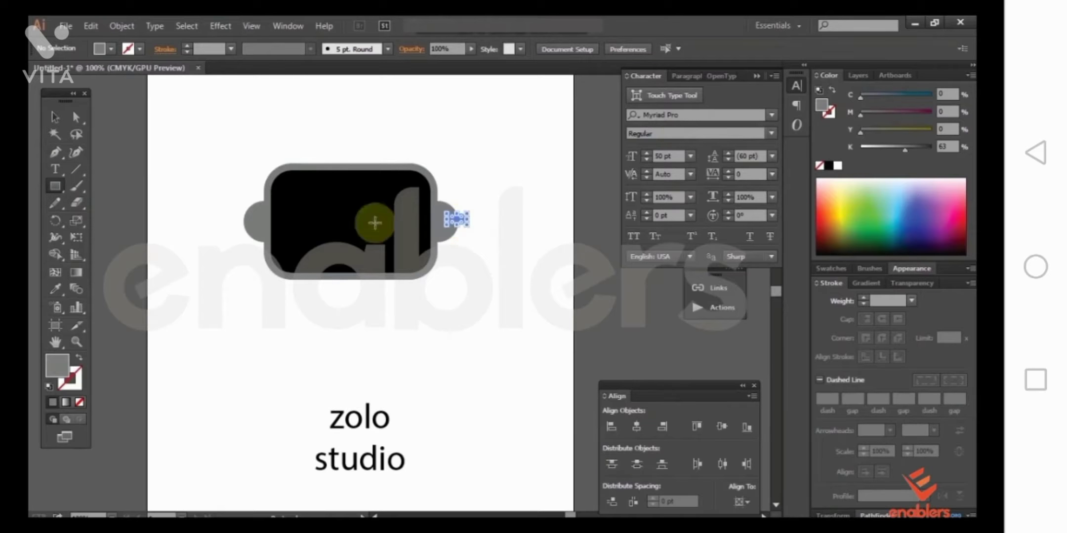
pyautogui.click(51, 118)
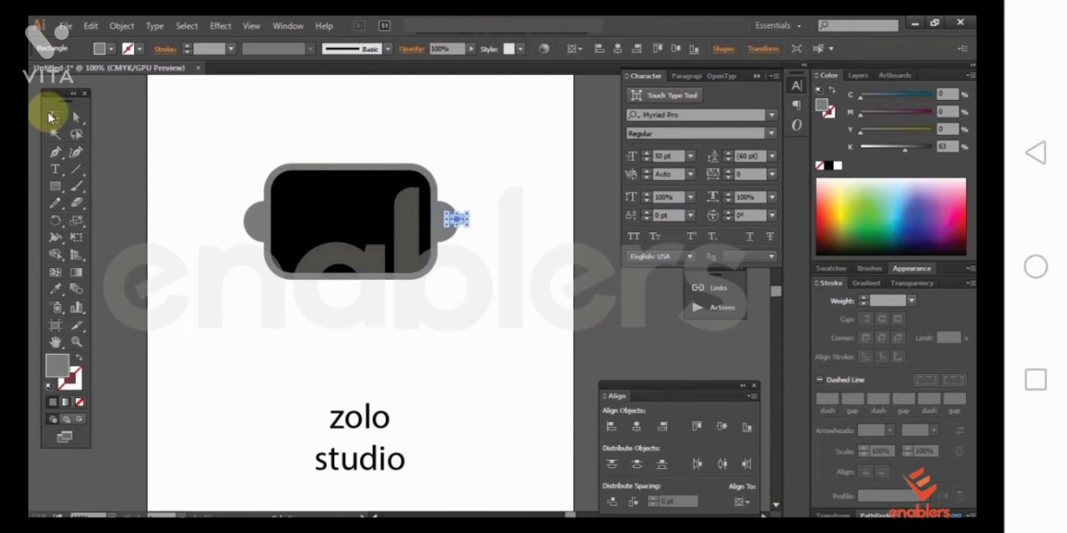
pyautogui.click(470, 226)
pyautogui.click(452, 224)
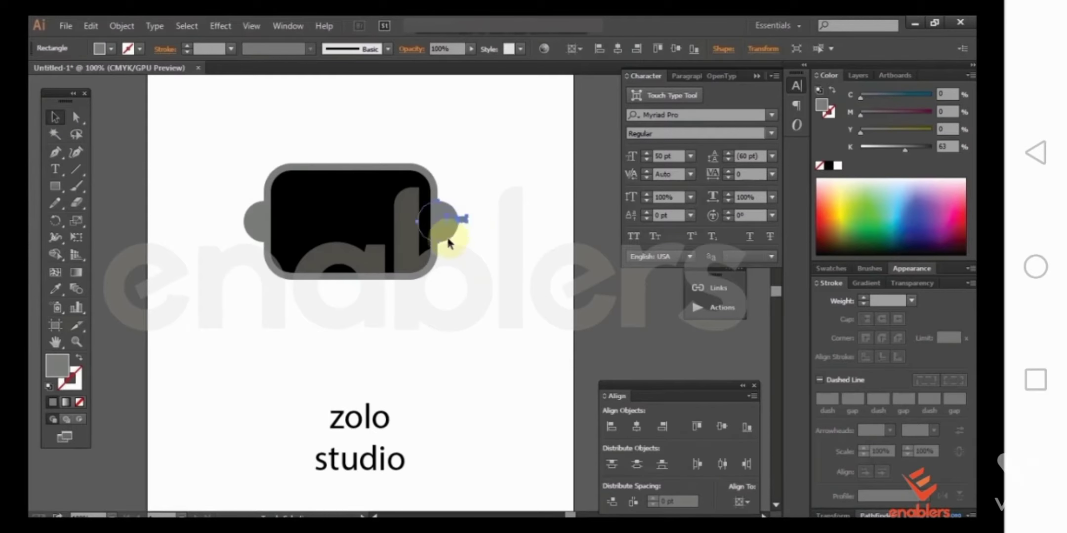
pyautogui.click(493, 255)
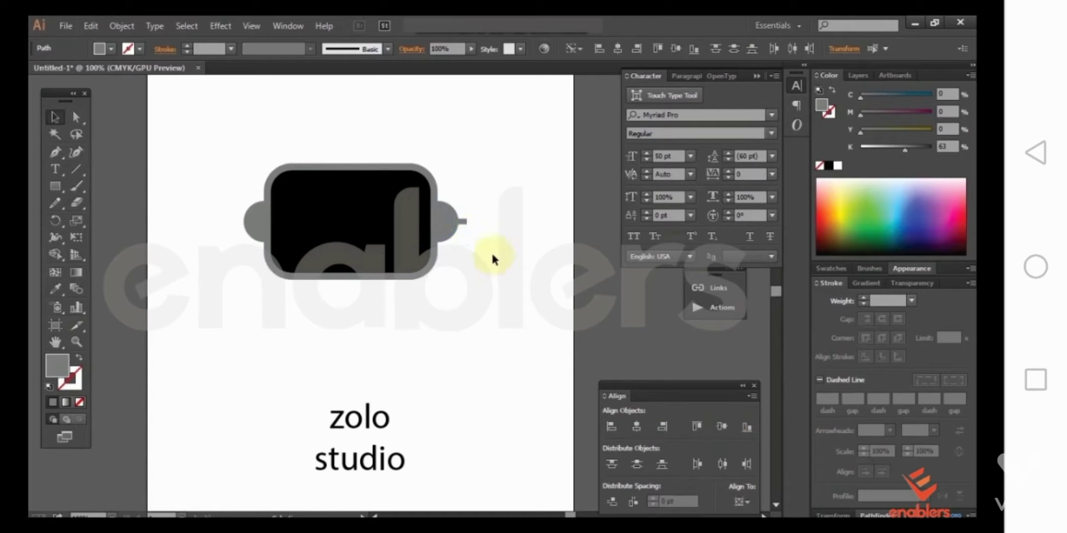
# Step: Round the corners of the small rectangle on the right circle to 7 pt
pyautogui.click(464, 223)
pyautogui.press('a')
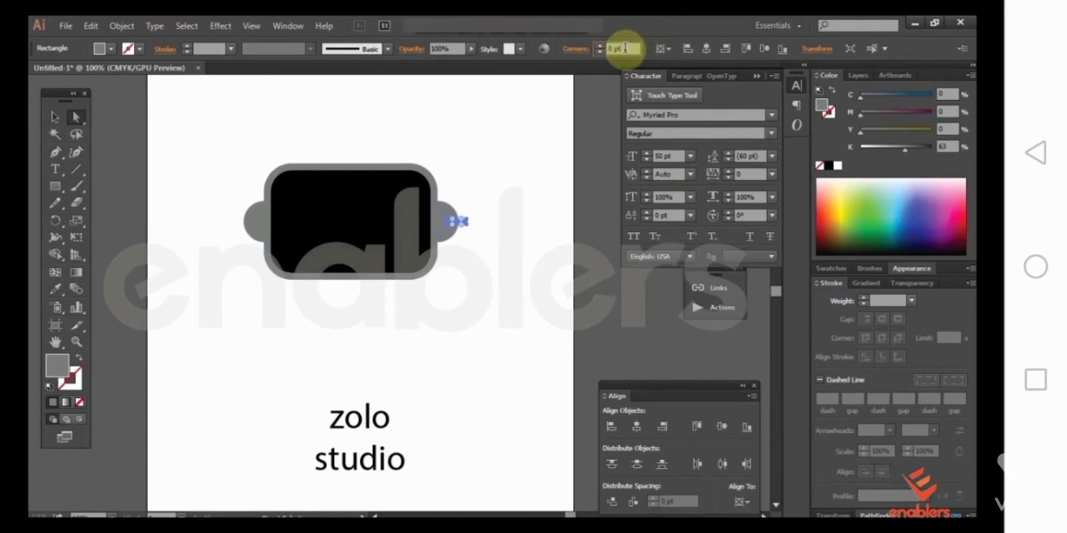
pyautogui.click(558, 279)
pyautogui.press('v')
pyautogui.click(466, 223)
pyautogui.click(467, 238)
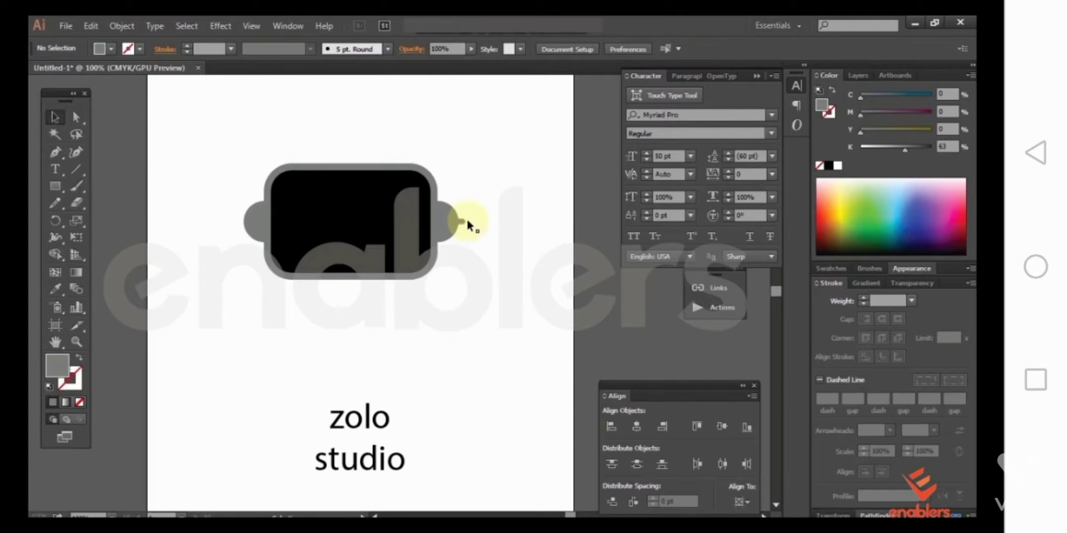
# Step: Move the small rounded rectangle over to the outer edge of the left circle
pyautogui.click(467, 223)
pyautogui.click(465, 222)
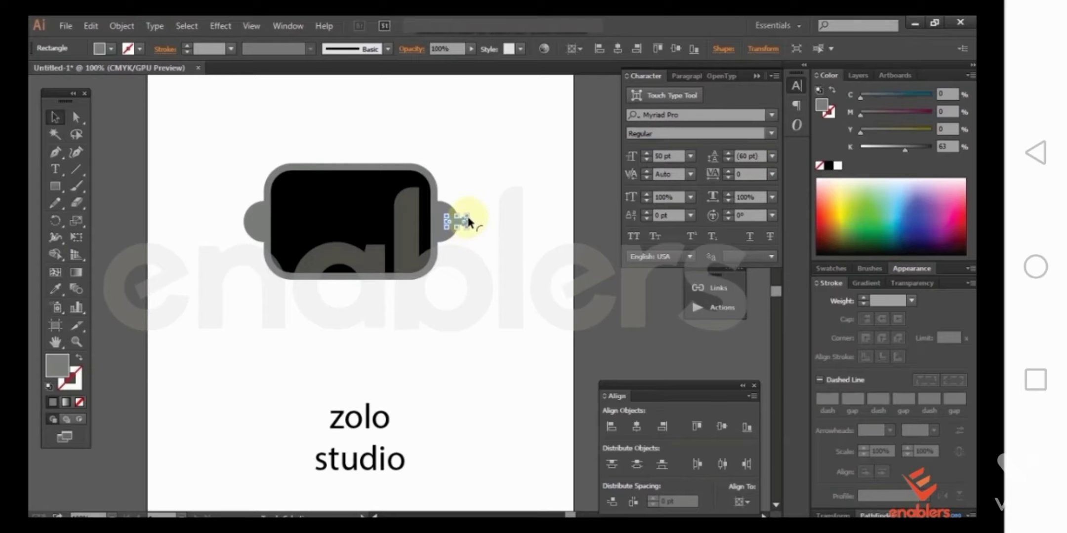
pyautogui.hotkey('ctrl', '+')
pyautogui.click(588, 223)
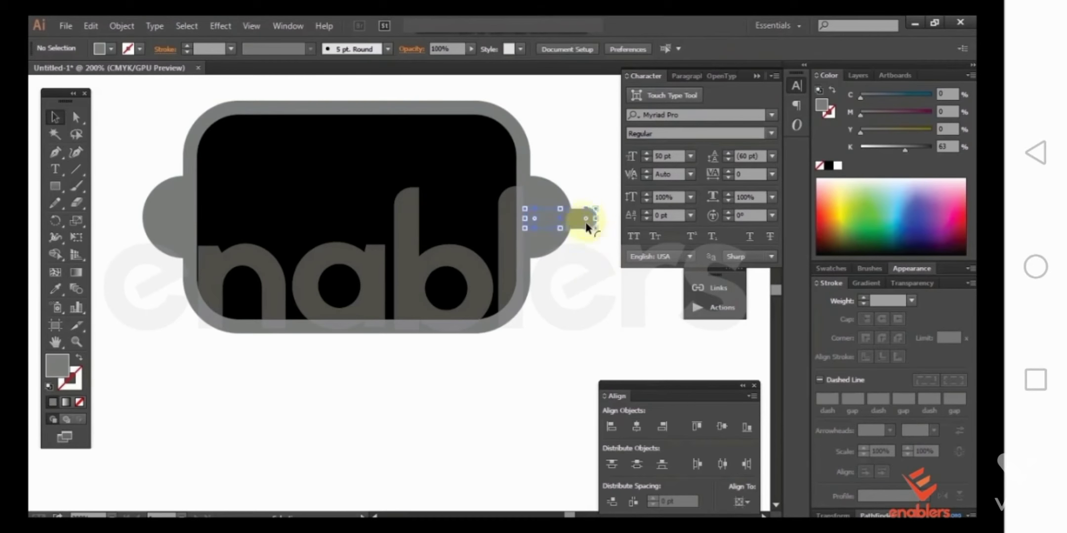
pyautogui.moveTo(583, 225); pyautogui.dragTo(235, 228)
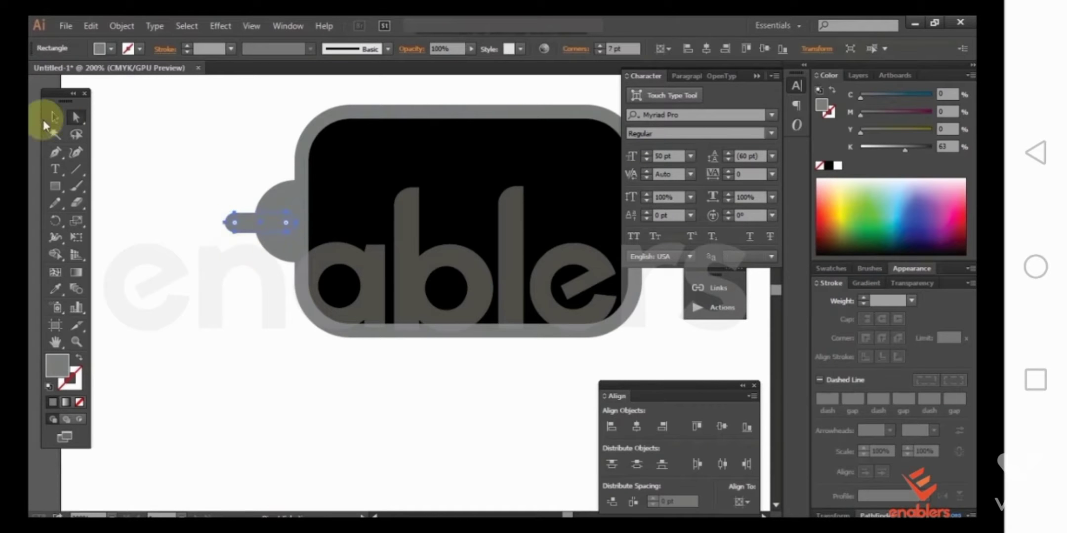
pyautogui.click(192, 243)
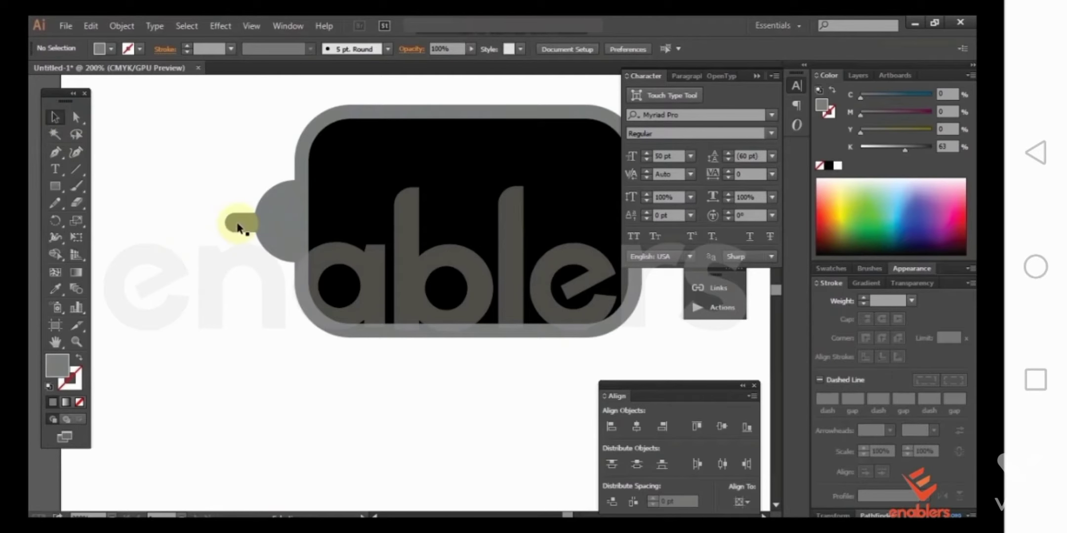
pyautogui.click(238, 229)
pyautogui.click(258, 290)
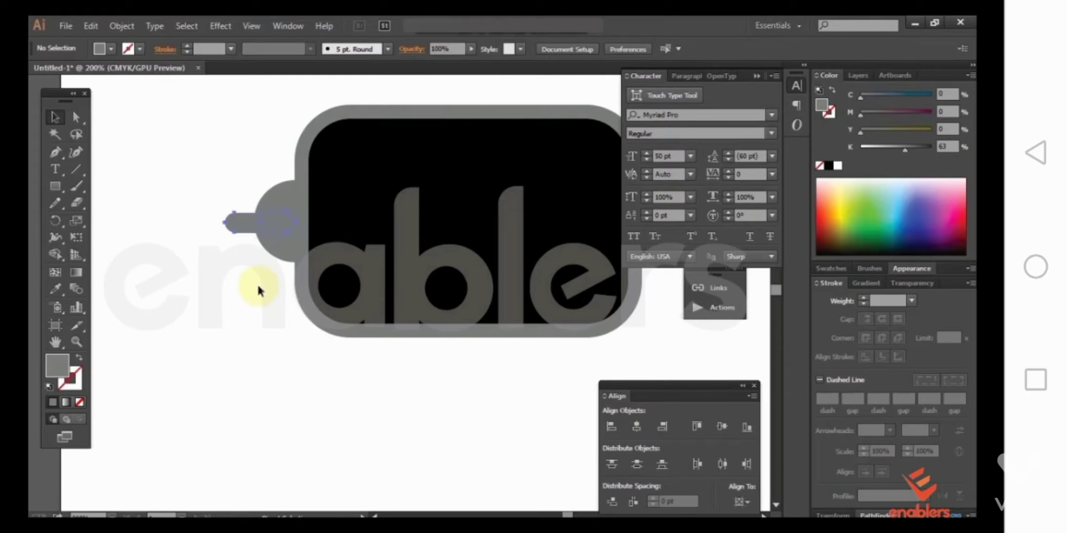
# Step: Copy the small rounded rectangle onto the right circle's outer edge, and select both with the grey and black shapes for alignment
pyautogui.hscroll(3, 258, 289)
pyautogui.moveTo(118, 232); pyautogui.dragTo(568, 226)
pyautogui.keyDown('shift'); pyautogui.click(114, 226); pyautogui.keyUp('shift')
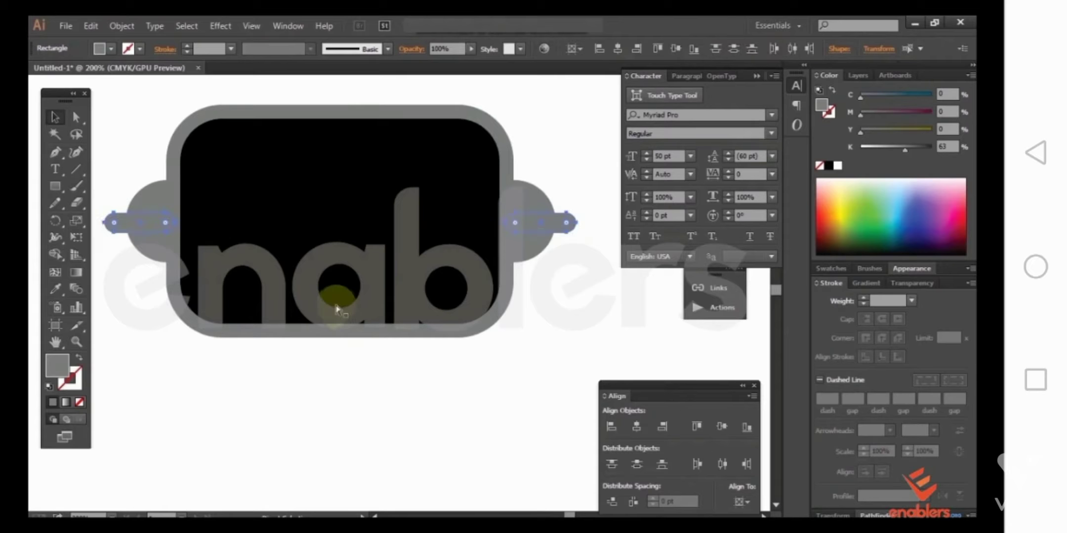
pyautogui.keyDown('shift'); pyautogui.click(508, 295); pyautogui.keyUp('shift')
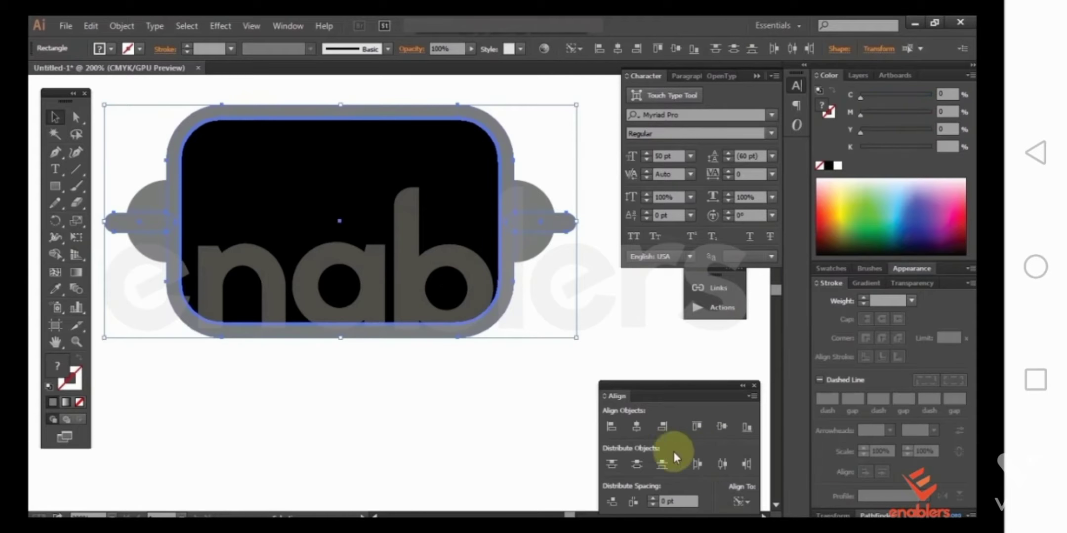
pyautogui.click(467, 371)
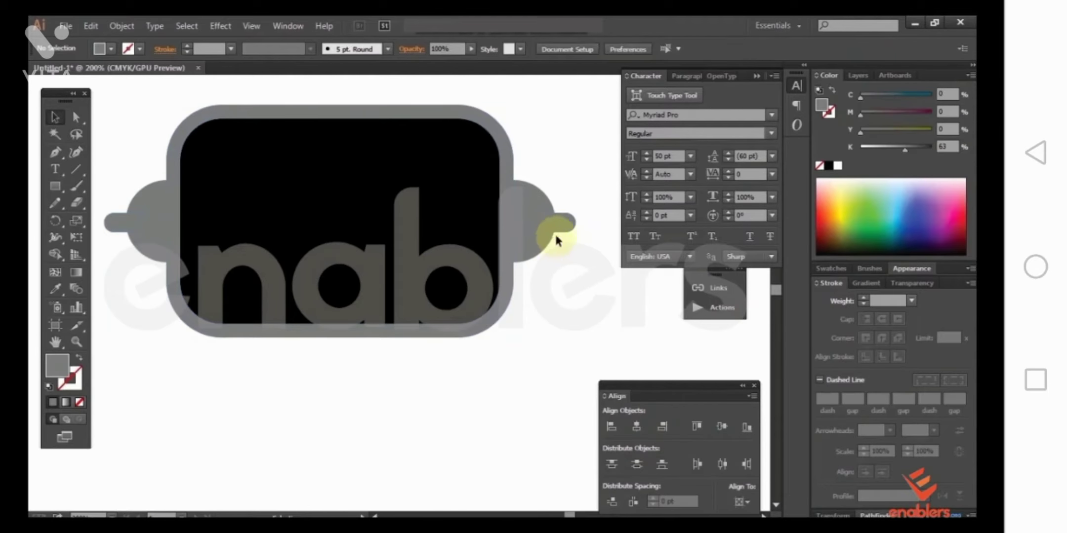
pyautogui.click(563, 228)
pyautogui.click(582, 214)
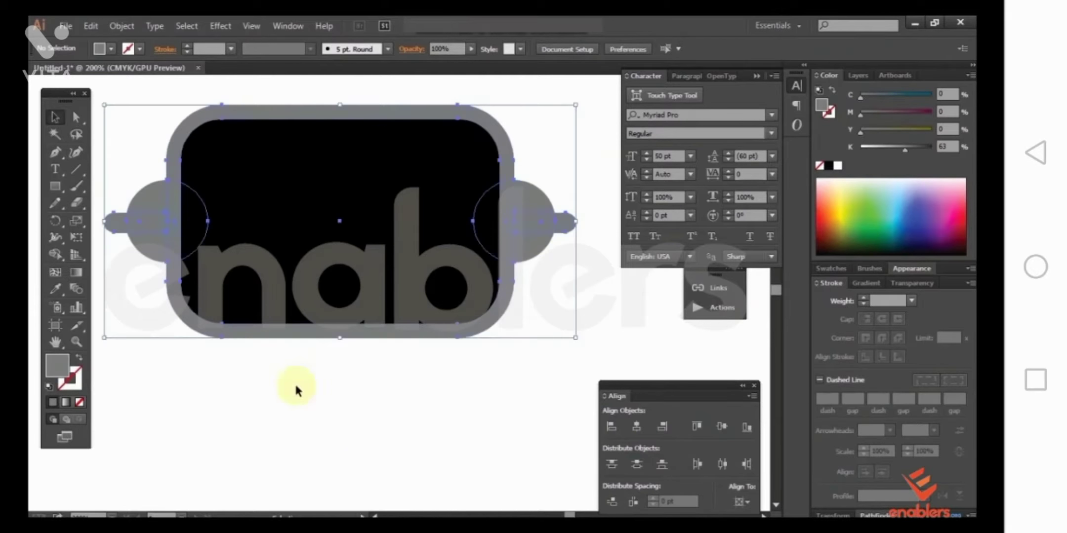
pyautogui.click(147, 244)
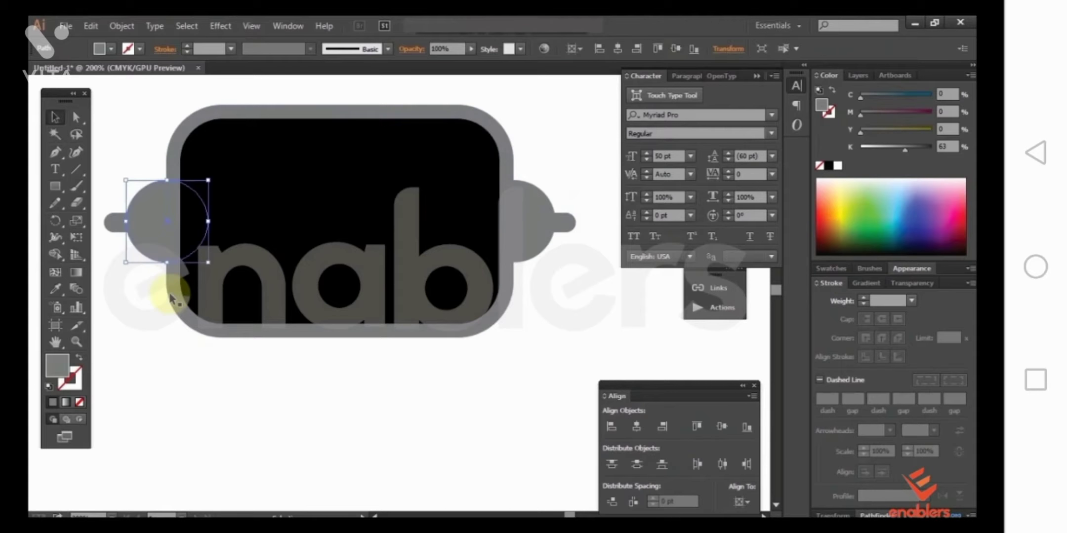
pyautogui.click(537, 249)
pyautogui.click(534, 285)
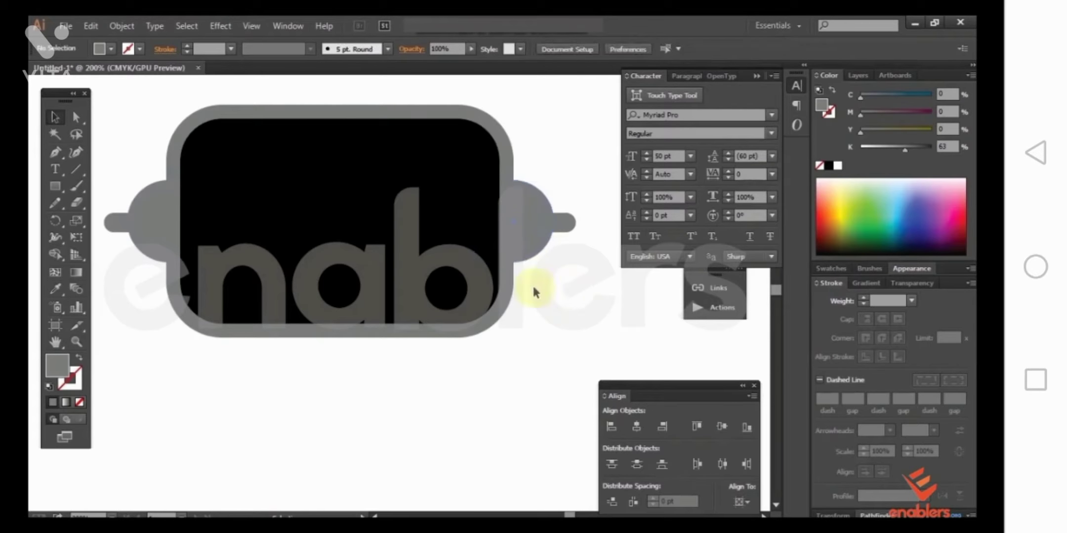
# Step: Nudge the two small rounded rectangles at the outer ends slightly inward toward the body
pyautogui.click(571, 229)
pyautogui.click(572, 274)
pyautogui.click(566, 221)
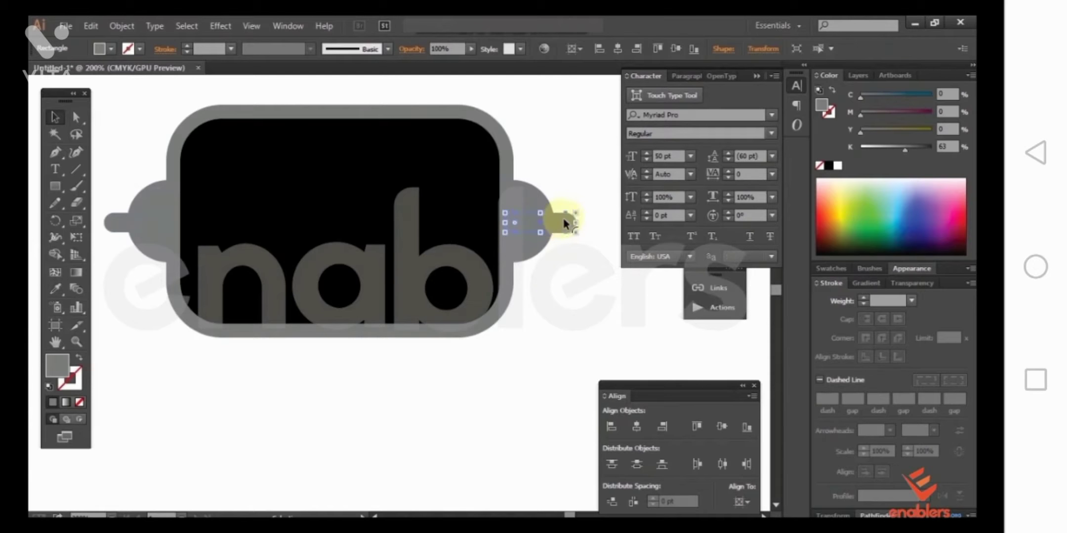
pyautogui.click(114, 225)
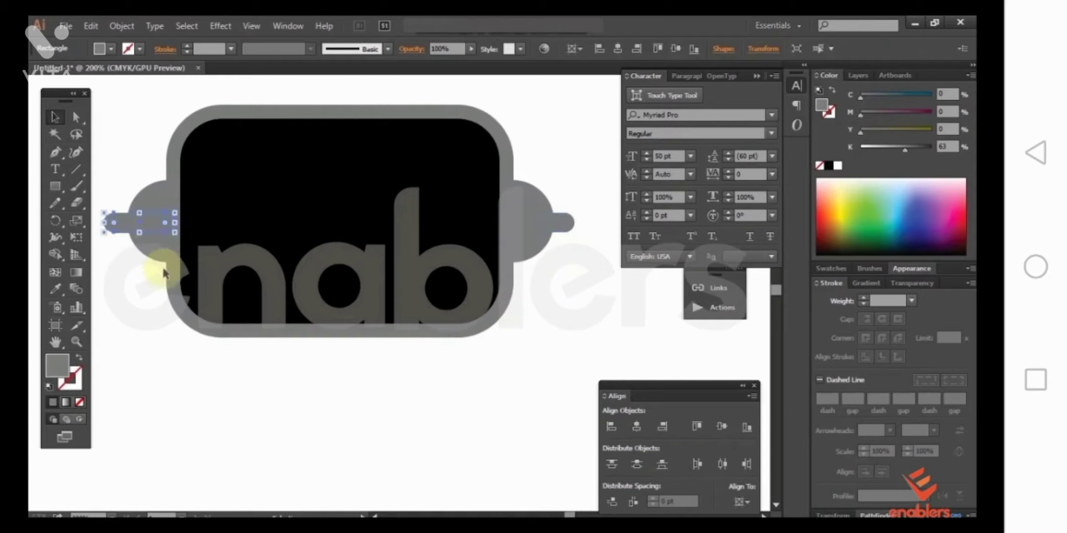
pyautogui.click(192, 309)
pyautogui.click(155, 333)
pyautogui.click(143, 230)
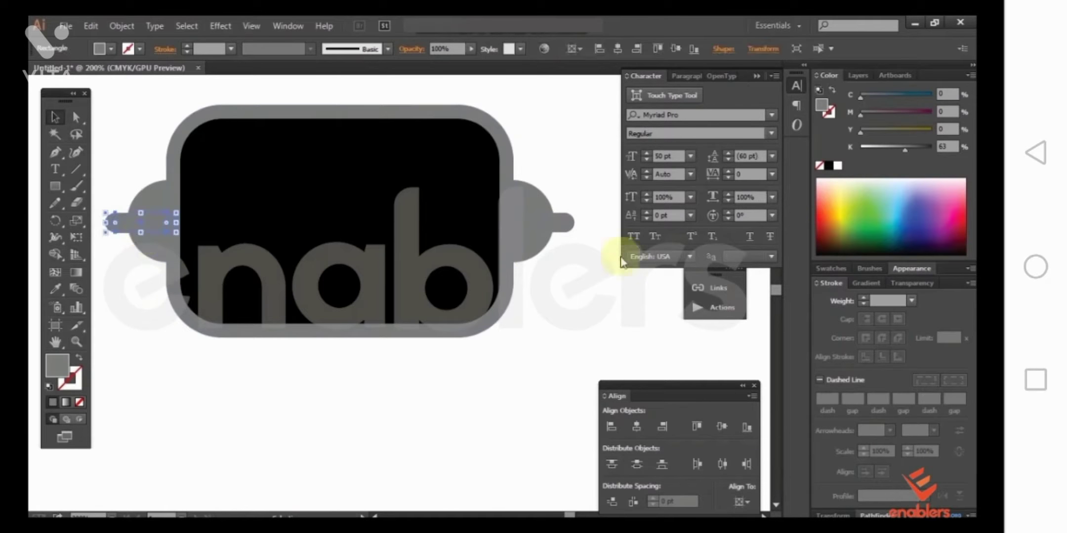
pyautogui.keyDown('shift'); pyautogui.click(528, 220); pyautogui.keyUp('shift')
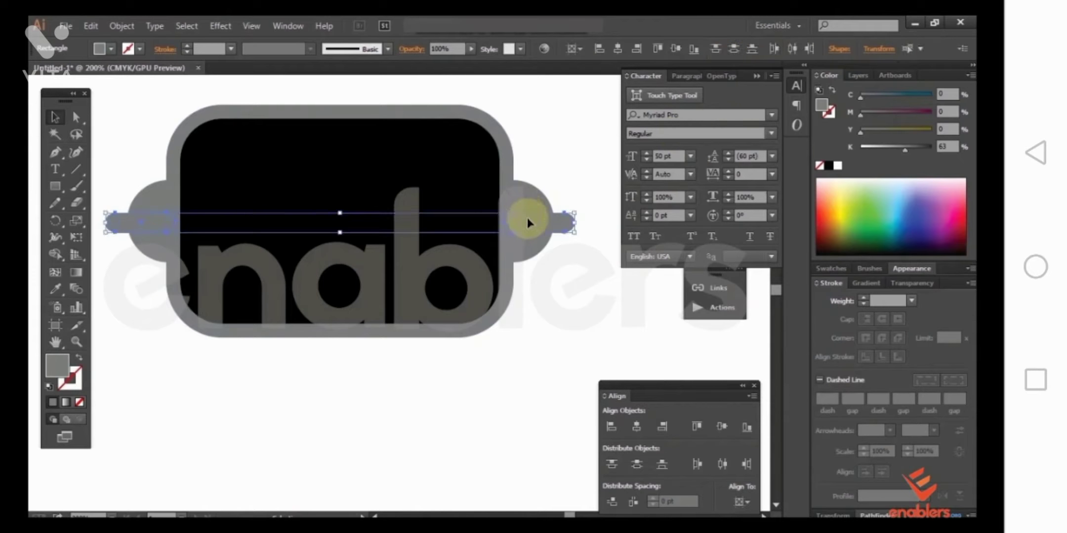
pyautogui.click(522, 208)
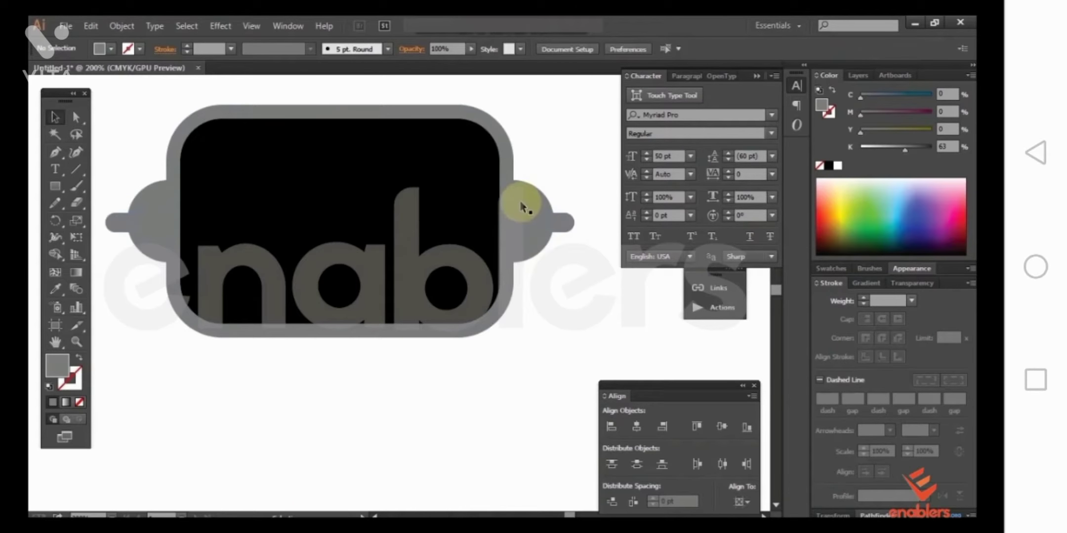
# Step: Create smaller inner copies of both grey side circles with Offset Path at -10 pt and Miter joins
pyautogui.click(522, 207)
pyautogui.click(121, 26)
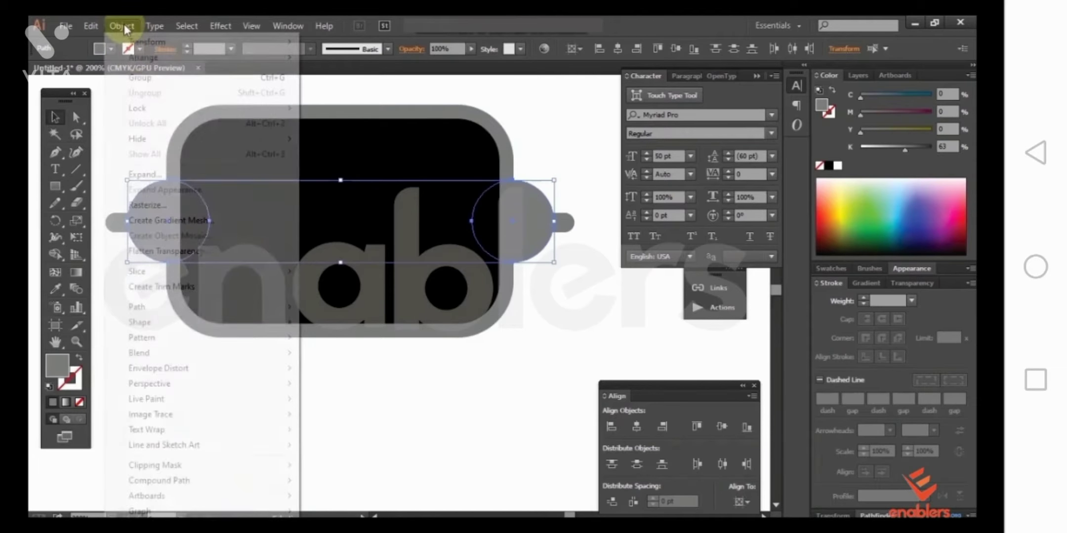
pyautogui.moveTo(217, 310)
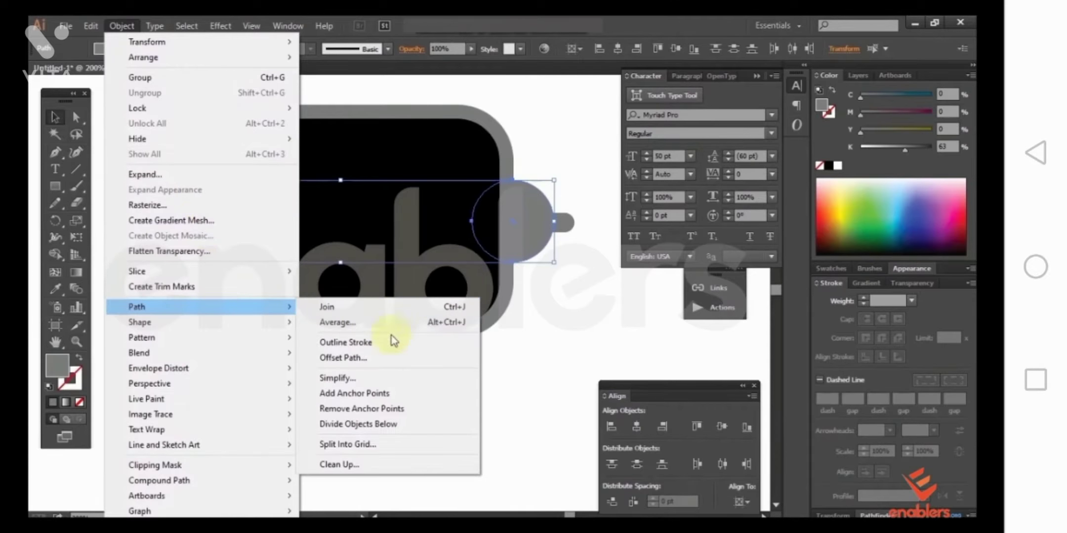
pyautogui.click(379, 365)
pyautogui.click(507, 320)
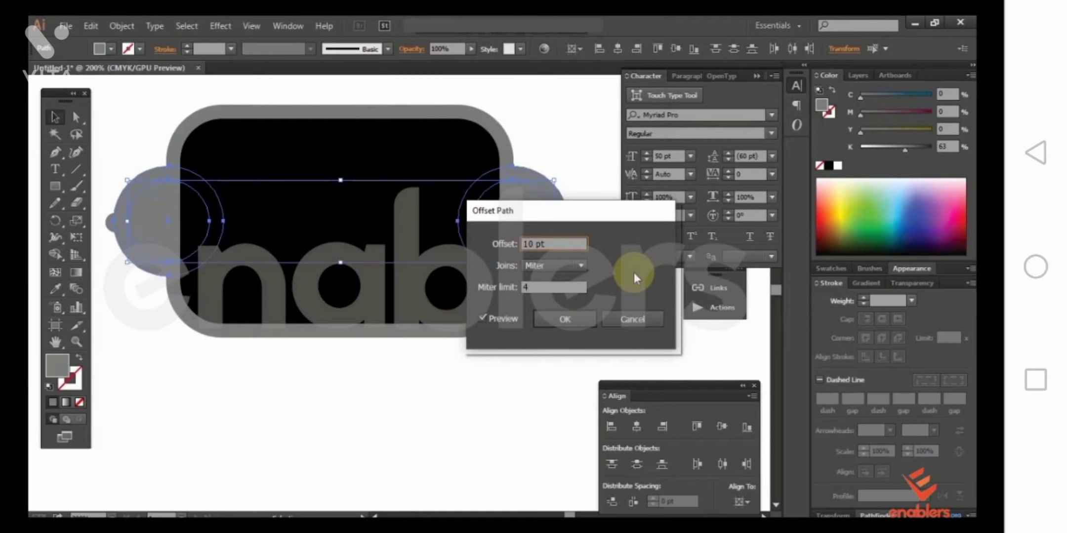
pyautogui.write('-5')
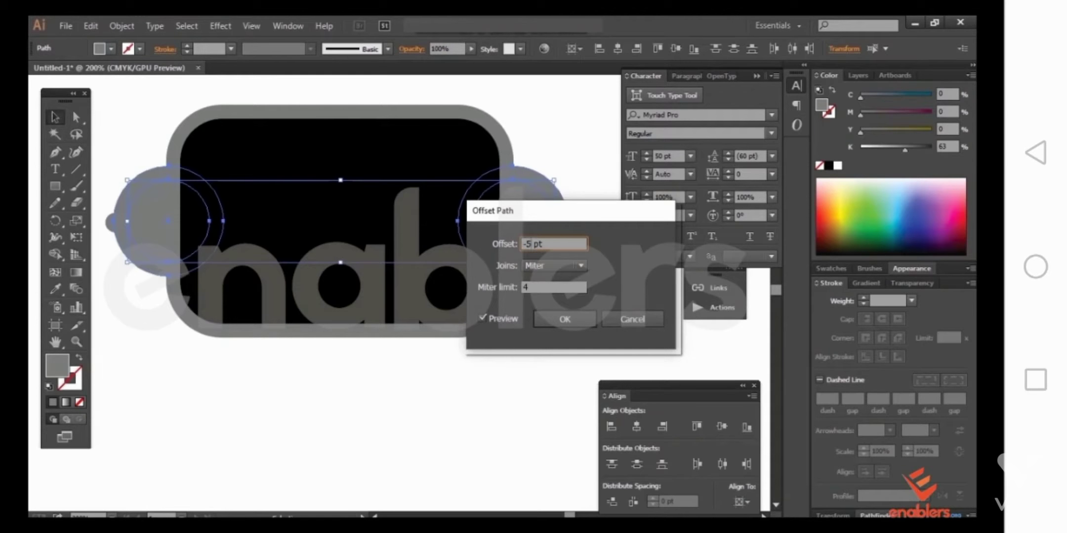
pyautogui.press('Tab')
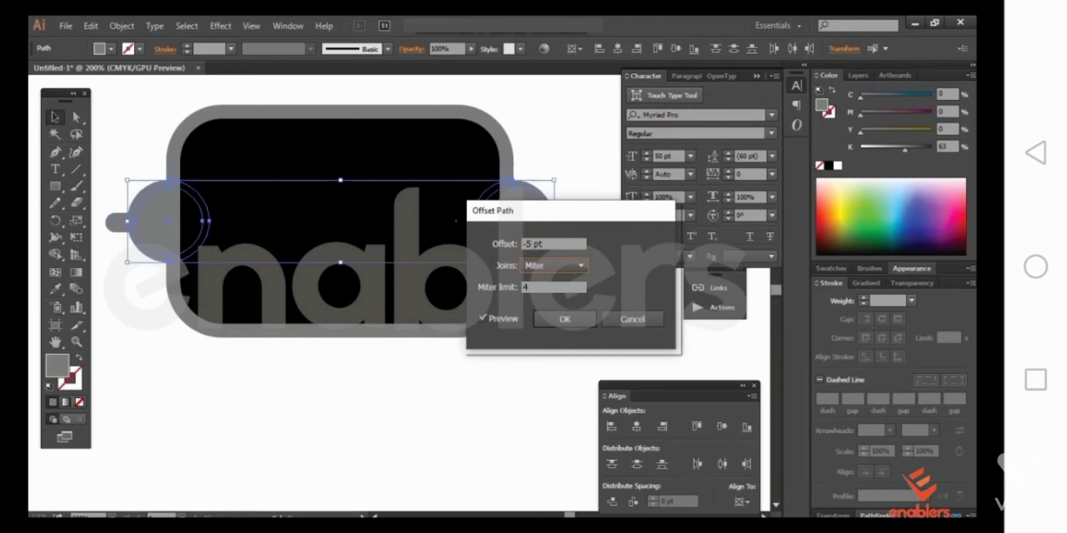
pyautogui.hotkey('shift', 'Tab')
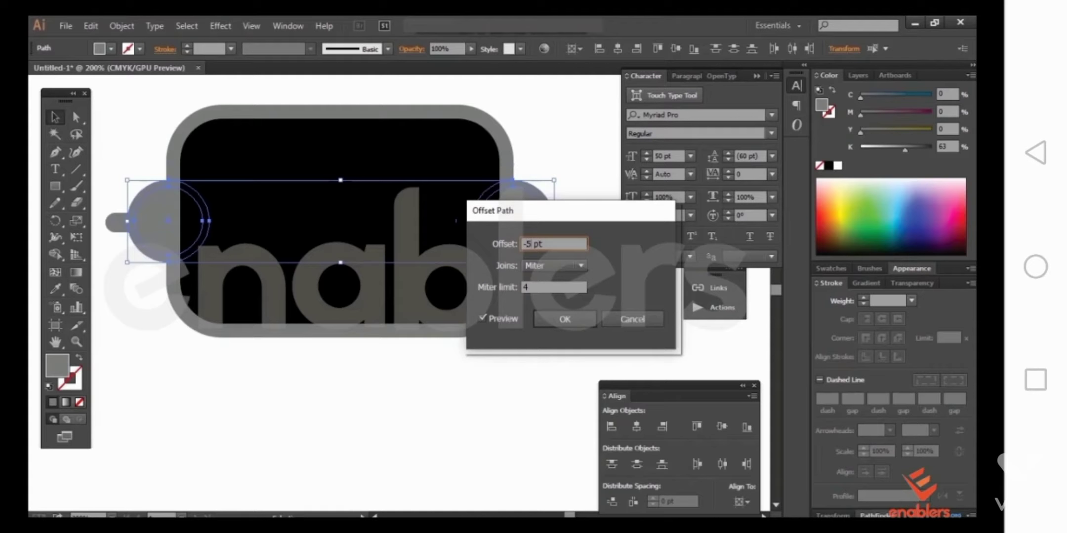
pyautogui.write('-10')
pyautogui.press('Tab')
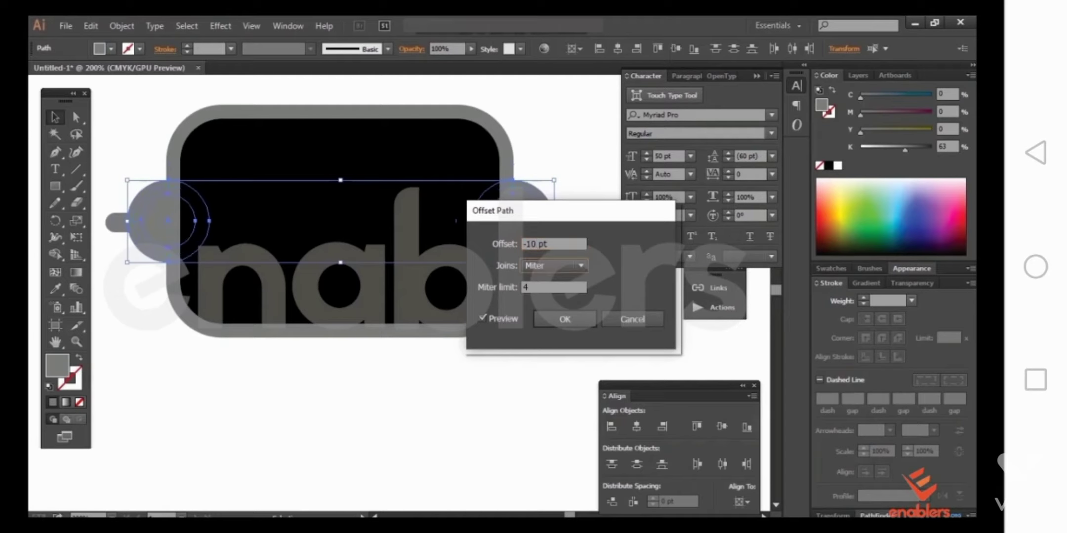
pyautogui.click(564, 319)
# Step: Fill both offset inner circles with black sampled from the large rounded rectangle
pyautogui.click(593, 231)
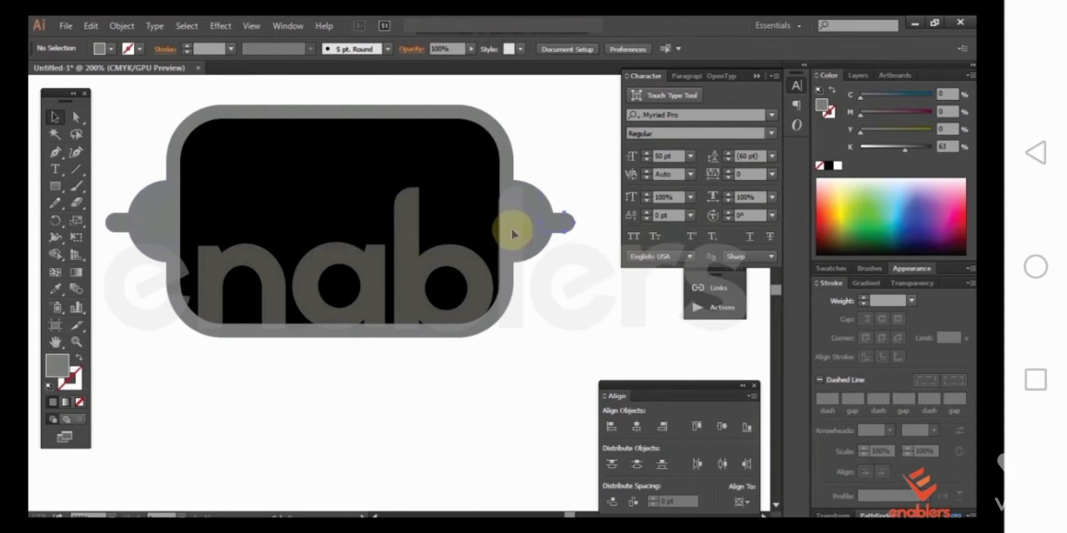
pyautogui.keyDown('shift'); pyautogui.click(162, 205); pyautogui.keyUp('shift')
pyautogui.press('i')
pyautogui.click(247, 176)
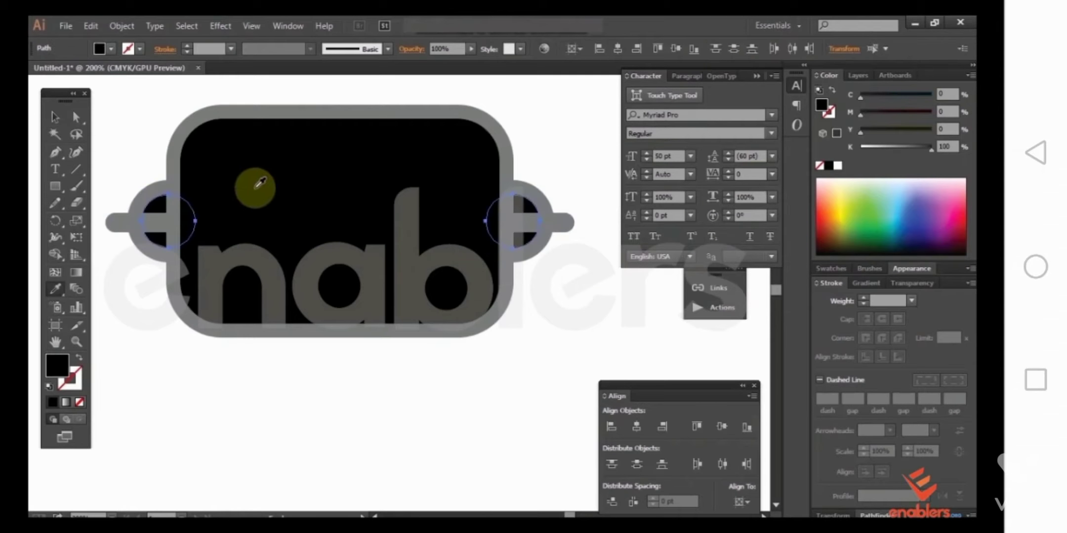
pyautogui.click(55, 117)
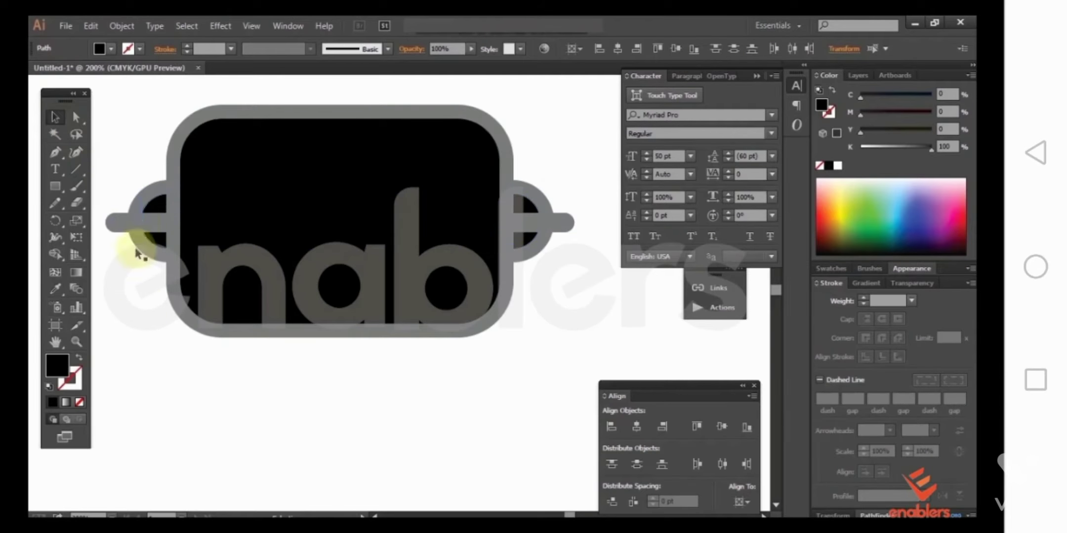
# Step: Send the two grey end tabs behind the black inner circles, and bring those circles in front of the grey outline
pyautogui.click(168, 232)
pyautogui.keyDown('shift'); pyautogui.click(545, 225); pyautogui.keyUp('shift')
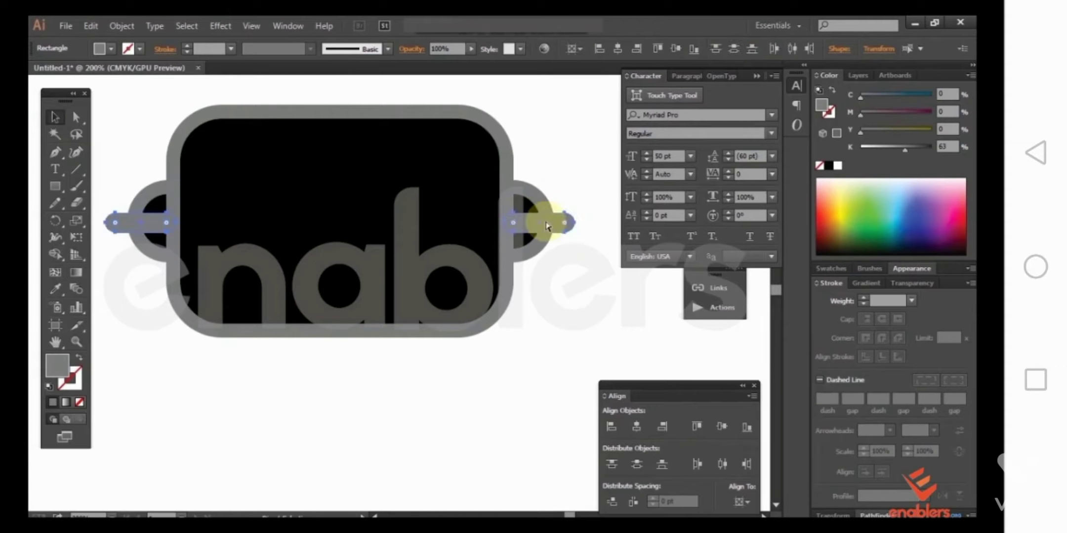
pyautogui.click(508, 226)
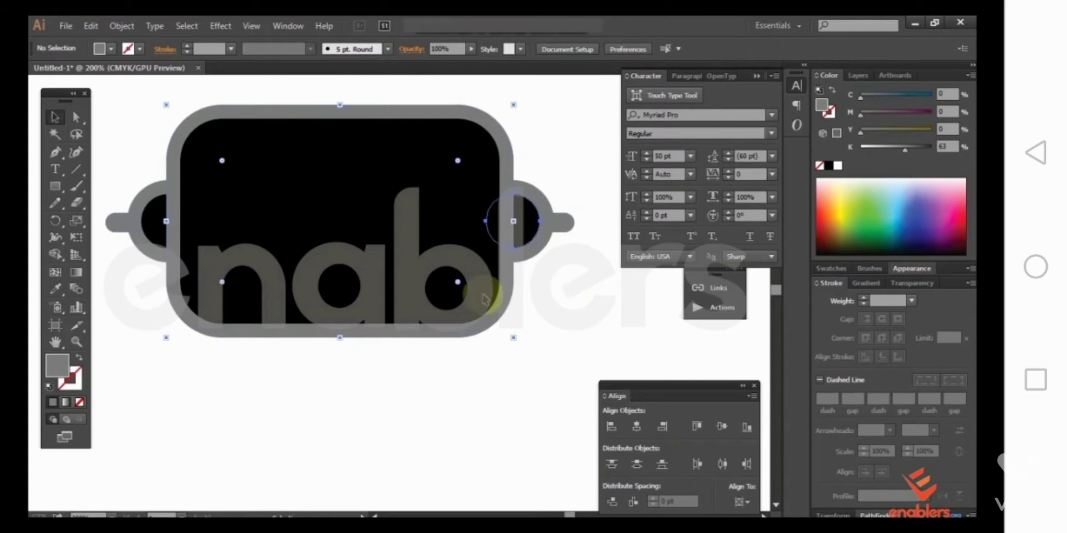
pyautogui.keyDown('shift'); pyautogui.click(155, 219); pyautogui.keyUp('shift')
pyautogui.click(482, 367)
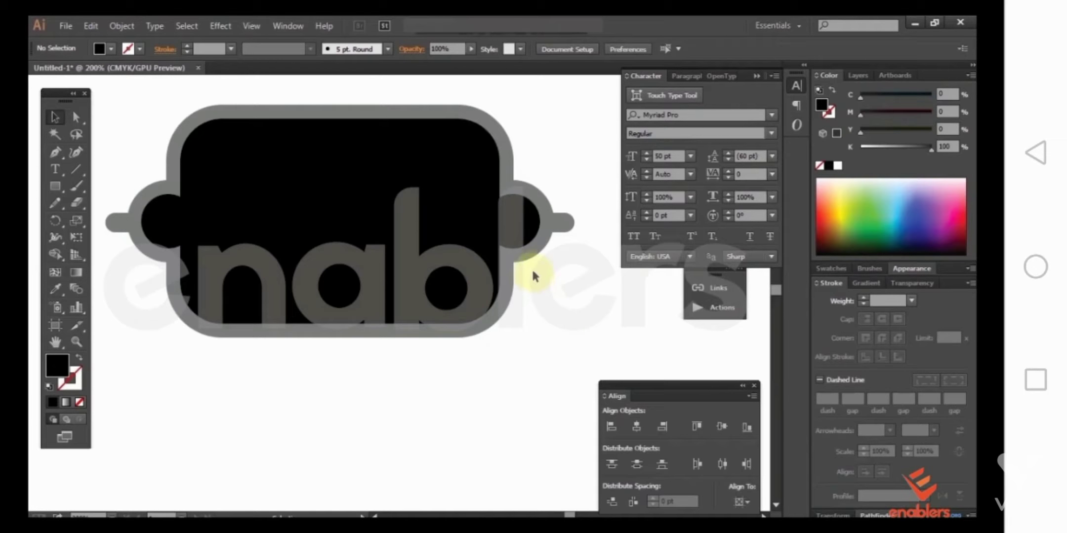
# Step: Move both black inner circles back behind the grey outline of the body
pyautogui.click(517, 266)
pyautogui.click(511, 226)
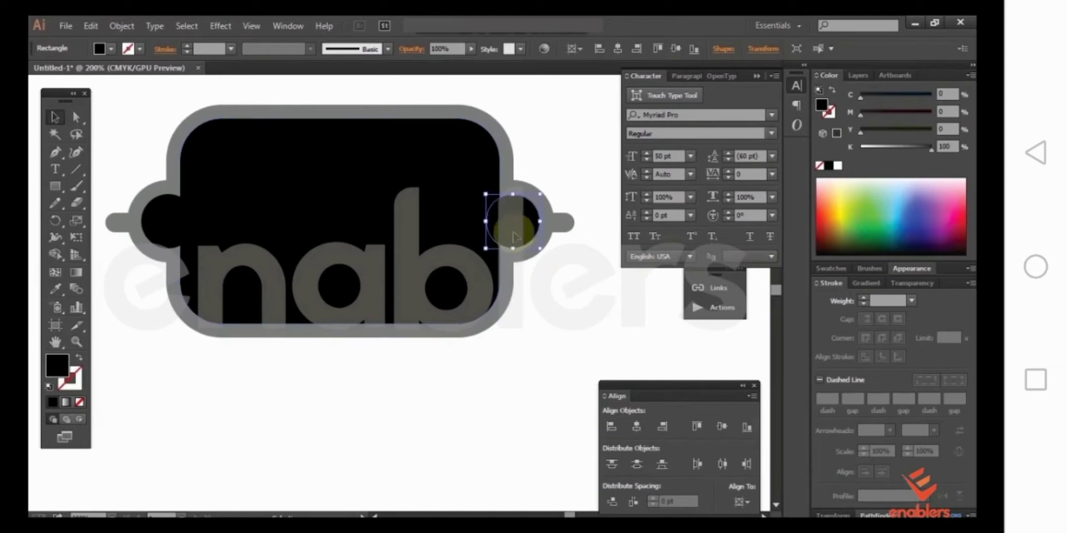
pyautogui.keyDown('shift'); pyautogui.click(167, 228); pyautogui.keyUp('shift')
pyautogui.hotkey('ctrl', 'shift', 'b')
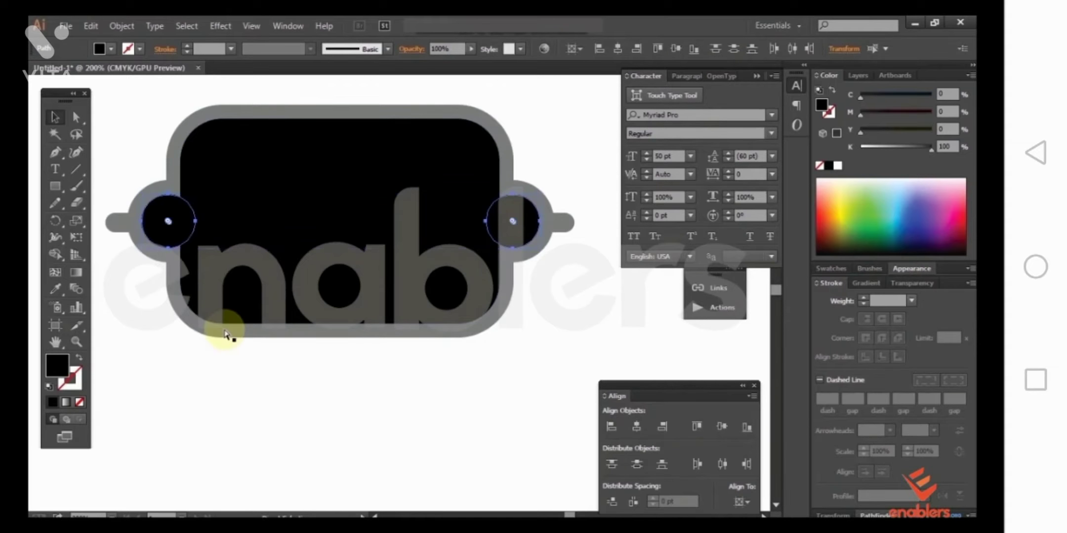
pyautogui.hotkey('ctrl', '[')
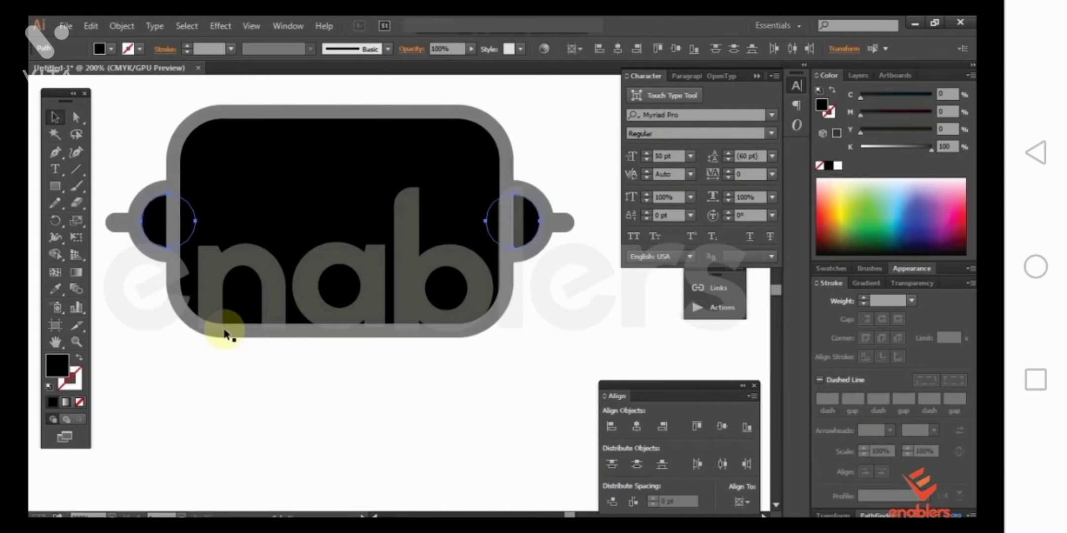
pyautogui.click(248, 352)
pyautogui.scroll(1, 571, 419)
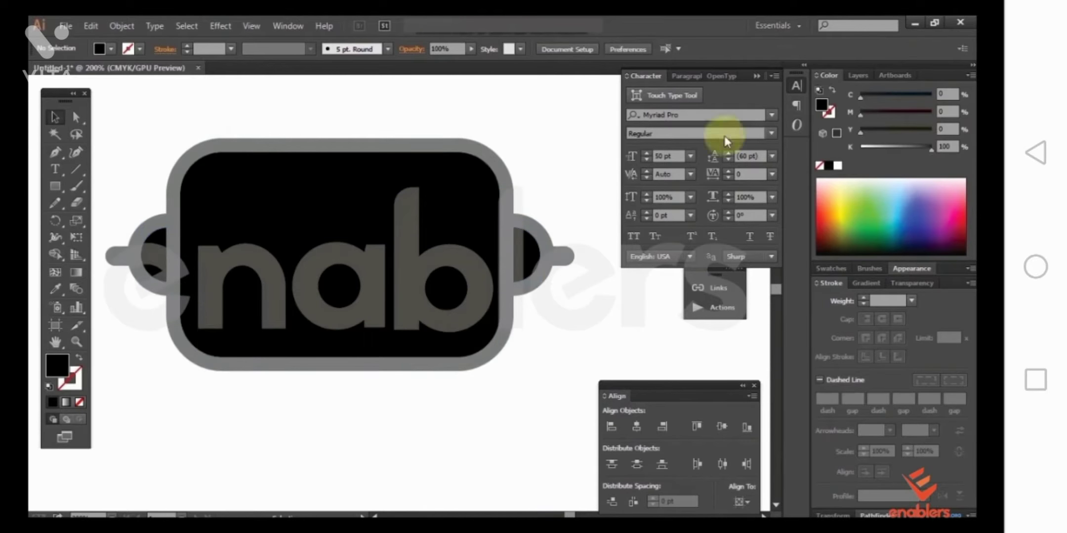
pyautogui.scroll(4, 392, 329)
pyautogui.scroll(-1, 374, 326)
pyautogui.press('p')
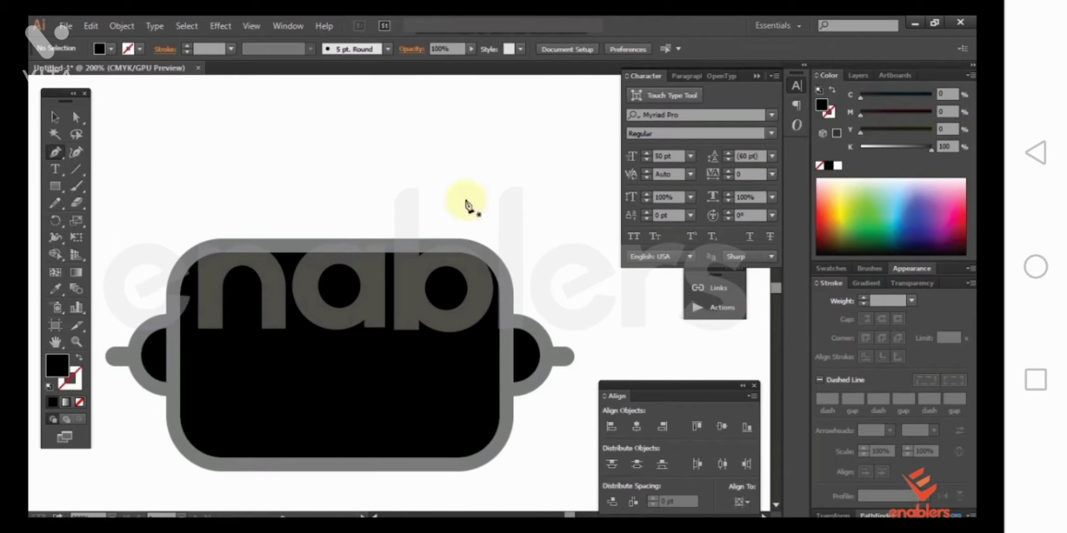
pyautogui.scroll(-3, 462, 247)
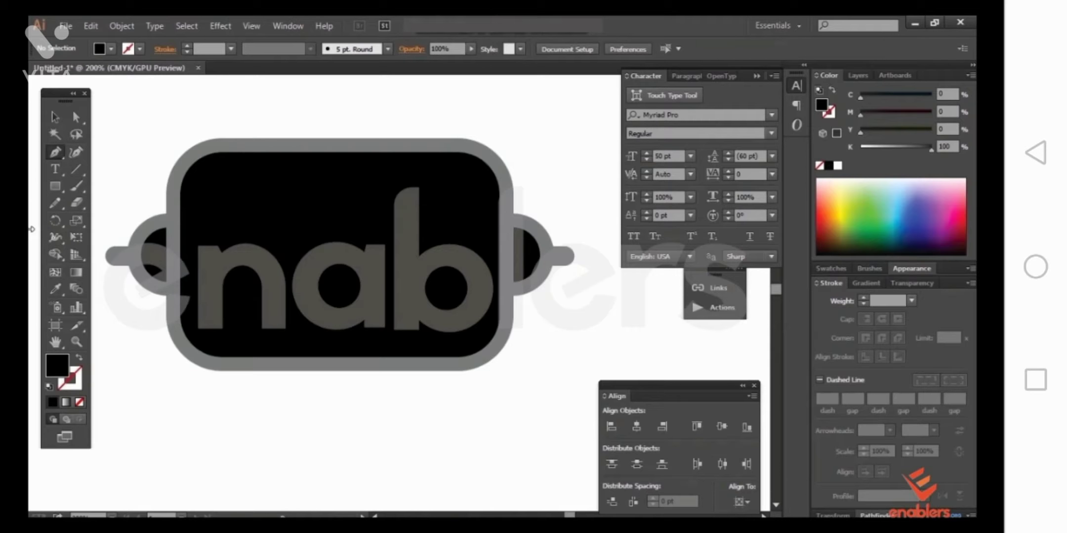
pyautogui.scroll(-1, 31, 228)
pyautogui.press('v')
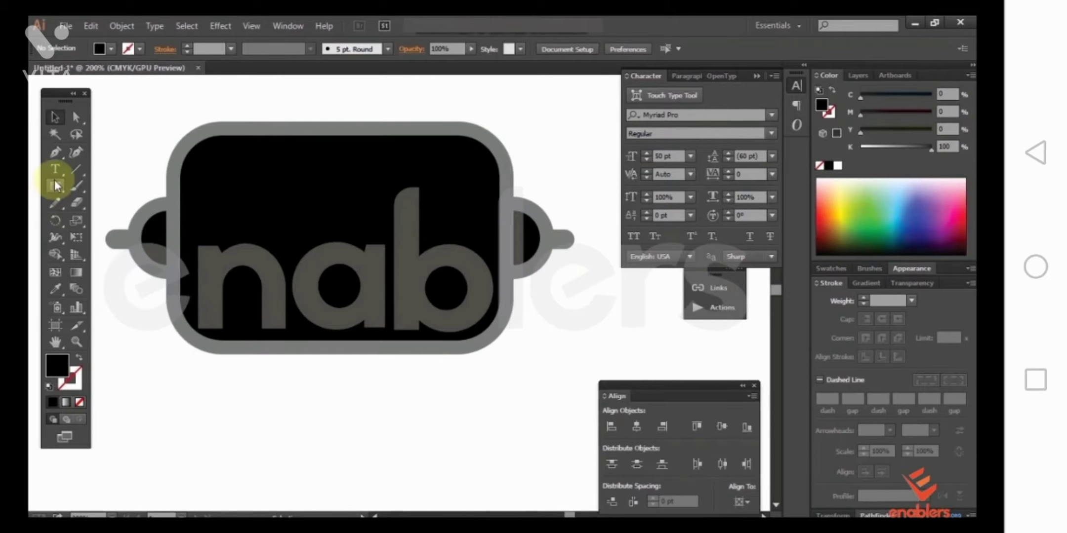
# Step: Draw a circle in the right half of the black rectangle and fill it white by setting K to 0
pyautogui.moveTo(55, 186); pyautogui.dragTo(140, 220)
pyautogui.moveTo(369, 203); pyautogui.dragTo(446, 283)
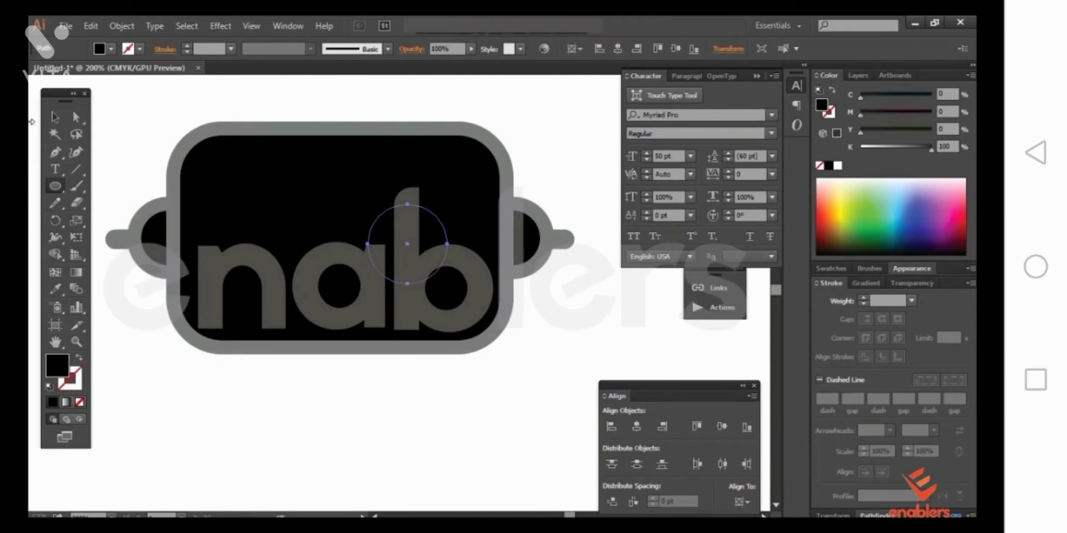
pyautogui.click(53, 118)
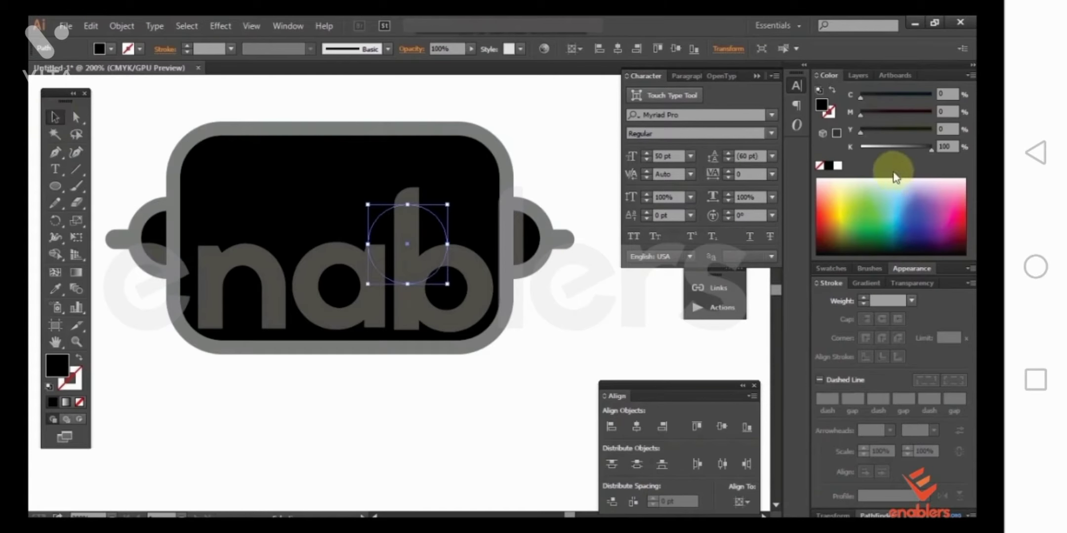
pyautogui.moveTo(931, 147); pyautogui.dragTo(860, 147)
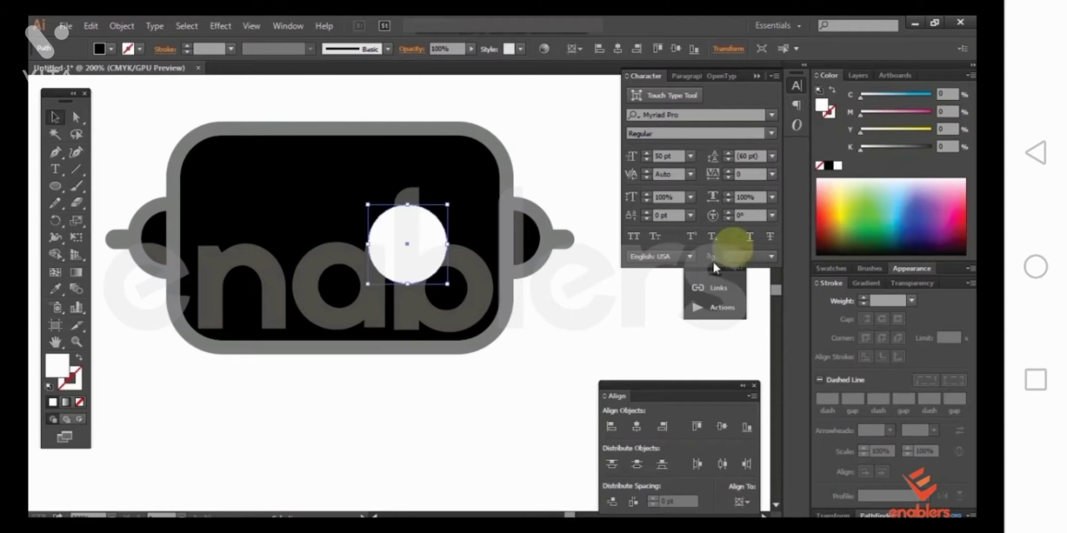
pyautogui.click(578, 342)
# Step: Copy the white circle straight across to the left half of the black rectangle, and group both circles
pyautogui.hscroll(-1, 494, 253)
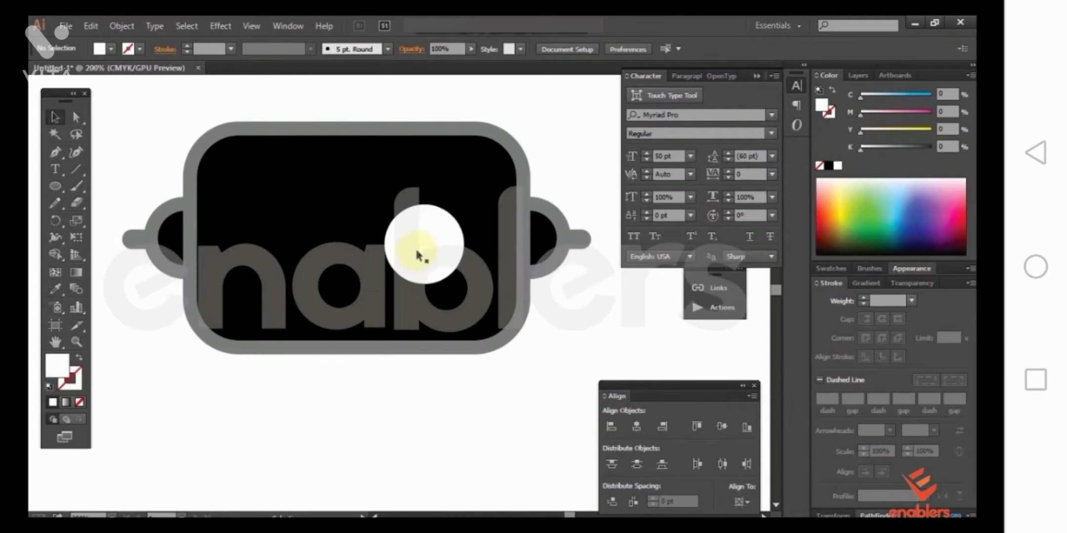
pyautogui.click(439, 261)
pyautogui.moveTo(453, 254); pyautogui.dragTo(298, 255)
pyautogui.keyDown('shift'); pyautogui.click(457, 284); pyautogui.keyUp('shift')
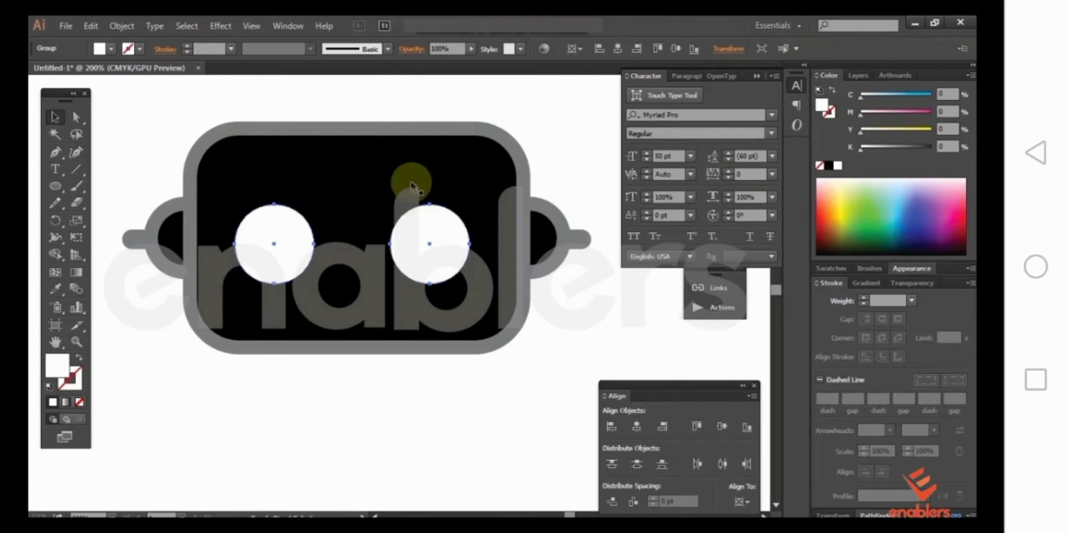
# Step: Centre the group of white circles vertically and horizontally on the black rectangle, using the rectangle as the key object
pyautogui.keyDown('shift'); pyautogui.click(440, 177); pyautogui.keyUp('shift')
pyautogui.click(441, 179)
pyautogui.click(722, 426)
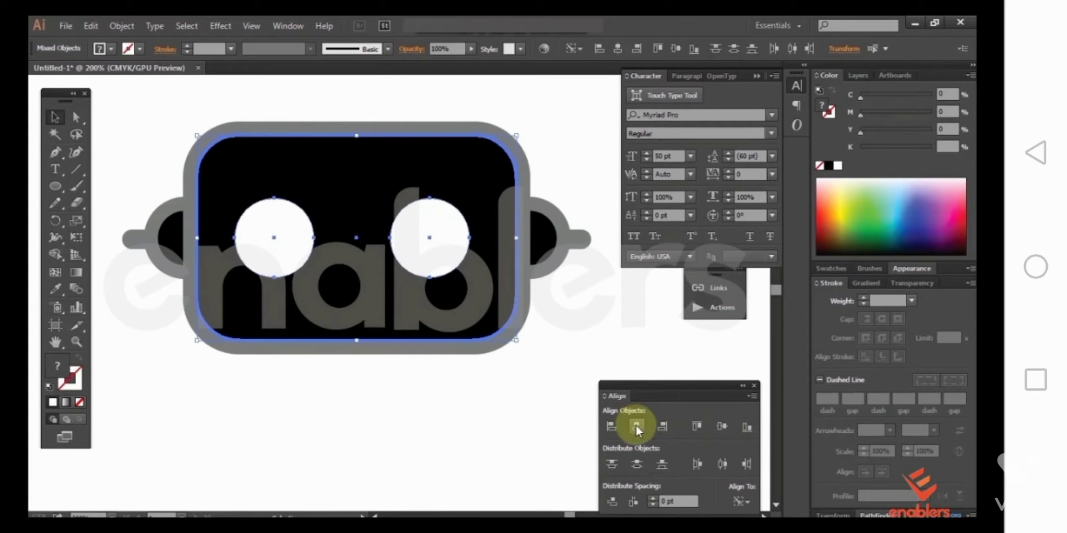
pyautogui.click(636, 426)
pyautogui.click(453, 430)
# Step: Nudge the group of white circles slightly down, and ungroup it into separate circles
pyautogui.click(428, 255)
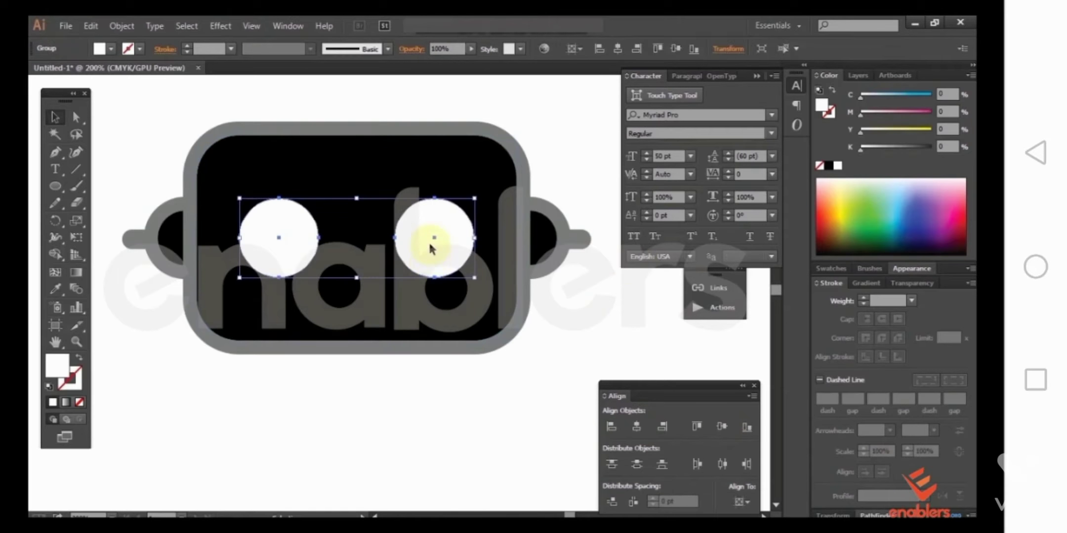
pyautogui.click(497, 360)
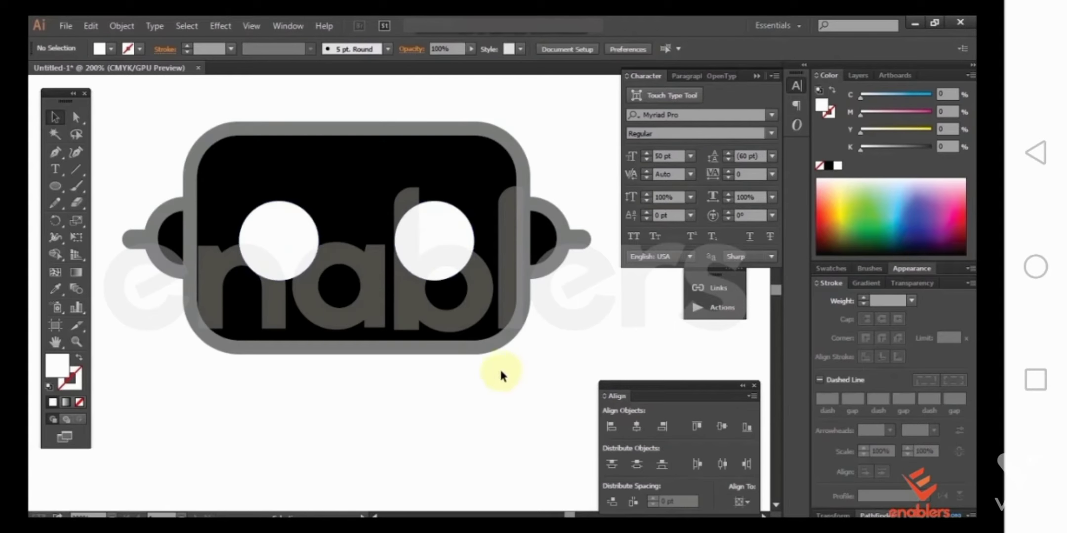
pyautogui.click(315, 271)
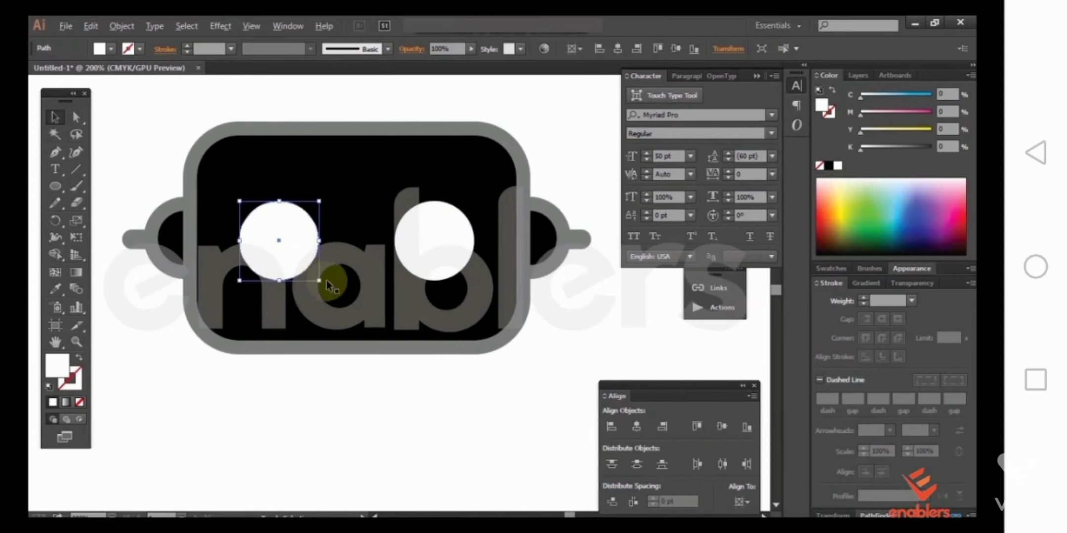
# Step: Enlarge the right white circle proportionally from its centre, and nudge the left white circle slightly down
pyautogui.click(424, 255)
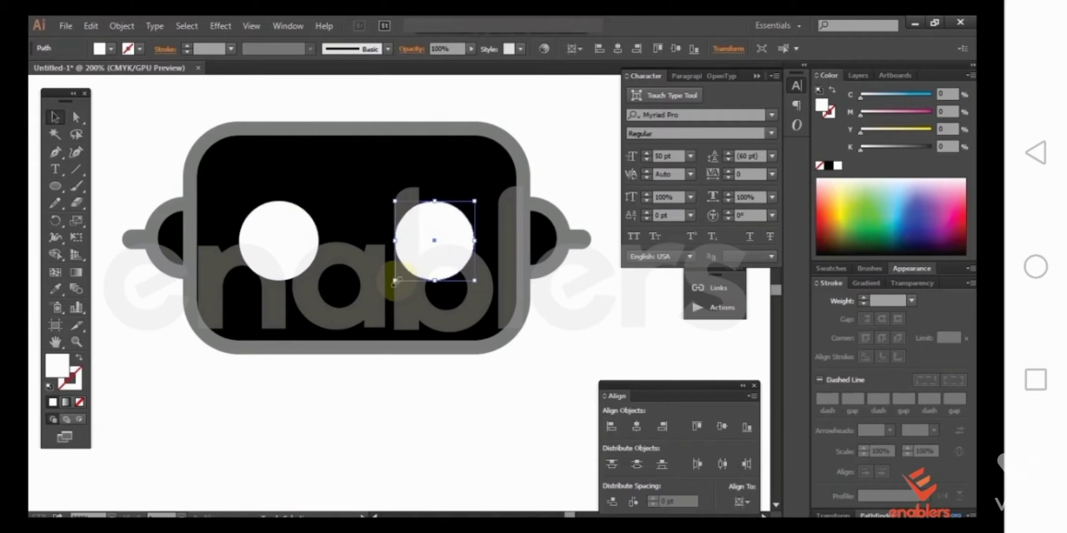
pyautogui.moveTo(394, 281); pyautogui.dragTo(386, 289)
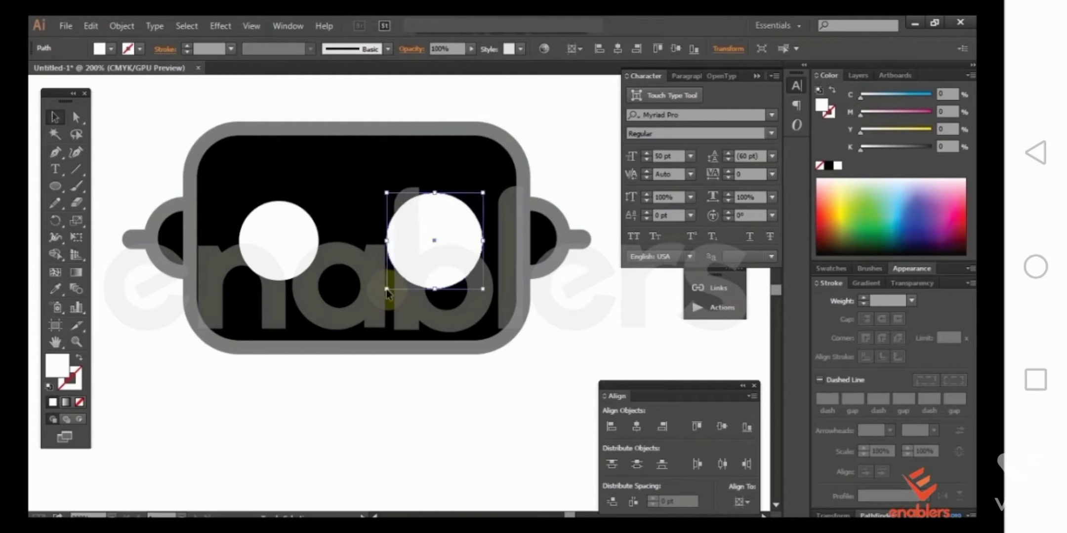
pyautogui.click(290, 249)
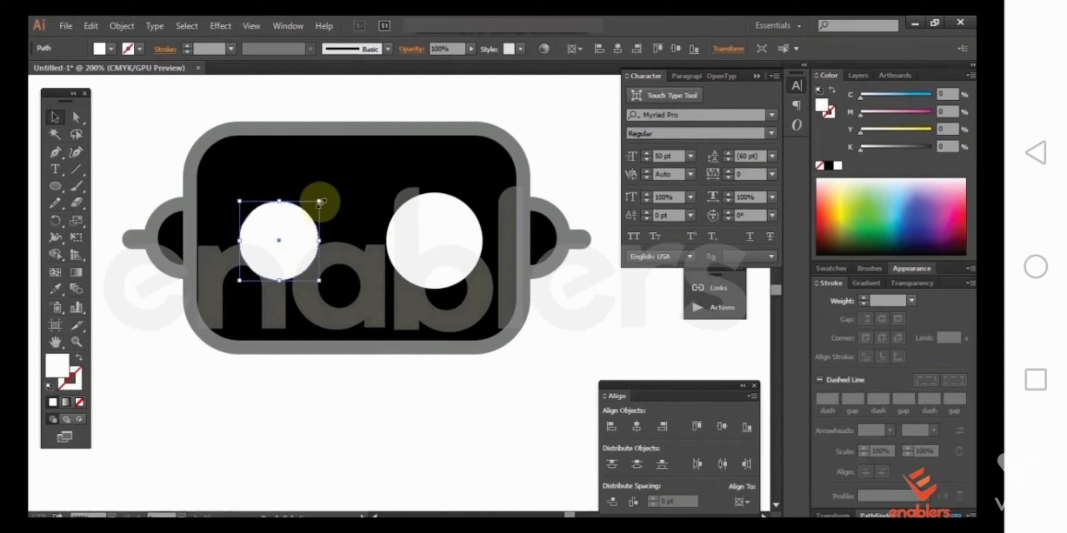
pyautogui.click(299, 242)
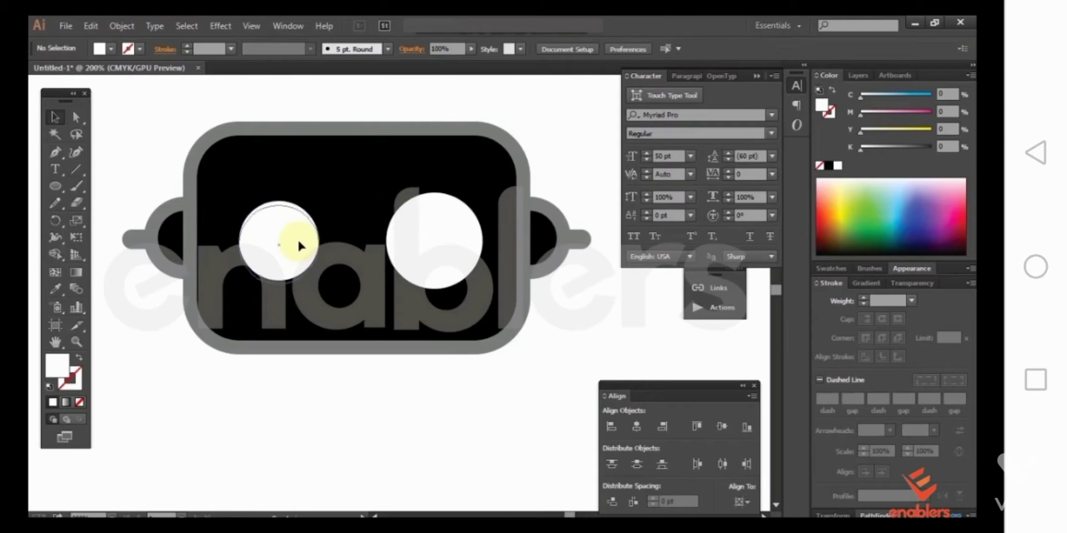
pyautogui.click(448, 254)
pyautogui.keyDown('shift'); pyautogui.click(295, 253); pyautogui.keyUp('shift')
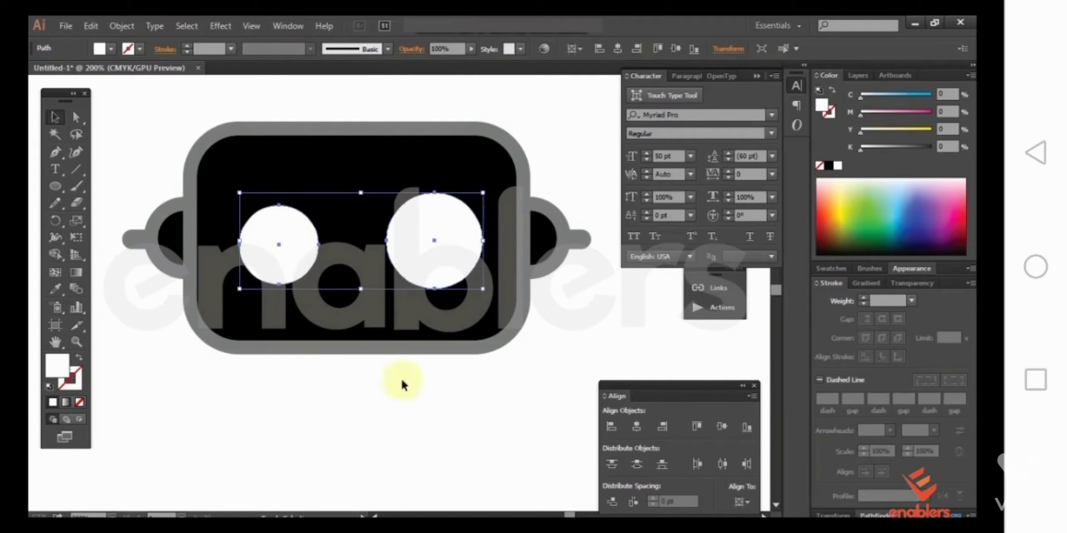
pyautogui.click(395, 249)
pyautogui.click(121, 26)
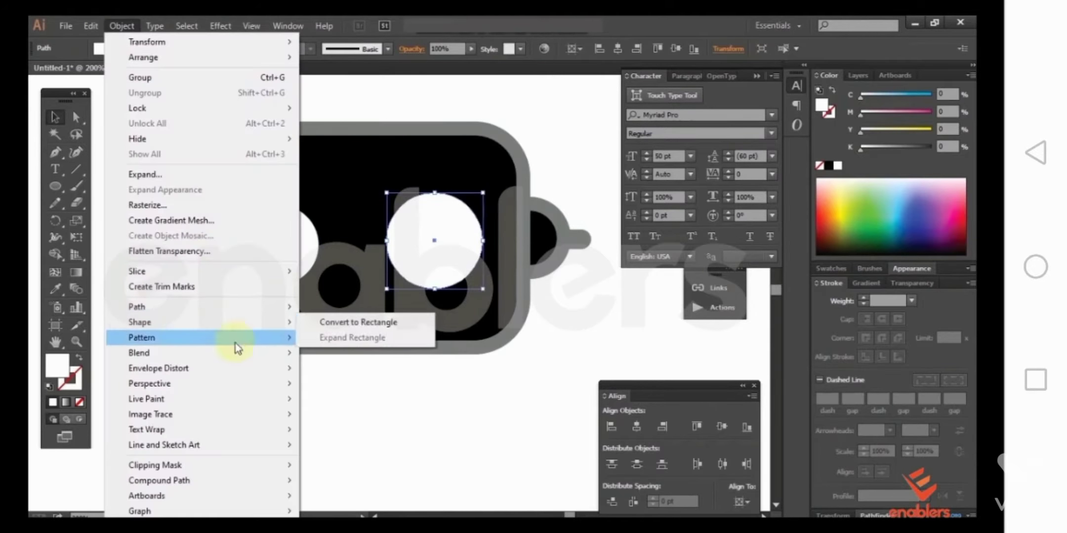
pyautogui.click(474, 374)
# Step: Give both white circles a stroke with a weight of 12 pt
pyautogui.keyDown('shift'); pyautogui.click(309, 238); pyautogui.keyUp('shift')
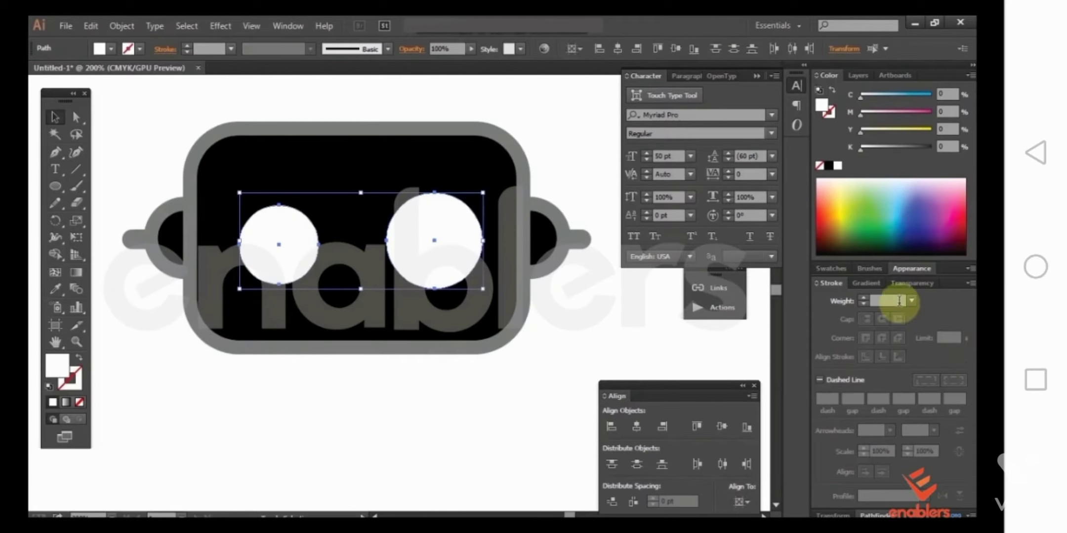
pyautogui.click(899, 301)
pyautogui.write('4')
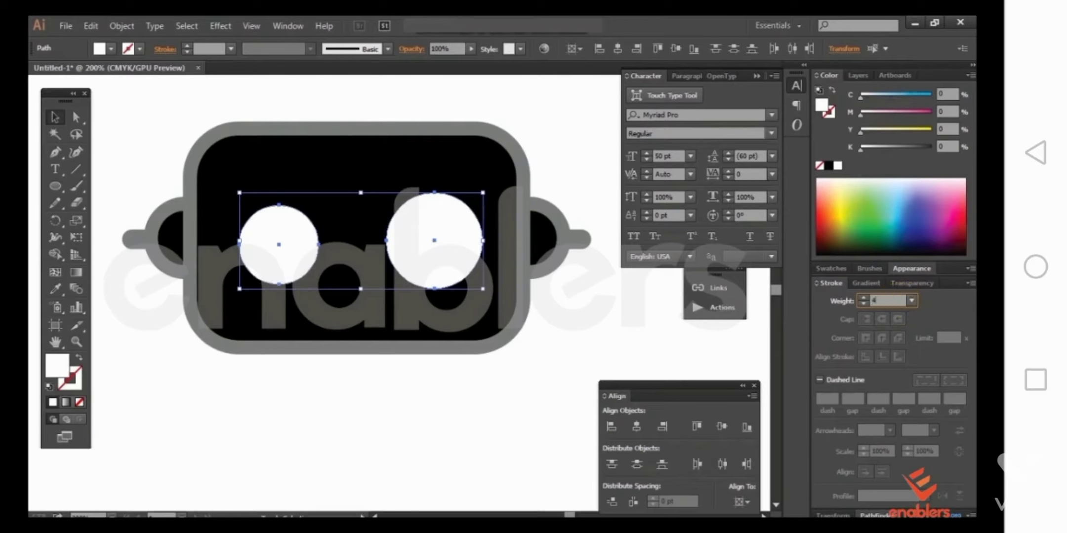
pyautogui.press('Return')
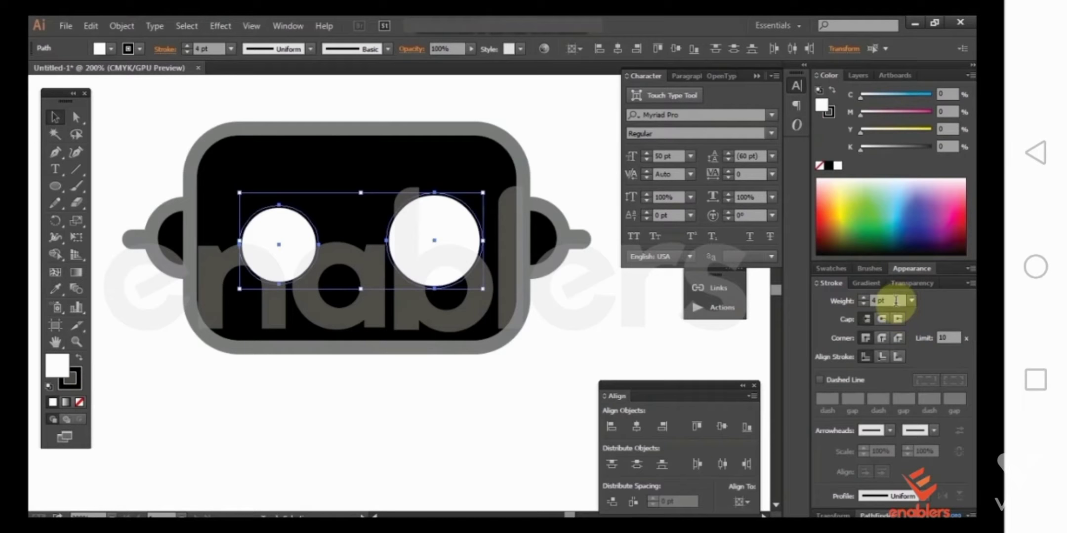
pyautogui.press('Up')
pyautogui.press('Up')
pyautogui.press('Up')
pyautogui.press('Up')
pyautogui.press('Up')
pyautogui.press('Up')
pyautogui.press('Up')
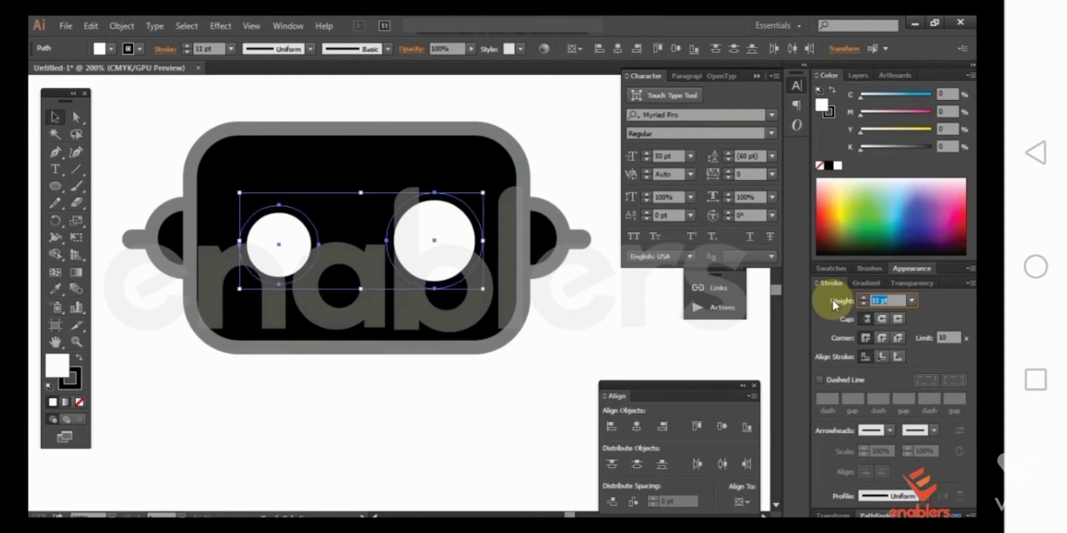
pyautogui.press('Up')
pyautogui.press('Up')
pyautogui.press('Up')
pyautogui.press('Up')
pyautogui.press('Up')
pyautogui.press('Up')
pyautogui.press('Up')
pyautogui.press('Down')
pyautogui.press('Down')
pyautogui.press('Down')
pyautogui.press('Down')
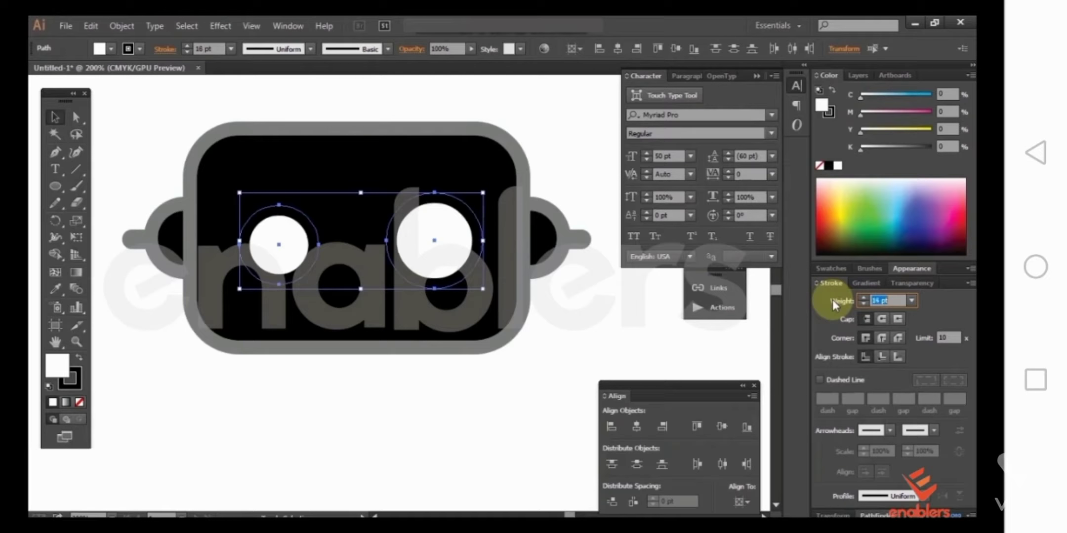
pyautogui.press('Down')
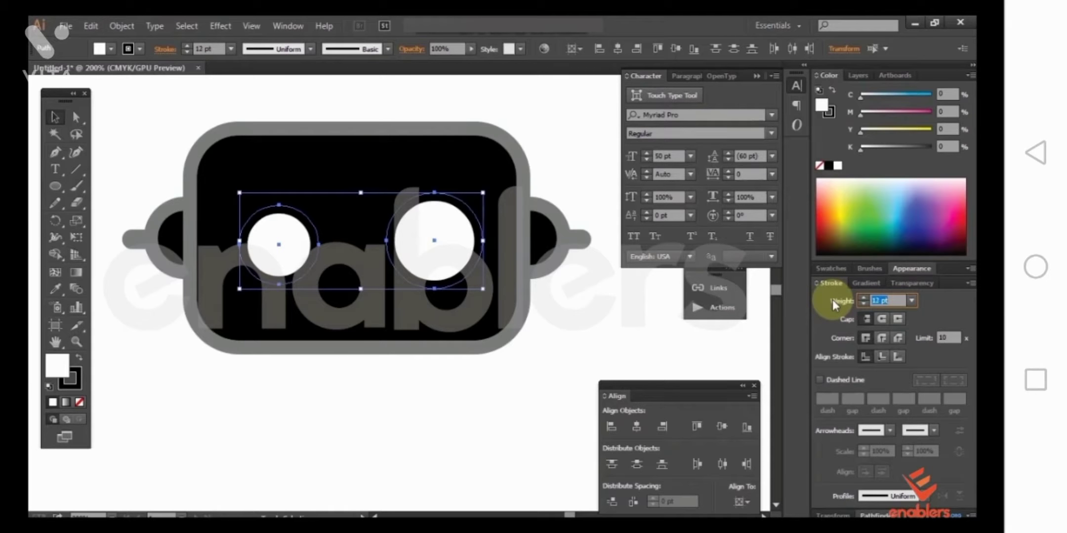
pyautogui.press('Return')
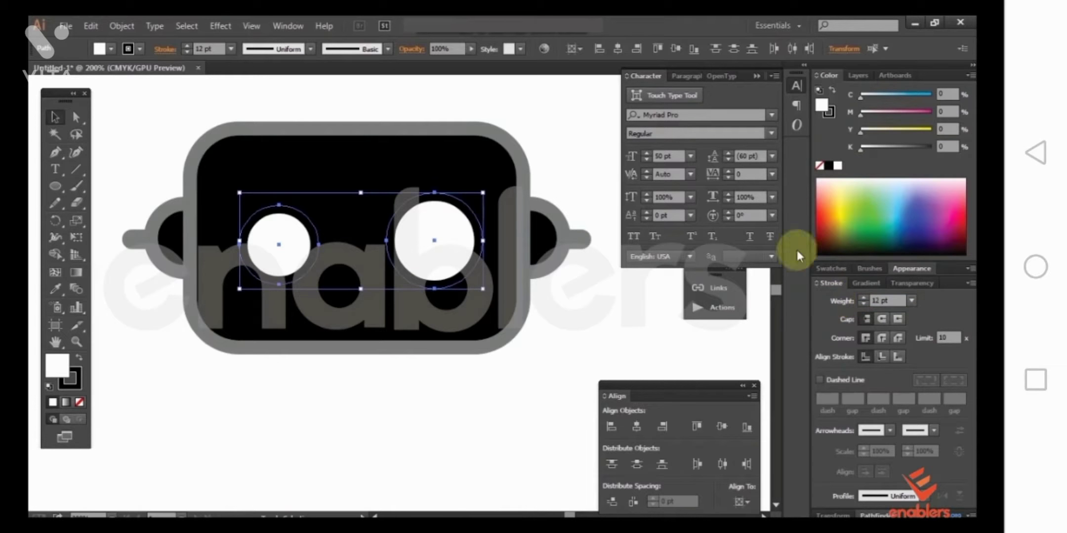
# Step: Colour the strokes of both white circles light blue, and align them to the outside of the paths
pyautogui.click(75, 387)
pyautogui.click(914, 202)
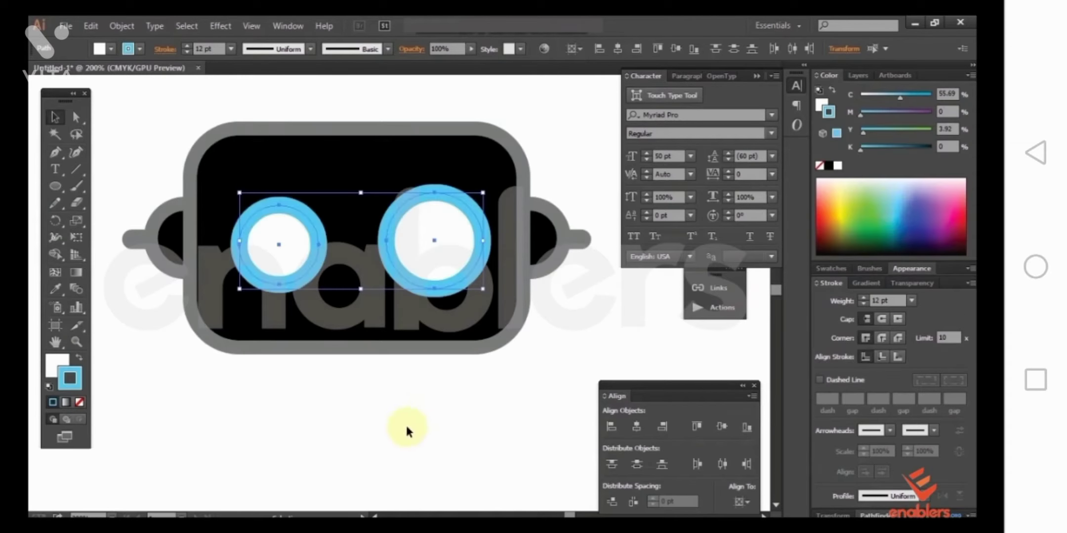
pyautogui.click(409, 429)
pyautogui.keyDown('shift'); pyautogui.click(266, 243); pyautogui.keyUp('shift')
pyautogui.click(882, 357)
pyautogui.click(423, 238)
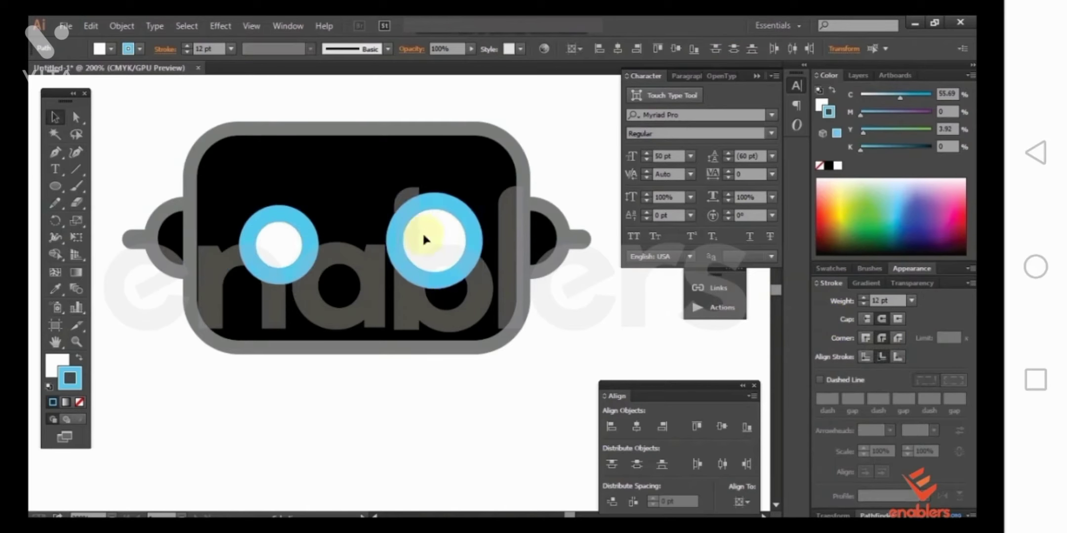
pyautogui.keyDown('shift'); pyautogui.click(285, 238); pyautogui.keyUp('shift')
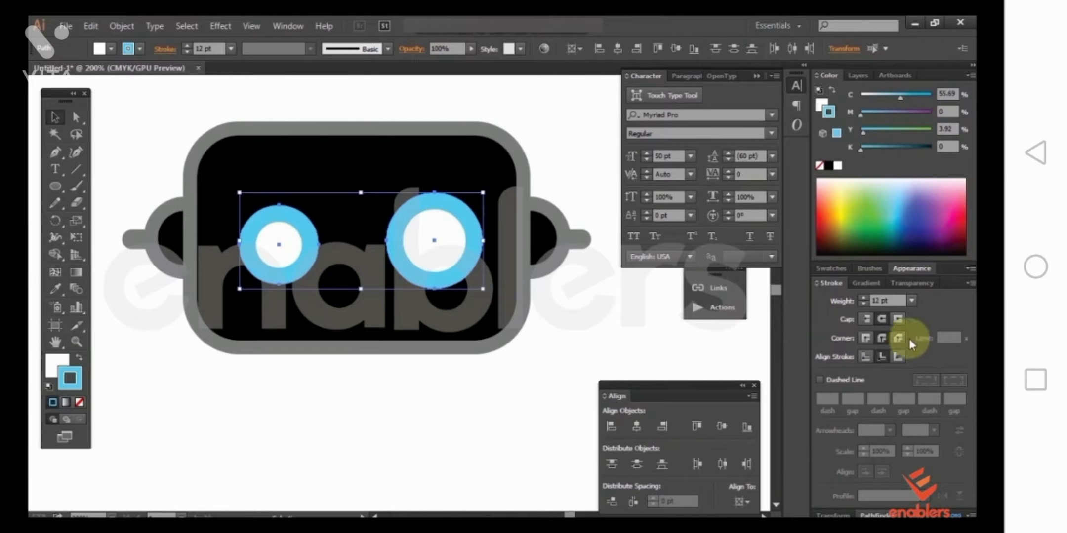
pyautogui.click(899, 356)
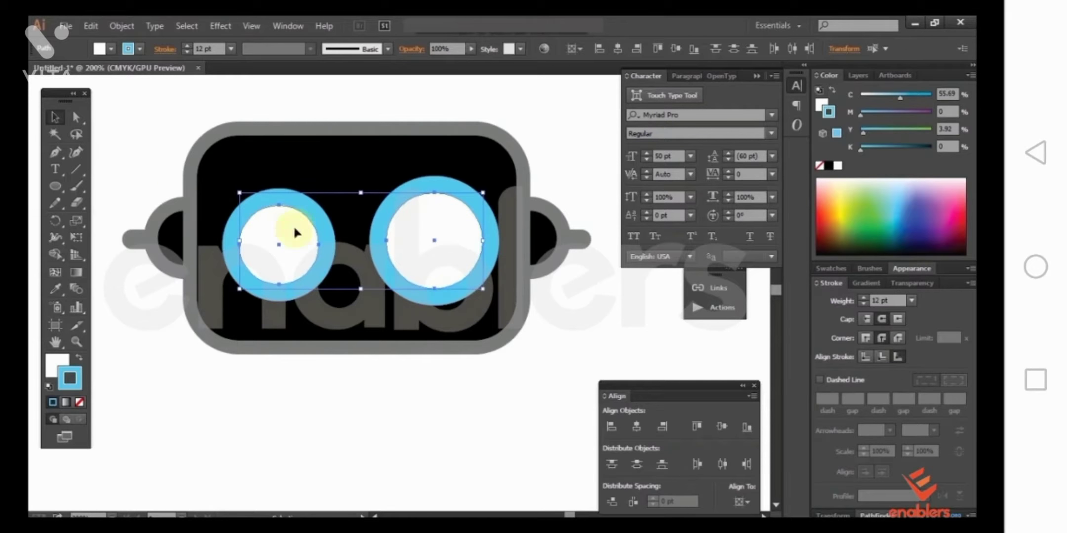
pyautogui.click(468, 373)
# Step: Expand the appearance of the right eye circle, and then of the left one
pyautogui.click(430, 259)
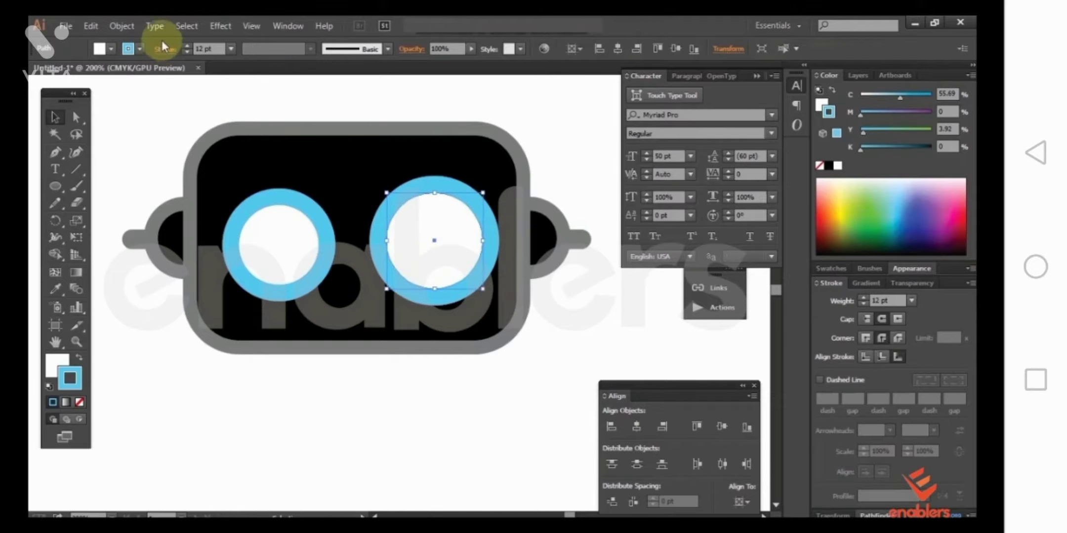
pyautogui.click(122, 27)
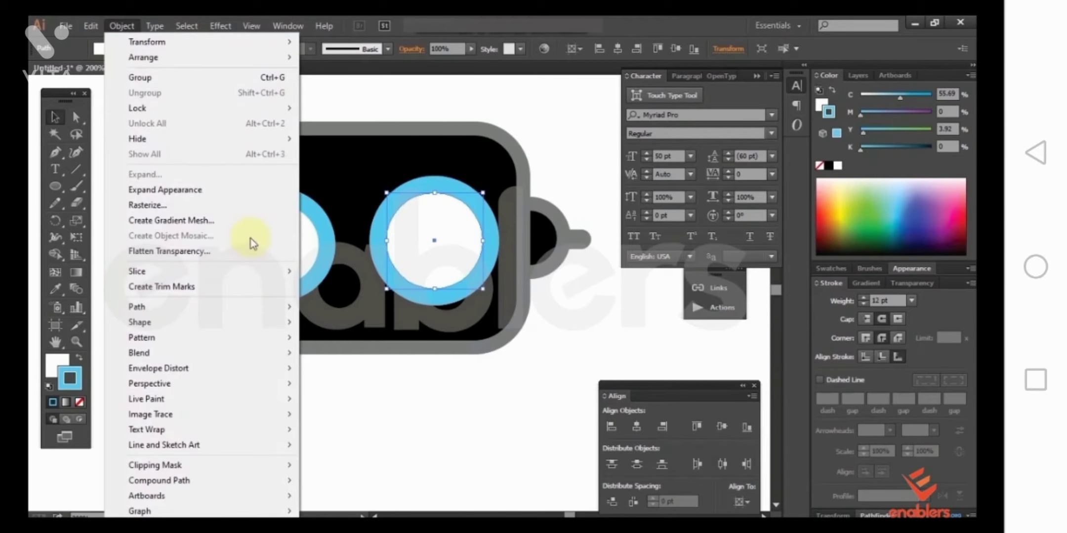
pyautogui.click(224, 191)
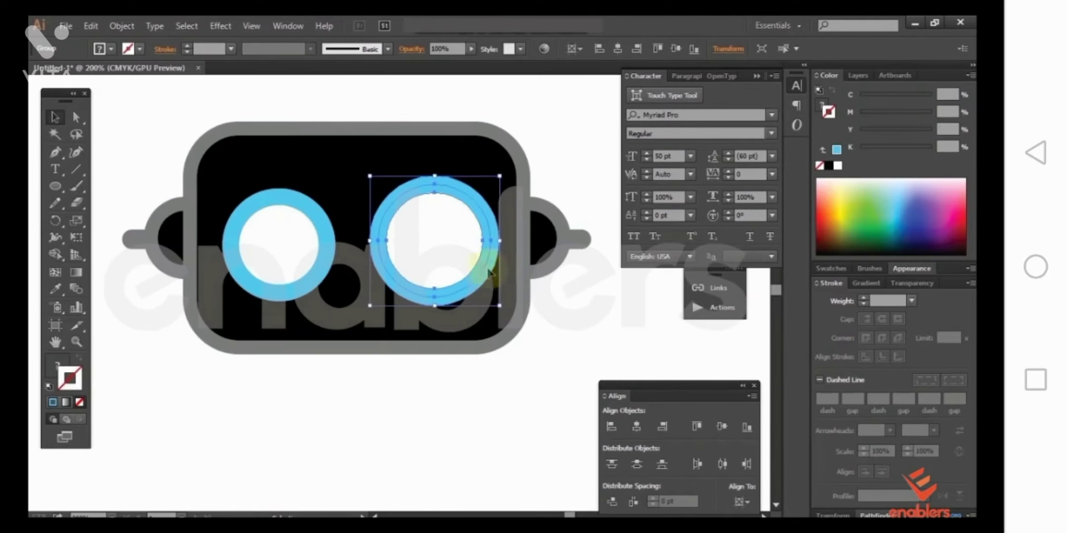
pyautogui.click(294, 251)
pyautogui.click(122, 26)
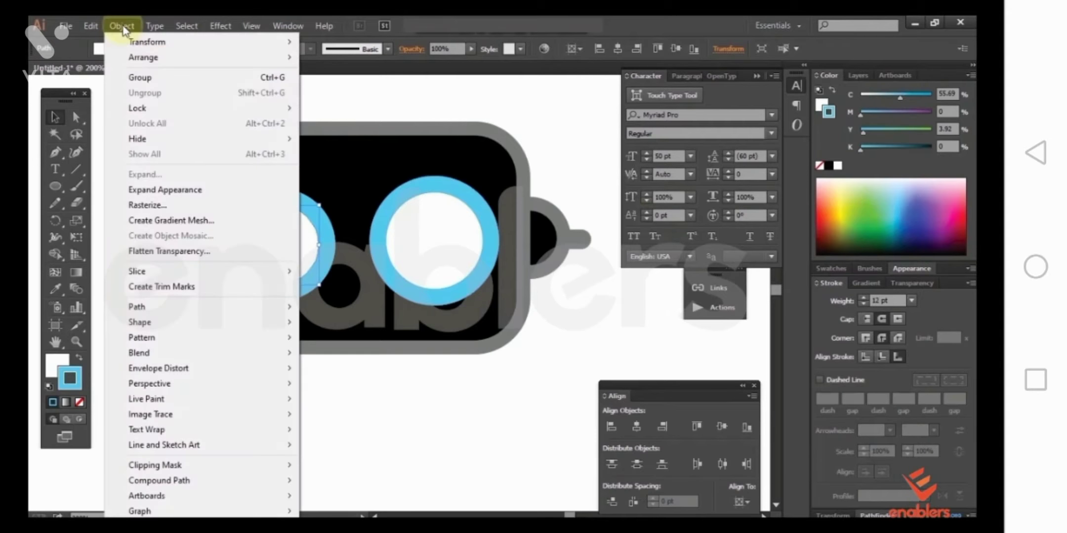
pyautogui.click(182, 191)
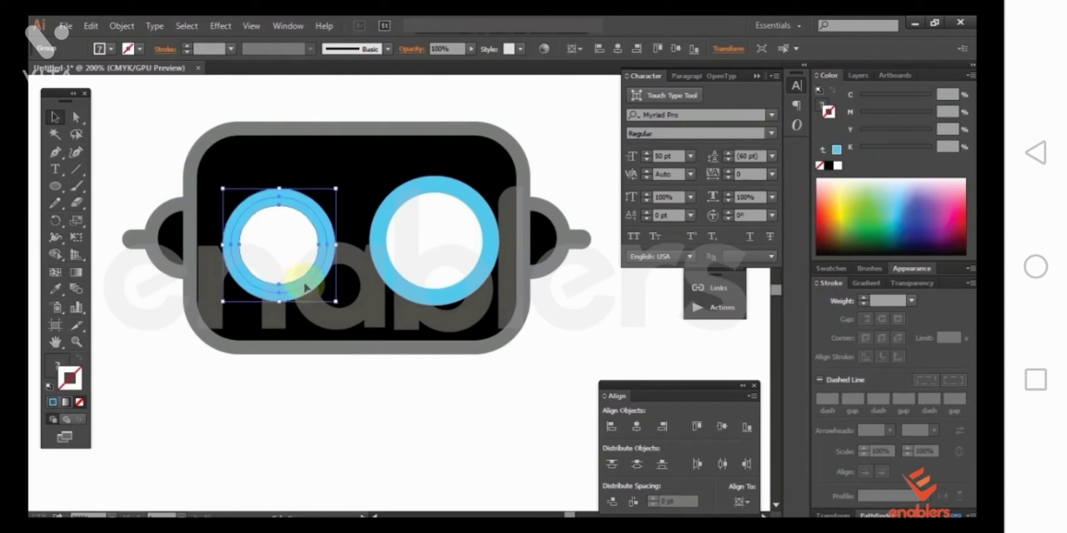
# Step: Ungroup both expanded eyes and try to move the white circles down out of their blue rings
pyautogui.keyDown('shift'); pyautogui.click(441, 238); pyautogui.keyUp('shift')
pyautogui.keyDown('shift'); pyautogui.click(390, 319); pyautogui.keyUp('shift')
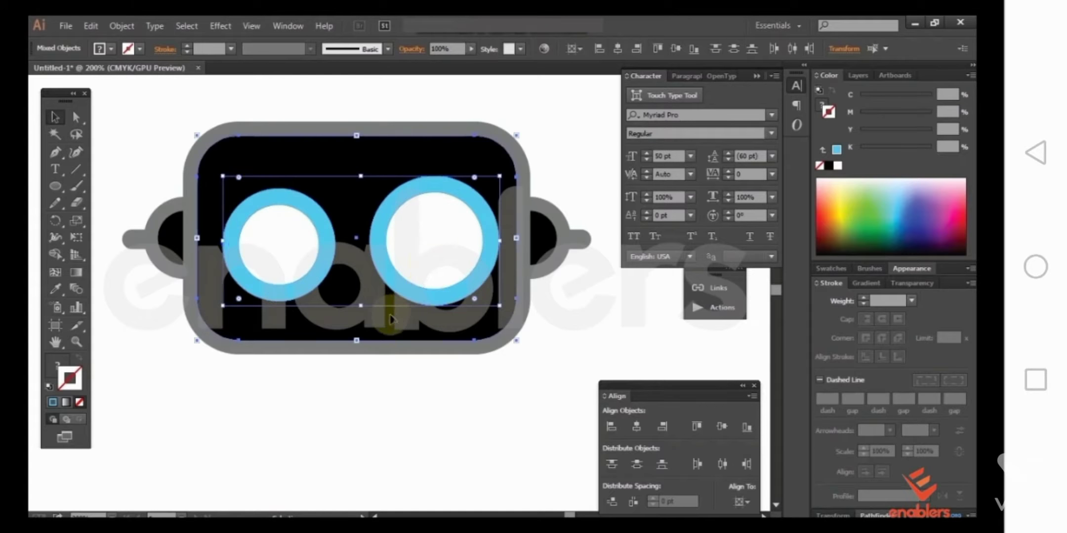
pyautogui.click(424, 241)
pyautogui.keyDown('shift'); pyautogui.click(274, 236); pyautogui.keyUp('shift')
pyautogui.moveTo(274, 236); pyautogui.dragTo(290, 305)
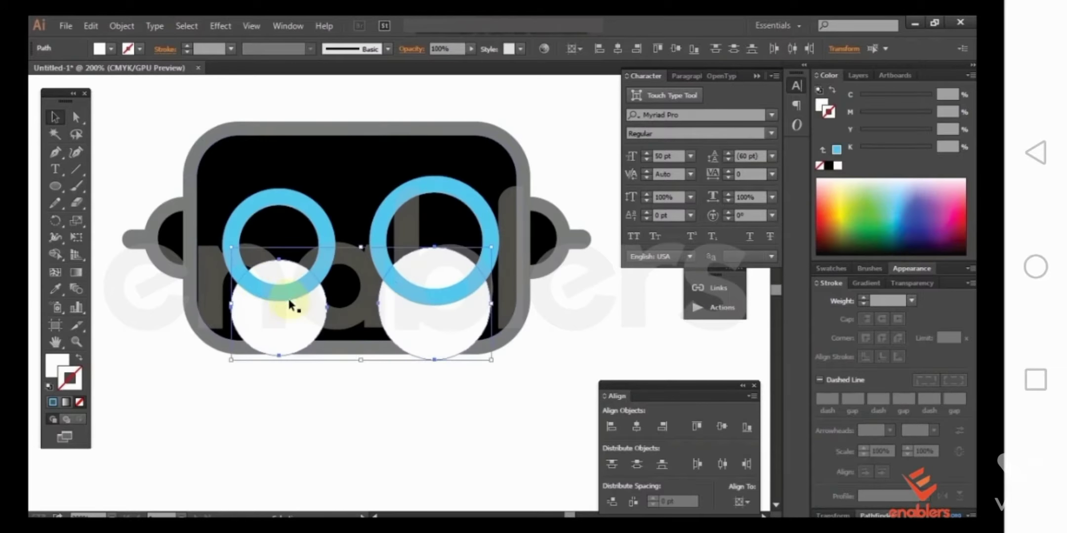
pyautogui.hotkey('ctrl', 'z')
pyautogui.click(340, 295)
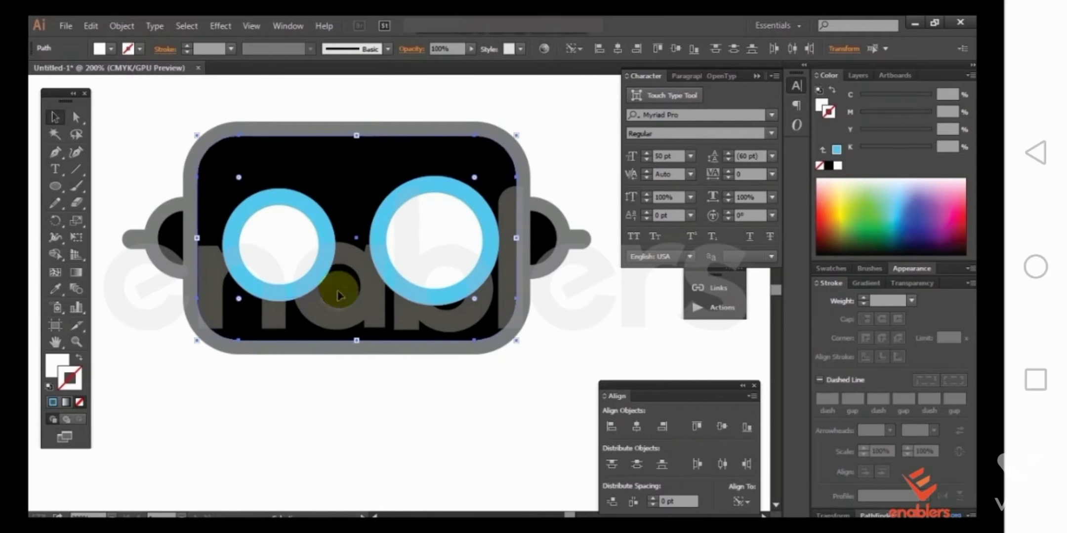
pyautogui.click(302, 294)
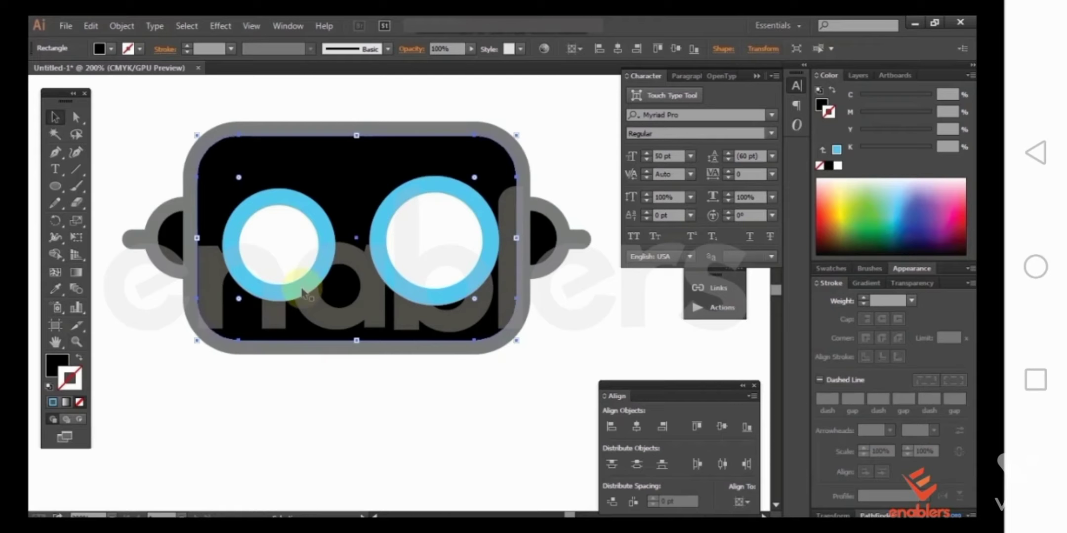
# Step: Try to release the compound paths of both blue rings together
pyautogui.rightClick(411, 294)
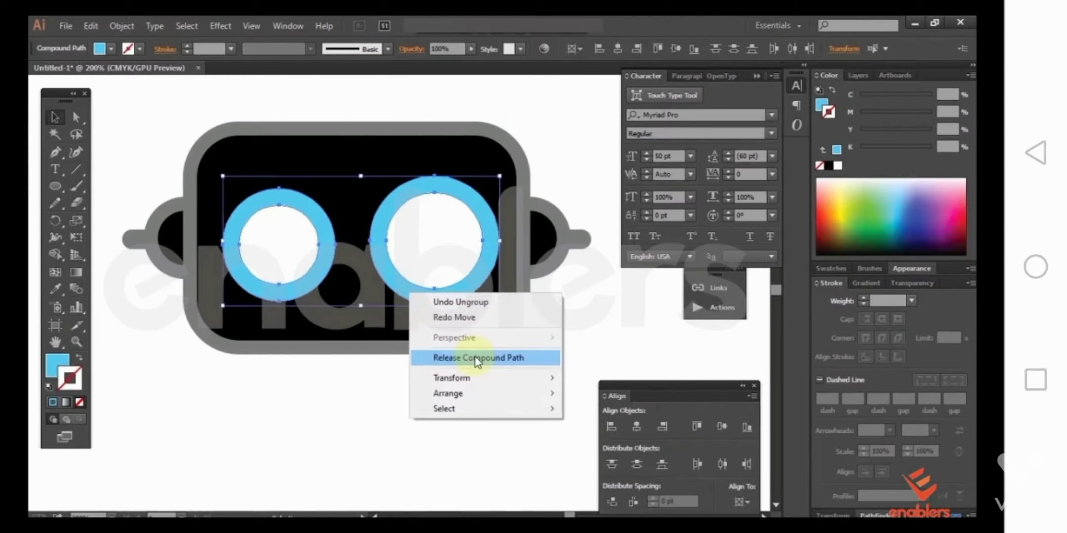
pyautogui.click(477, 360)
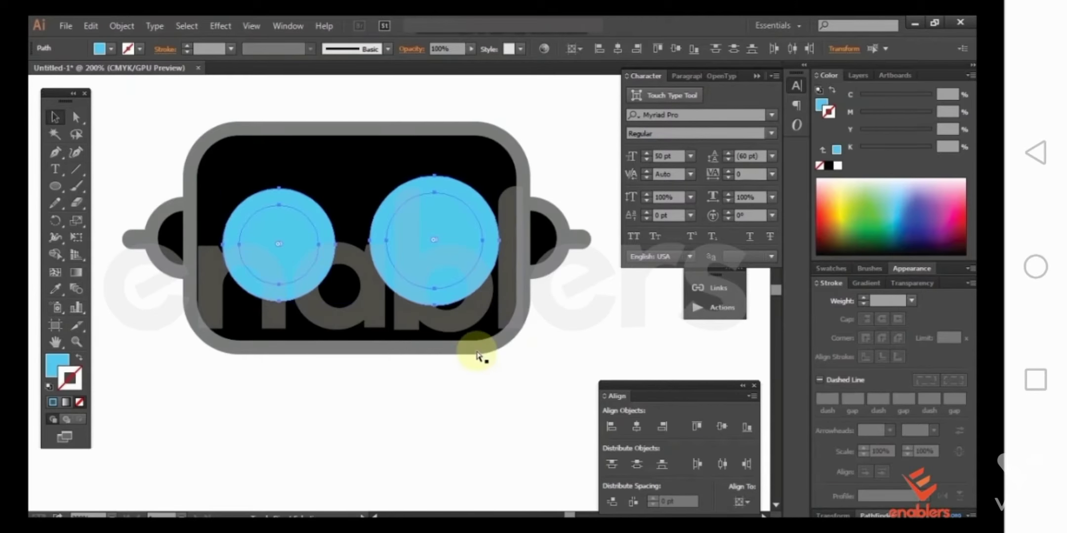
pyautogui.click(441, 340)
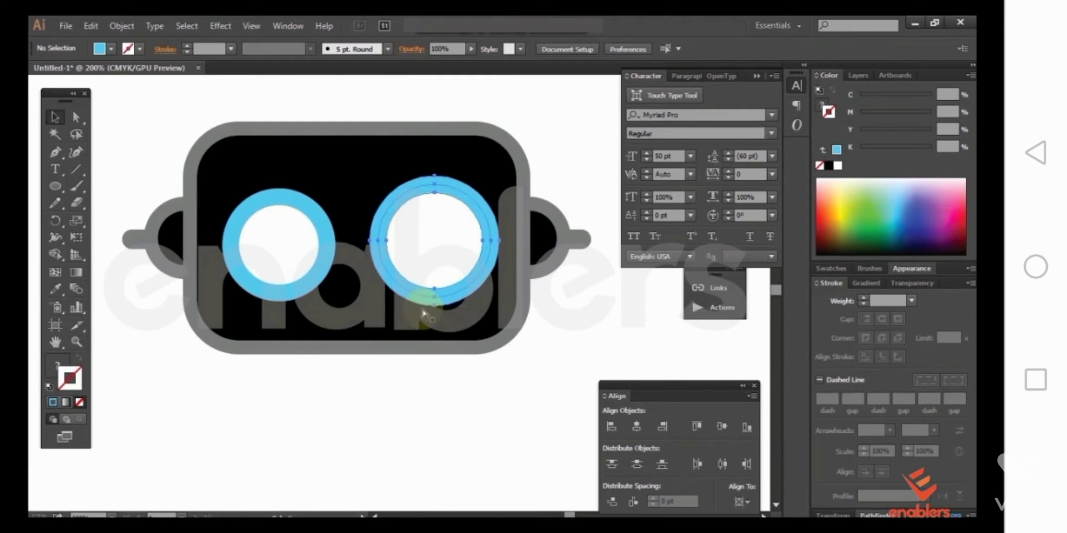
# Step: Ungroup the expanded right eye into its white circle and blue ring
pyautogui.click(447, 304)
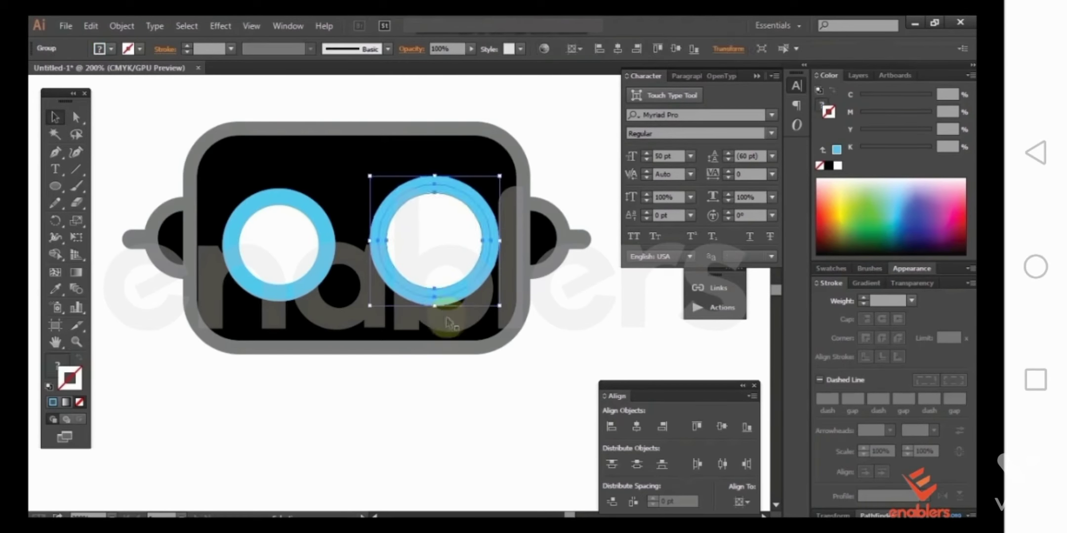
pyautogui.rightClick(436, 242)
pyautogui.click(504, 324)
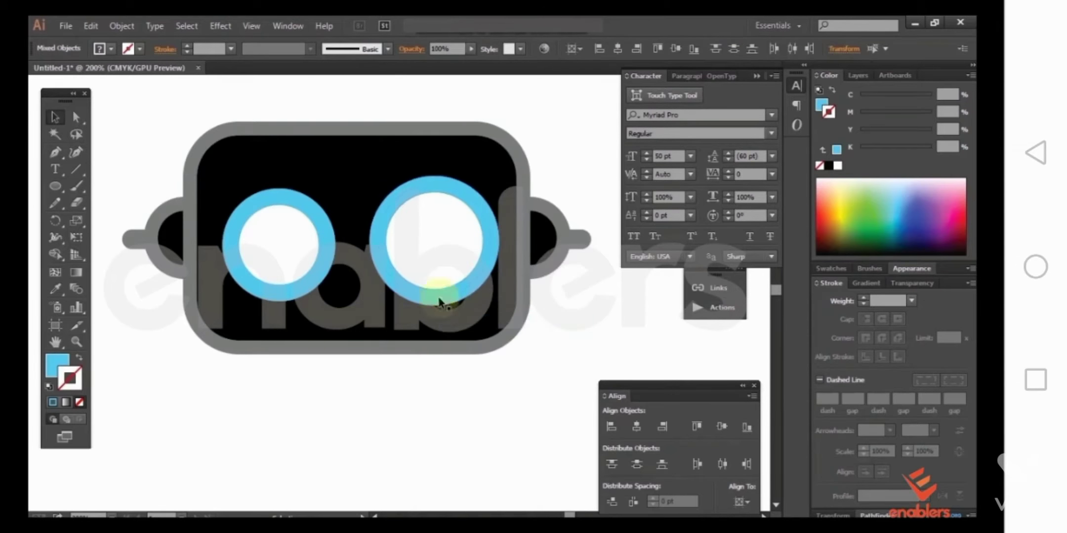
# Step: Try to move the white circle away from the right blue ring, and undo the move
pyautogui.click(441, 298)
pyautogui.moveTo(447, 269); pyautogui.dragTo(360, 333)
pyautogui.click(459, 296)
pyautogui.hotkey('ctrl', 'z')
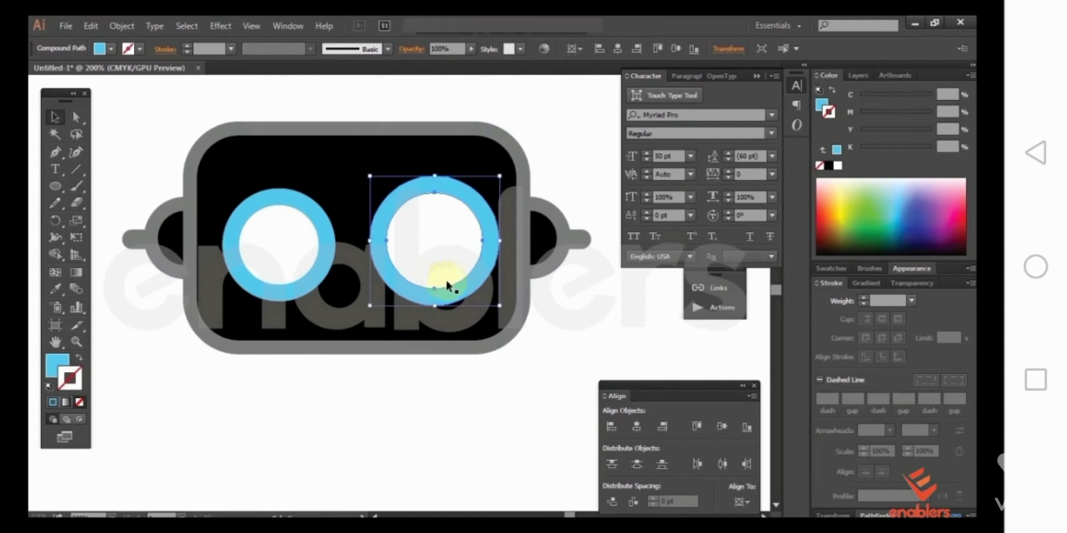
# Step: Release the compound path of the right blue ring, and place the solid blue circle behind the white circle
pyautogui.rightClick(484, 242)
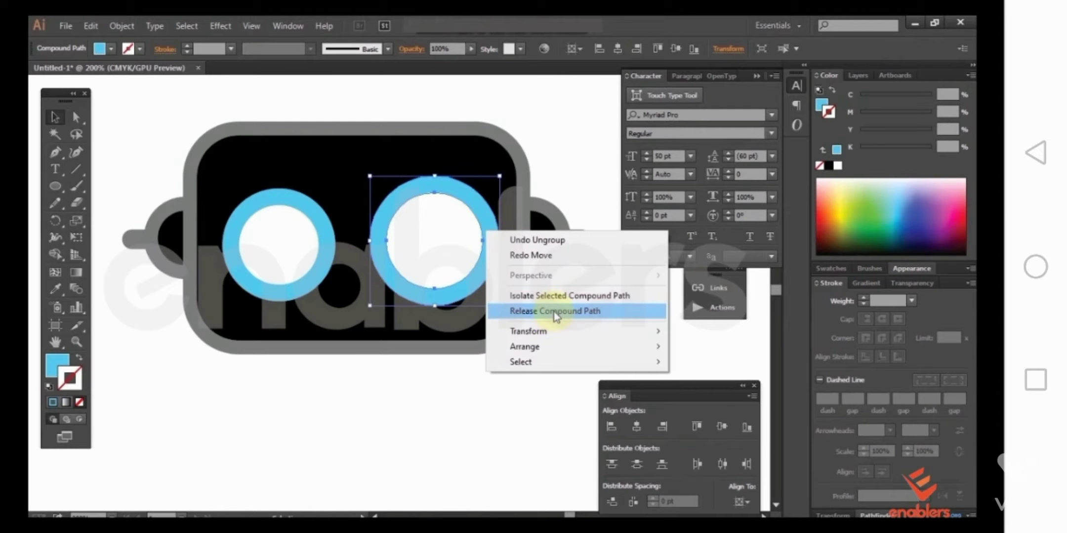
pyautogui.click(553, 312)
pyautogui.keyDown('shift'); pyautogui.click(472, 293); pyautogui.keyUp('shift')
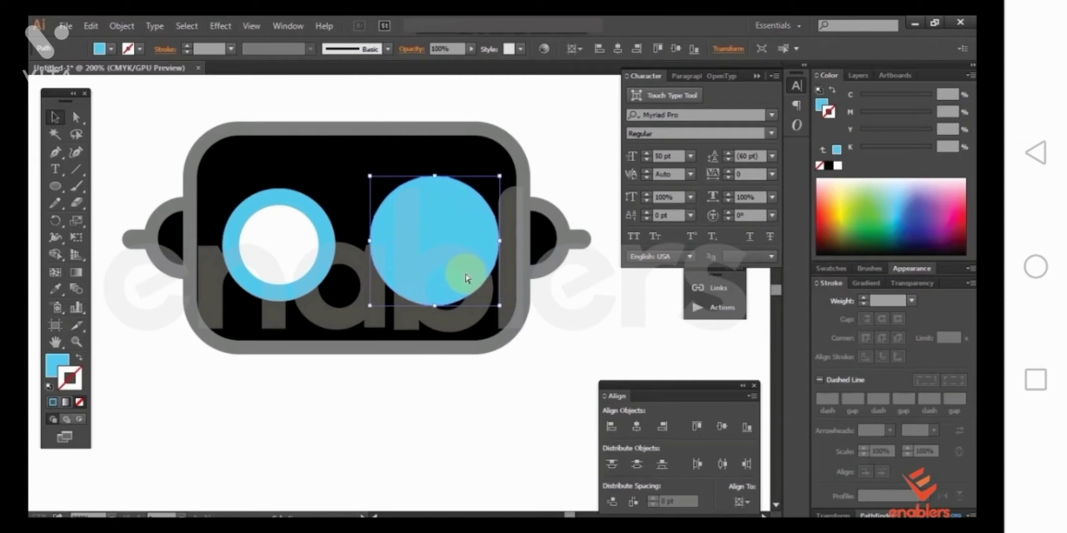
pyautogui.click(465, 275)
pyautogui.click(442, 296)
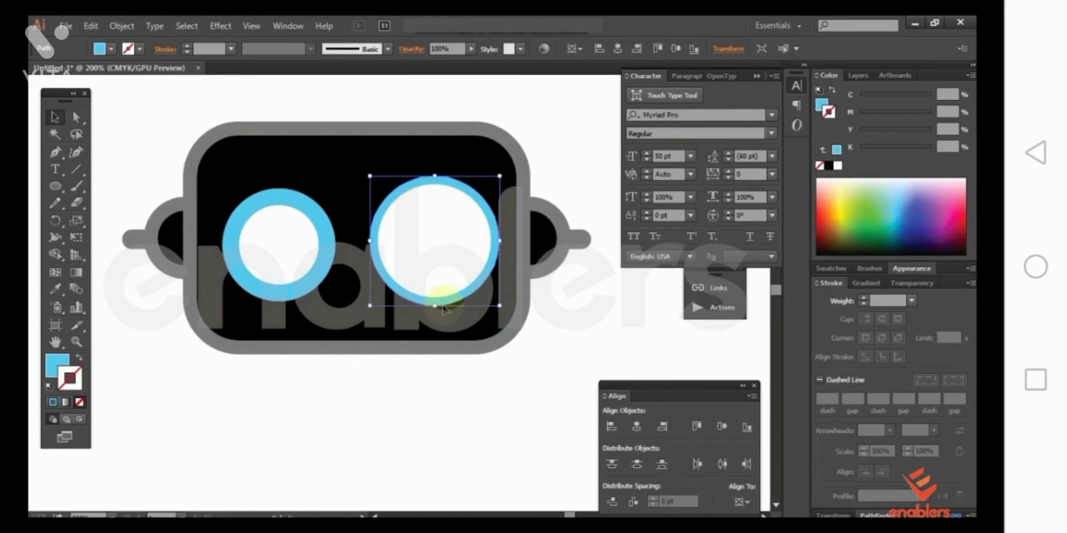
# Step: Shrink the right eye's blue circle slightly and nudge its blue and white circles down together
pyautogui.moveTo(435, 306); pyautogui.dragTo(436, 302)
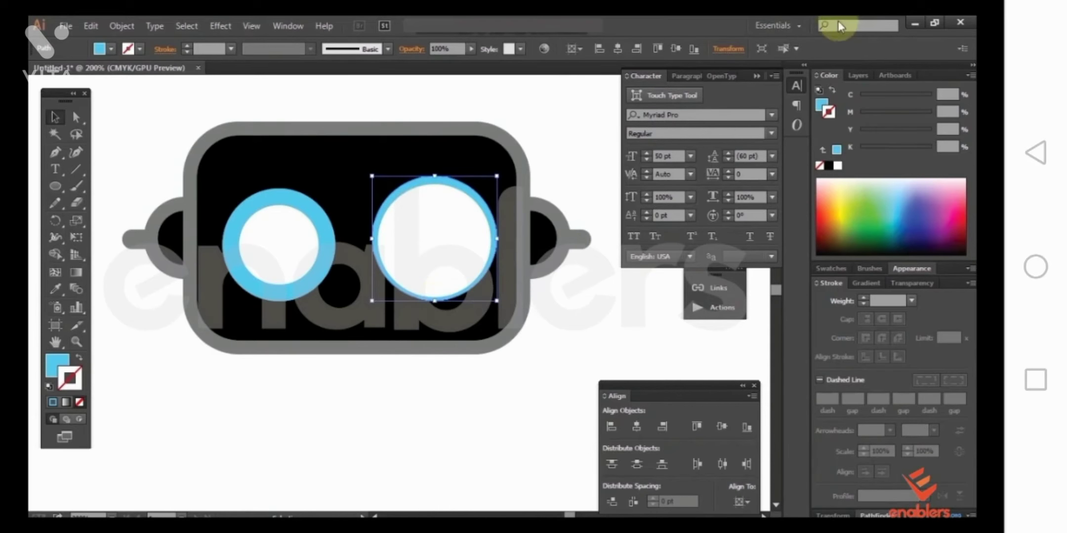
pyautogui.click(447, 213)
pyautogui.keyDown('shift'); pyautogui.click(450, 187); pyautogui.keyUp('shift')
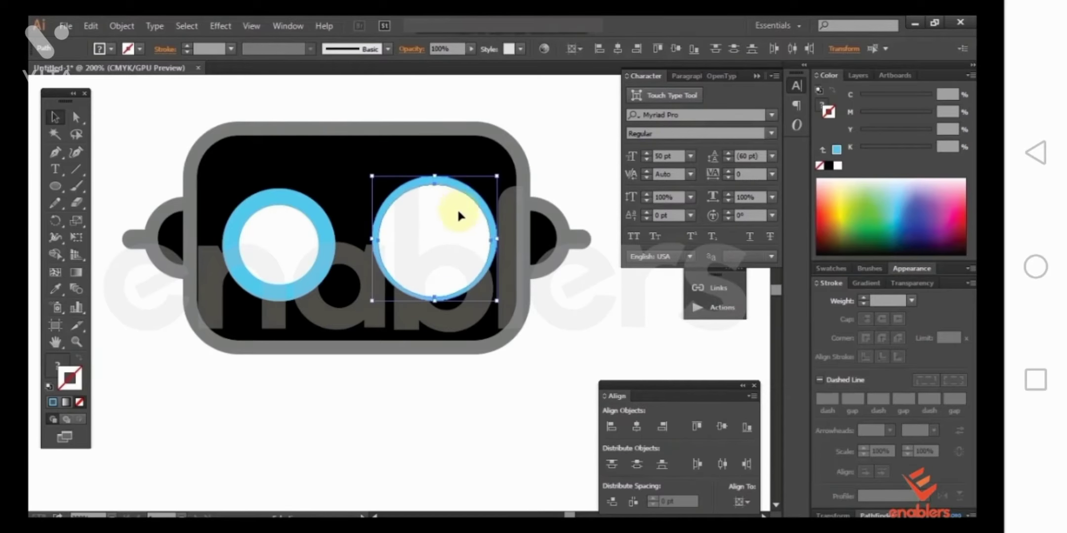
pyautogui.press('Down')
pyautogui.press('Down')
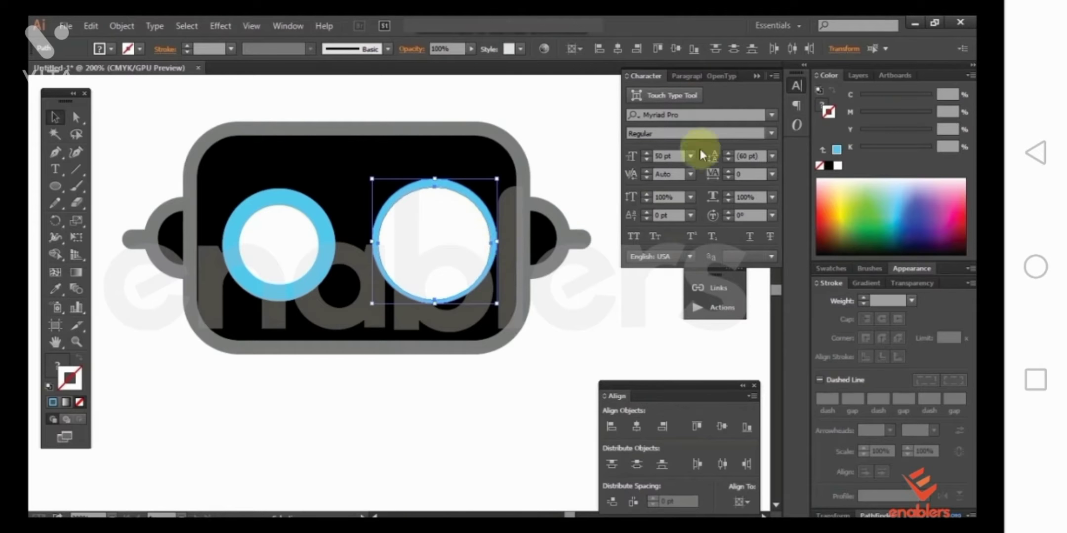
# Step: Delete the old left eye with the thick blue ring
pyautogui.click(299, 251)
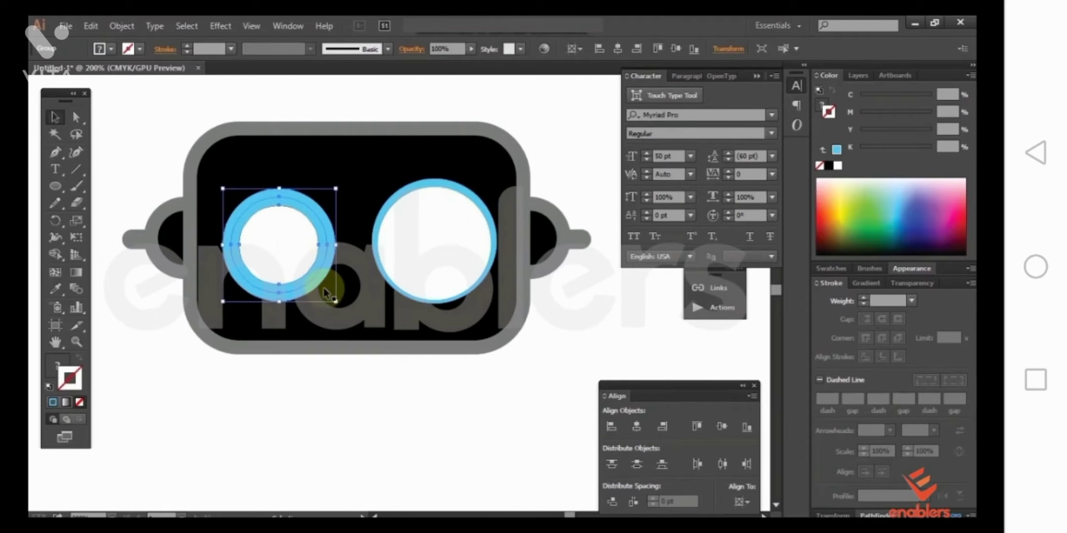
pyautogui.press('Delete')
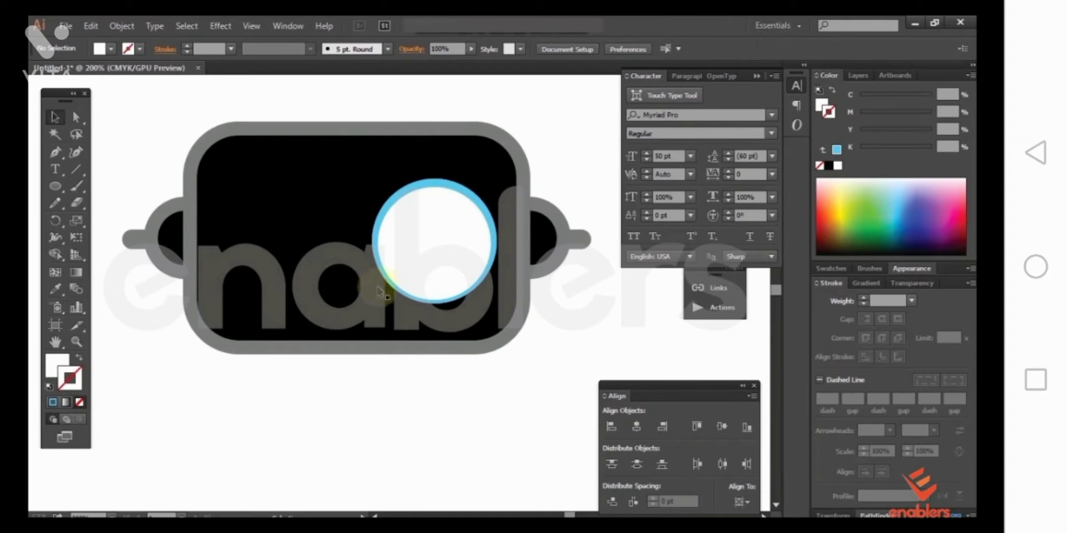
# Step: Try to duplicate the right eye to the left side at a smaller size, and undo the copy
pyautogui.click(450, 204)
pyautogui.moveTo(460, 253); pyautogui.dragTo(311, 253)
pyautogui.moveTo(348, 179); pyautogui.dragTo(329, 198)
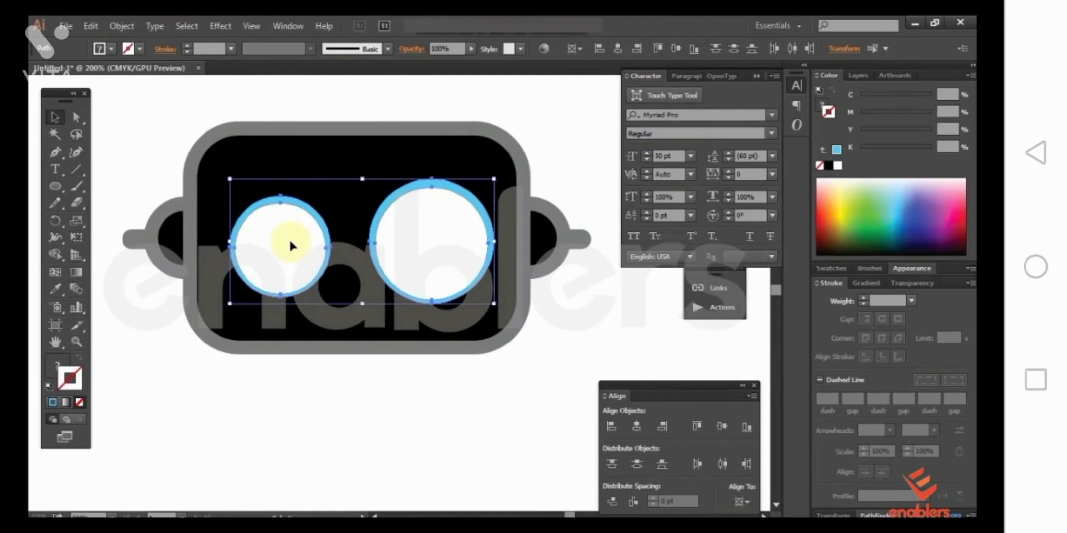
pyautogui.hotkey('ctrl', 'z')
pyautogui.hotkey('ctrl', 'z')
pyautogui.hotkey('ctrl', 'z')
pyautogui.hotkey('ctrl', 'z')
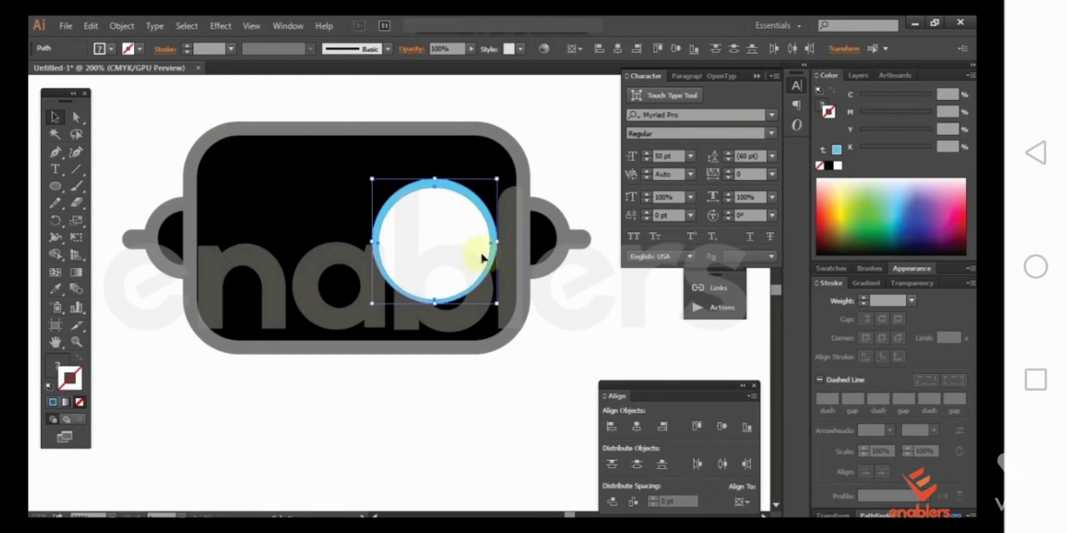
# Step: Duplicate the right eye's blue and white circles as a smaller left eye
pyautogui.click(446, 251)
pyautogui.click(352, 276)
pyautogui.click(400, 209)
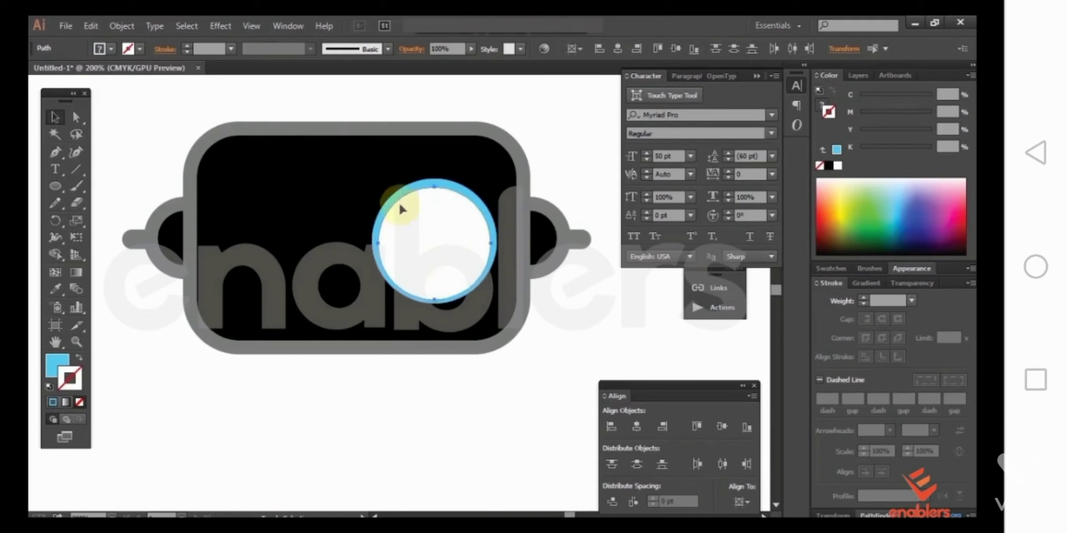
pyautogui.keyDown('shift'); pyautogui.click(445, 241); pyautogui.keyUp('shift')
pyautogui.moveTo(452, 234); pyautogui.dragTo(283, 209)
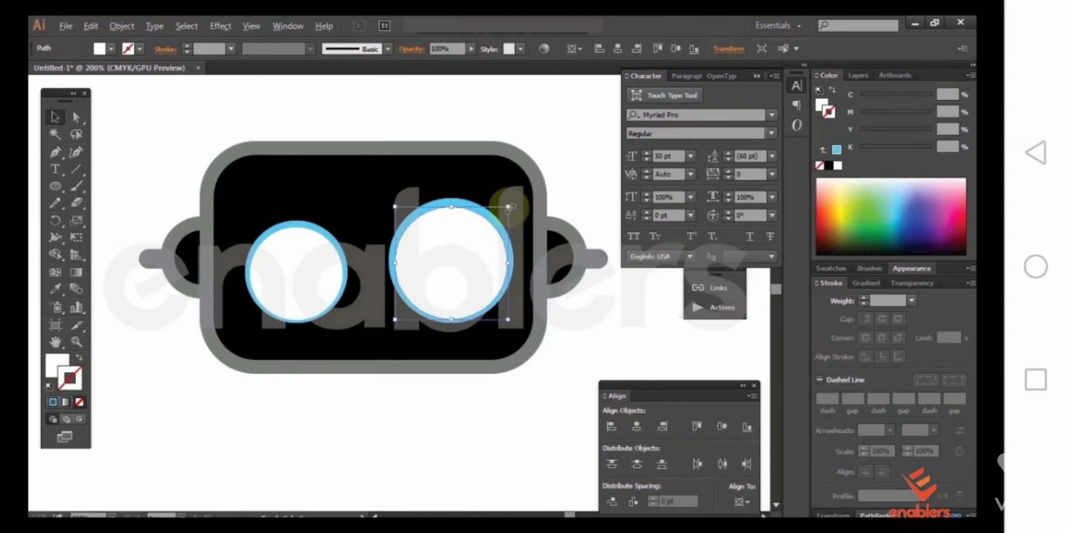
# Step: Shrink the right eye's white circle to make its blue ring slightly thicker
pyautogui.moveTo(508, 207); pyautogui.dragTo(509, 206)
pyautogui.moveTo(508, 206); pyautogui.dragTo(506, 209)
pyautogui.click(433, 243)
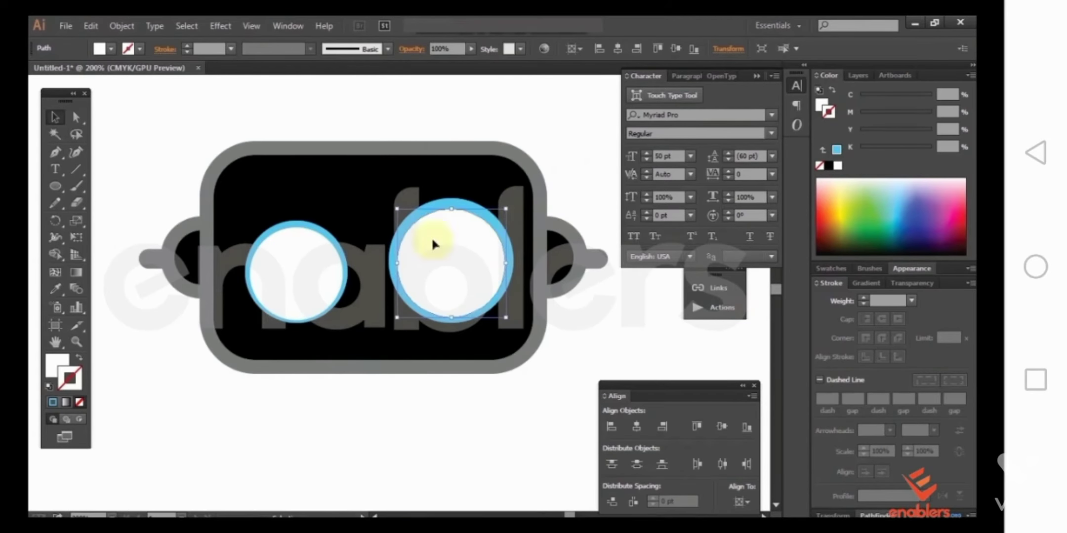
# Step: Replace the left eye with a scaled-down copy of the right eye, shifted slightly towards the centre
pyautogui.click(320, 267)
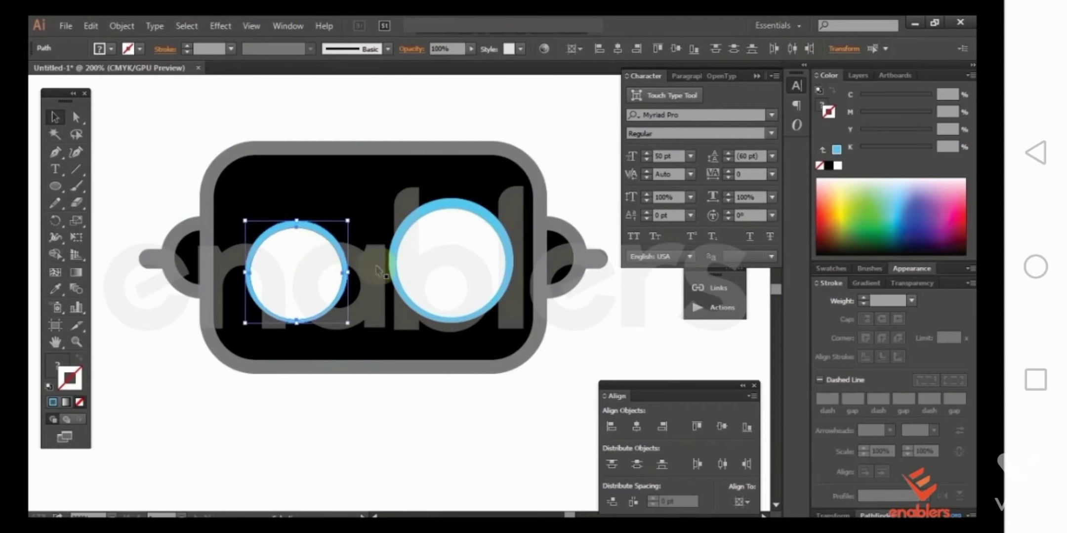
pyautogui.press('Delete')
pyautogui.click(463, 202)
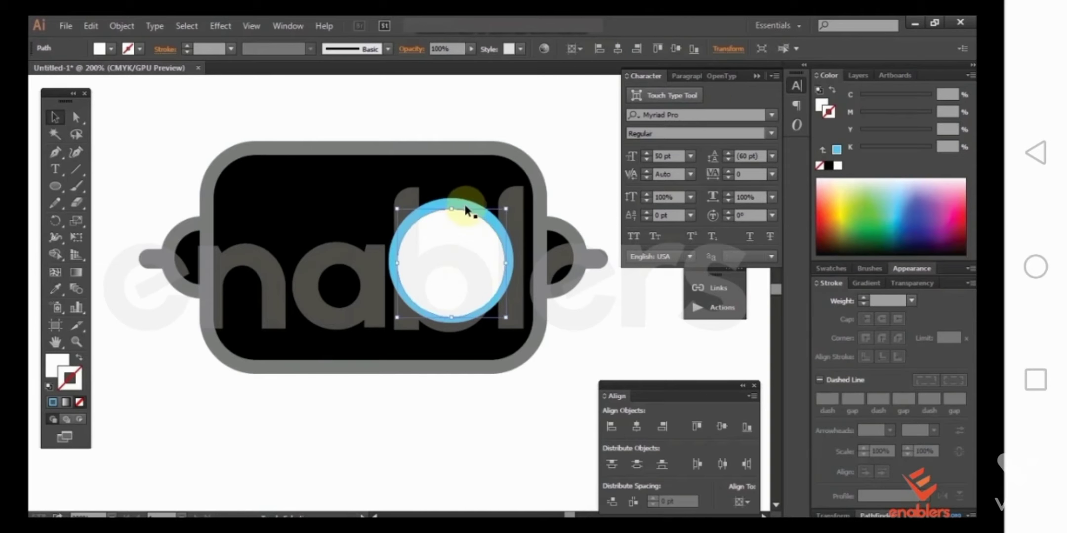
pyautogui.keyDown('shift'); pyautogui.click(475, 274); pyautogui.keyUp('shift')
pyautogui.keyDown('alt'); pyautogui.moveTo(475, 279); pyautogui.dragTo(326, 258); pyautogui.keyUp('alt')
pyautogui.moveTo(298, 198); pyautogui.dragTo(299, 219)
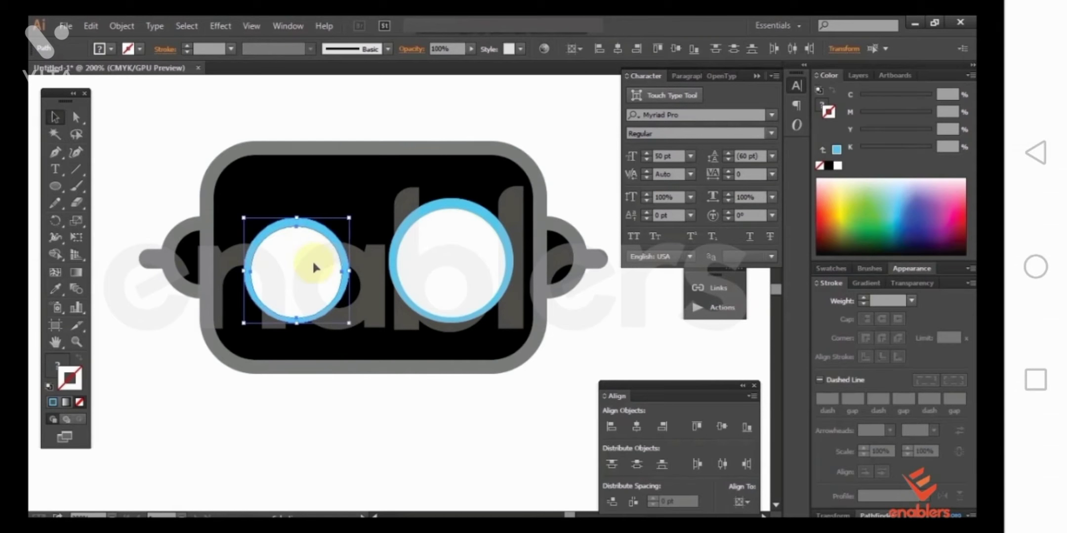
pyautogui.moveTo(312, 260); pyautogui.dragTo(321, 262)
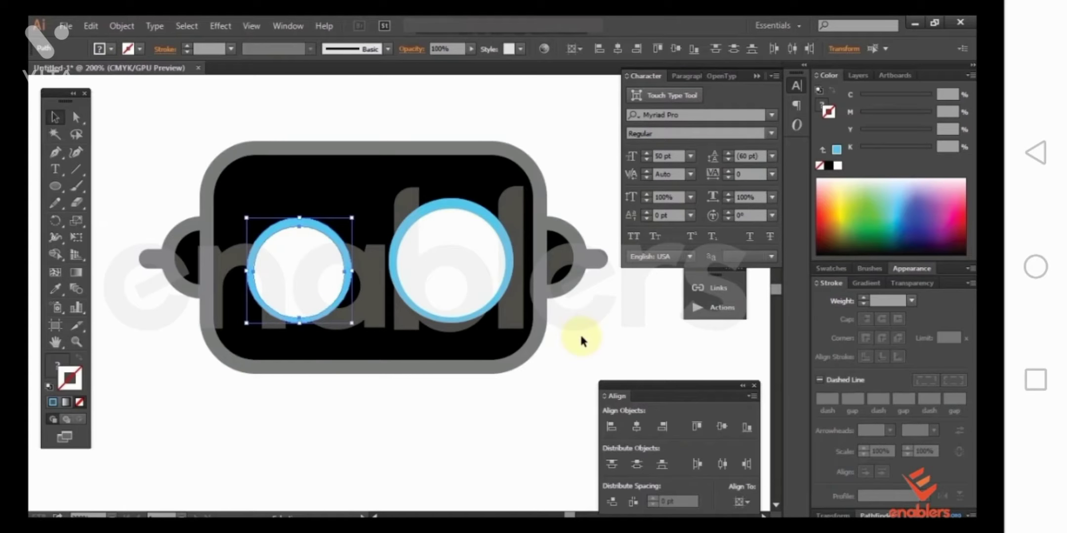
# Step: Clear the selection and display the colour swatches
pyautogui.click(509, 305)
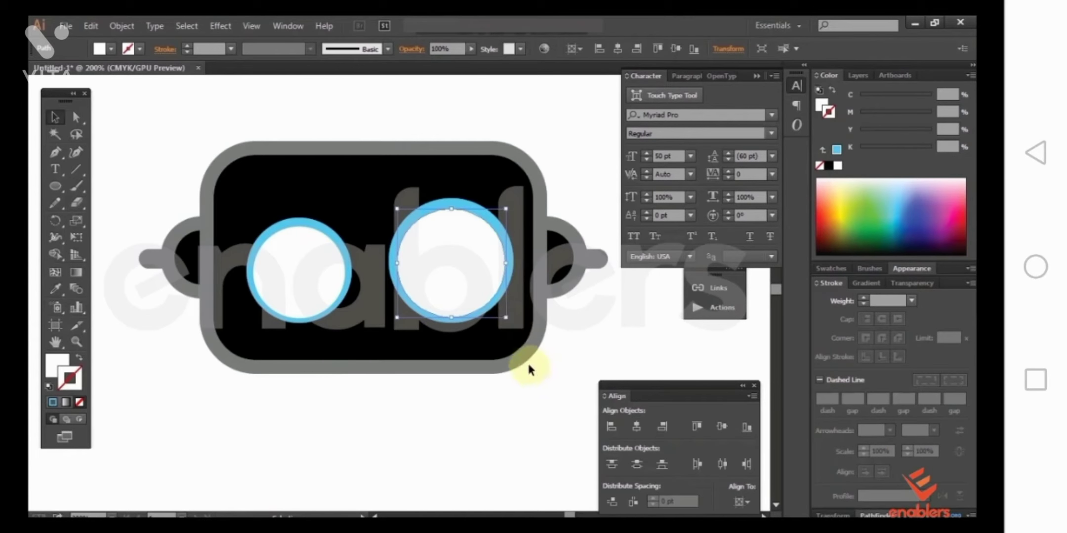
pyautogui.click(586, 351)
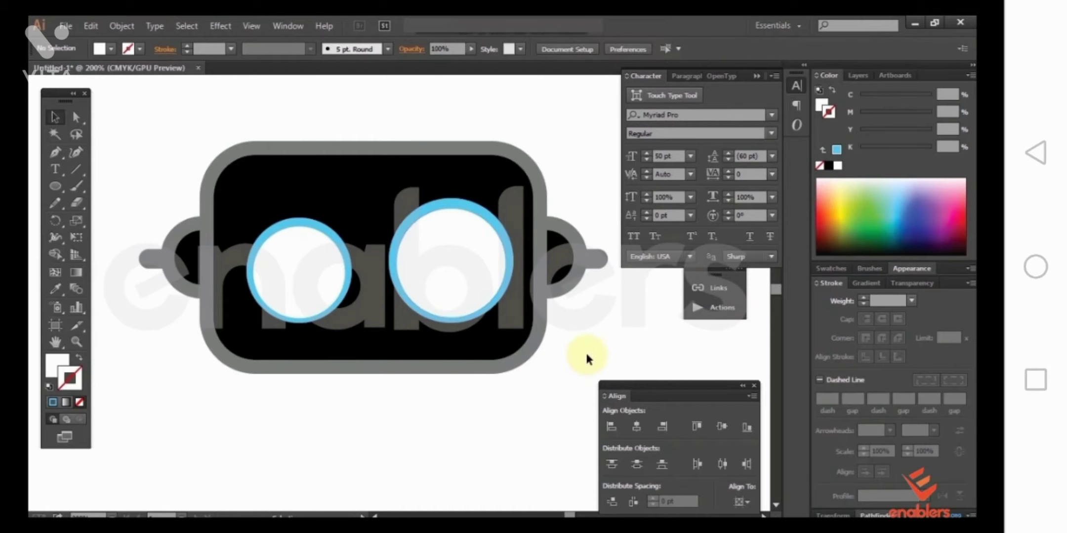
pyautogui.rightClick(588, 356)
pyautogui.click(577, 353)
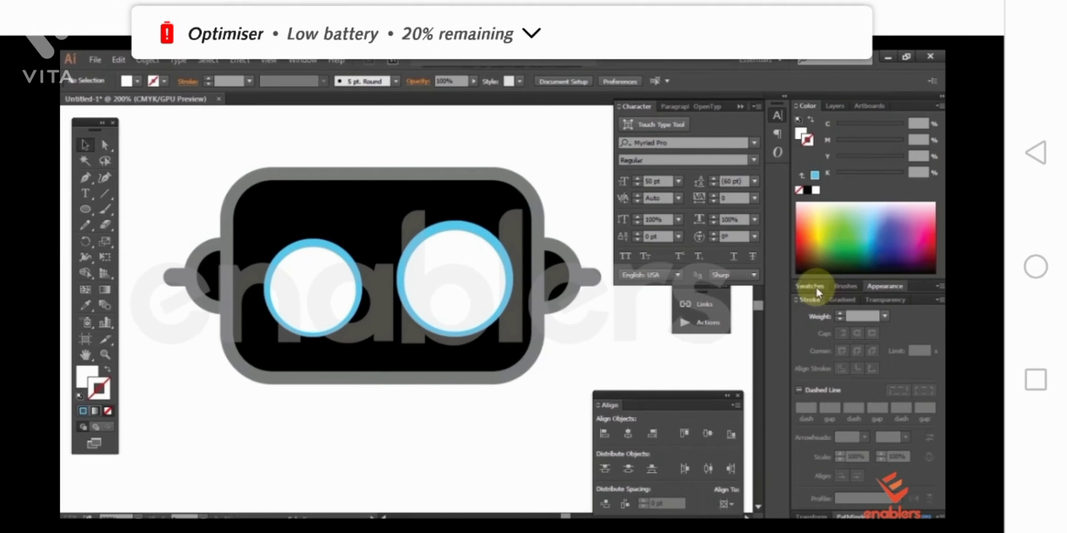
pyautogui.click(810, 286)
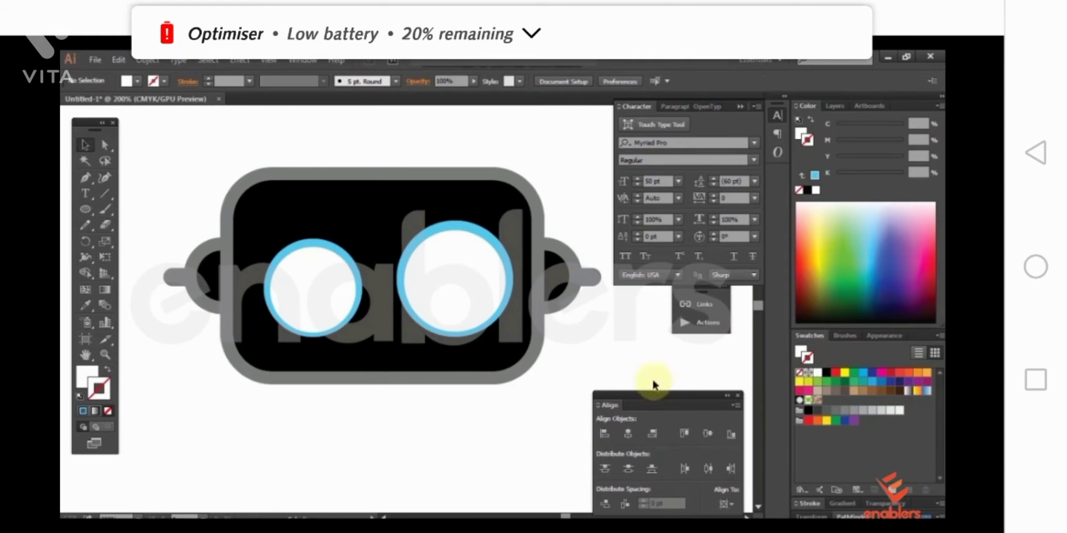
# Step: Select the side circles and end tabs together and scale them slightly narrower towards the body
pyautogui.click(582, 299)
pyautogui.moveTo(178, 227); pyautogui.dragTo(221, 329)
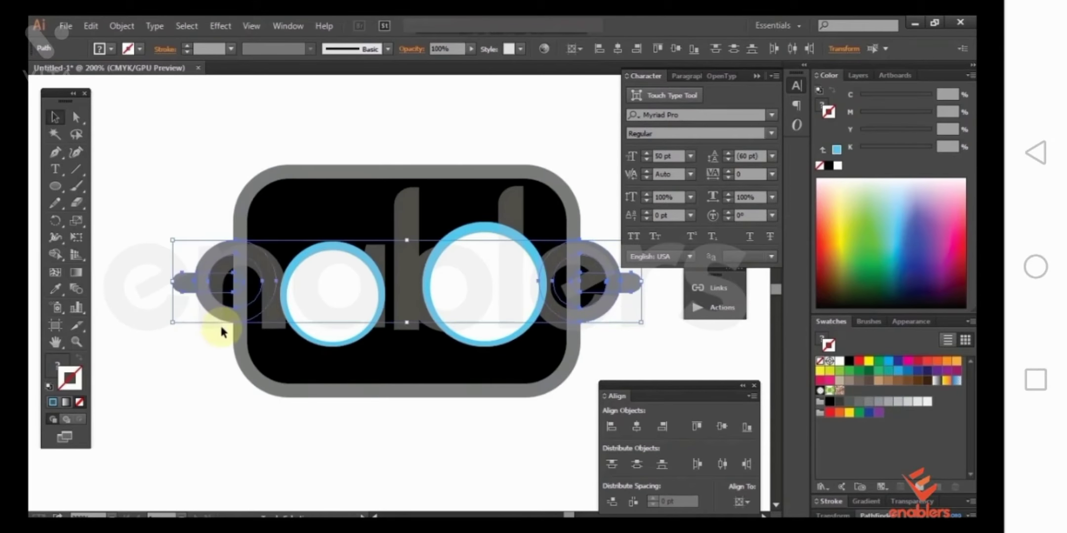
pyautogui.hscroll(3, 436, 273)
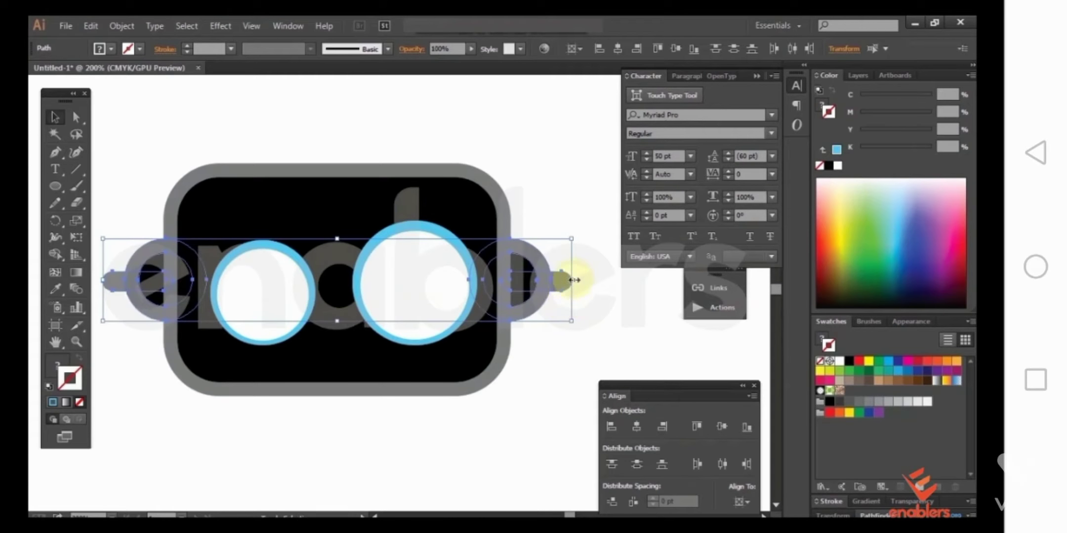
pyautogui.moveTo(571, 280); pyautogui.dragTo(588, 279)
pyautogui.hscroll(-1, 562, 282)
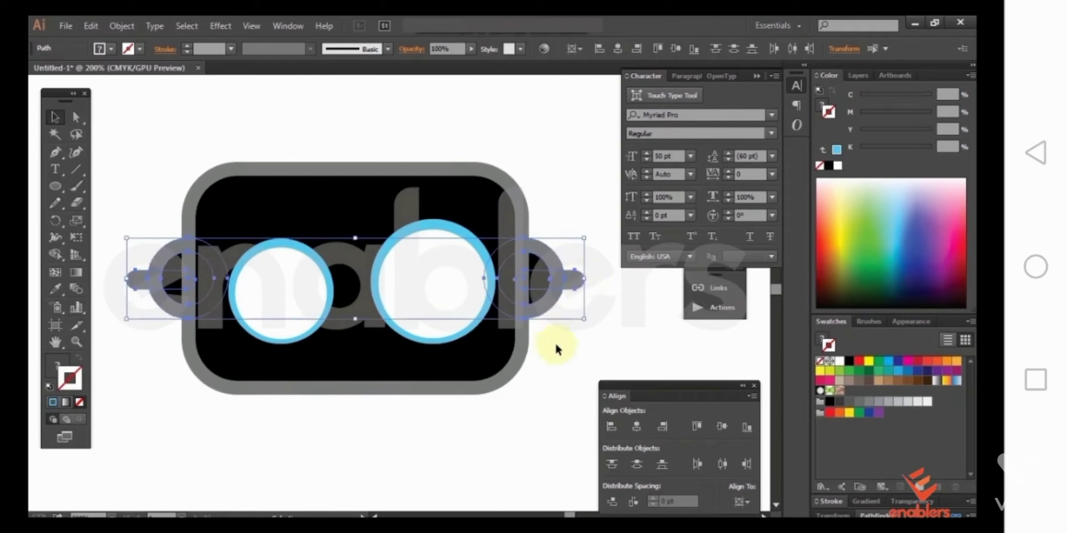
pyautogui.click(568, 342)
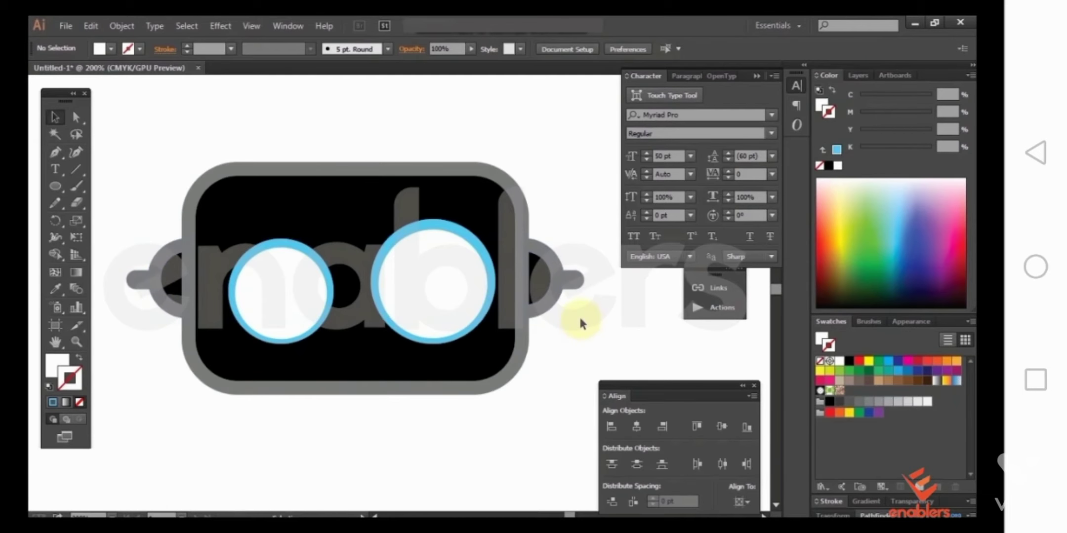
# Step: Draw a small circle for the pupil inside the right eye and enlarge it slightly
pyautogui.moveTo(572, 319); pyautogui.dragTo(567, 335)
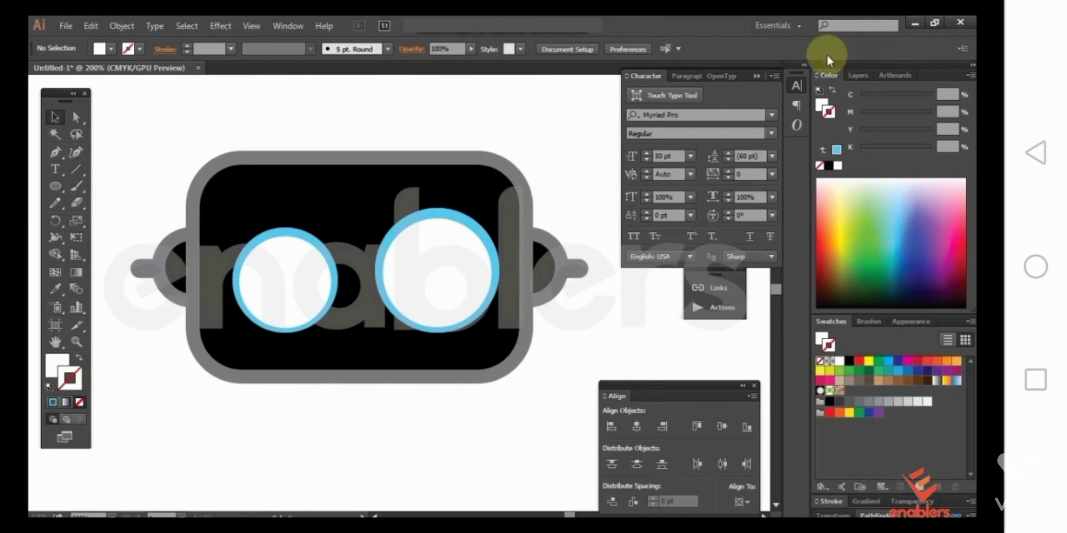
pyautogui.click(442, 271)
pyautogui.click(53, 186)
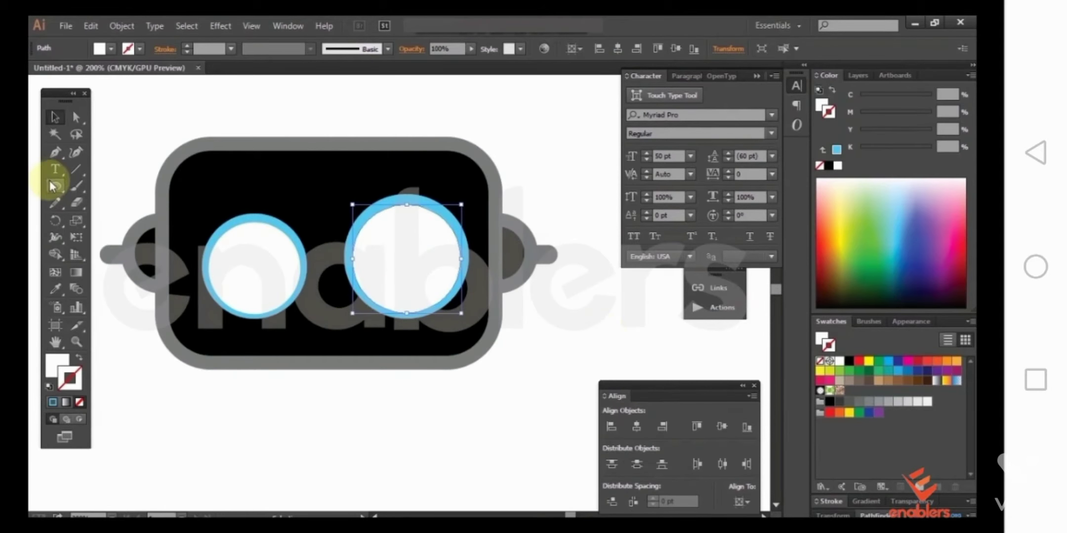
pyautogui.hotkey('ctrl', 'shift', 'a')
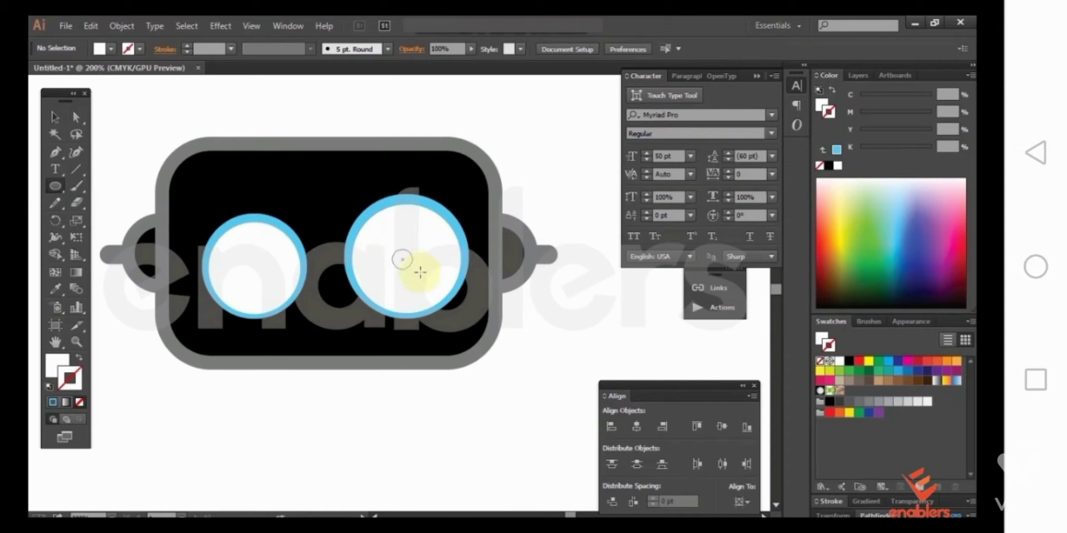
pyautogui.moveTo(420, 271); pyautogui.dragTo(429, 274)
pyautogui.click(56, 116)
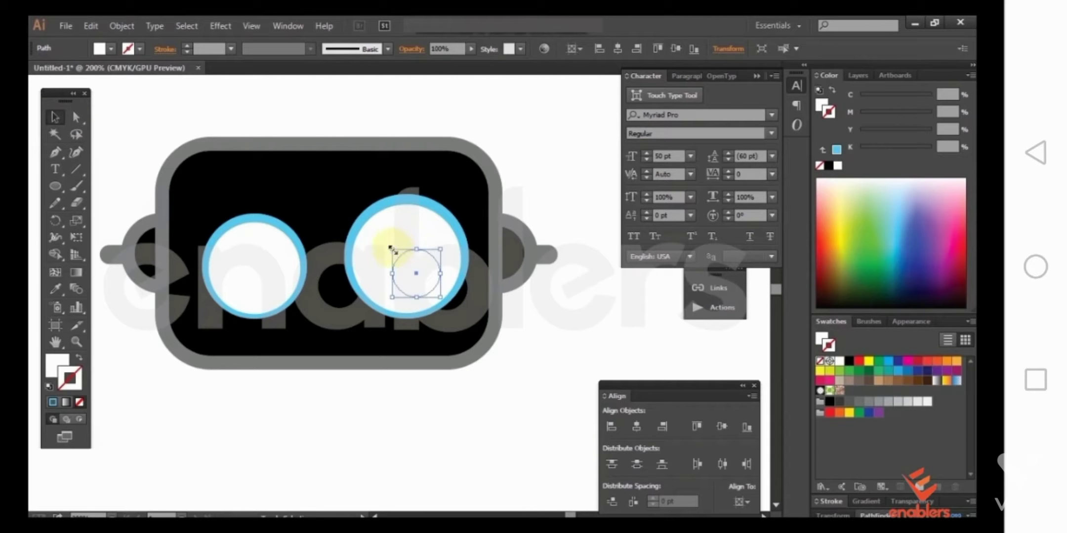
pyautogui.moveTo(391, 248); pyautogui.dragTo(384, 242)
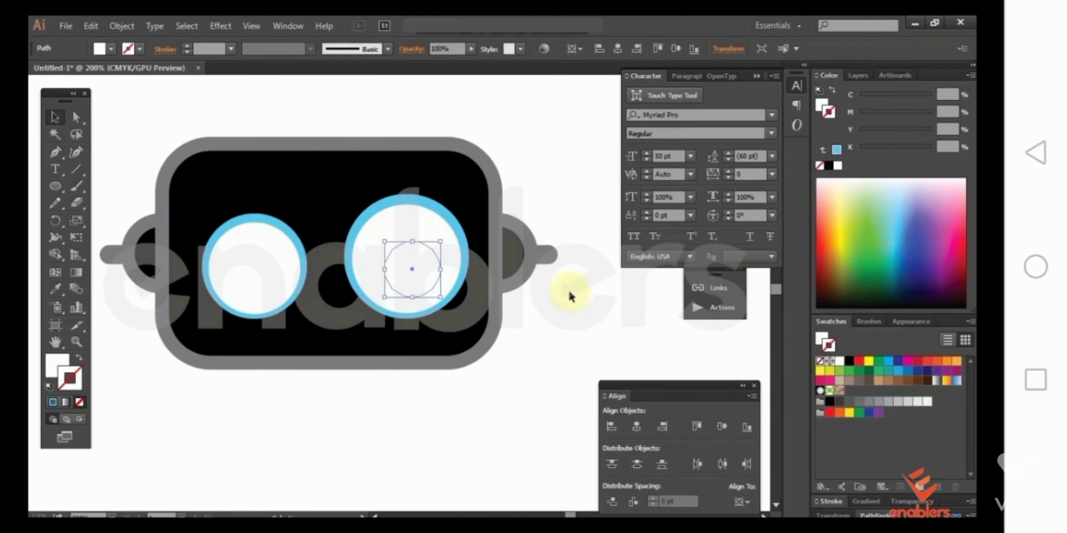
# Step: Fill the pupil with the black sampled from the robot's body
pyautogui.press('i')
pyautogui.click(464, 184)
pyautogui.click(55, 115)
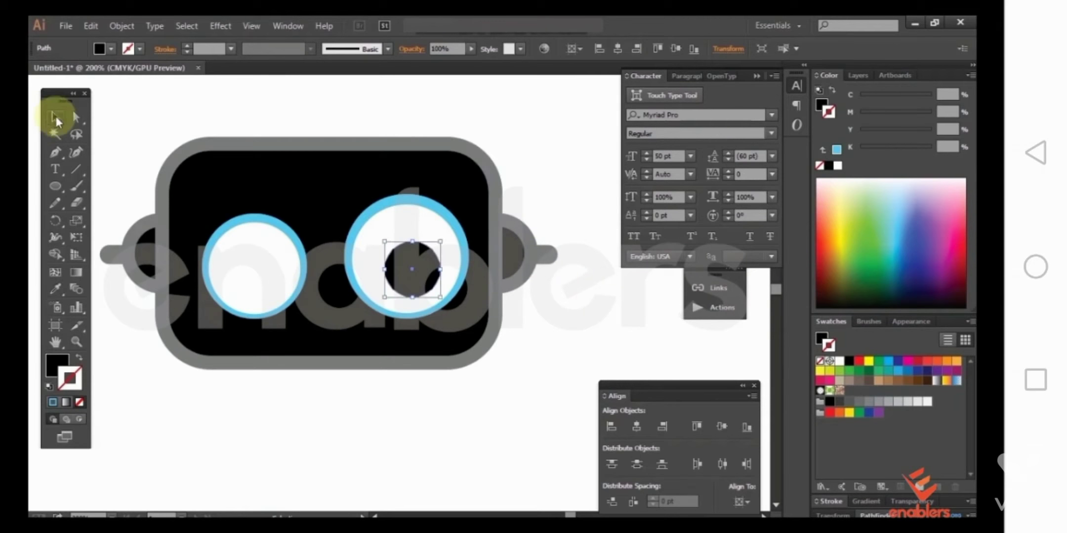
# Step: Recolour the right eye's blue ring with the grey sampled from the body outline
pyautogui.click(462, 212)
pyautogui.press('i')
pyautogui.click(495, 213)
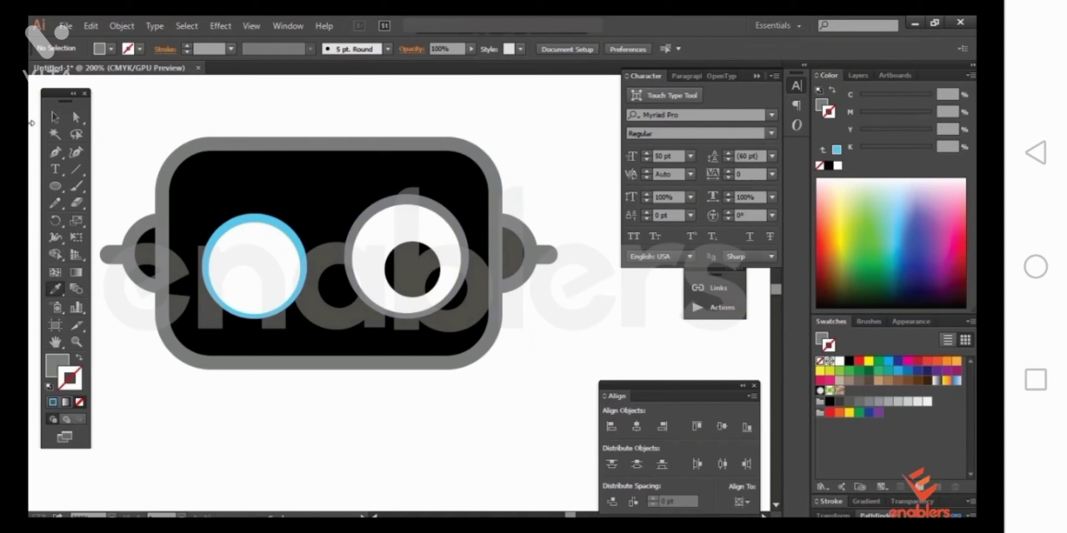
pyautogui.click(55, 117)
# Step: Try to move the black pupil over to the left eye, and undo it
pyautogui.moveTo(533, 278); pyautogui.dragTo(552, 279)
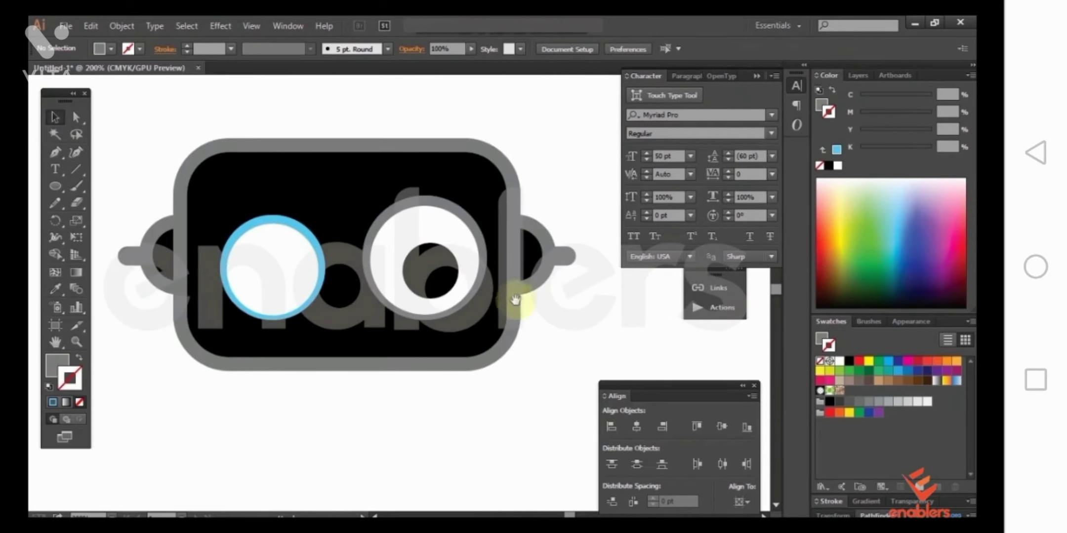
pyautogui.click(454, 285)
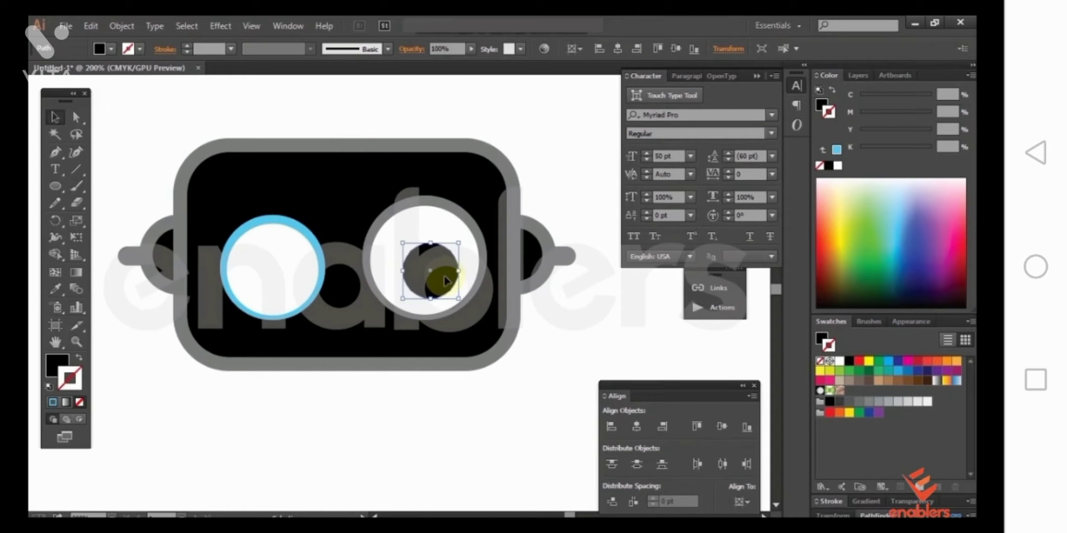
pyautogui.moveTo(447, 281); pyautogui.dragTo(303, 271)
pyautogui.hotkey('ctrl', 'z')
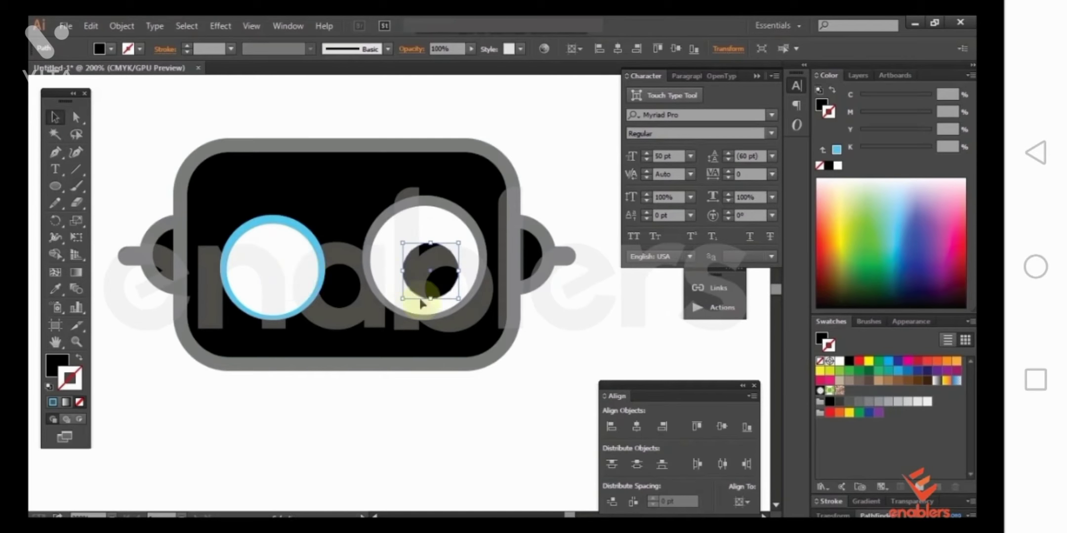
# Step: Add a much smaller copy of the black pupil at the upper-left edge of the right pupil
pyautogui.moveTo(431, 301); pyautogui.dragTo(388, 292)
pyautogui.moveTo(504, 257); pyautogui.dragTo(499, 259)
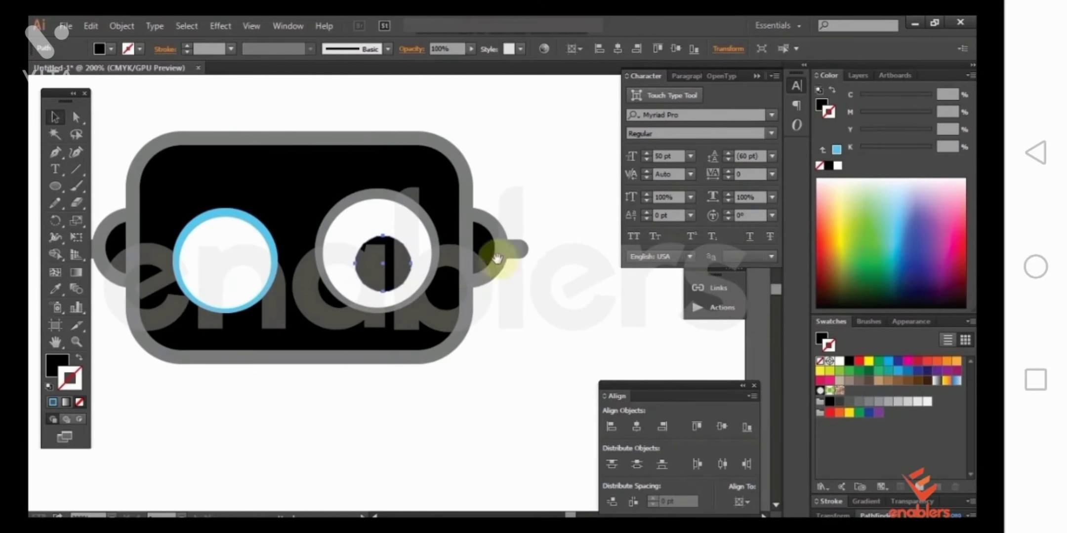
pyautogui.click(376, 288)
pyautogui.moveTo(410, 292); pyautogui.dragTo(368, 249)
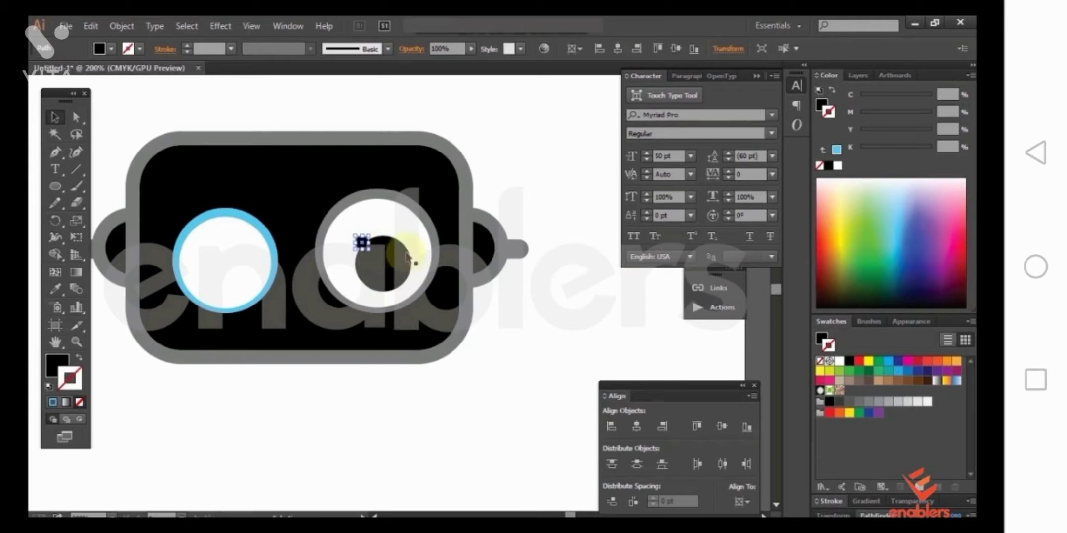
pyautogui.click(517, 258)
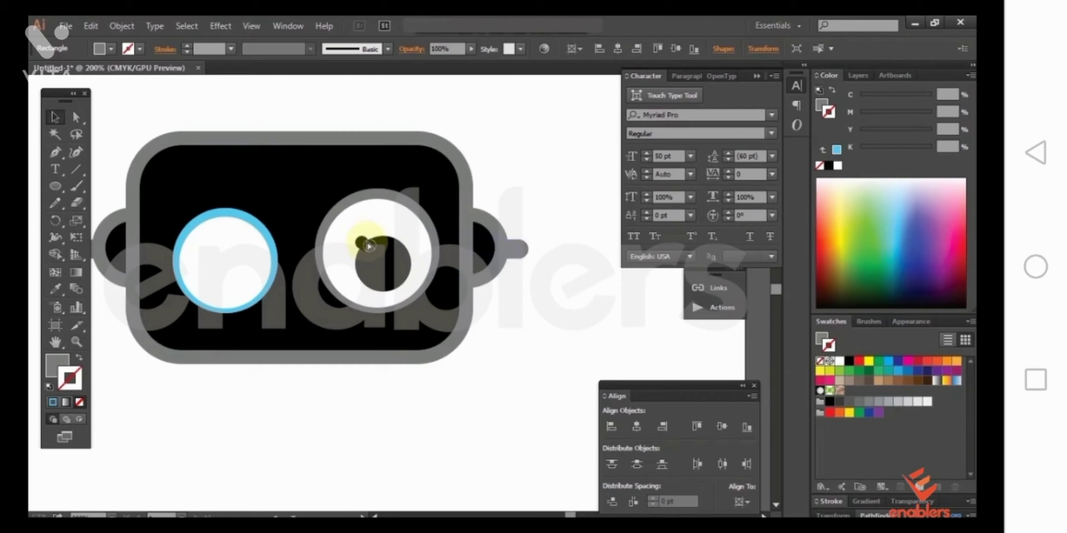
# Step: Fill the small circle at the pupil's upper-left edge with the white sampled from the right eye
pyautogui.click(368, 245)
pyautogui.press('i')
pyautogui.click(393, 226)
pyautogui.keyDown('ctrl'); pyautogui.click(526, 305); pyautogui.keyUp('ctrl')
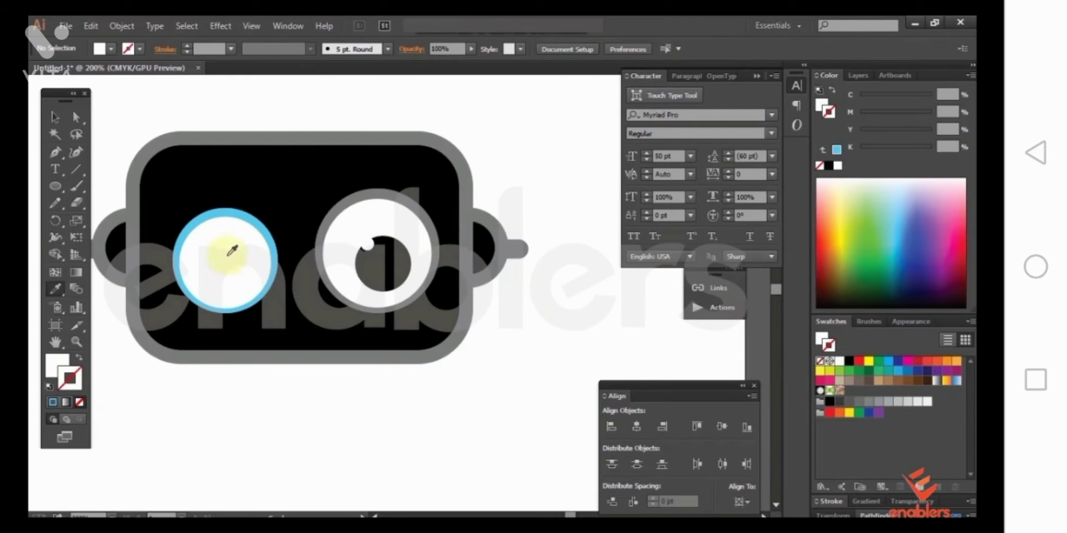
# Step: Nudge the right eye's black pupil and its white highlight together slightly up and to the left
pyautogui.click(55, 117)
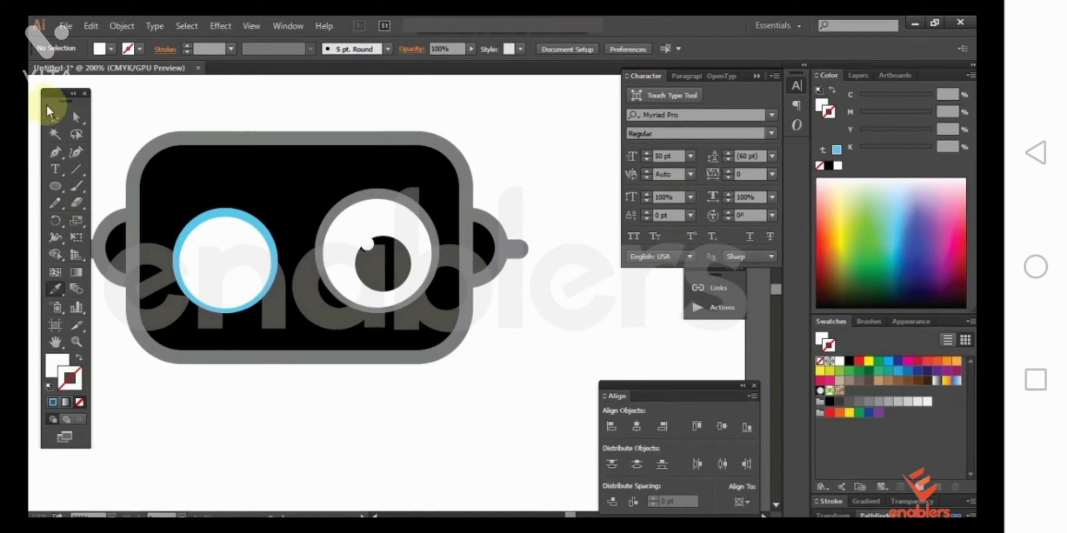
pyautogui.click(359, 245)
pyautogui.keyDown('shift'); pyautogui.click(401, 276); pyautogui.keyUp('shift')
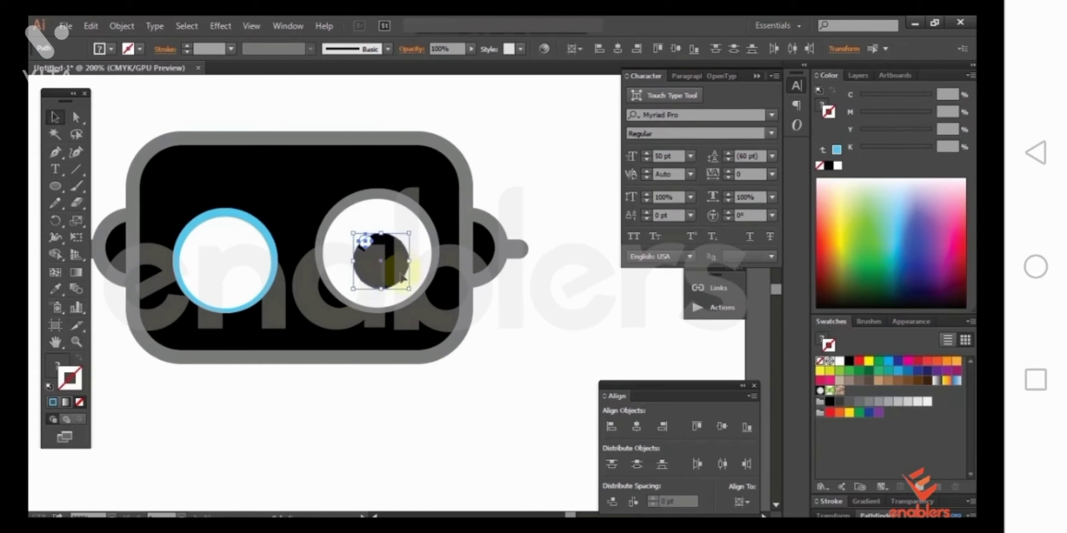
pyautogui.moveTo(401, 275); pyautogui.dragTo(452, 290)
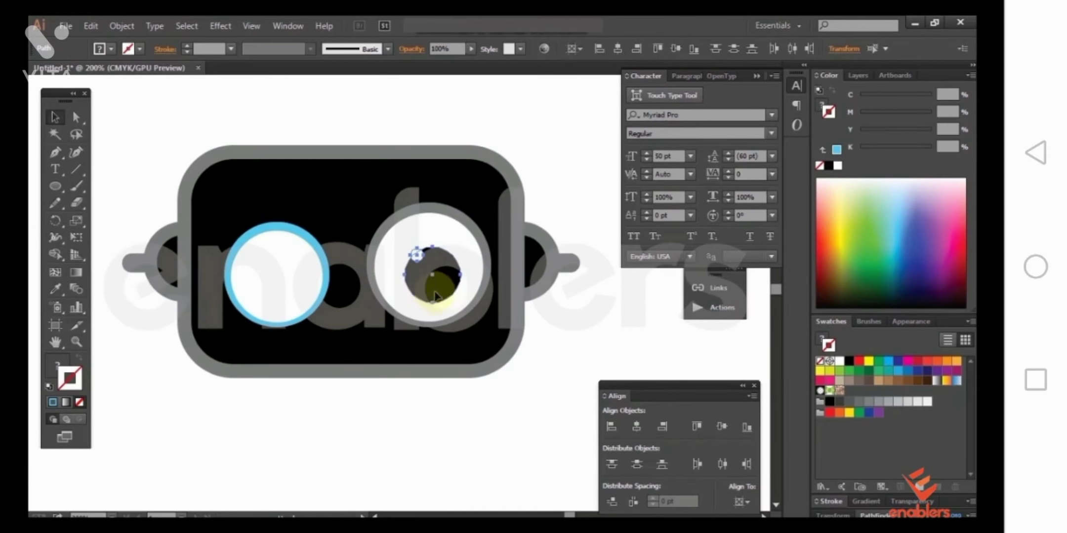
# Step: Place a copy of the complete right eye over the left eye and scale it down to cover the blue-ringed circle
pyautogui.click(471, 279)
pyautogui.moveTo(469, 280); pyautogui.dragTo(286, 278)
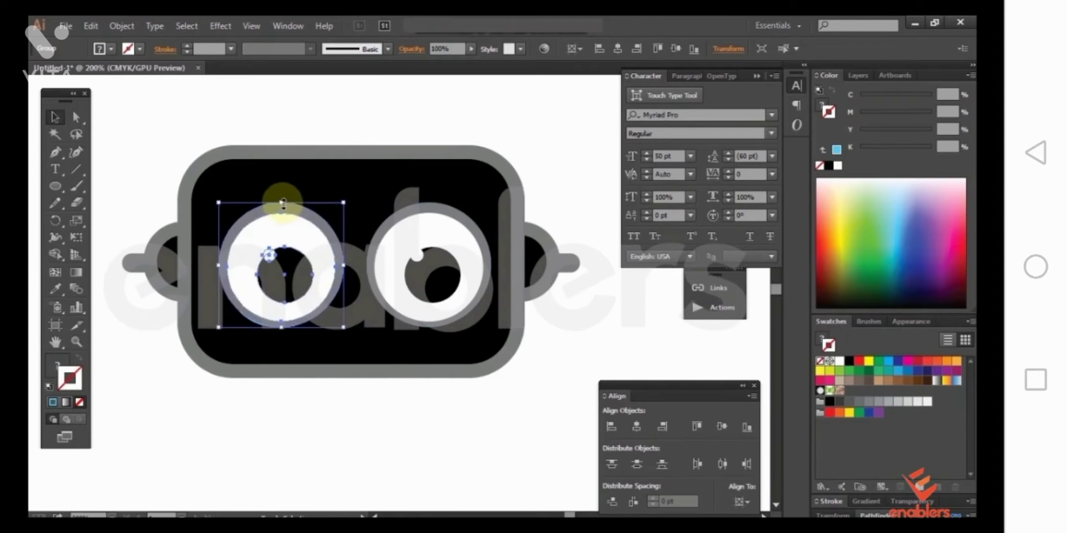
pyautogui.moveTo(283, 205); pyautogui.dragTo(280, 222)
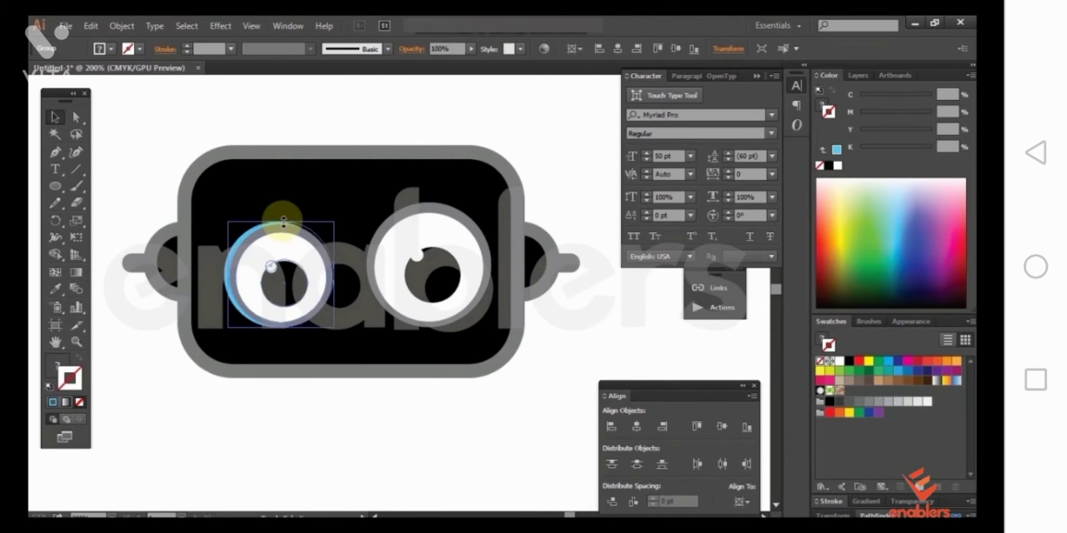
pyautogui.click(286, 238)
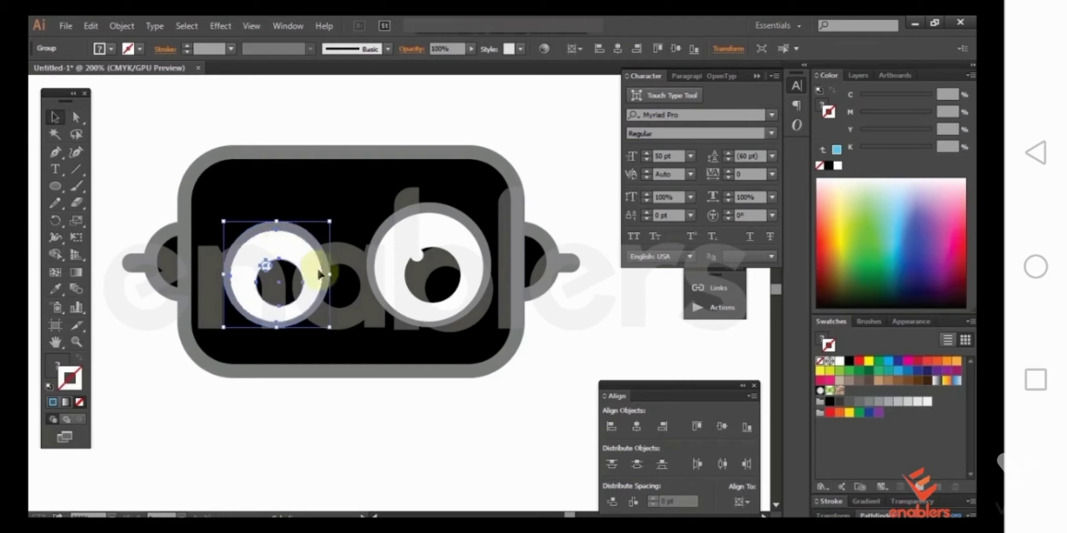
# Step: Try to delete the copied left eye and the old white and blue circles beneath it, and undo the deletions
pyautogui.press('Delete')
pyautogui.click(322, 323)
pyautogui.press('Delete')
pyautogui.click(308, 299)
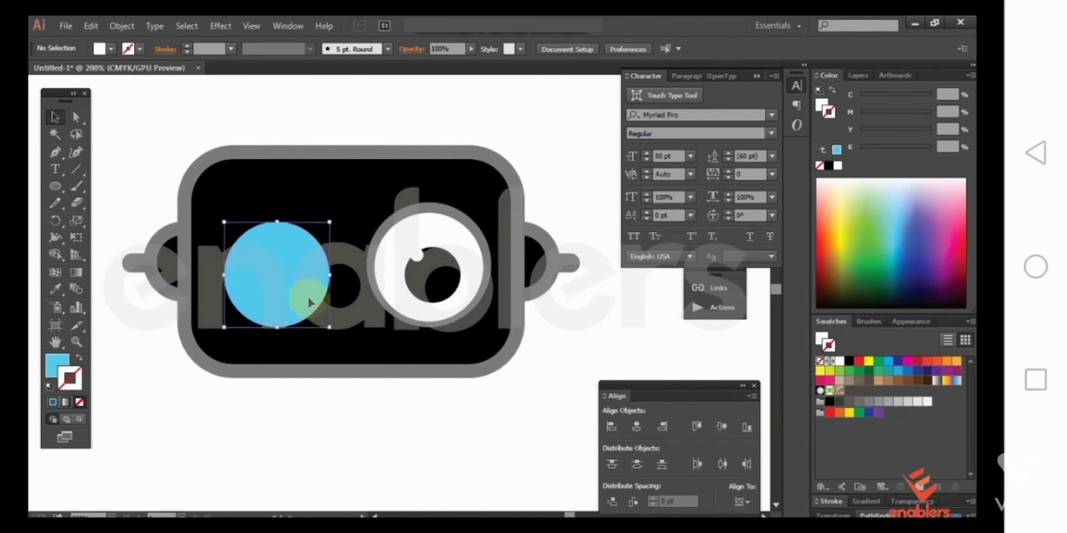
pyautogui.press('Delete')
pyautogui.hotkey('ctrl', 'z')
pyautogui.hotkey('ctrl', 'z')
pyautogui.hotkey('ctrl', 'z')
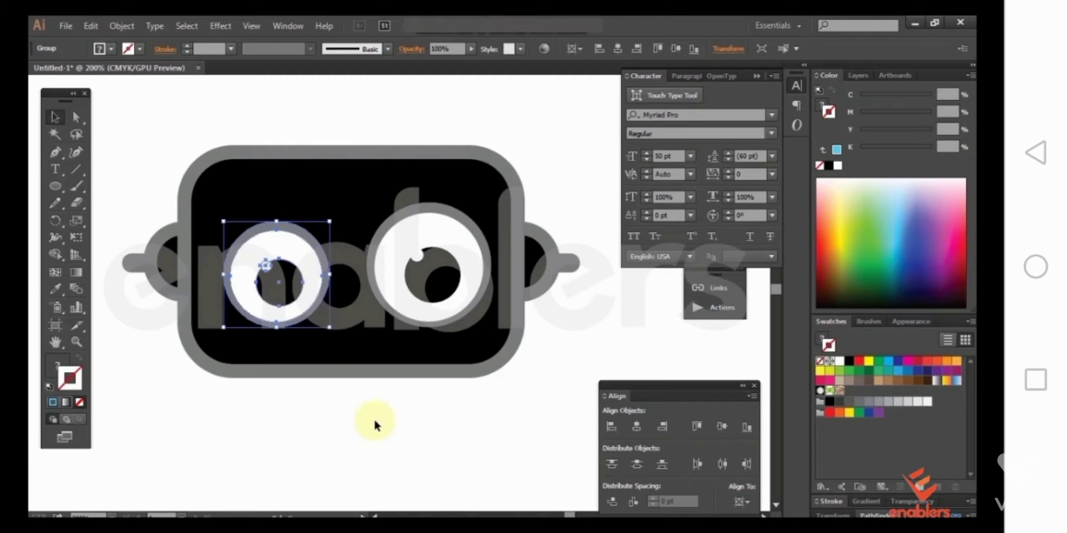
# Step: Shift the pupil and highlight of each eye slightly to the right within its white circle
pyautogui.press('a')
pyautogui.click(249, 279)
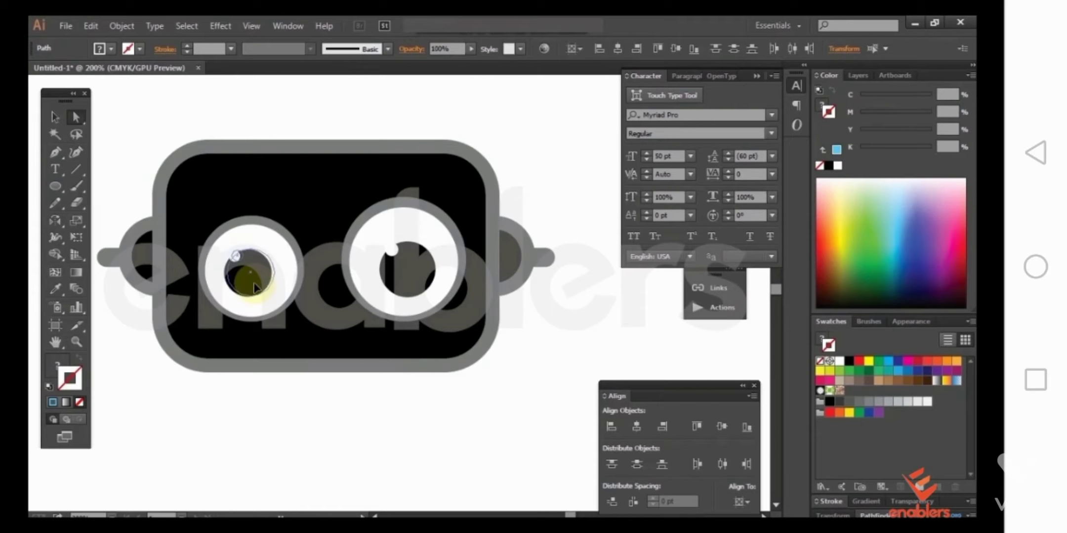
pyautogui.click(394, 252)
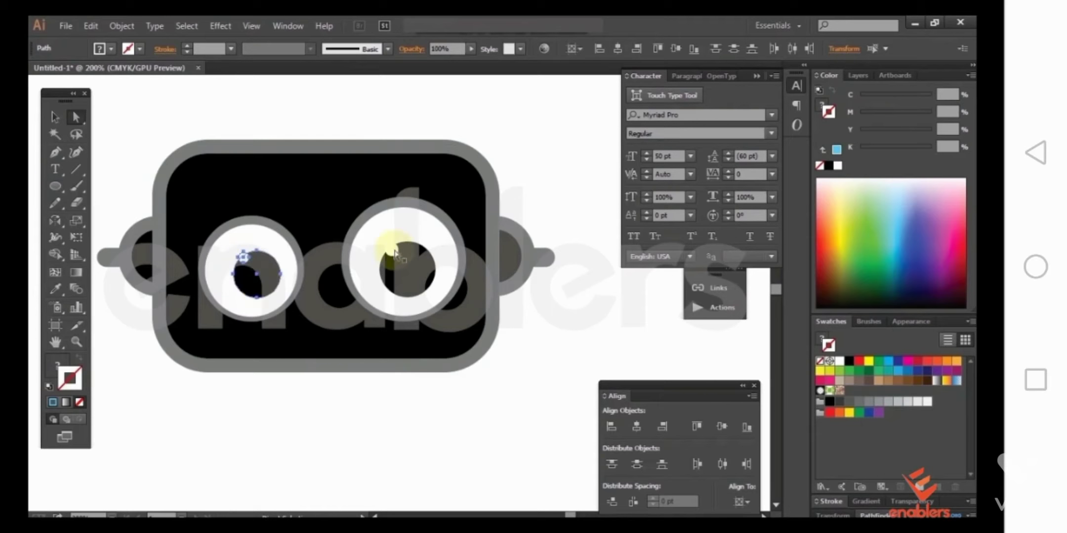
pyautogui.keyDown('shift'); pyautogui.click(412, 269); pyautogui.keyUp('shift')
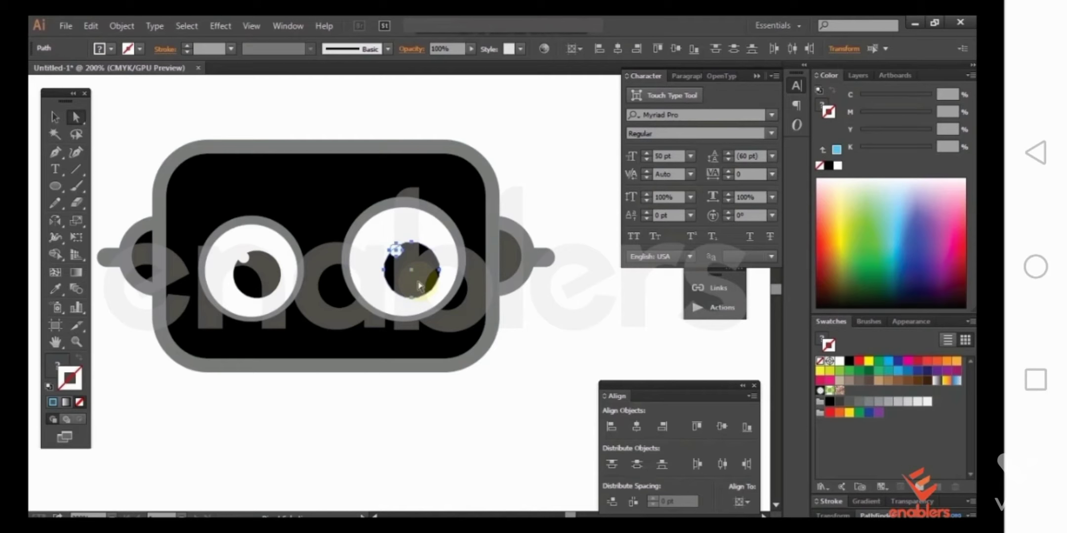
# Step: Ungroup the right eye, shrink its grey outer circle slightly and shift it a little left around the white eyeball
pyautogui.click(55, 117)
pyautogui.rightClick(316, 125)
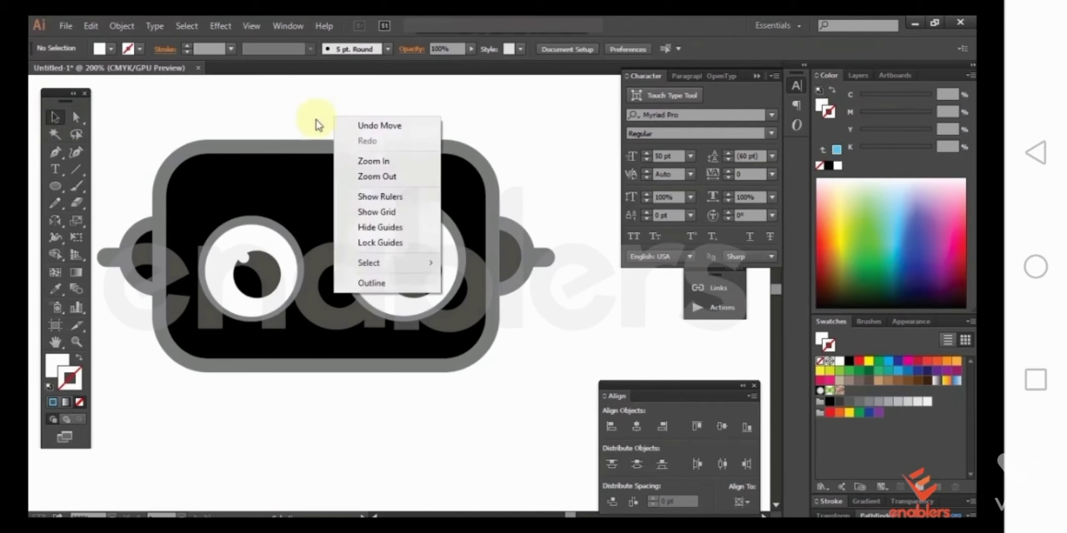
pyautogui.click(306, 228)
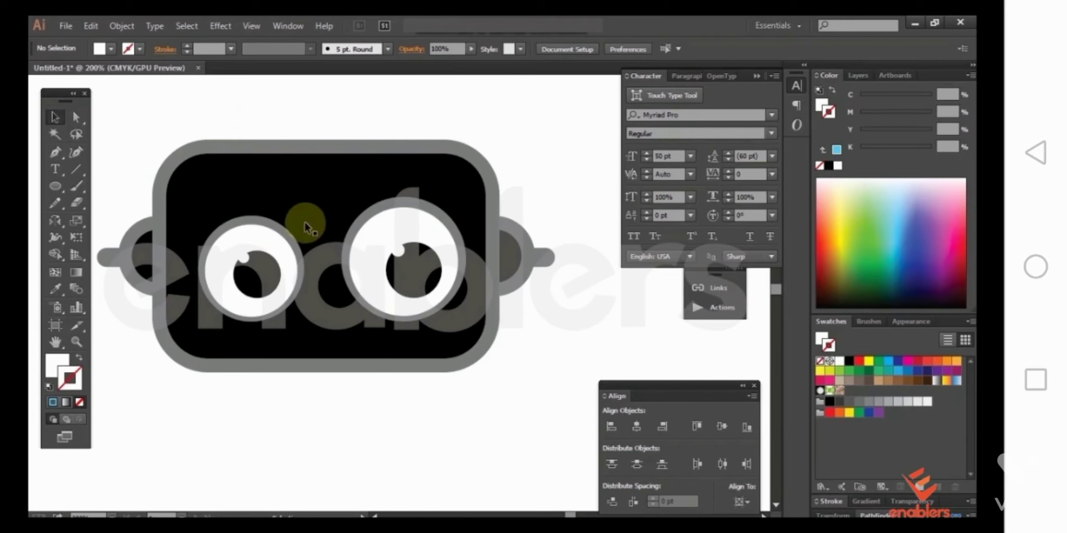
pyautogui.click(429, 315)
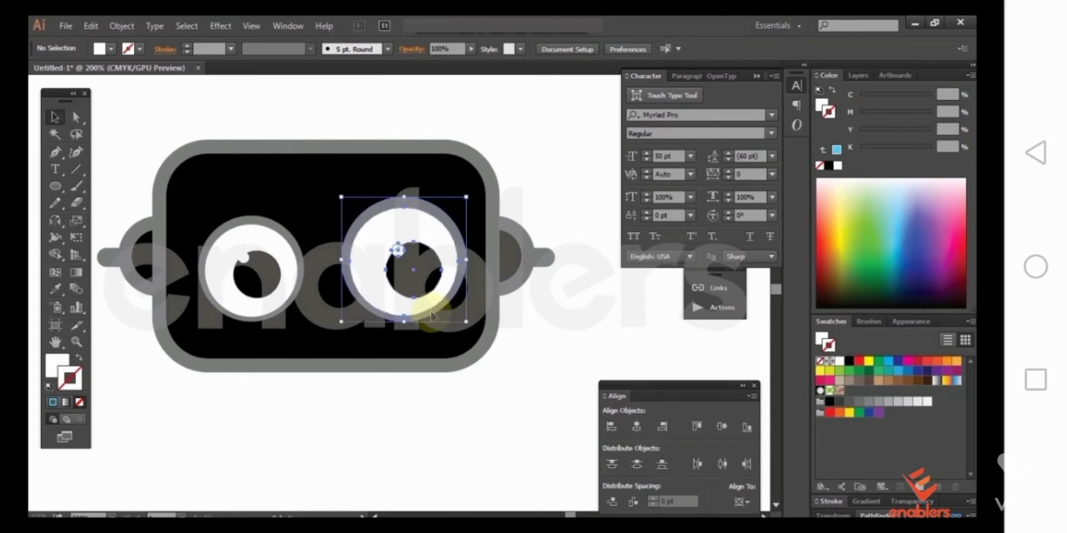
pyautogui.click(464, 405)
pyautogui.click(423, 306)
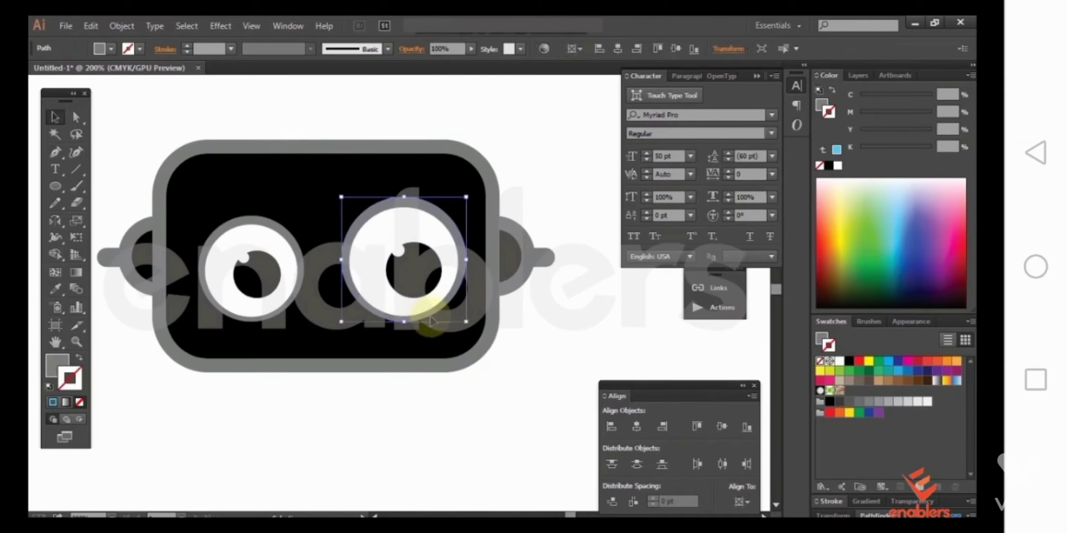
pyautogui.moveTo(404, 323); pyautogui.dragTo(403, 322)
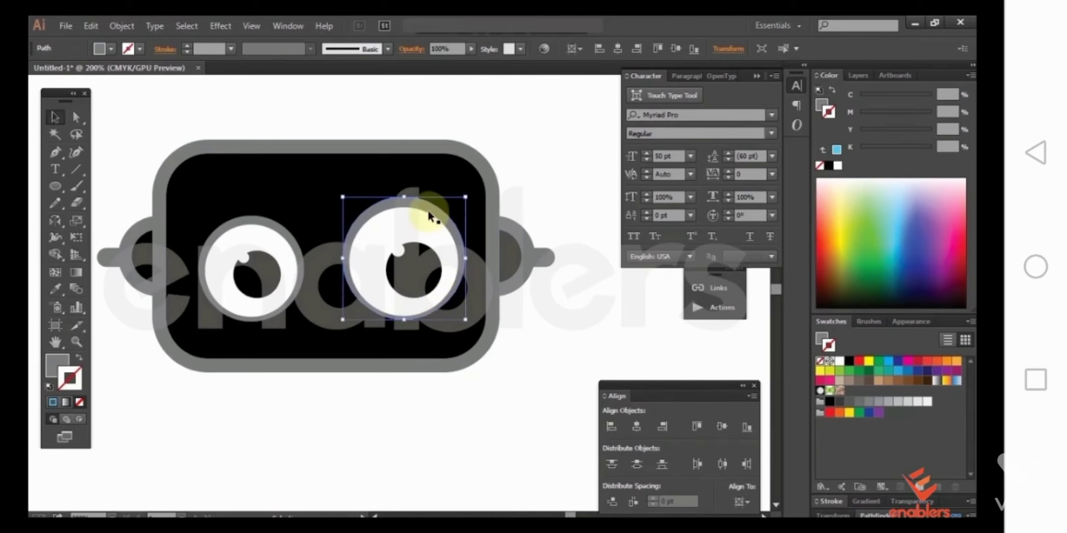
pyautogui.moveTo(430, 215); pyautogui.dragTo(427, 216)
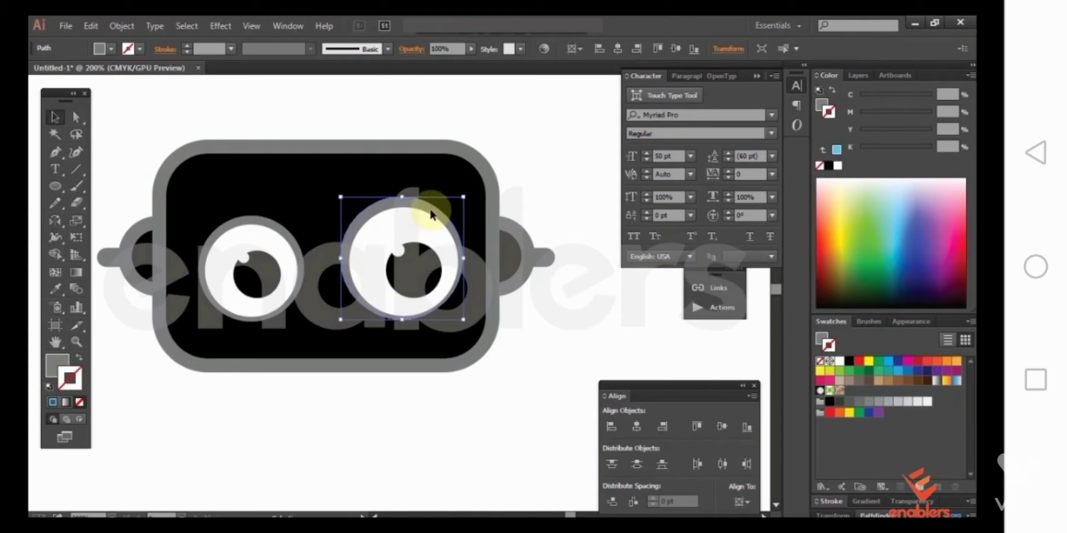
# Step: Ungroup the left eye and shrink its grey outer circle slightly
pyautogui.click(266, 226)
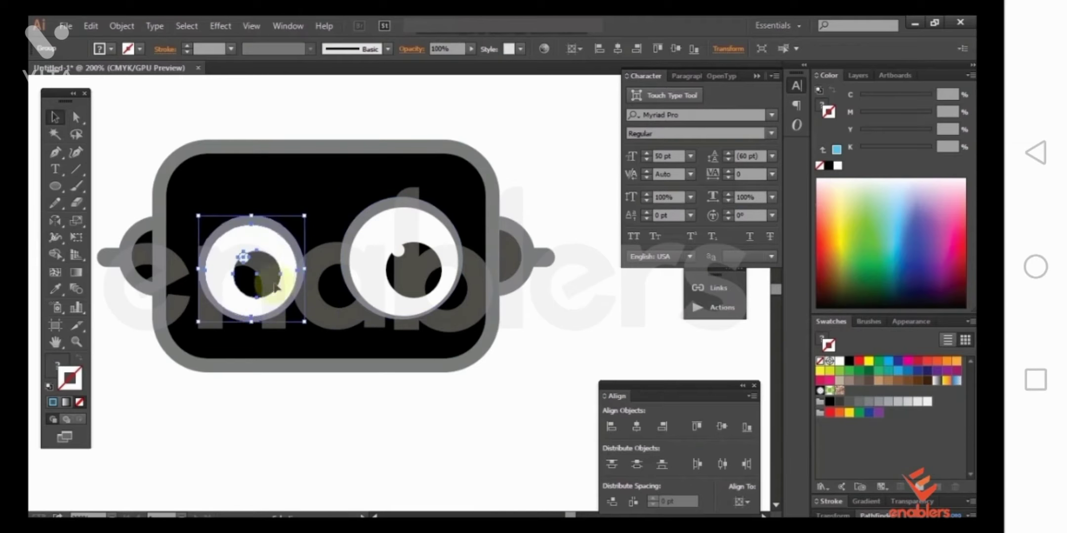
pyautogui.click(297, 422)
pyautogui.click(254, 323)
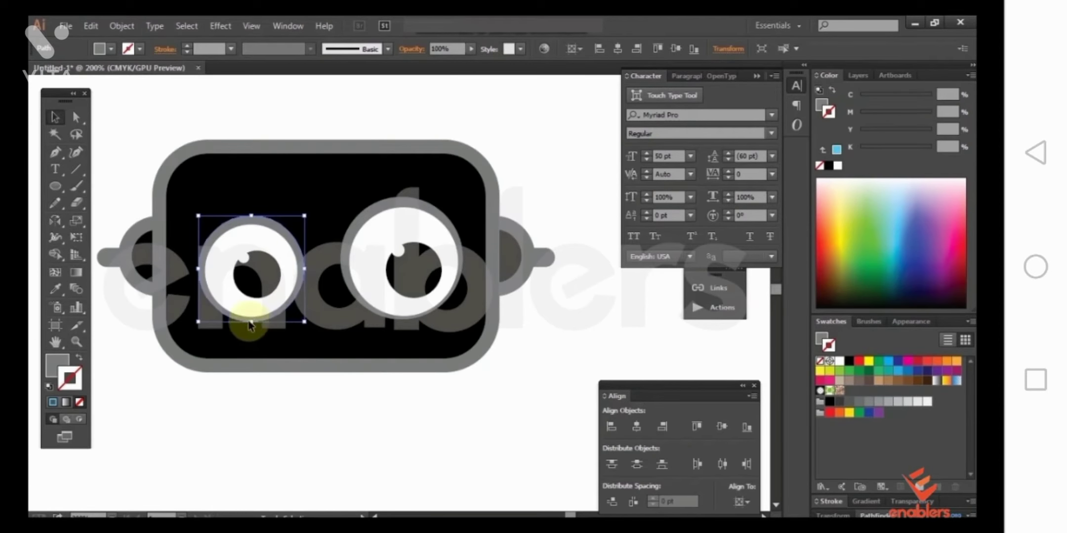
pyautogui.click(250, 324)
pyautogui.click(254, 321)
pyautogui.moveTo(252, 321); pyautogui.dragTo(252, 322)
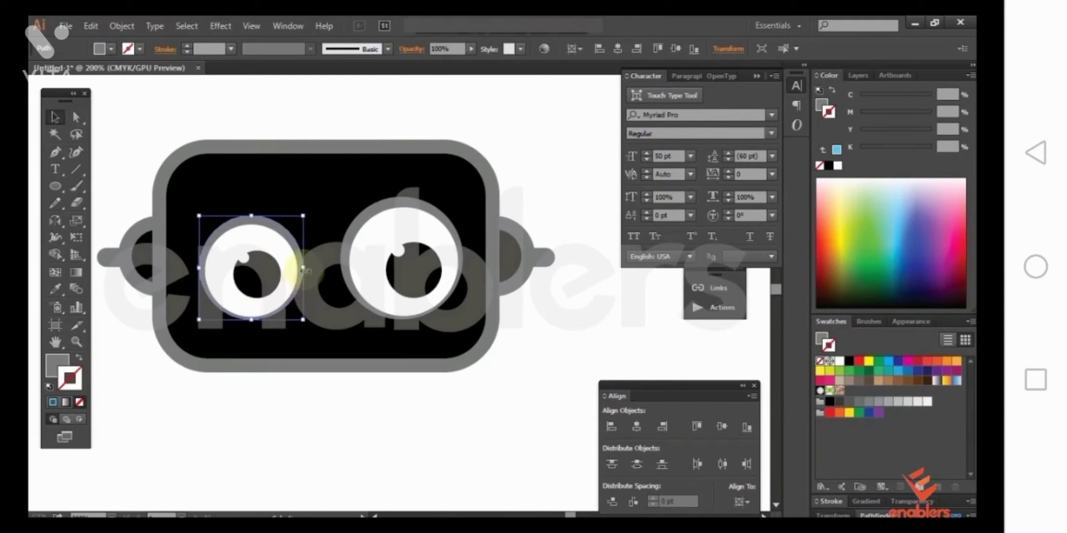
# Step: Nudge the left eye's grey outer circle slightly left to even out the ring around the white eyeball
pyautogui.hotkey('ctrl', '+')
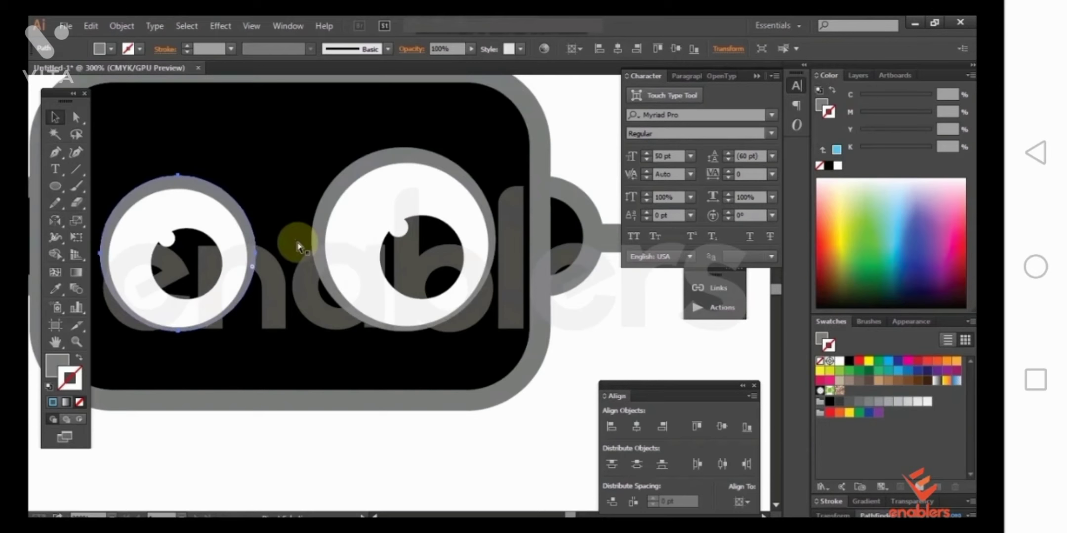
pyautogui.hscroll(-4, 299, 242)
pyautogui.scroll(1, 298, 243)
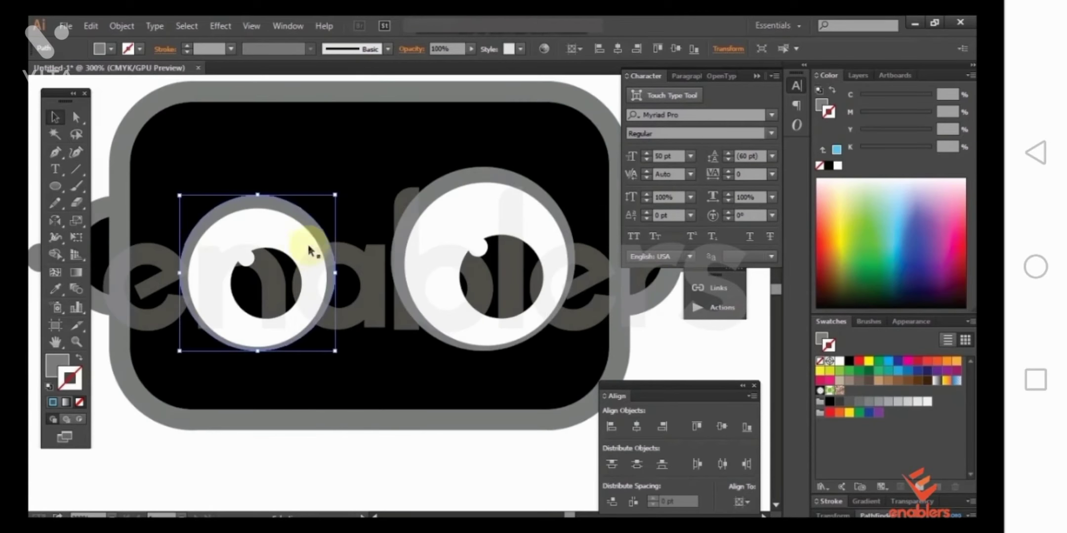
pyautogui.press('Left')
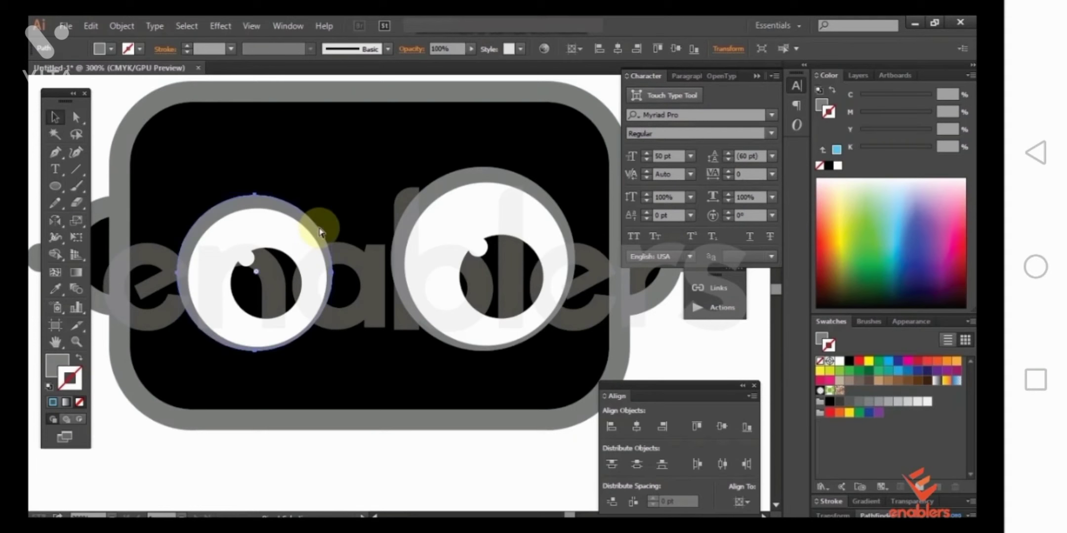
# Step: Shift the pupils of both eyes, together with their highlights, slightly to the left
pyautogui.hotkey('ctrl', '-')
pyautogui.hotkey('ctrl', '-')
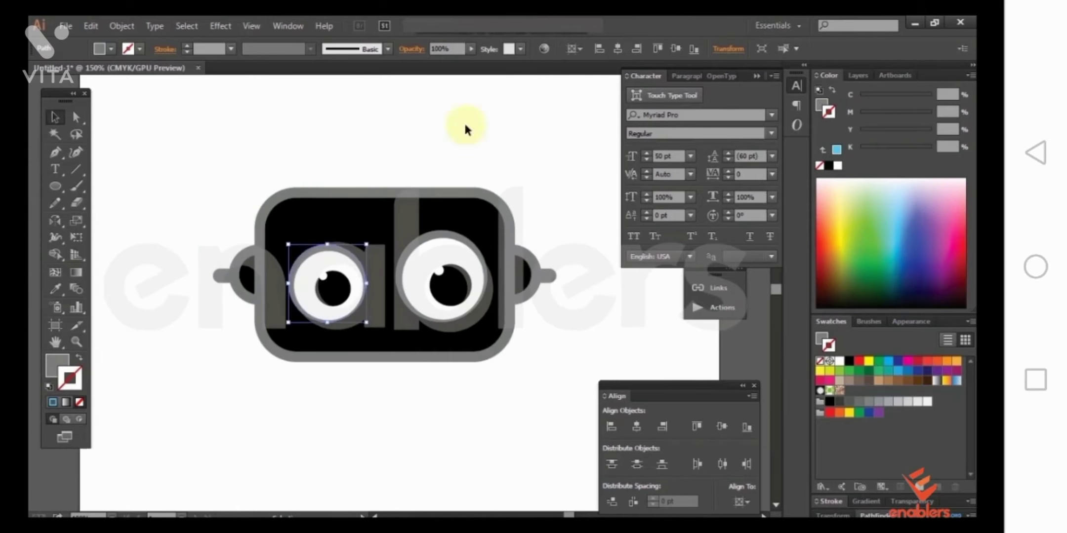
pyautogui.moveTo(454, 207); pyautogui.dragTo(406, 200)
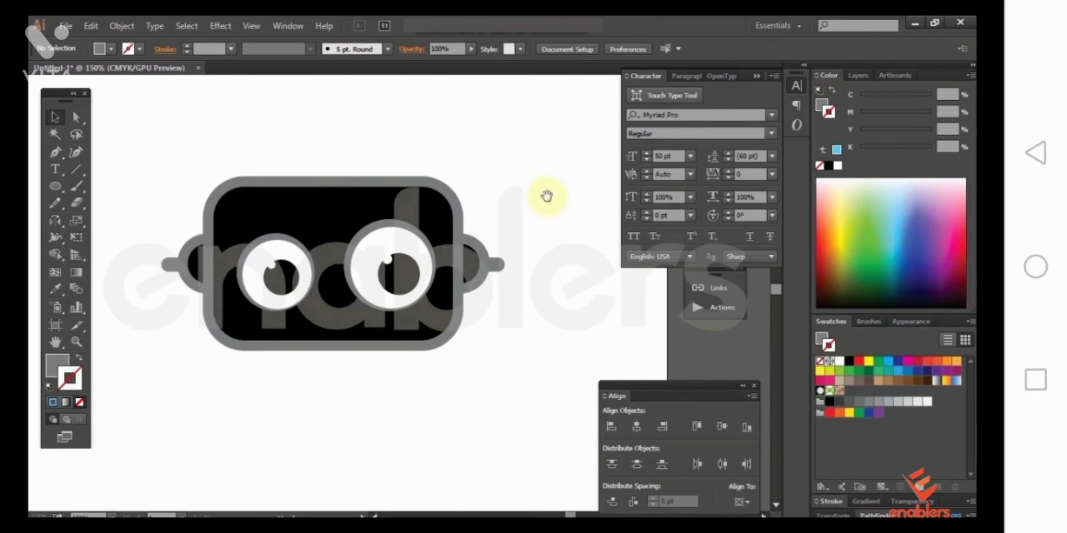
pyautogui.click(400, 280)
pyautogui.keyDown('shift'); pyautogui.click(401, 280); pyautogui.keyUp('shift')
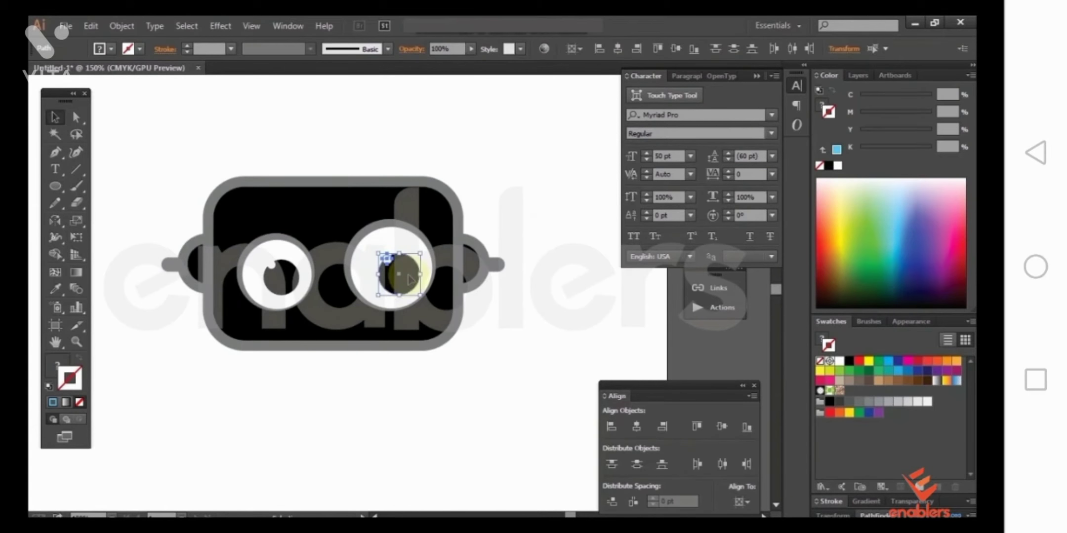
pyautogui.moveTo(405, 274); pyautogui.dragTo(402, 274)
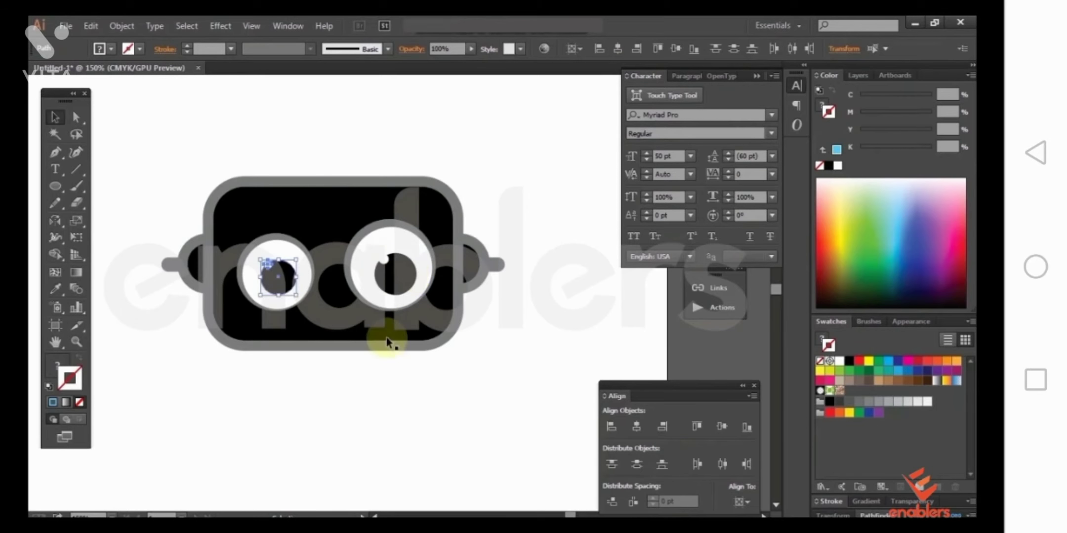
pyautogui.click(460, 354)
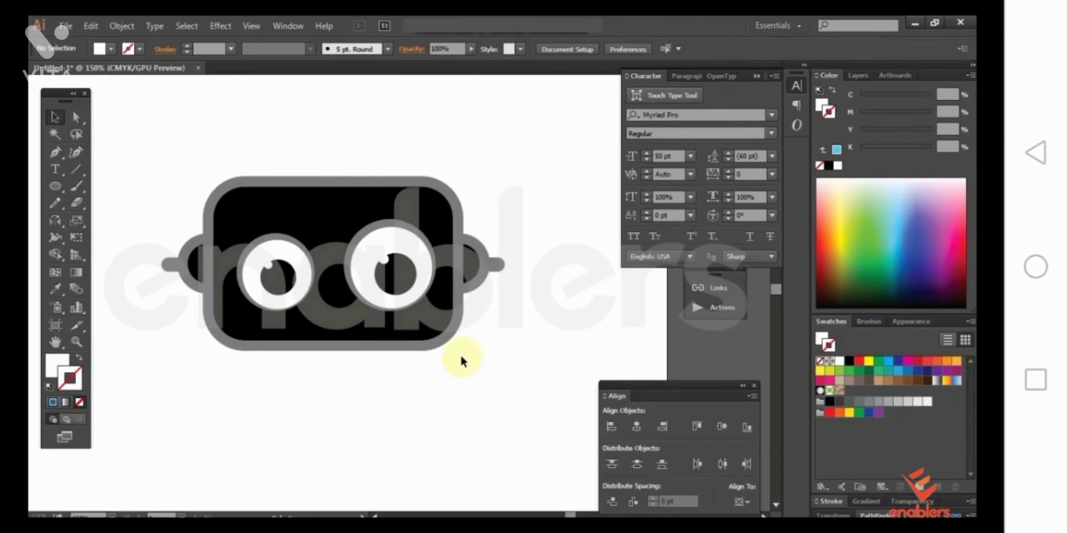
# Step: Duplicate the whole robot face and place the copy beside the artboard, to the right of the original
pyautogui.rightClick(455, 399)
pyautogui.click(491, 376)
pyautogui.moveTo(557, 405); pyautogui.dragTo(147, 139)
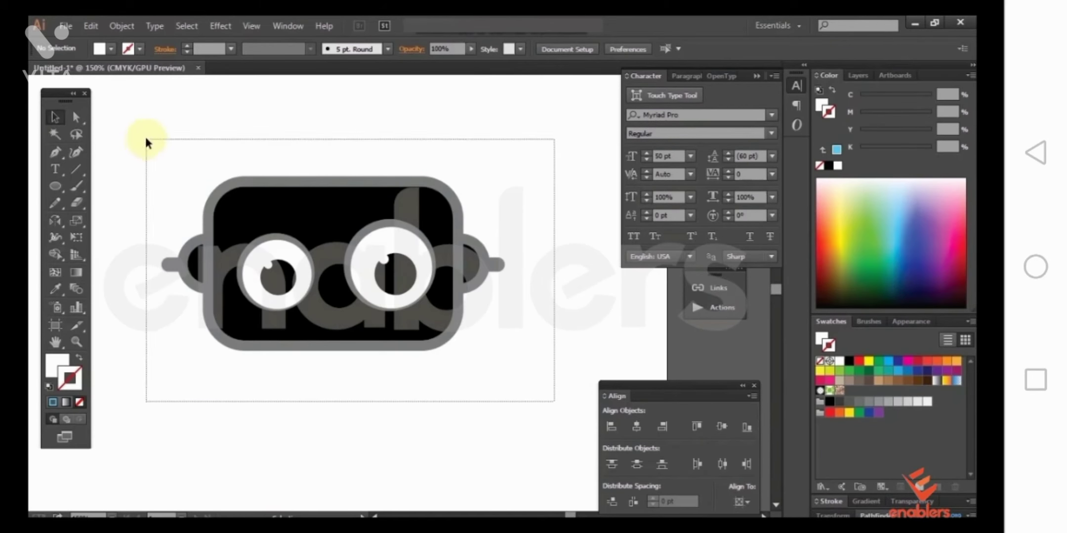
pyautogui.moveTo(343, 267); pyautogui.dragTo(486, 296)
pyautogui.hotkey('ctrl', '-')
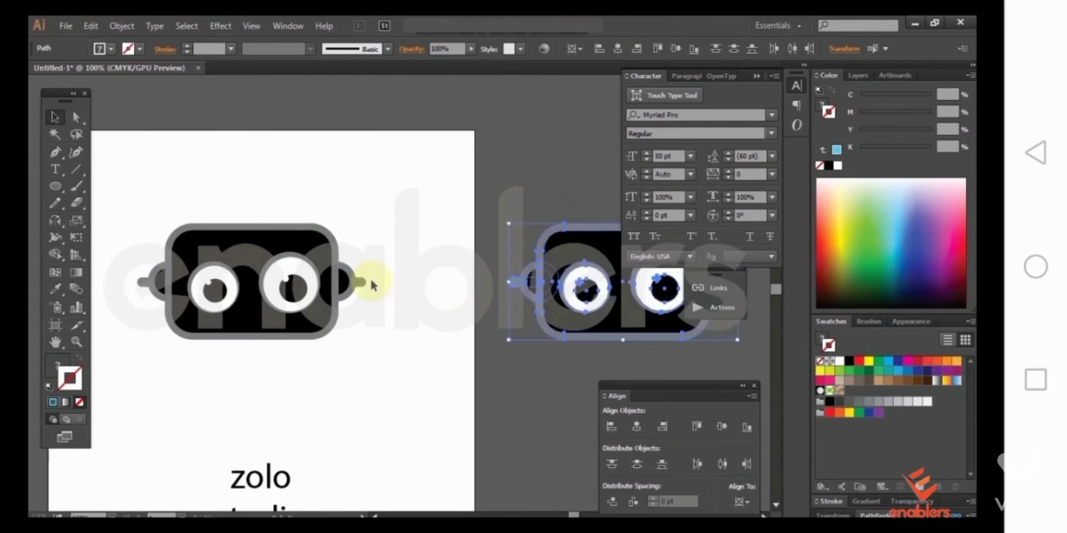
pyautogui.moveTo(333, 285); pyautogui.dragTo(364, 362)
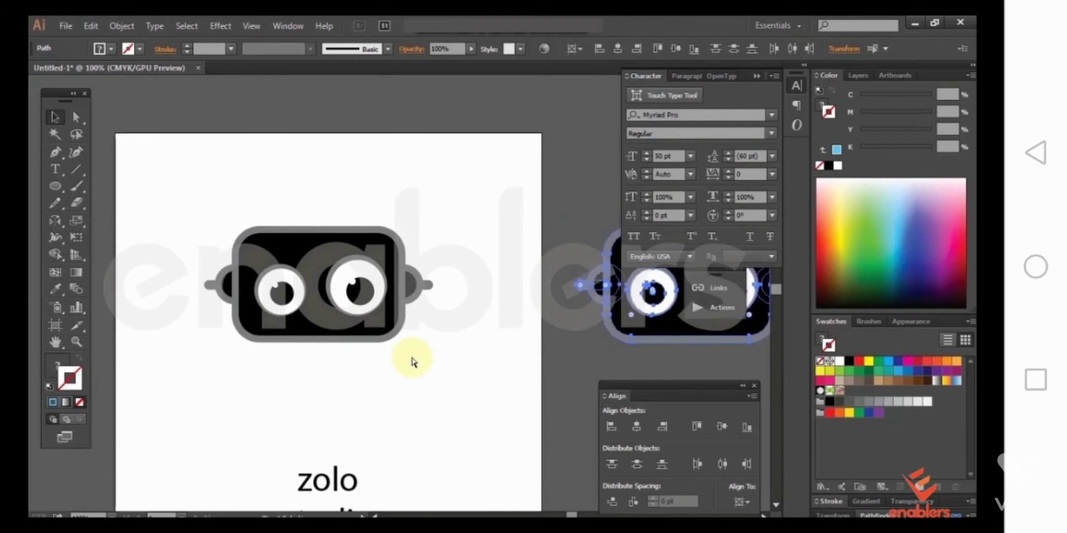
pyautogui.hotkey('ctrl', '+')
pyautogui.rightClick(585, 343)
pyautogui.click(472, 352)
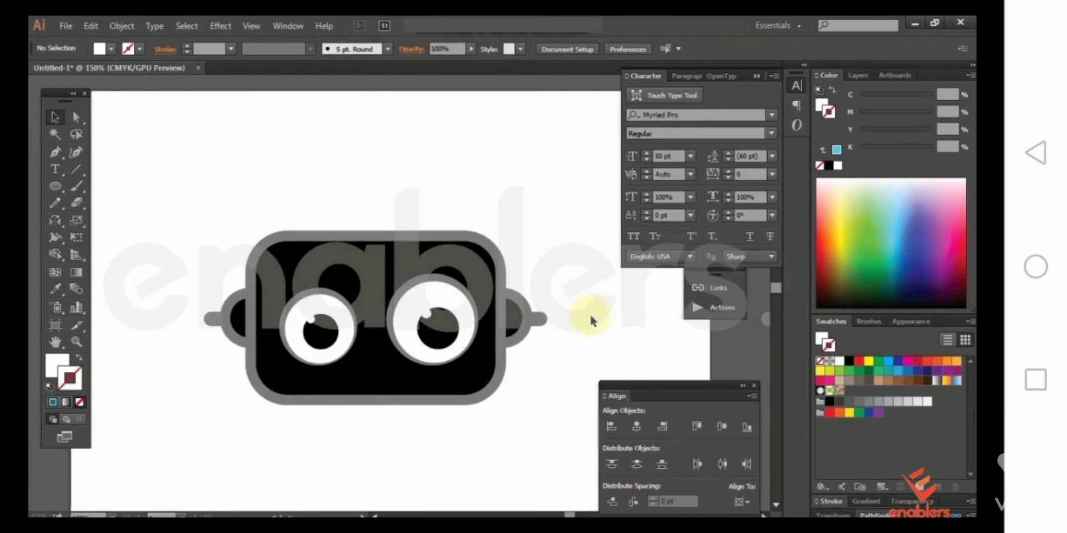
# Step: Draw a curved antenna path with the Pen tool, rising from the middle of the head's top edge and bending right
pyautogui.press('p')
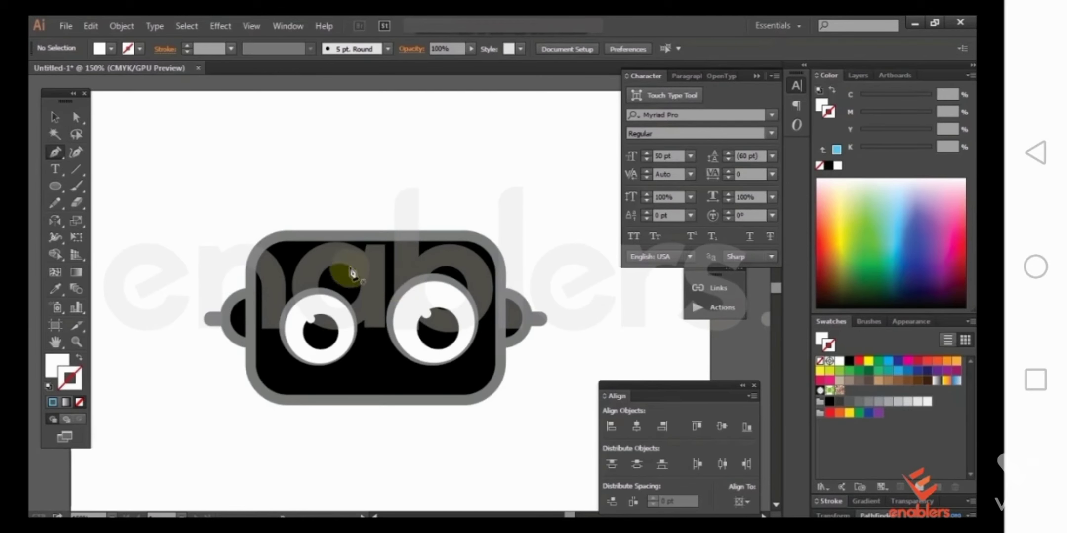
pyautogui.moveTo(371, 246); pyautogui.dragTo(339, 262)
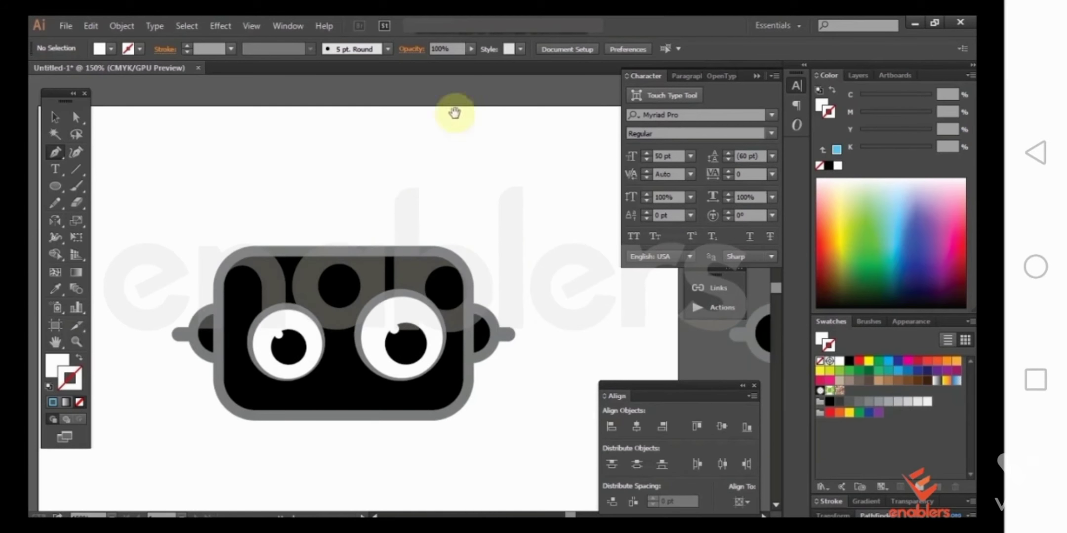
pyautogui.click(344, 251)
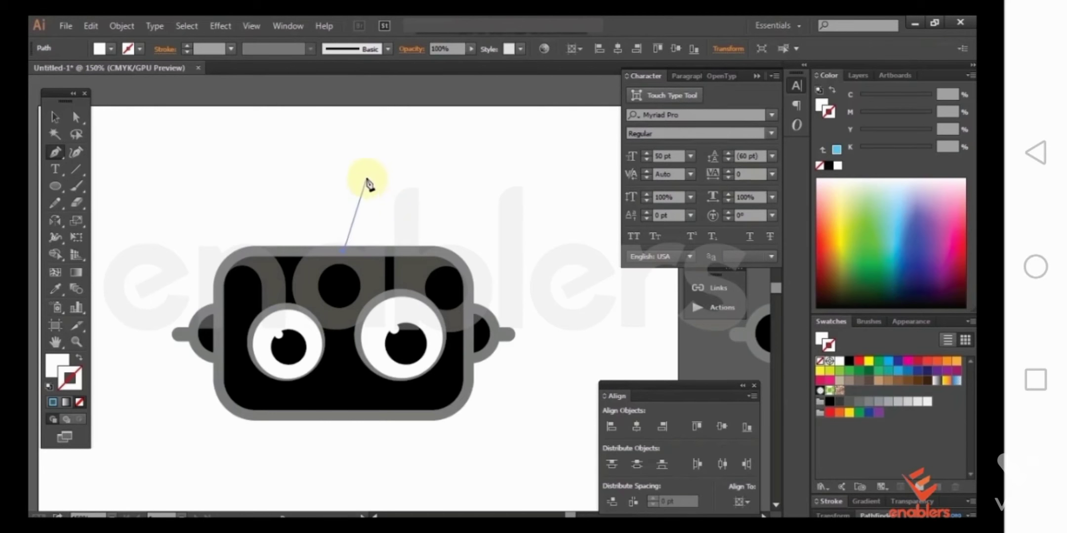
pyautogui.moveTo(385, 166); pyautogui.dragTo(422, 151)
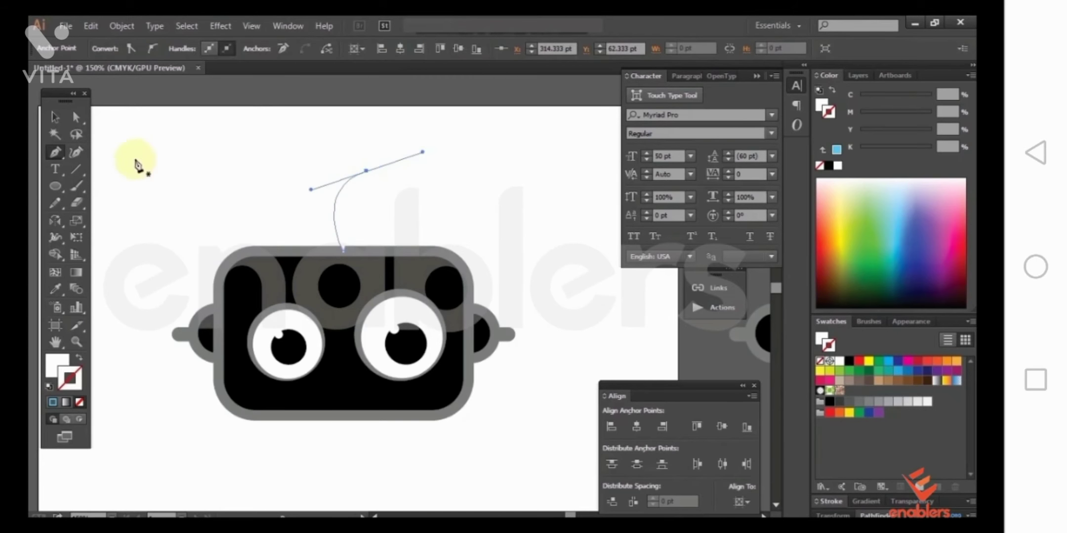
pyautogui.click(45, 118)
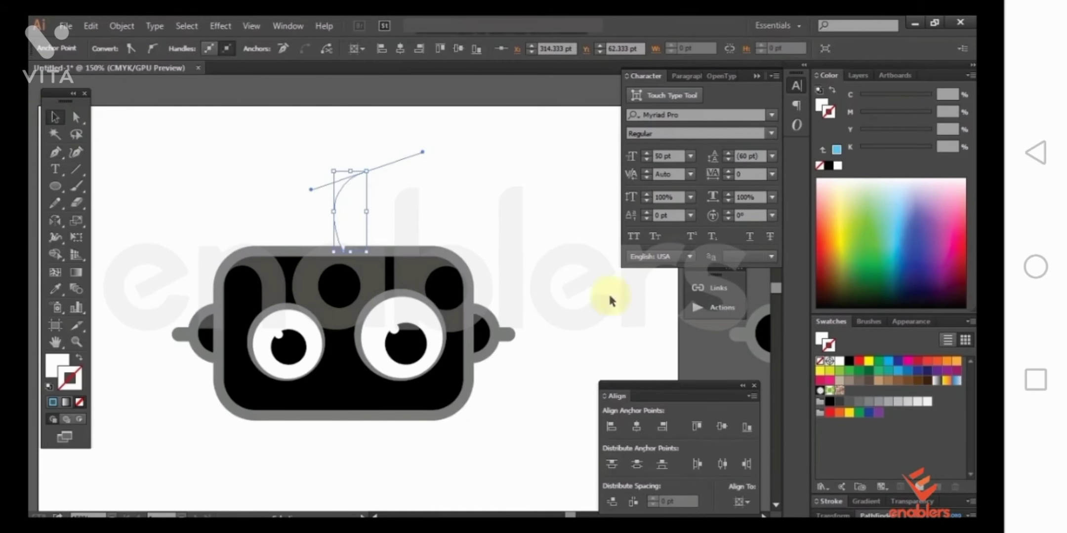
# Step: Give the antenna path a black stroke and no fill
pyautogui.click(850, 362)
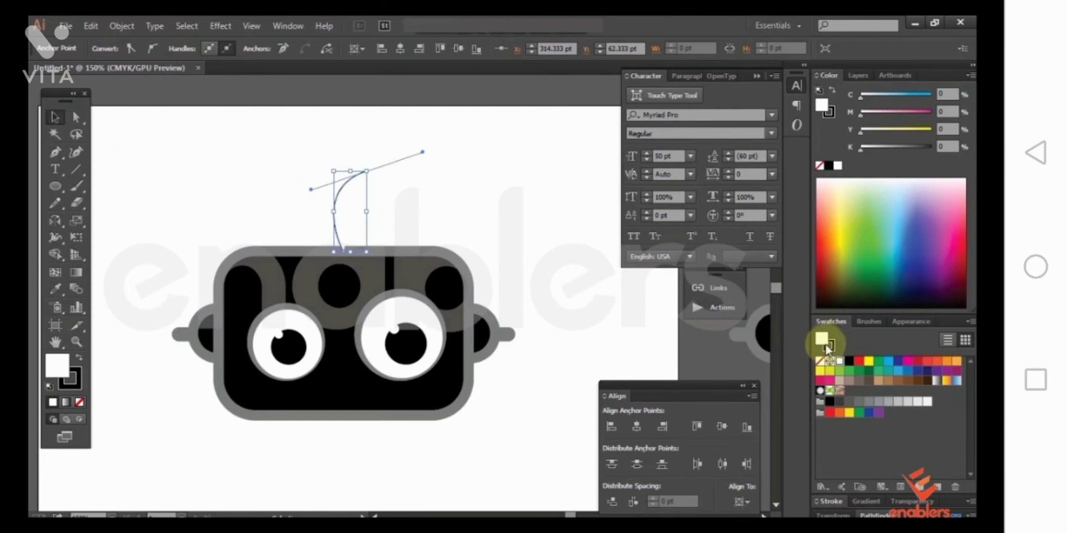
pyautogui.click(820, 364)
pyautogui.click(429, 202)
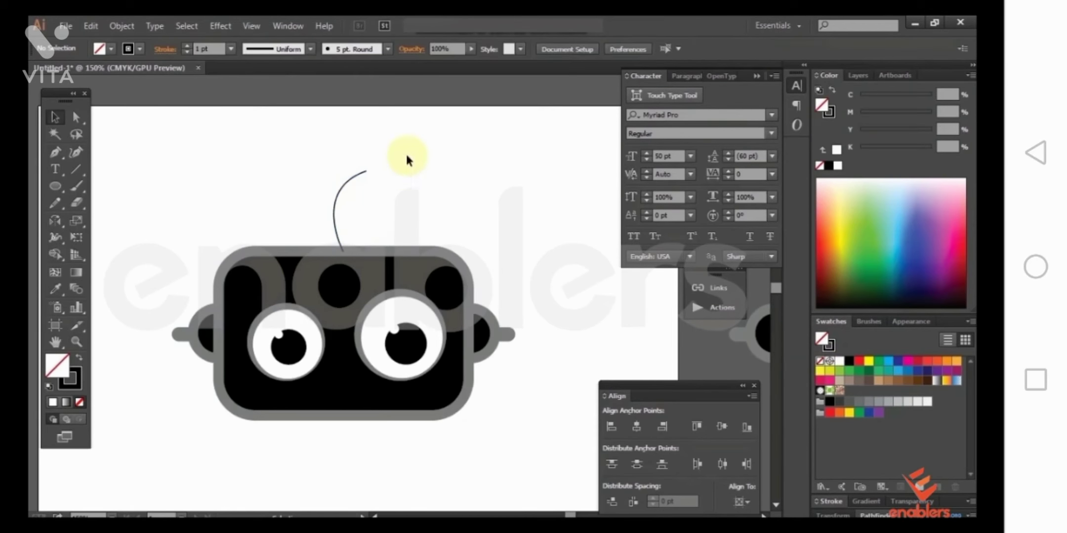
# Step: Set the antenna path's stroke weight to 10 pt and deselect it
pyautogui.click(338, 186)
pyautogui.click(831, 501)
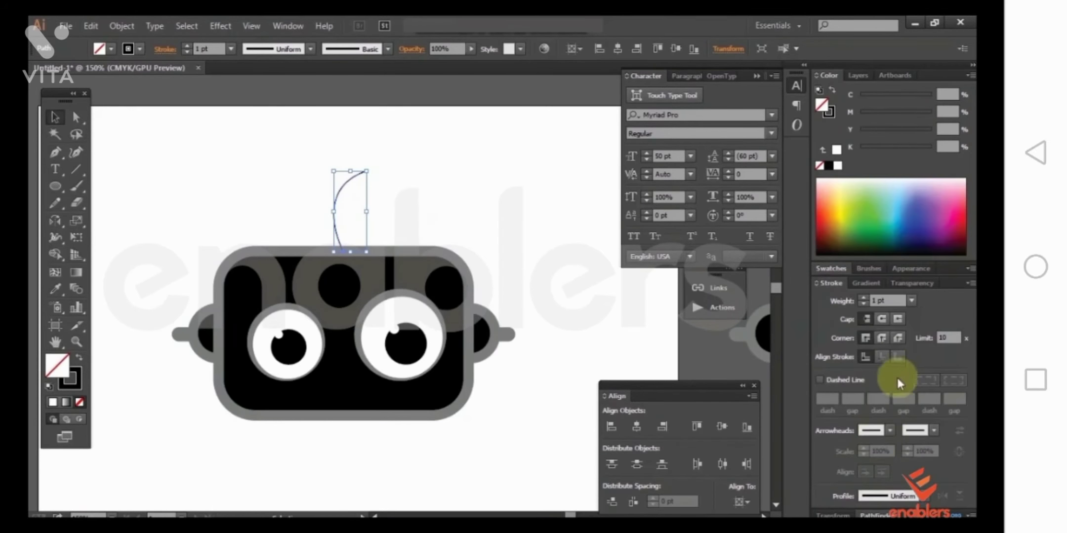
pyautogui.write('10')
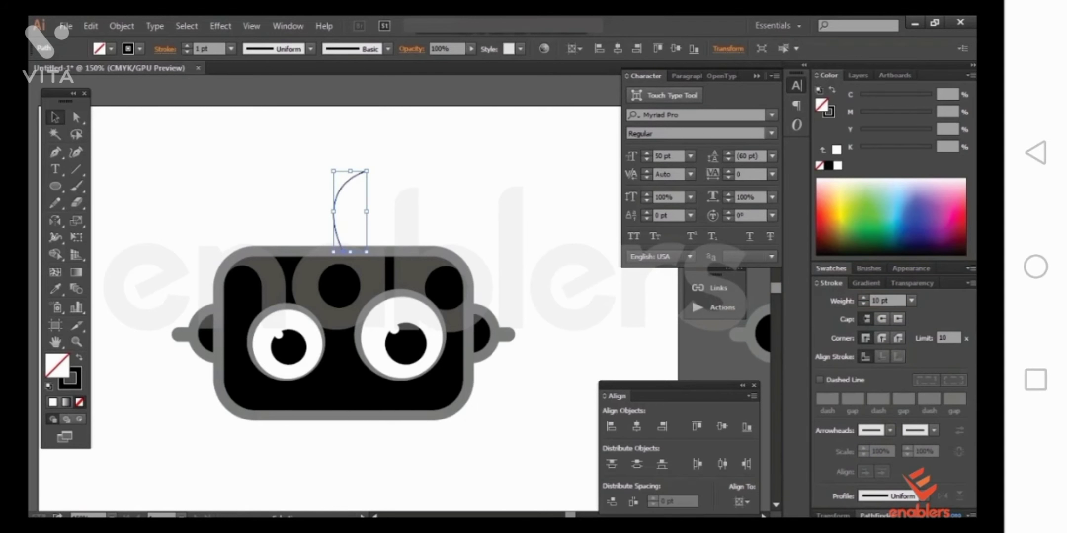
pyautogui.press('Return')
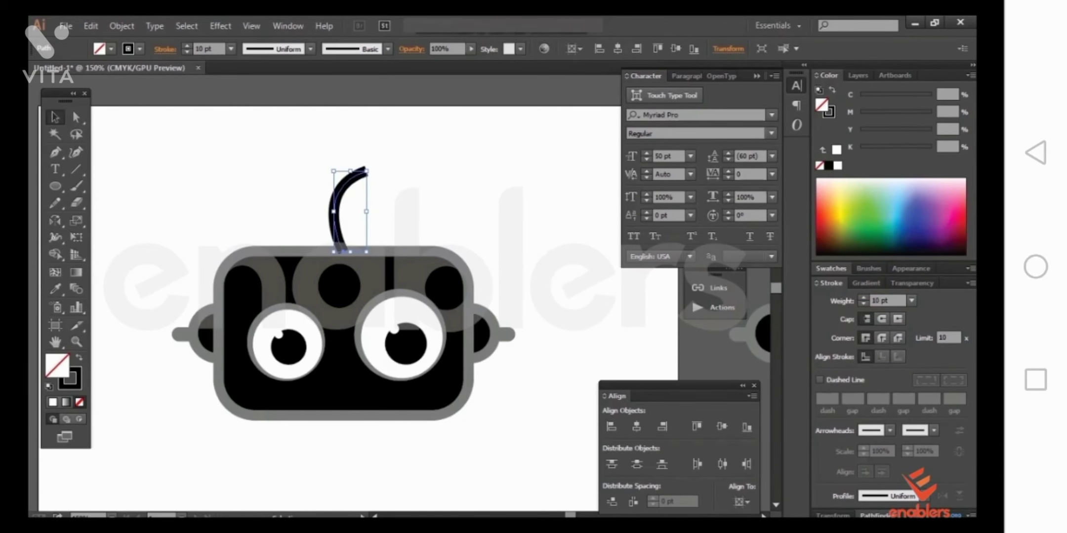
pyautogui.click(452, 202)
pyautogui.click(353, 191)
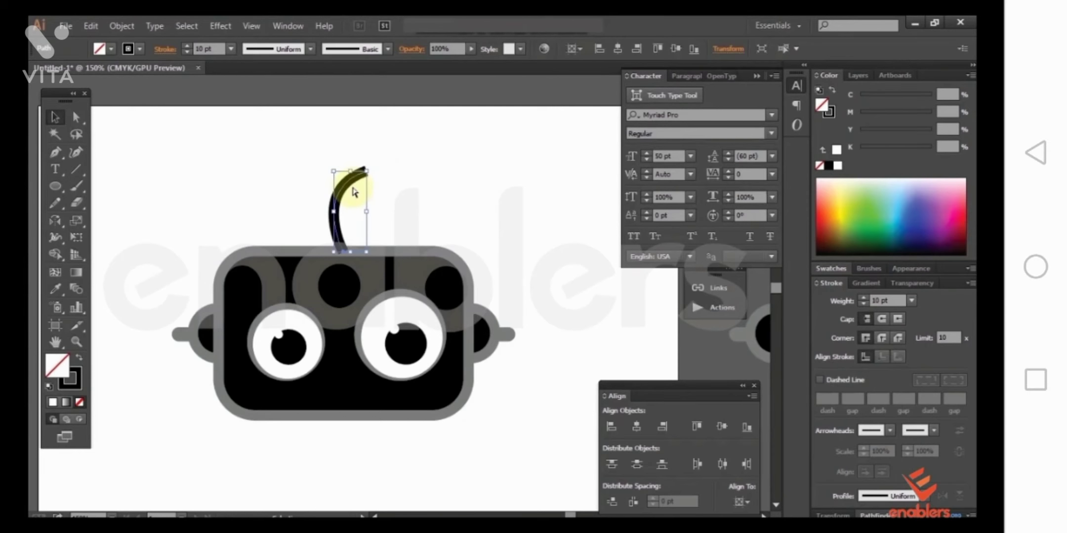
pyautogui.click(371, 202)
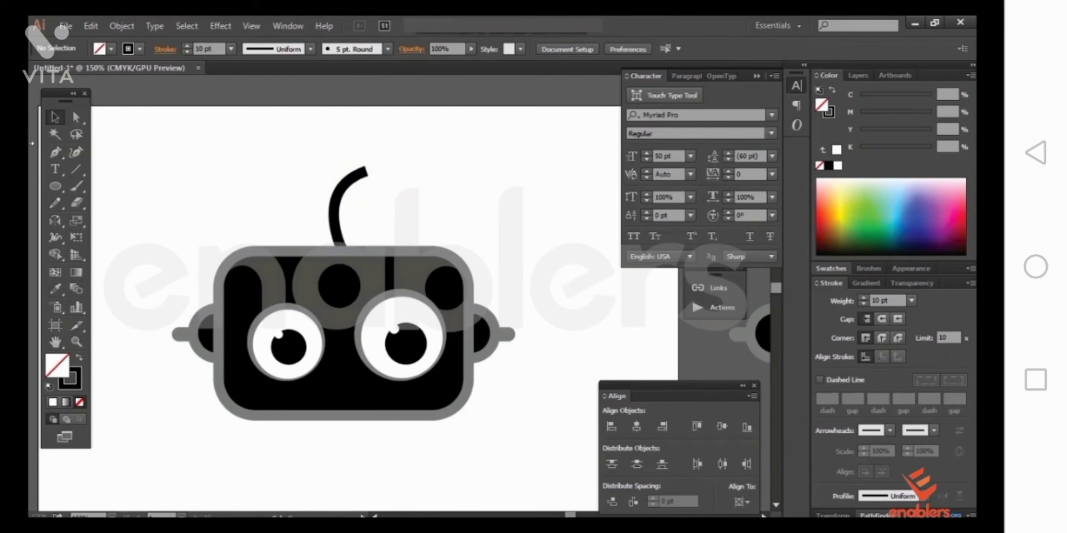
# Step: Draw a small circle with a black outline at the upper end of the antenna using the Ellipse tool
pyautogui.click(55, 187)
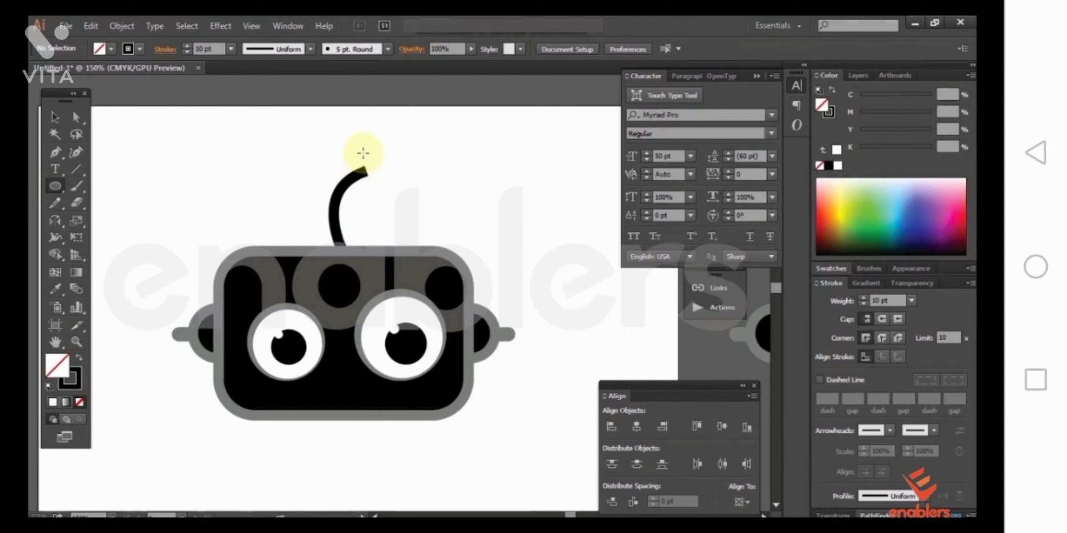
pyautogui.moveTo(363, 153); pyautogui.dragTo(387, 188)
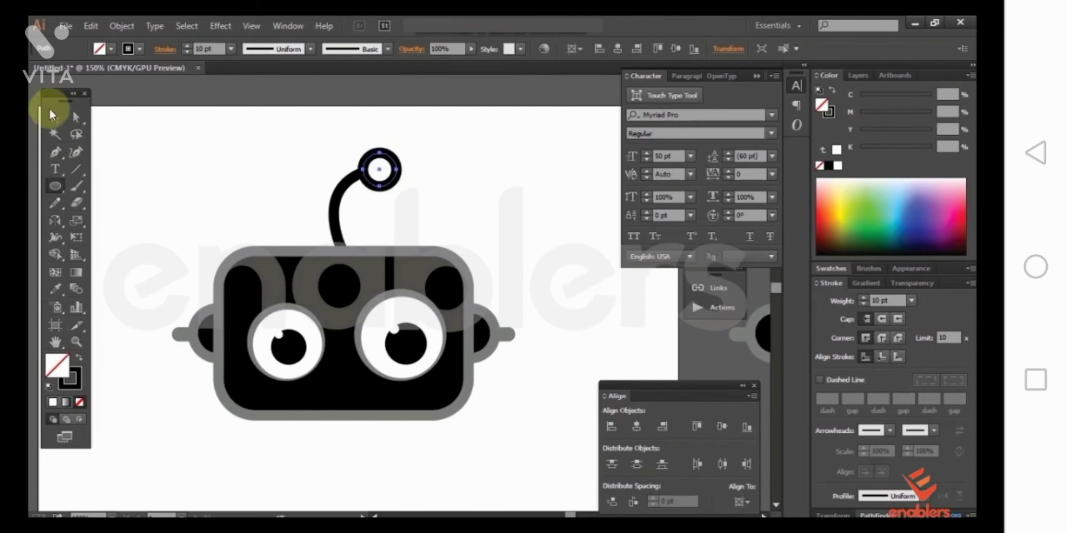
# Step: Make the antenna's tip circle solid black with no outline and centre it over the upper end of the curve
pyautogui.click(53, 115)
pyautogui.hotkey('shift', 'x')
pyautogui.click(390, 186)
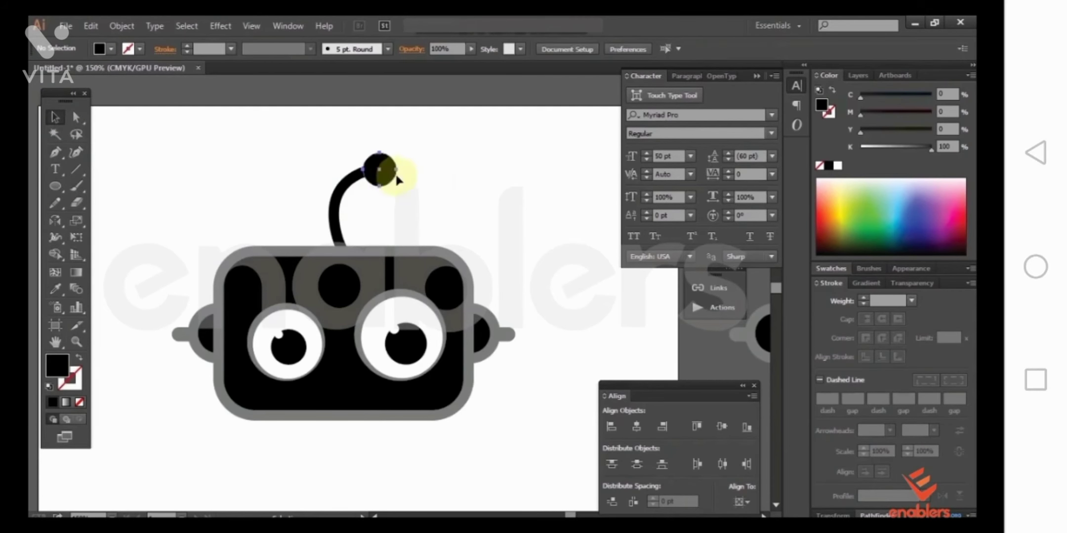
pyautogui.moveTo(396, 181); pyautogui.dragTo(427, 180)
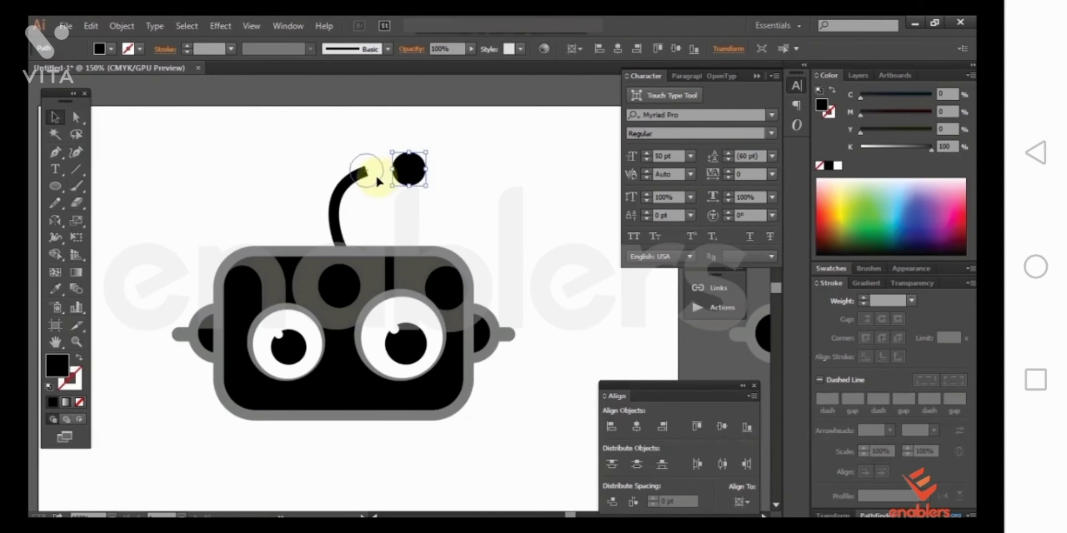
pyautogui.hotkey('ctrl', 'z')
pyautogui.click(437, 184)
pyautogui.click(365, 172)
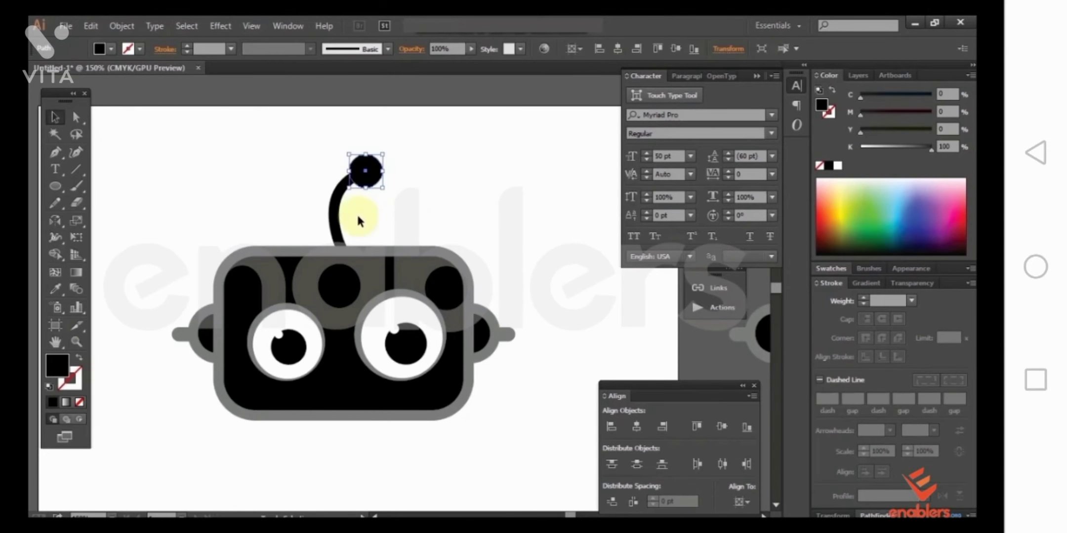
# Step: Scale the antenna and its tip circle down together slightly, and set the antenna path's stroke weight to 7 pt
pyautogui.keyDown('shift'); pyautogui.click(355, 209); pyautogui.keyUp('shift')
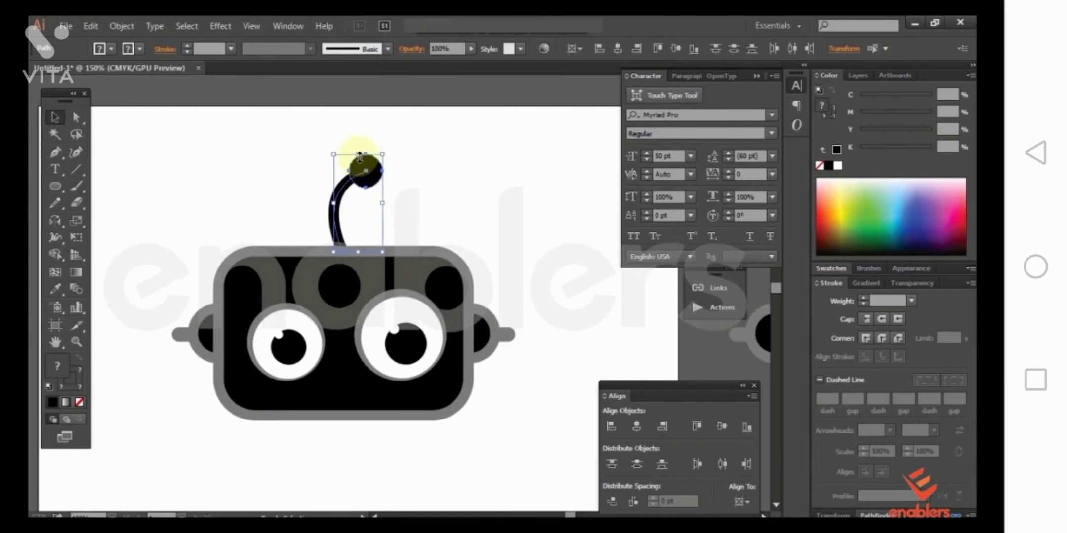
pyautogui.moveTo(360, 157); pyautogui.dragTo(360, 169)
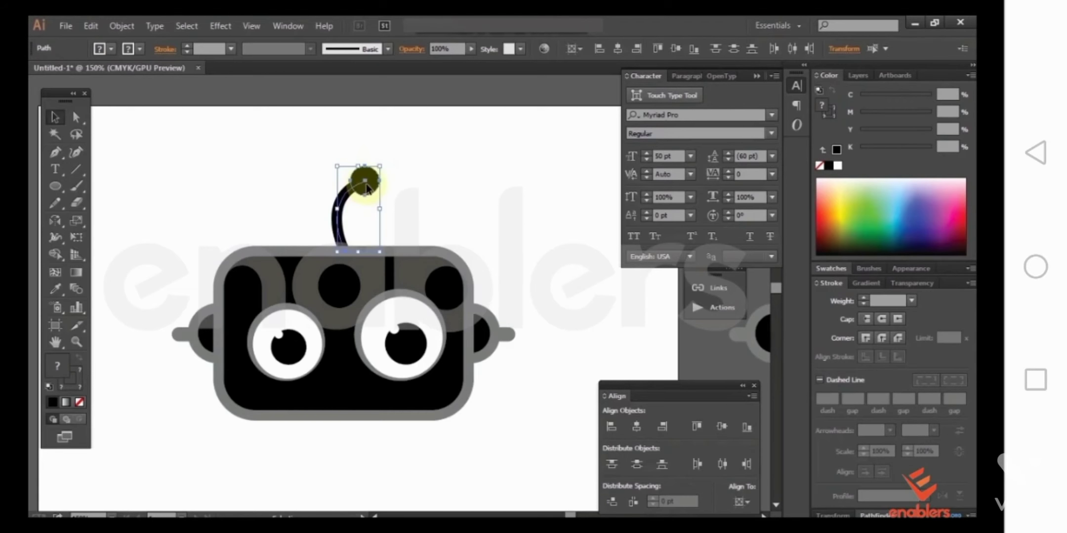
pyautogui.moveTo(374, 222); pyautogui.dragTo(324, 228)
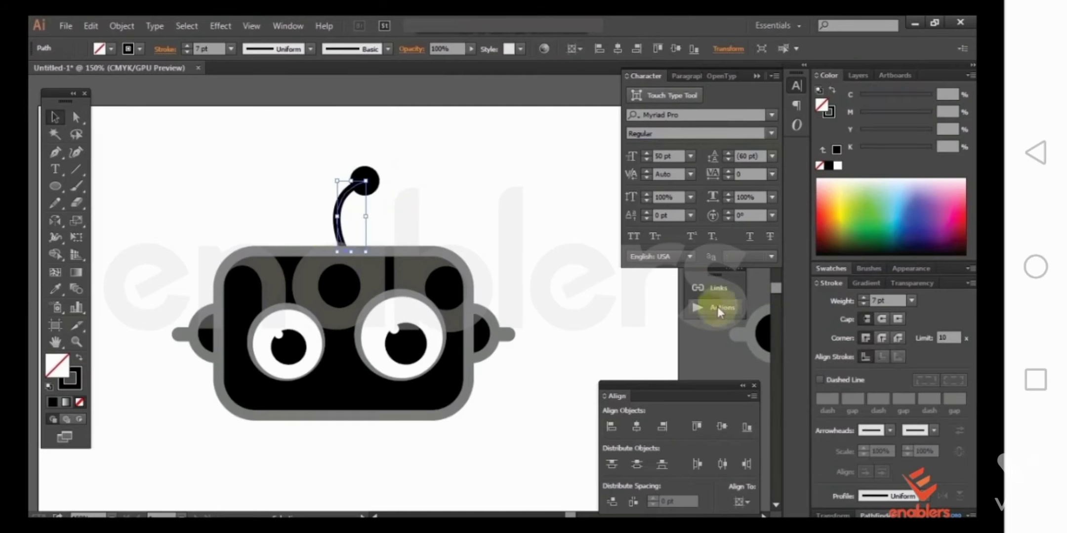
pyautogui.click(485, 231)
pyautogui.rightClick(461, 183)
pyautogui.click(431, 190)
pyautogui.click(368, 179)
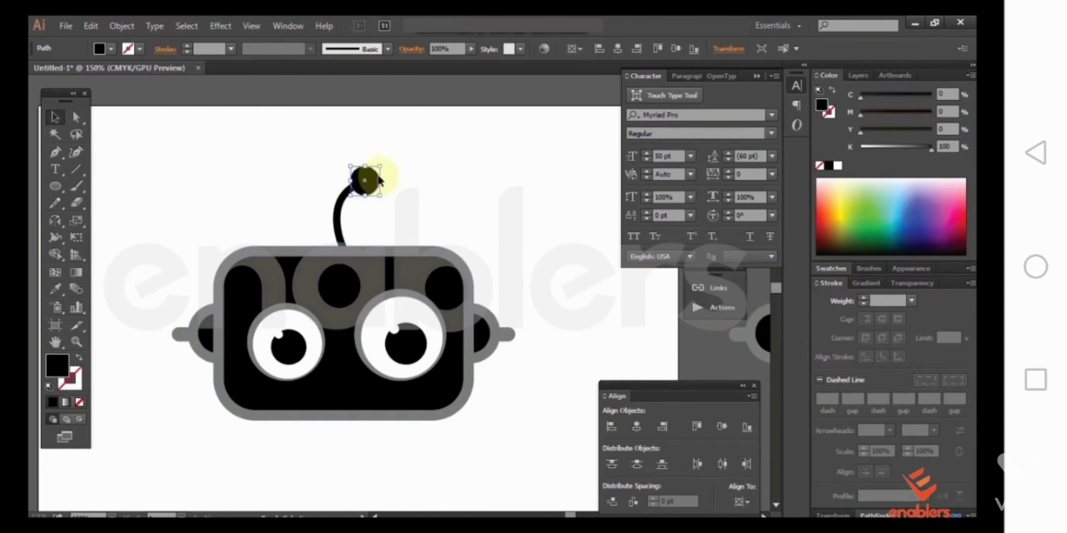
pyautogui.click(390, 165)
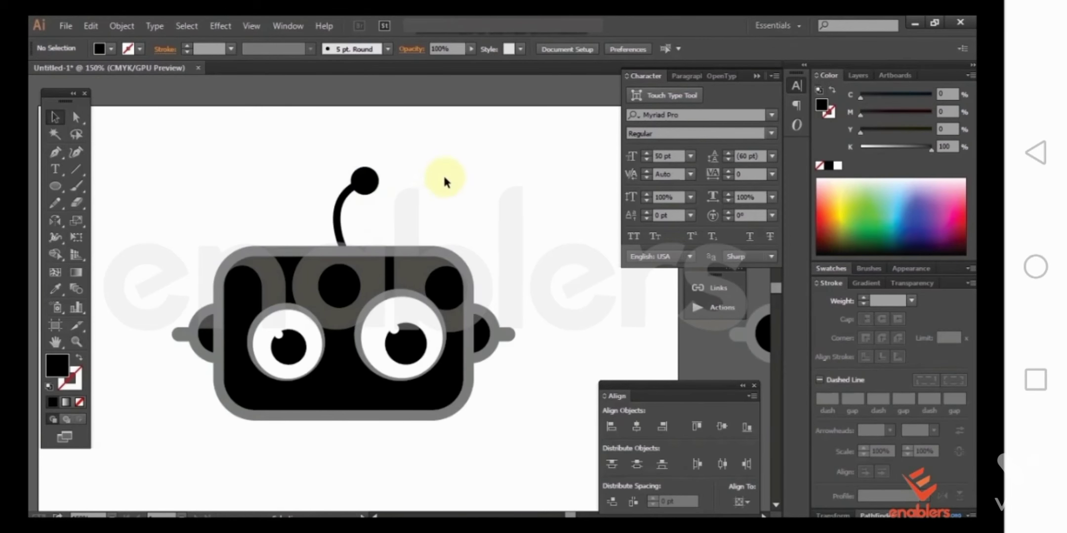
# Step: Duplicate the antenna's tip circle to the antenna's base, half hidden behind the head's top edge
pyautogui.moveTo(423, 152); pyautogui.dragTo(312, 209)
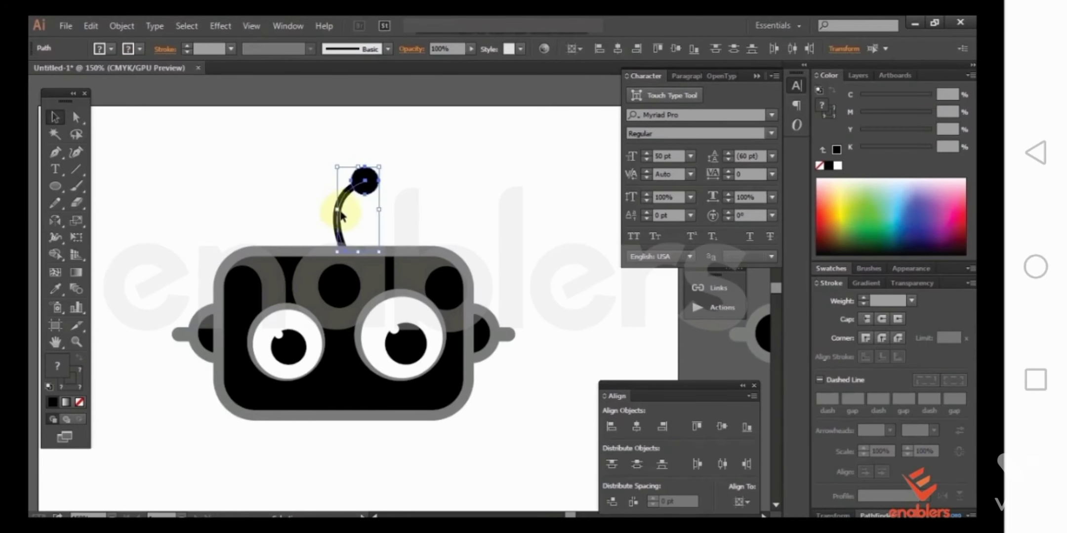
pyautogui.click(421, 219)
pyautogui.click(368, 185)
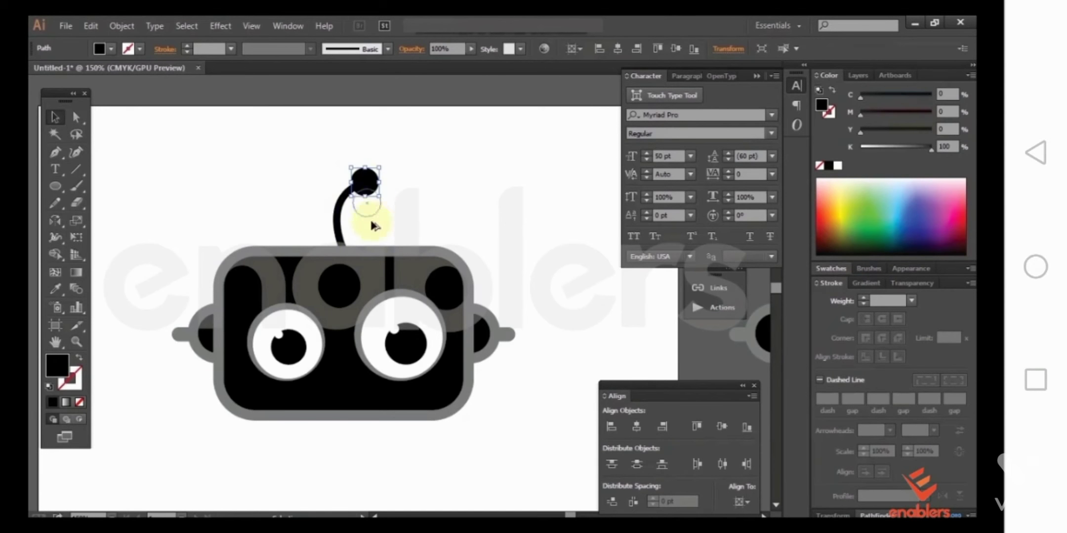
pyautogui.click(347, 238)
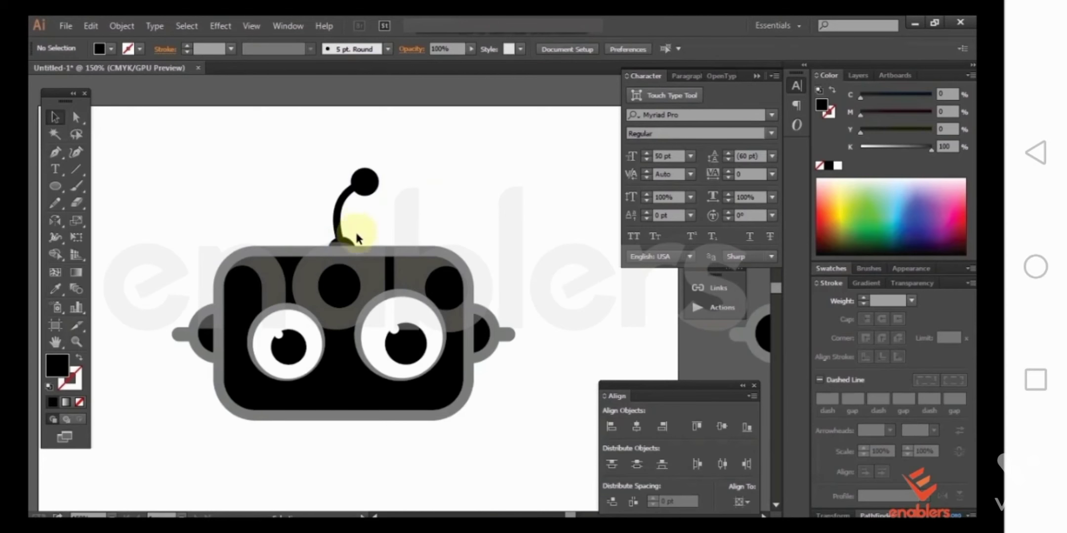
pyautogui.click(348, 245)
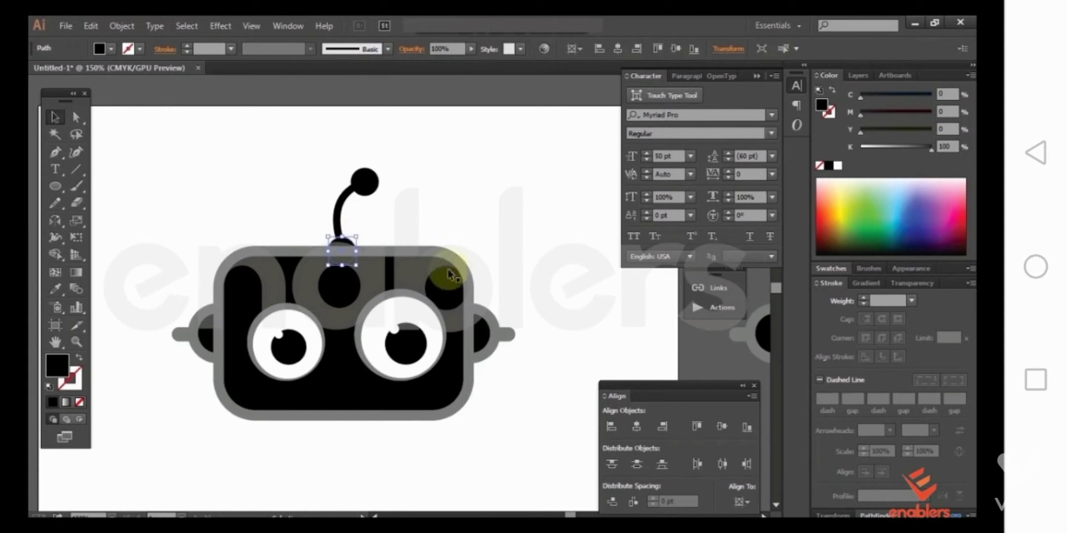
pyautogui.click(440, 226)
pyautogui.scroll(-2, 346, 149)
pyautogui.rightClick(324, 121)
pyautogui.press('Escape')
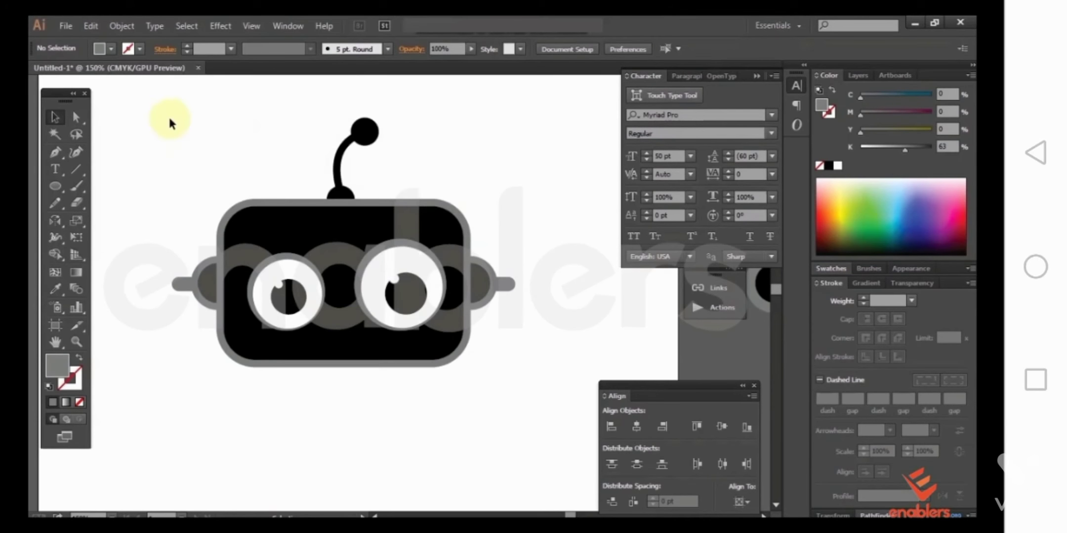
# Step: Expand the curved antenna path into a filled shape, deselect it and check the whole artboard
pyautogui.moveTo(148, 98); pyautogui.dragTo(486, 403)
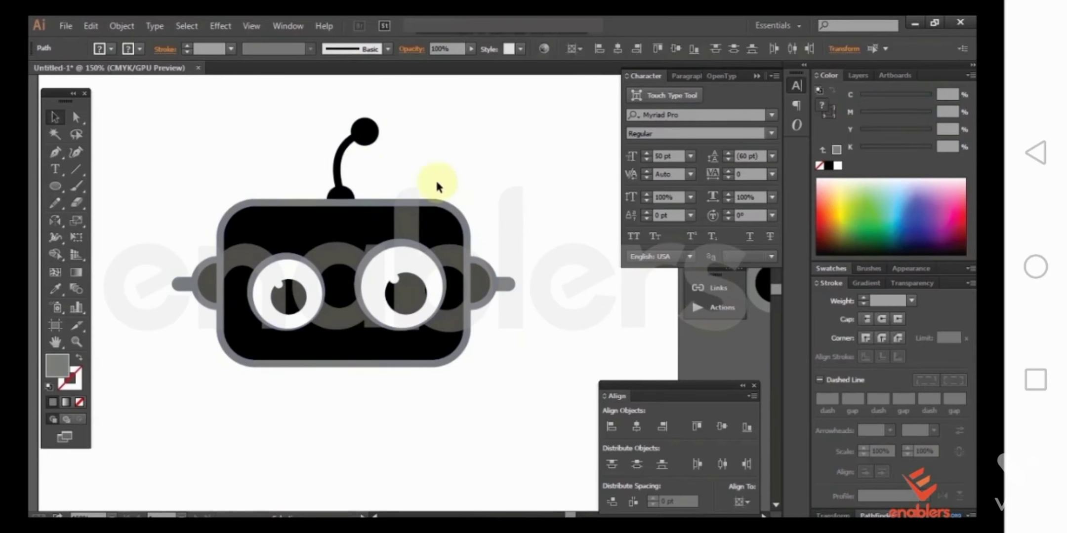
pyautogui.moveTo(362, 172); pyautogui.dragTo(316, 156)
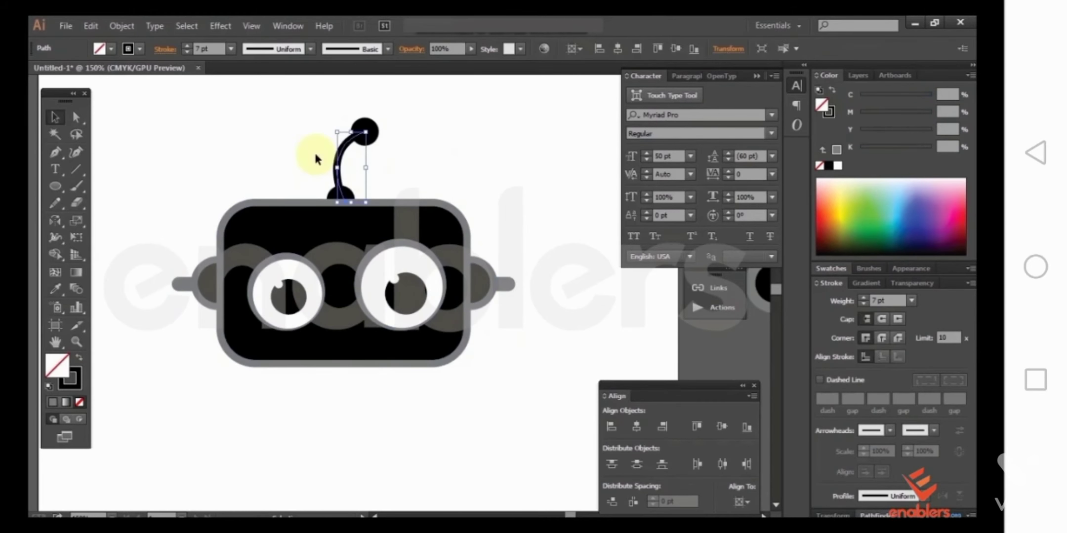
pyautogui.click(121, 26)
pyautogui.click(234, 175)
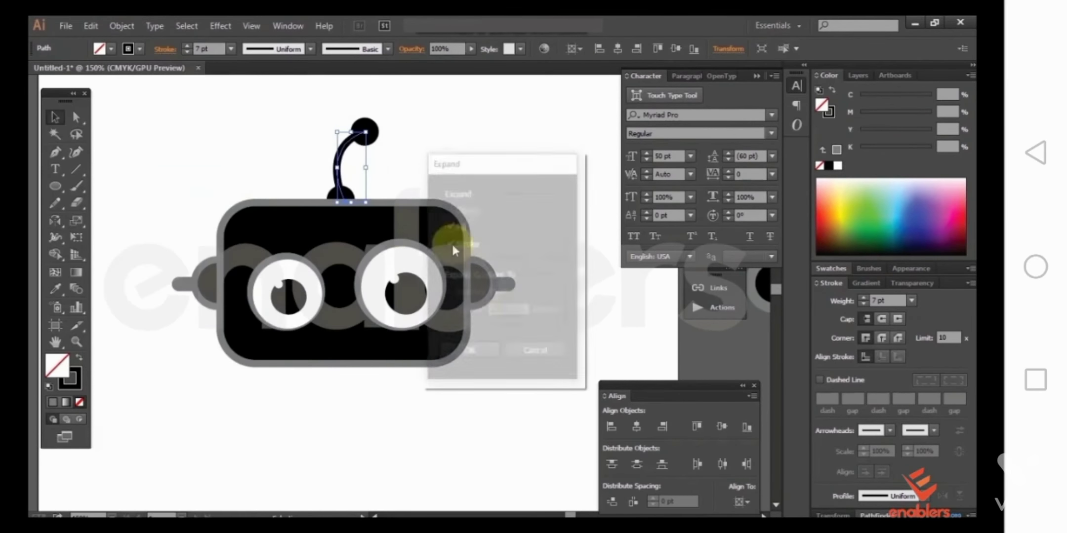
pyautogui.click(460, 356)
pyautogui.rightClick(514, 400)
pyautogui.moveTo(514, 410); pyautogui.dragTo(130, 103)
pyautogui.click(527, 208)
pyautogui.hotkey('ctrl', '0')
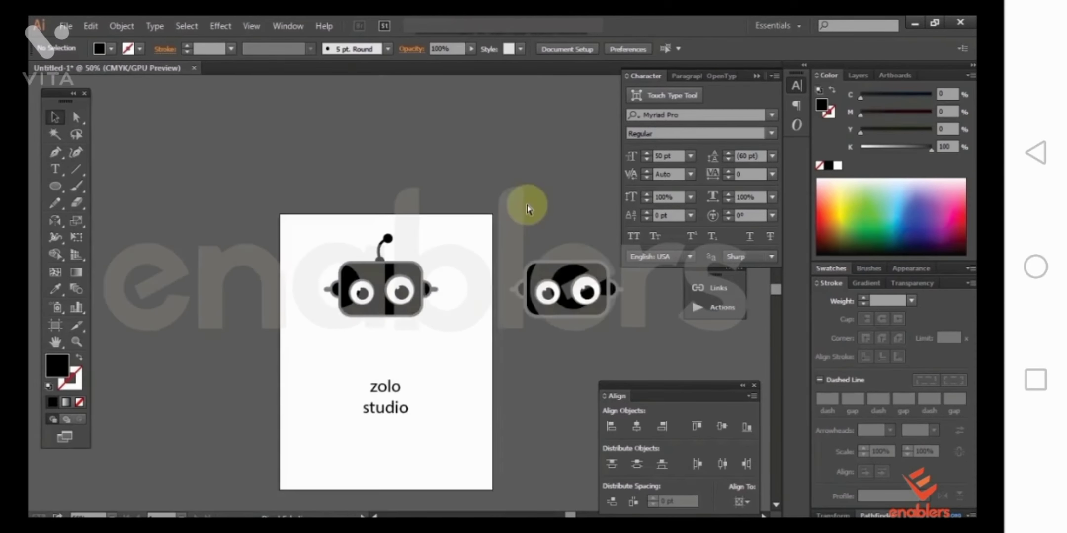
# Step: Fill the robot head's inner face rectangle with a red of C 32, M 100, Y 100, K 6.67
pyautogui.hotkey('ctrl', '1')
pyautogui.press('t')
pyautogui.hotkey('ctrl', '+')
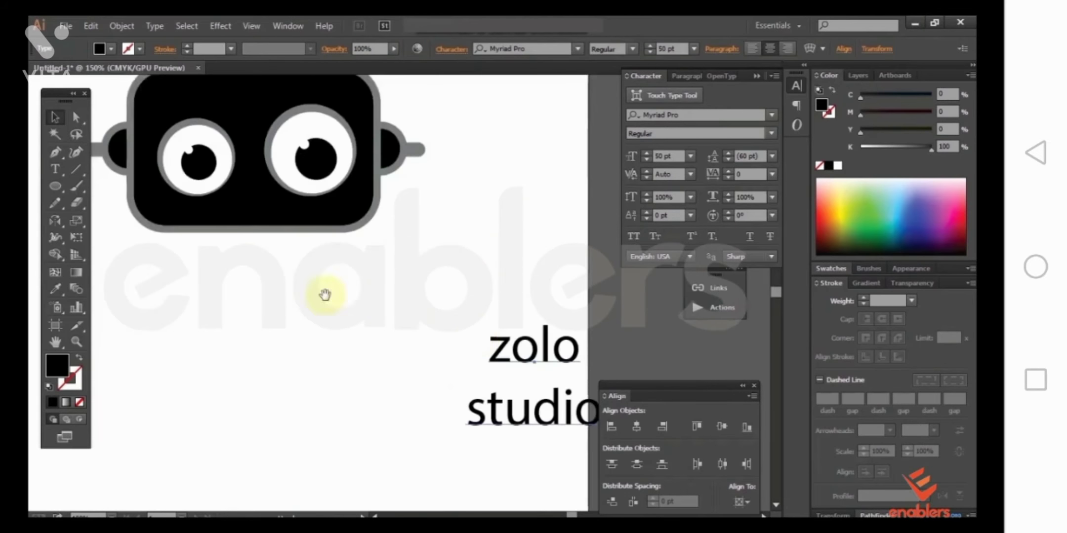
pyautogui.moveTo(326, 295); pyautogui.dragTo(426, 374)
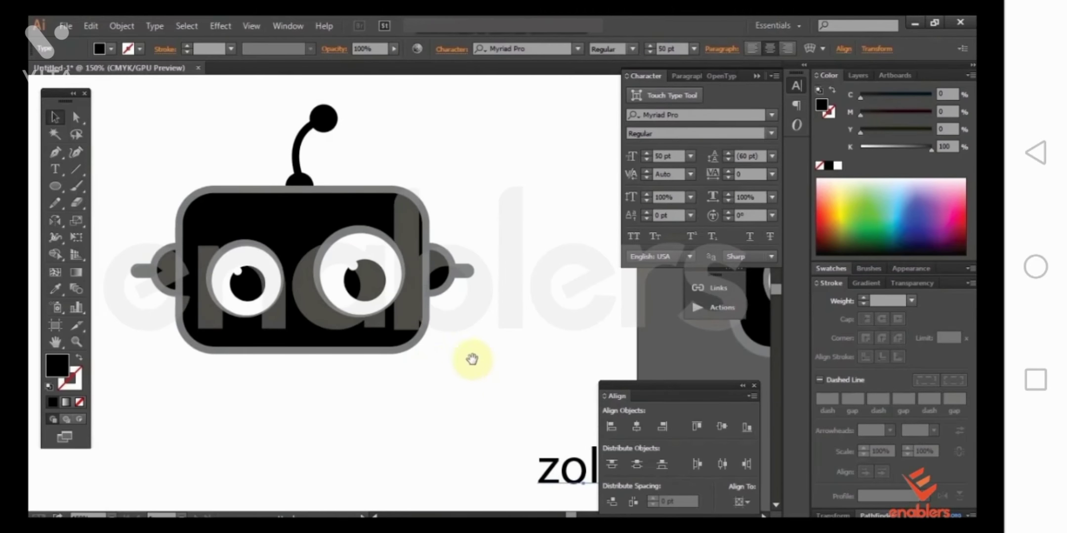
pyautogui.click(417, 207)
pyautogui.click(391, 213)
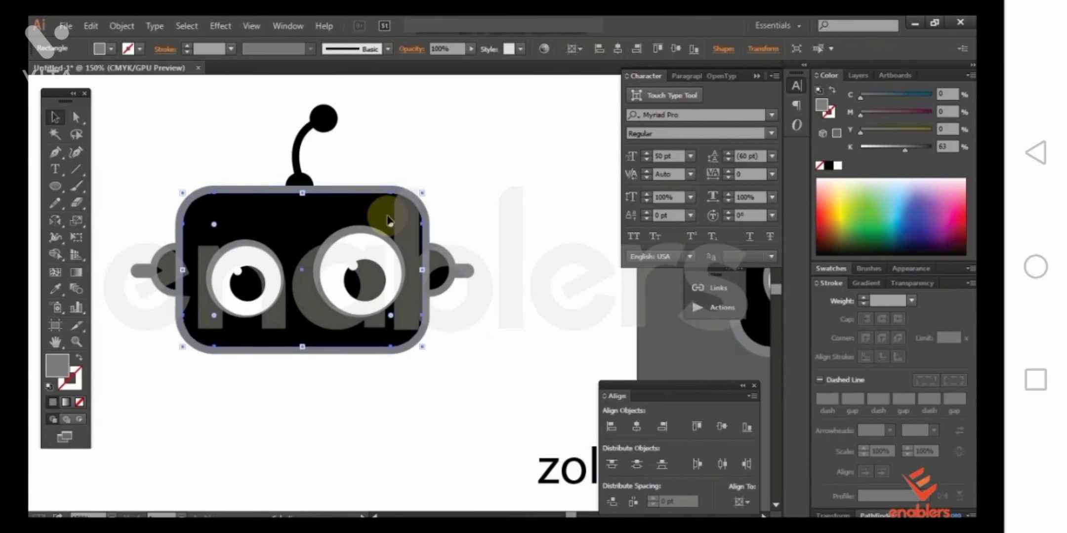
pyautogui.click(959, 226)
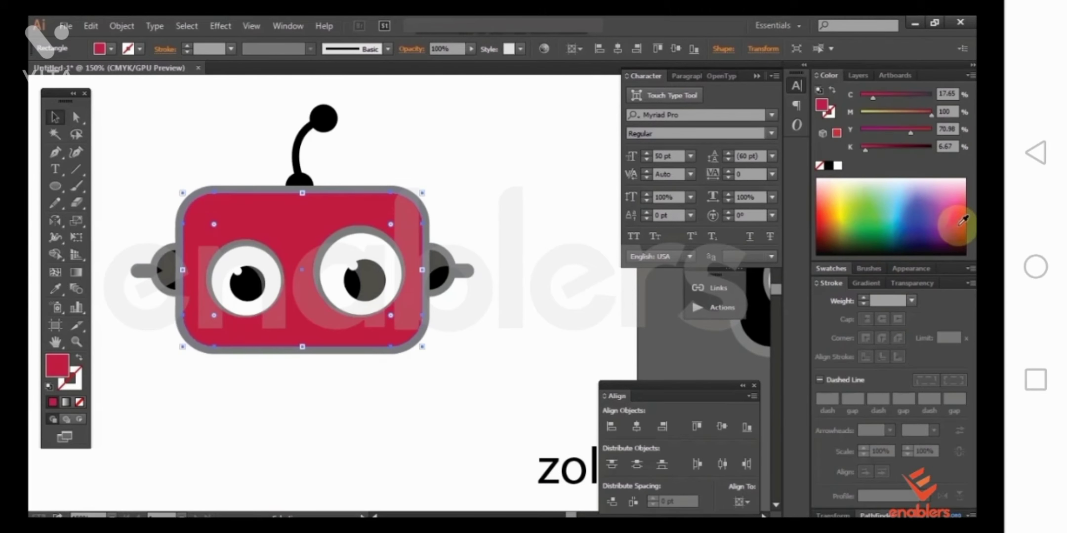
pyautogui.click(931, 130)
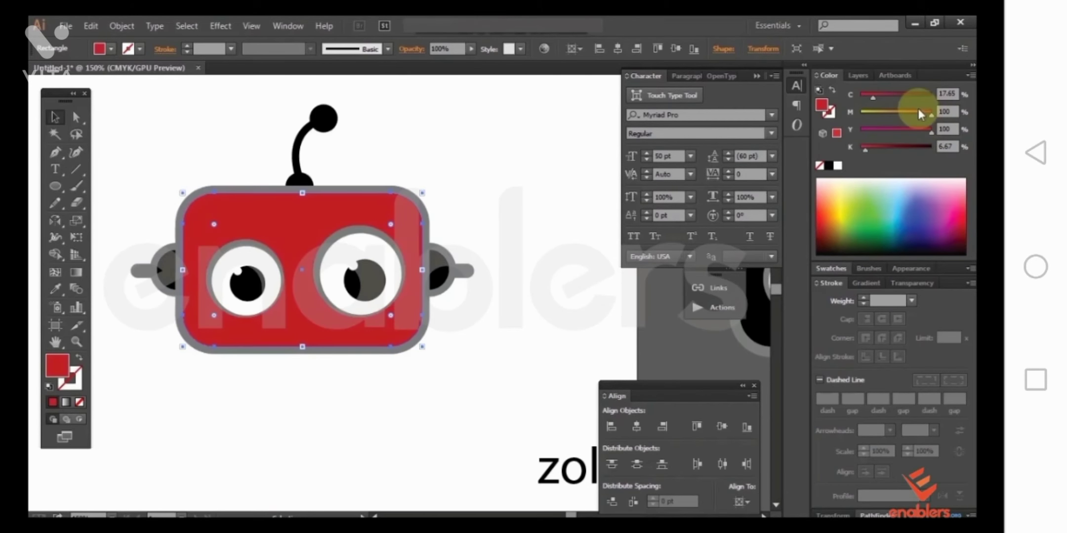
pyautogui.click(882, 97)
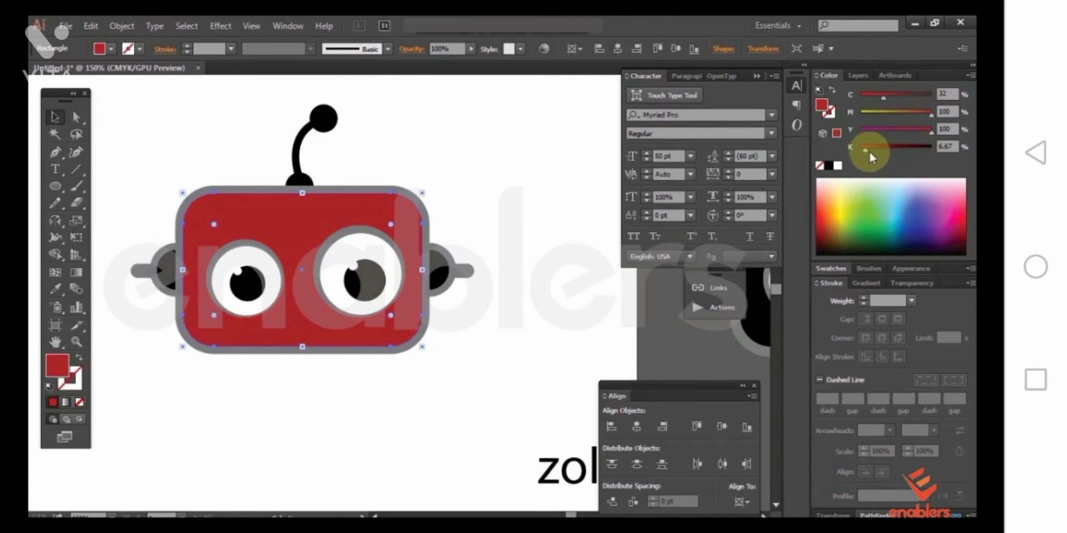
# Step: Change the inner face's fill to the pure red swatch, darken it to K 21 and deselect it
pyautogui.click(837, 269)
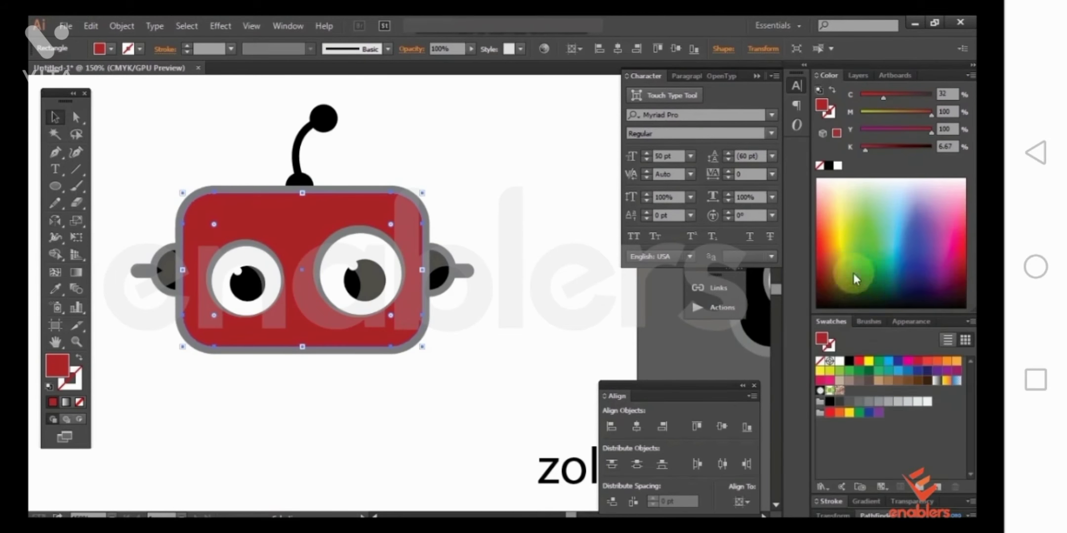
pyautogui.click(859, 363)
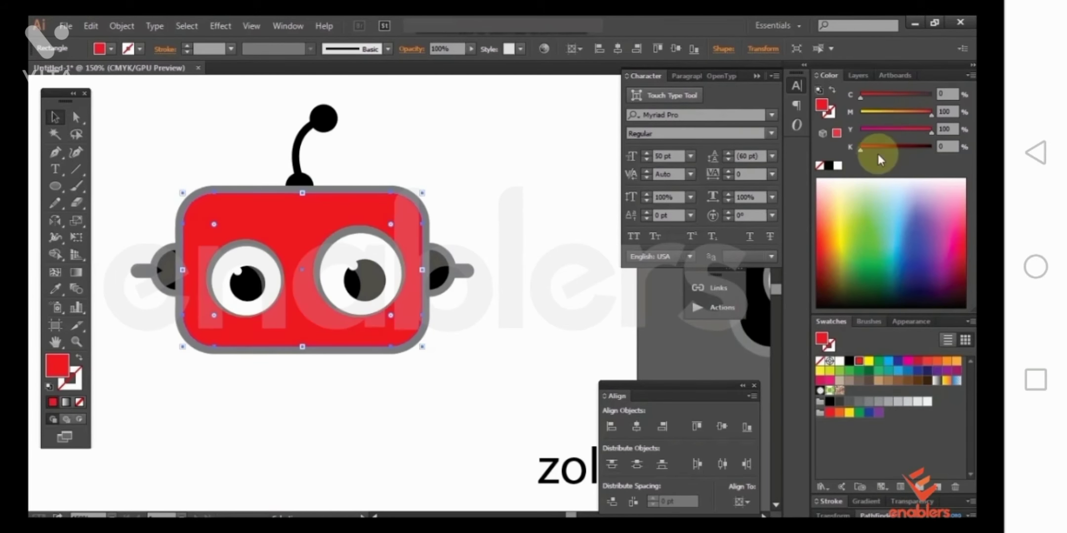
pyautogui.moveTo(876, 152); pyautogui.dragTo(874, 151)
pyautogui.click(554, 354)
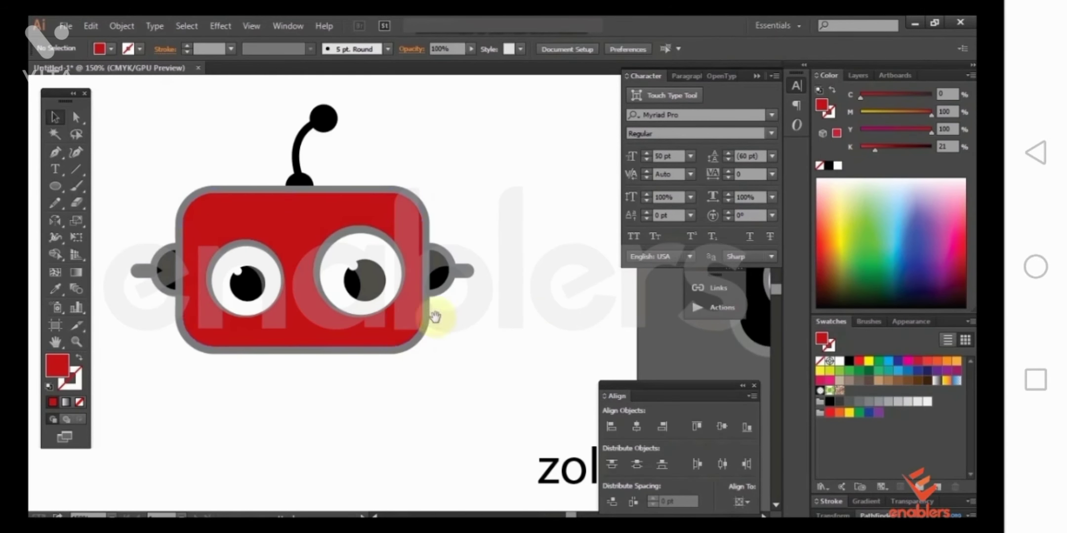
# Step: Give the head's grey outer frame the inner face's red, darkened to K 75, and deselect it
pyautogui.moveTo(554, 238); pyautogui.dragTo(572, 222)
pyautogui.click(419, 175)
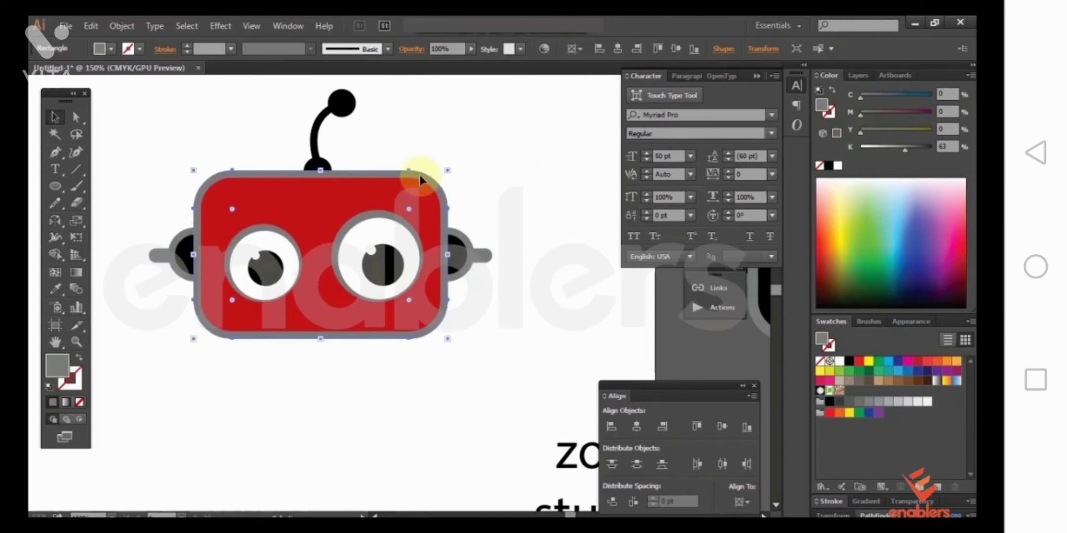
pyautogui.press('i')
pyautogui.click(423, 200)
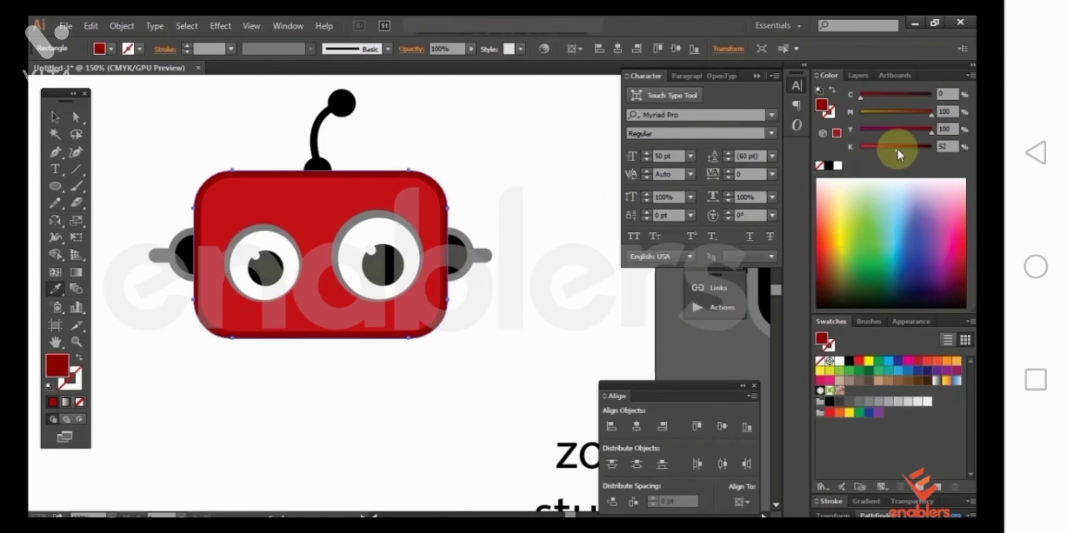
pyautogui.moveTo(897, 148); pyautogui.dragTo(914, 150)
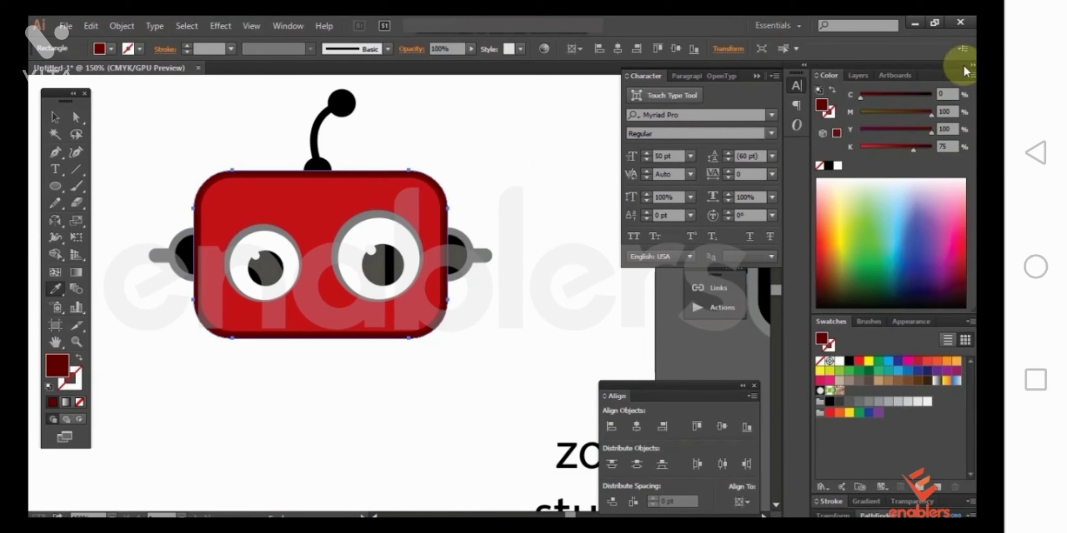
pyautogui.click(55, 116)
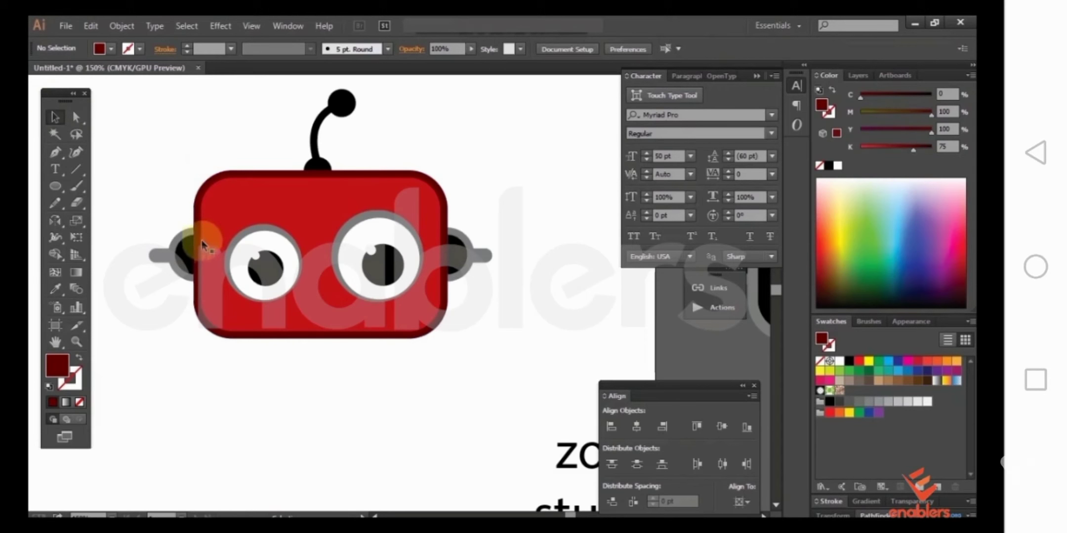
# Step: Fill the black inner shapes of both ears with the red sampled from the inner face
pyautogui.click(203, 246)
pyautogui.press('i')
pyautogui.click(430, 232)
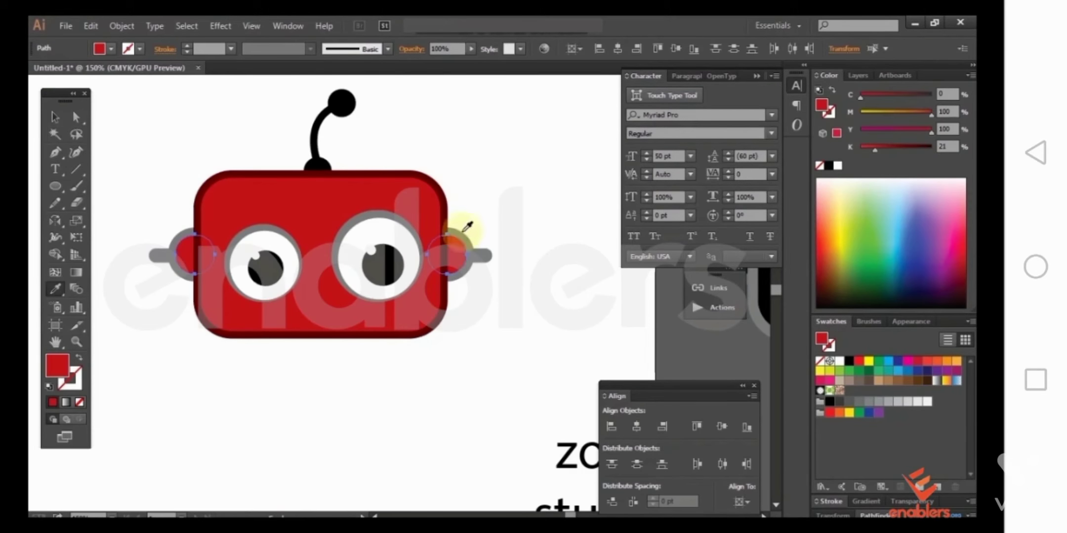
pyautogui.hotkey('ctrl', 'z')
# Step: Fill the grey outer parts of both ears with the dark red sampled from the head's frame and deselect them
pyautogui.click(466, 242)
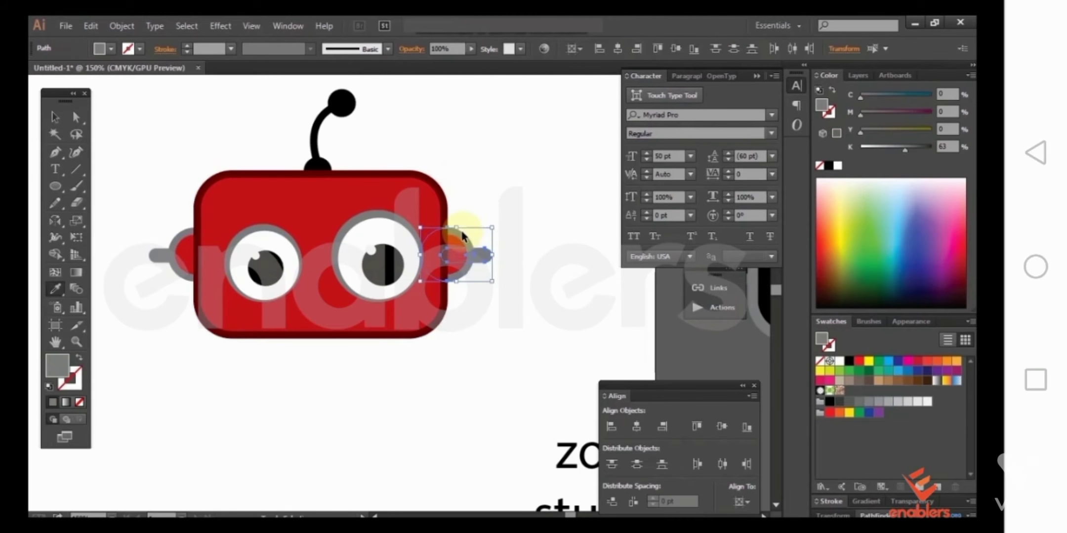
pyautogui.keyDown('shift'); pyautogui.click(153, 258); pyautogui.keyUp('shift')
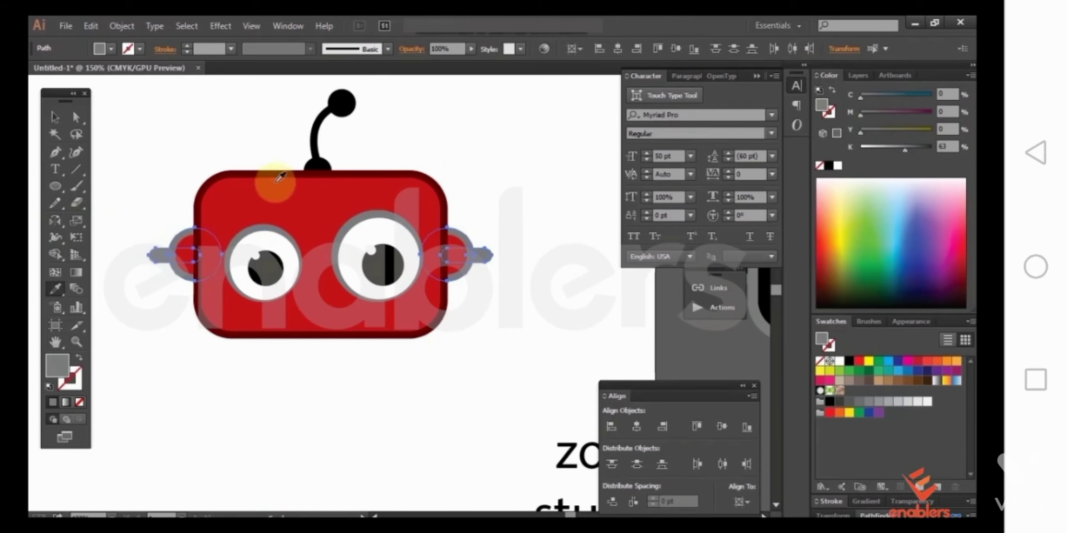
pyautogui.click(202, 186)
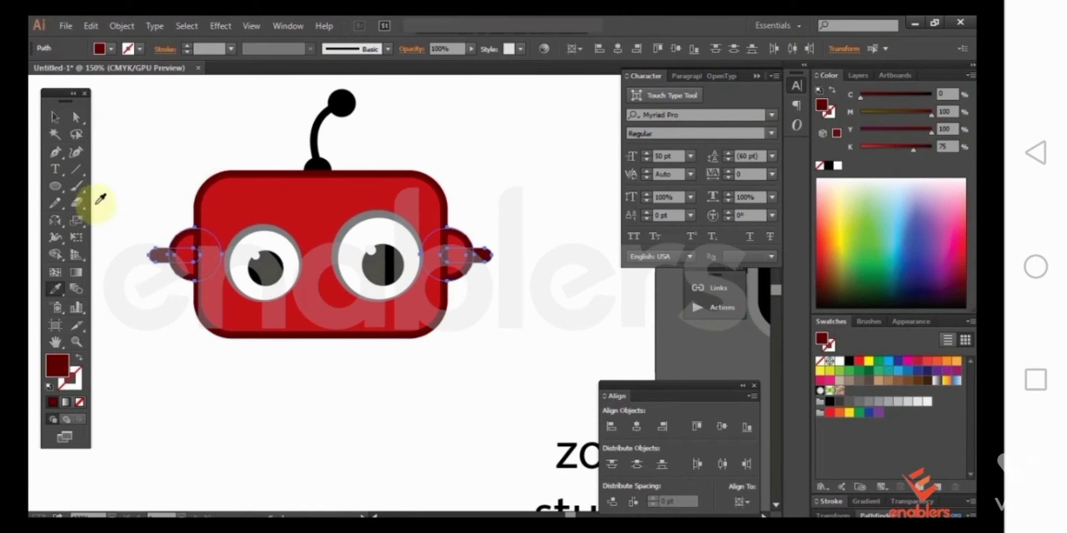
pyautogui.click(55, 119)
pyautogui.click(376, 417)
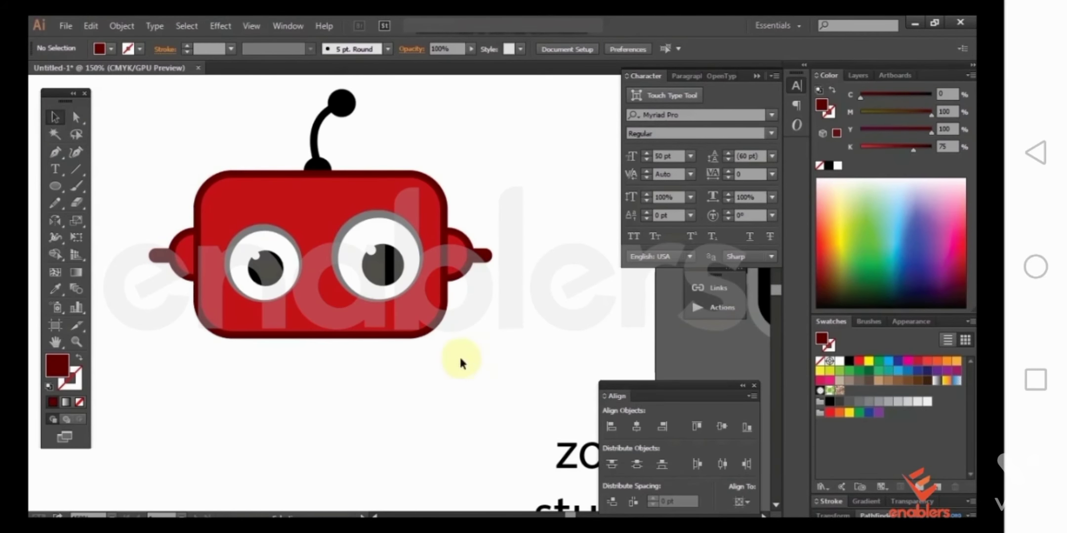
# Step: Fill the antenna's curved stem with the red sampled from the inner face and deselect it
pyautogui.scroll(1, 460, 364)
pyautogui.click(326, 166)
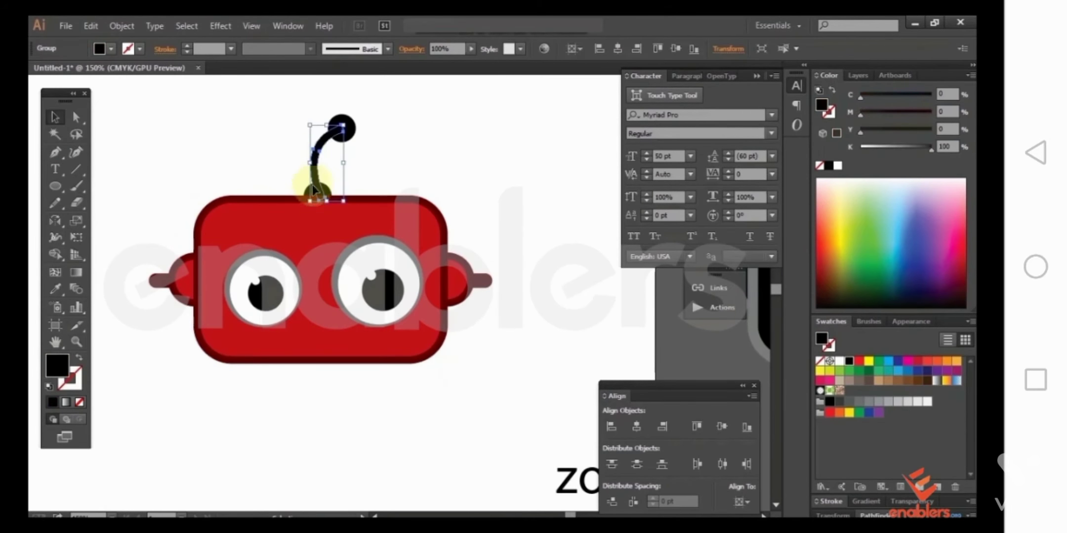
pyautogui.press('i')
pyautogui.click(373, 203)
pyautogui.hotkey('ctrl', 'shift', 'a')
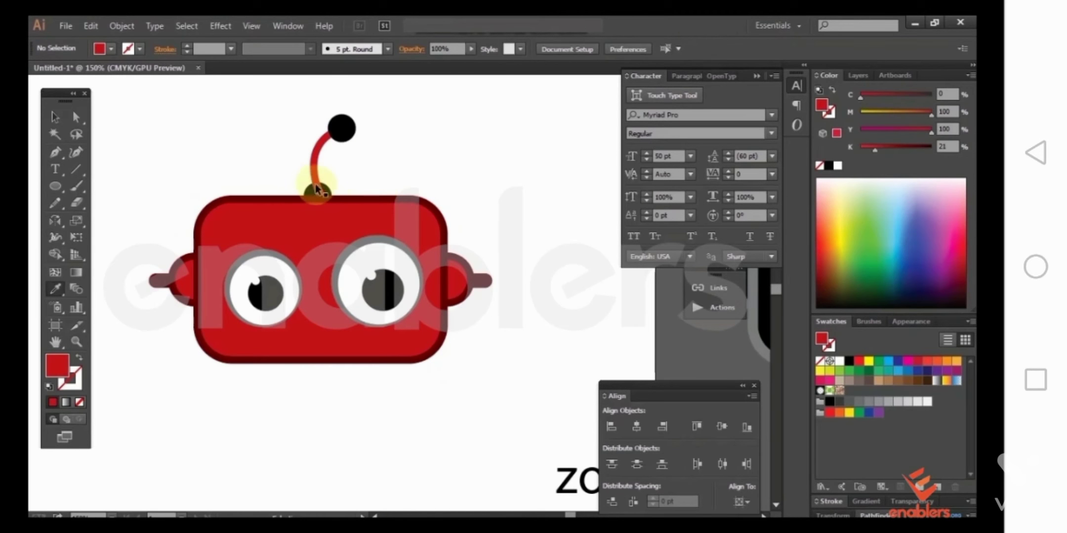
# Step: Fill the antenna's base with the dark red sampled from the head's frame and bring it in front of the stem
pyautogui.keyDown('ctrl'); pyautogui.click(311, 193); pyautogui.keyUp('ctrl')
pyautogui.click(380, 193)
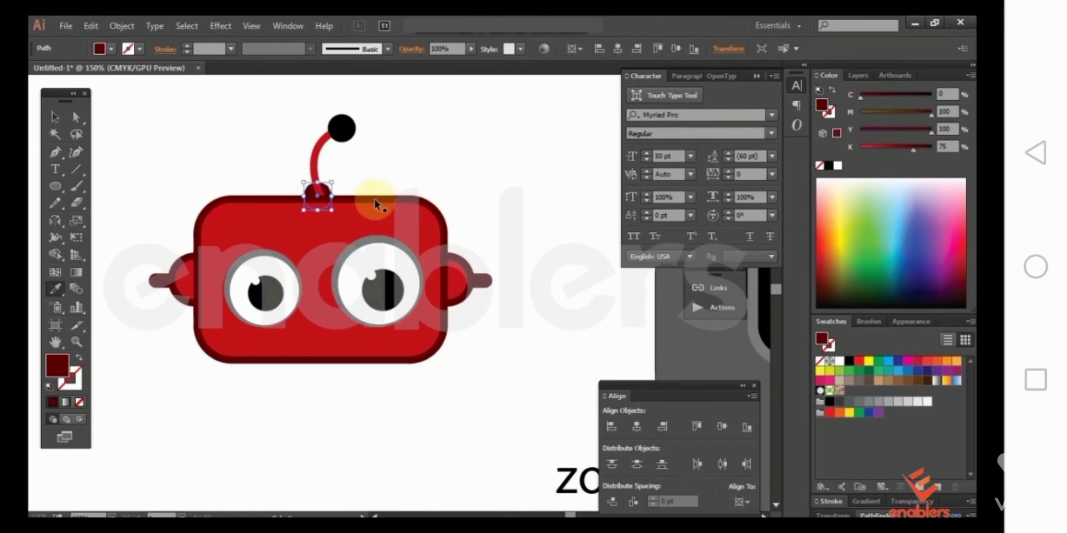
pyautogui.hotkey('ctrl', 'shift', ']')
pyautogui.keyDown('ctrl'); pyautogui.click(376, 176); pyautogui.keyUp('ctrl')
# Step: Fill the antenna's top ball with the dark red sampled from the head's frame and deselect it
pyautogui.keyDown('ctrl'); pyautogui.click(347, 125); pyautogui.keyUp('ctrl')
pyautogui.click(375, 199)
pyautogui.keyDown('ctrl'); pyautogui.click(376, 186); pyautogui.keyUp('ctrl')
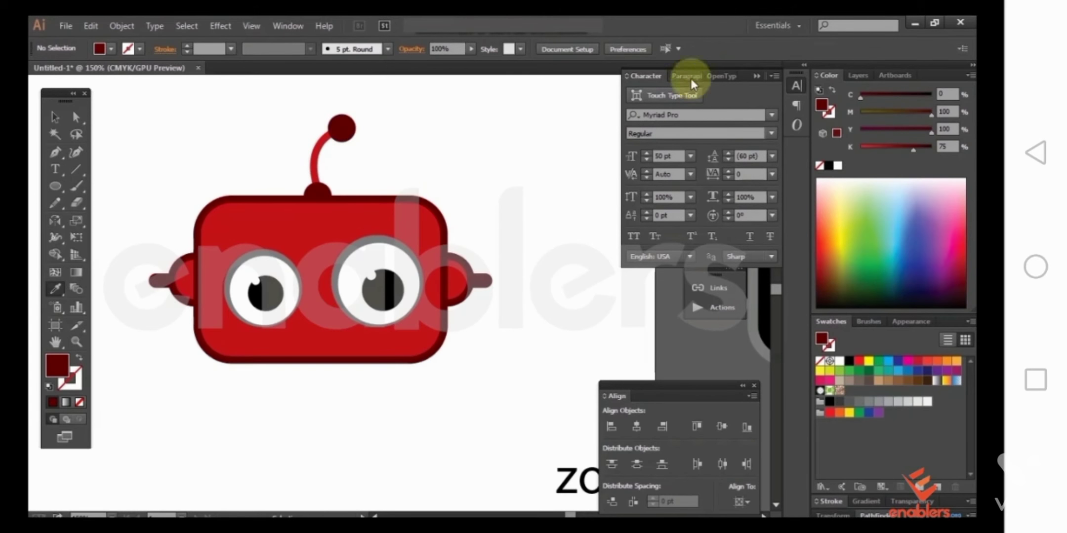
# Step: Fill the antenna's top ball with the black sampled from the eye's pupil and deselect it
pyautogui.keyDown('ctrl'); pyautogui.click(341, 127); pyautogui.keyUp('ctrl')
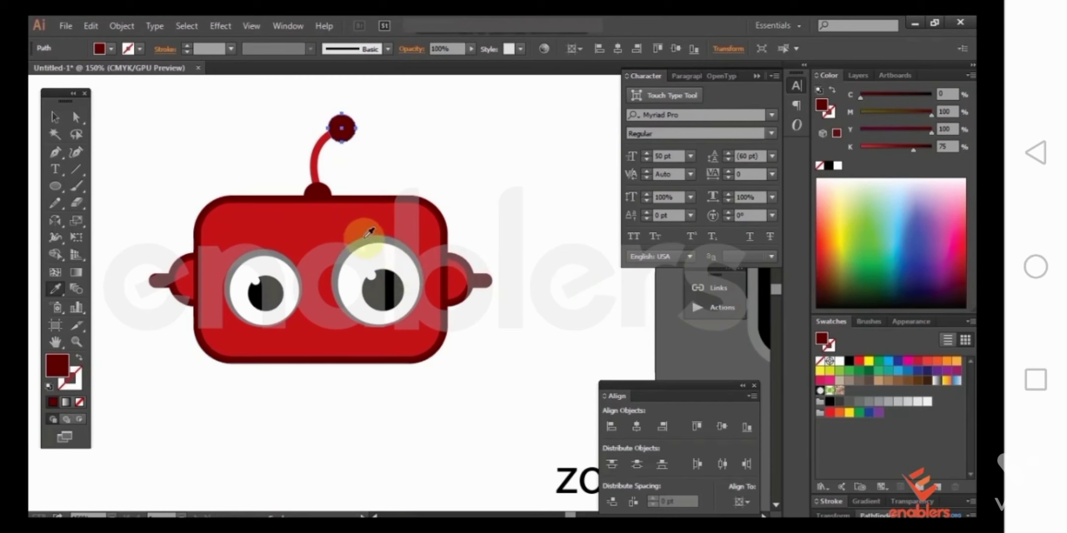
pyautogui.click(362, 240)
pyautogui.click(388, 291)
pyautogui.click(55, 117)
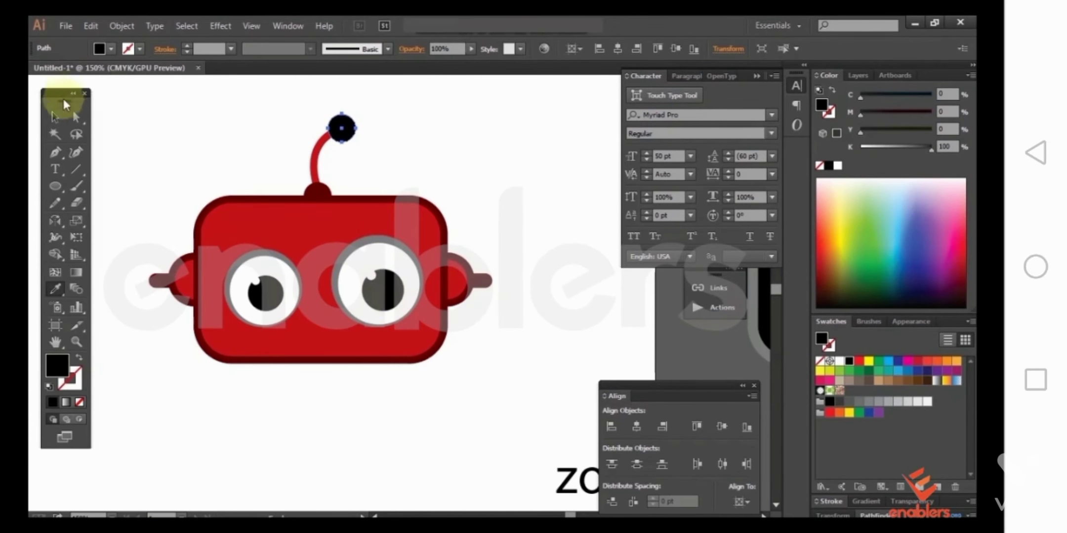
pyautogui.click(278, 117)
pyautogui.rightClick(278, 117)
pyautogui.click(232, 130)
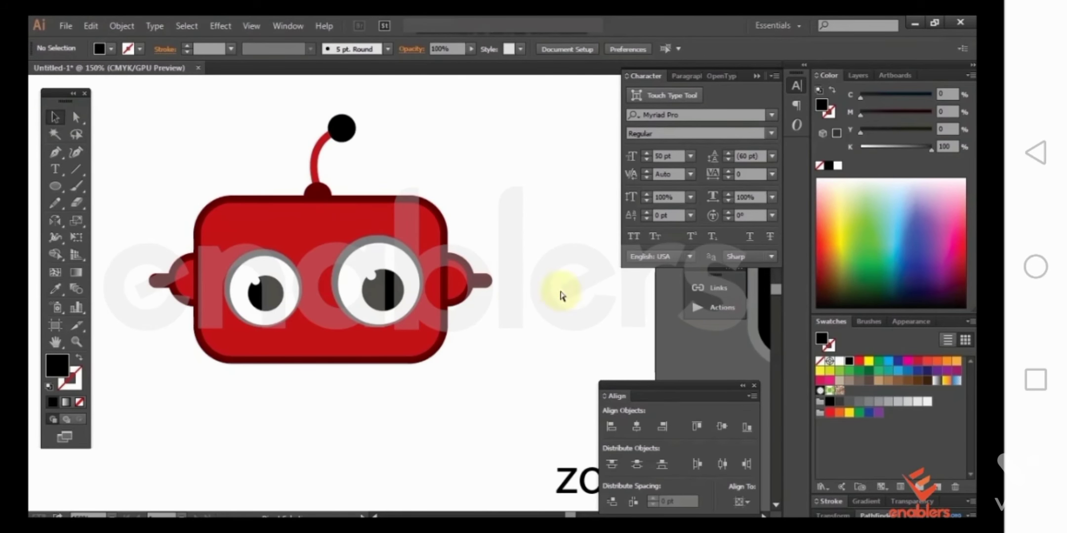
# Step: Recolour the grey outer rings of both eyes with the dark red of the head's frame
pyautogui.scroll(-1, 529, 292)
pyautogui.click(374, 222)
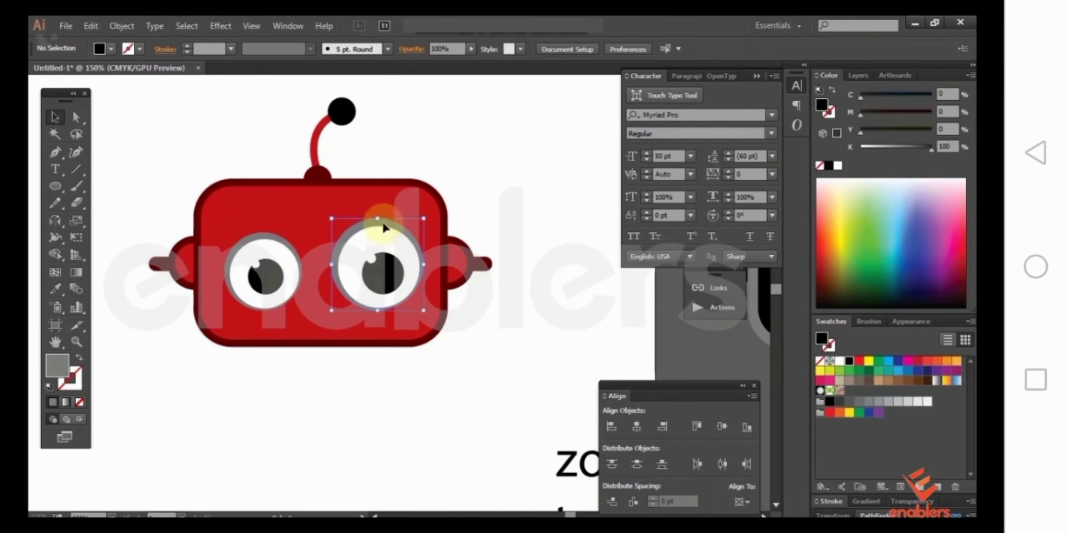
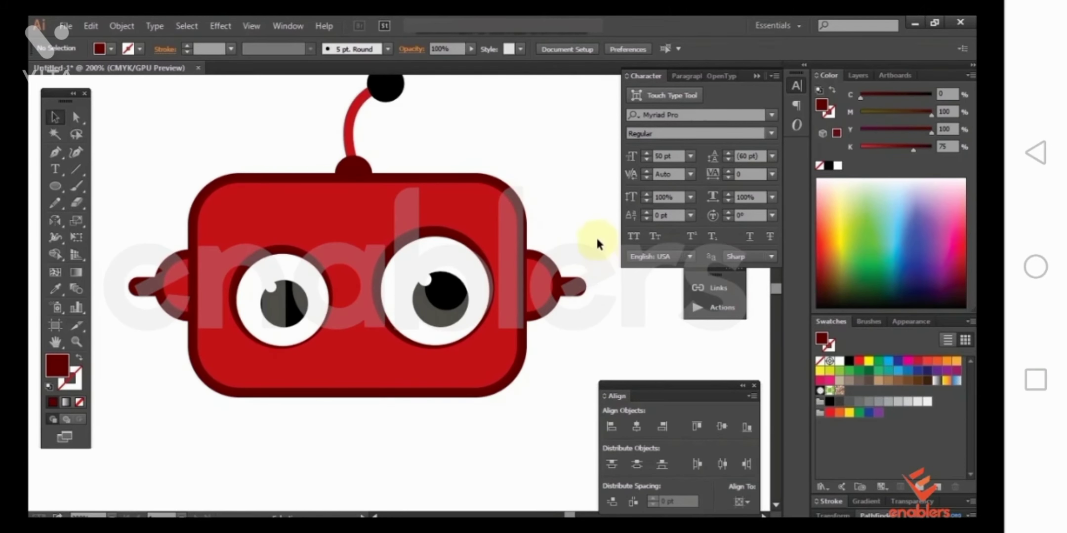
pyautogui.scroll(-1, 596, 236)
pyautogui.scroll(1, 579, 249)
pyautogui.hscroll(1, 578, 250)
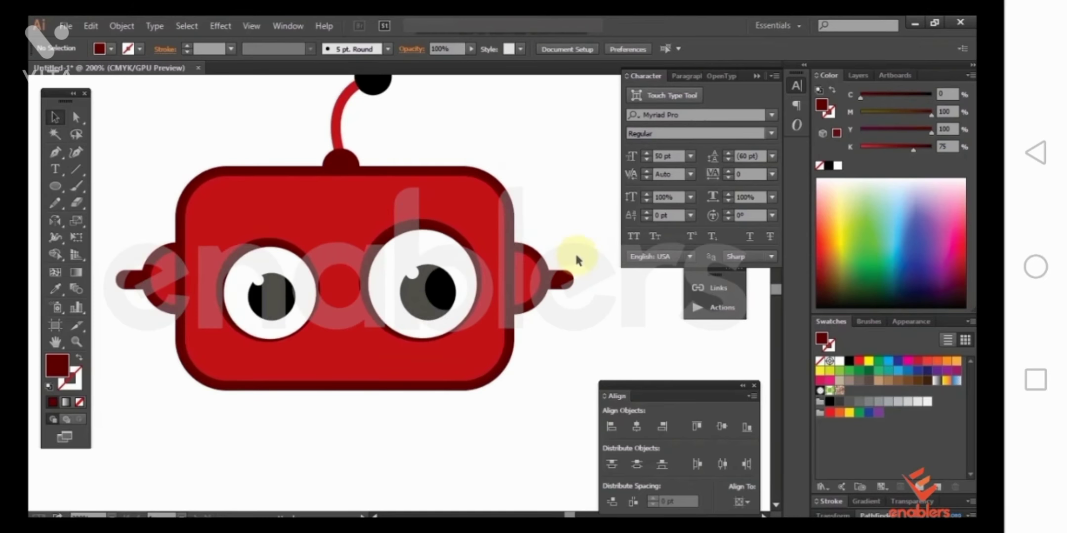
pyautogui.click(459, 223)
pyautogui.click(550, 145)
pyautogui.click(463, 204)
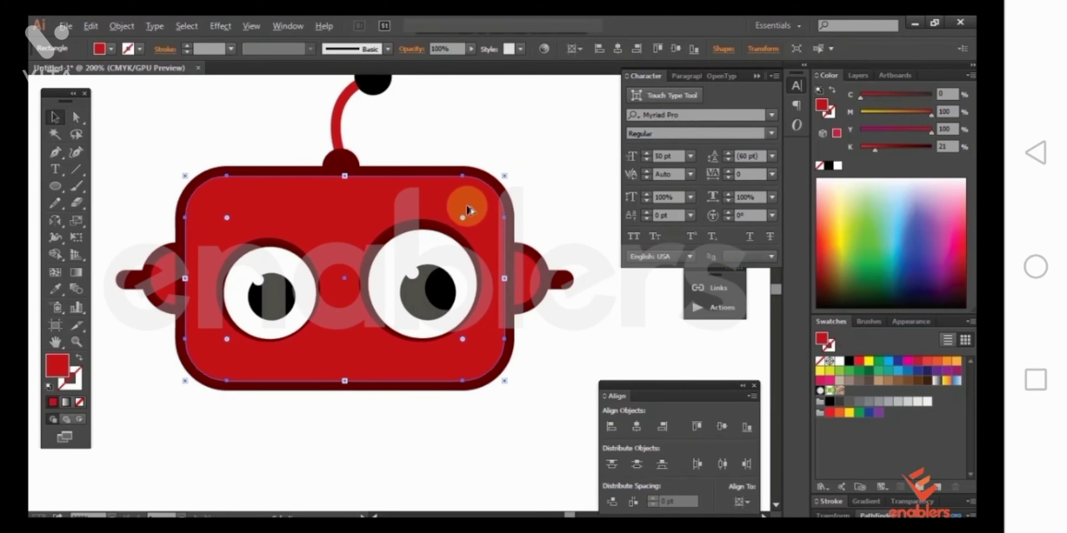
pyautogui.moveTo(555, 203); pyautogui.dragTo(512, 209)
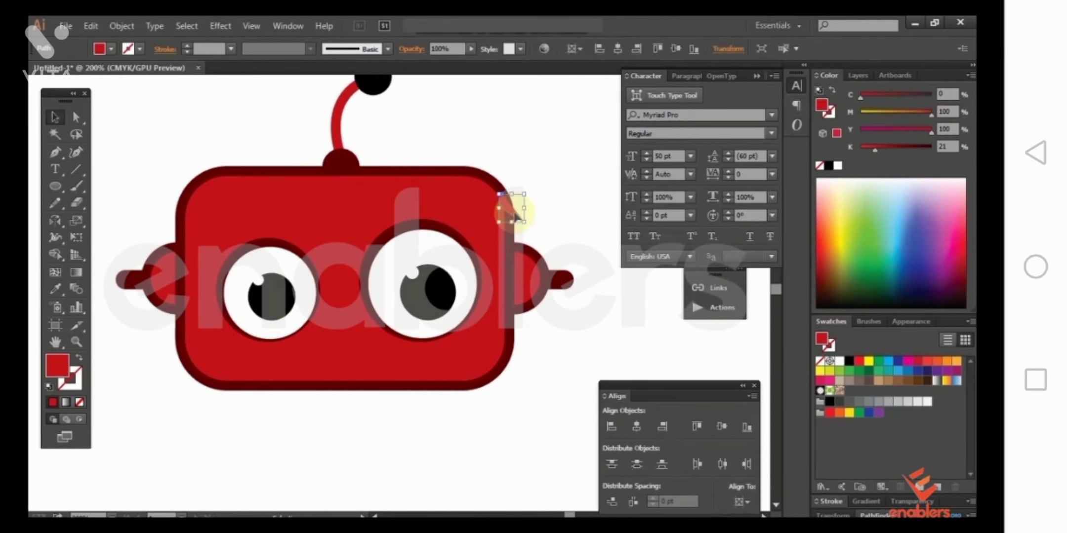
pyautogui.click(520, 211)
# Step: Draw an arched Pen path across the forehead past both sides of the head, with a red stroke and no fill
pyautogui.press('p')
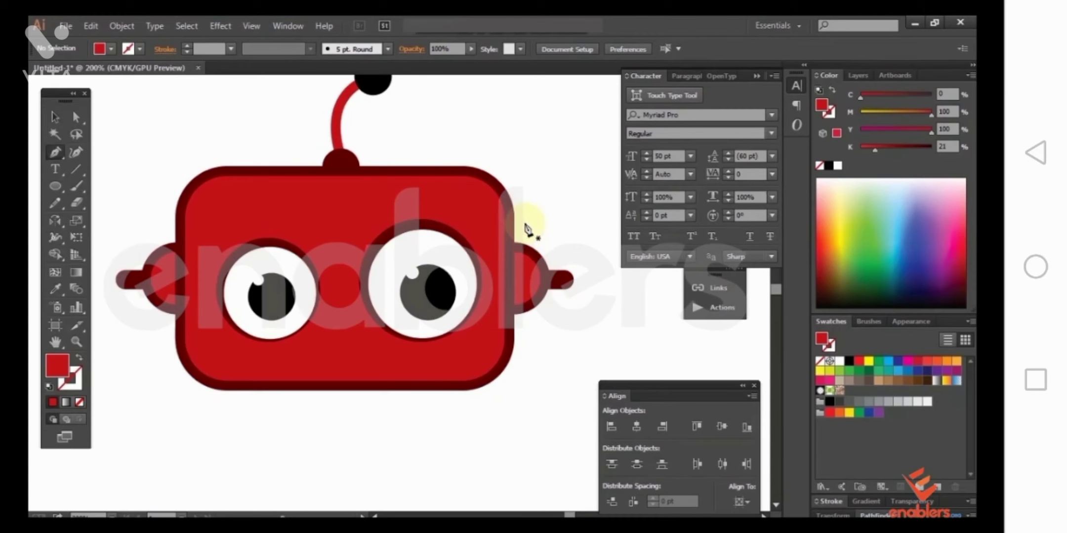
pyautogui.click(523, 230)
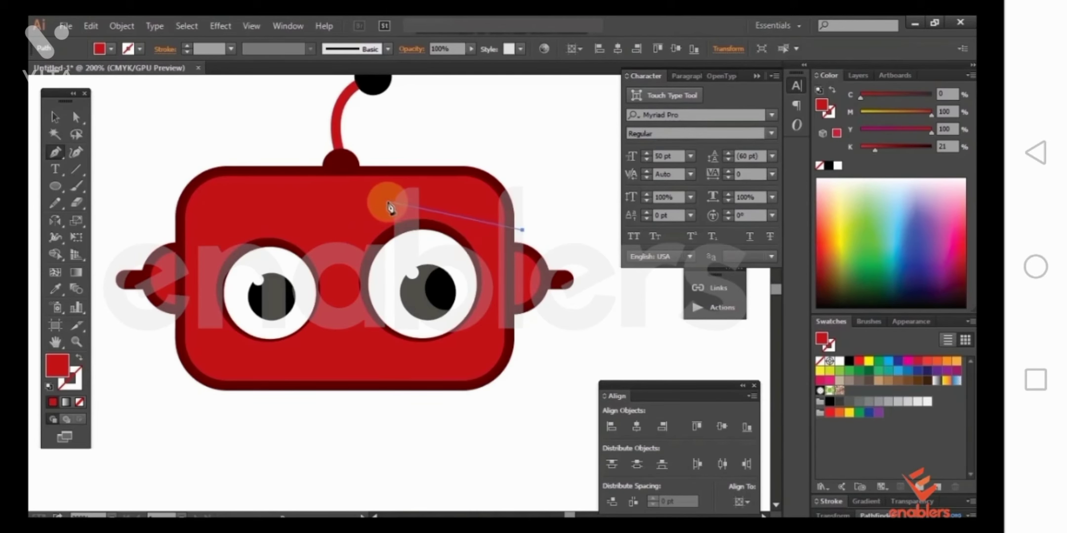
pyautogui.moveTo(388, 207); pyautogui.dragTo(287, 206)
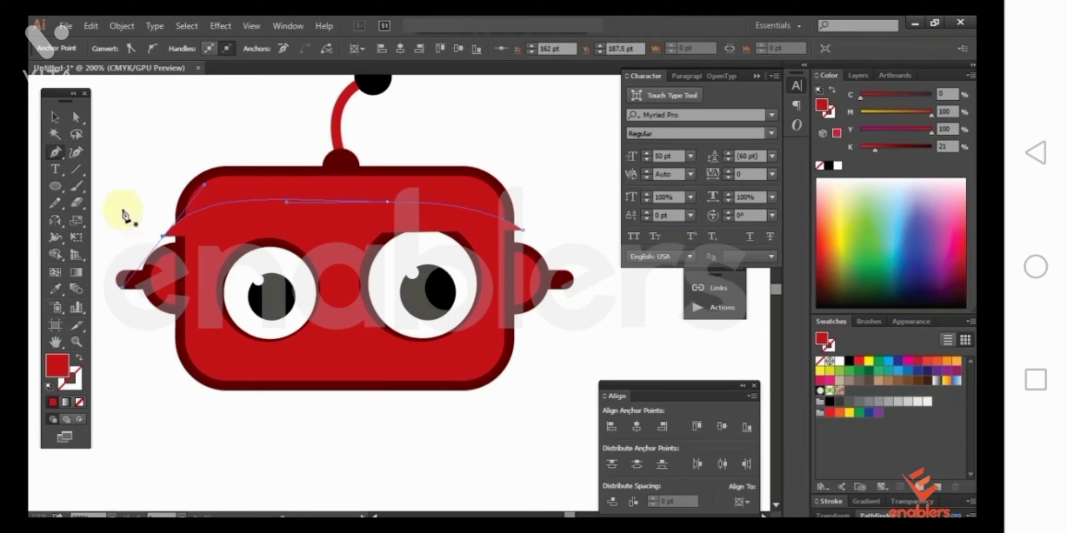
pyautogui.press('v')
pyautogui.click(70, 378)
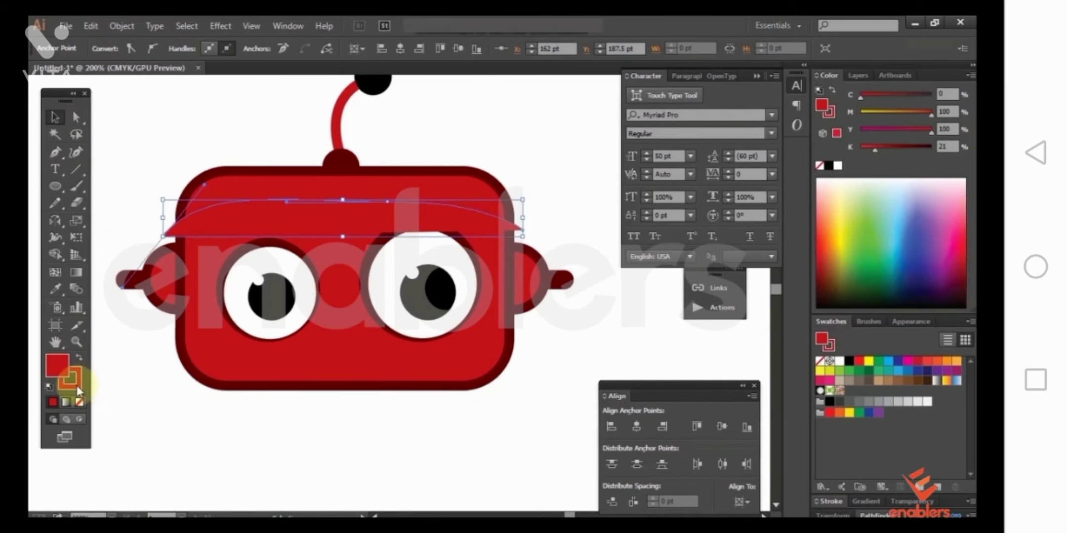
pyautogui.click(78, 401)
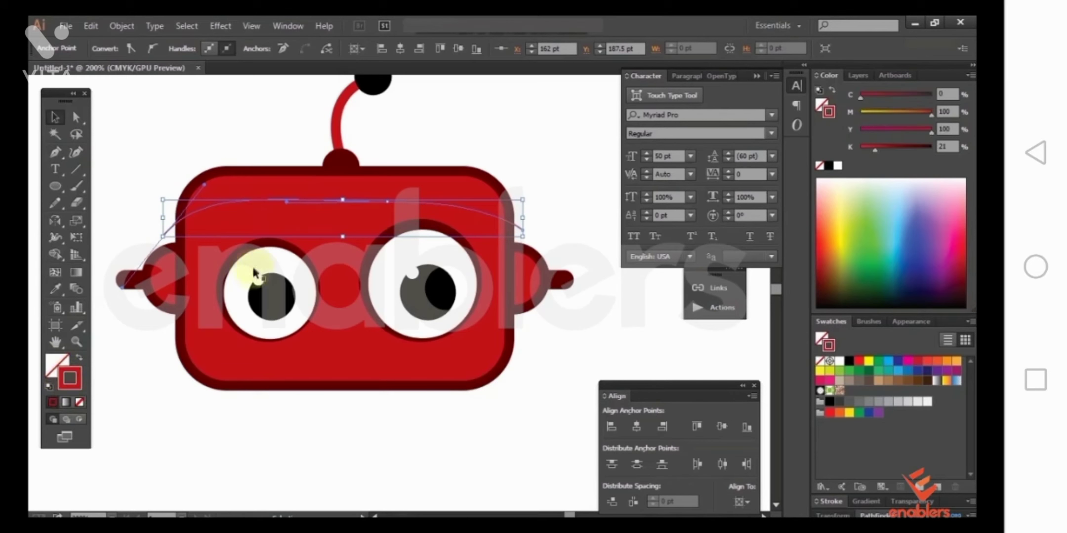
# Step: Split the red inner face along the arched path using the Divide pathfinder
pyautogui.click(465, 364)
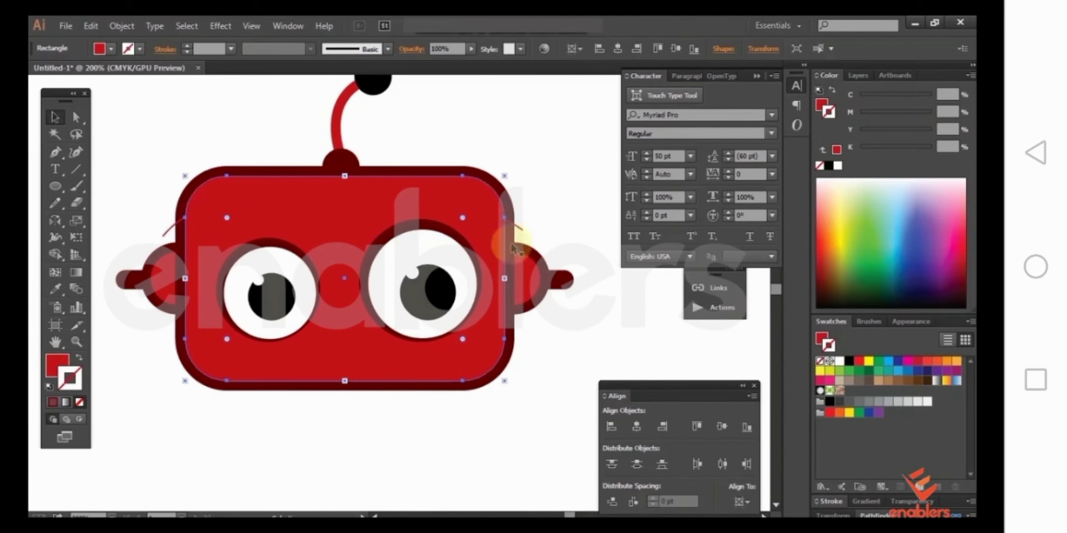
pyautogui.click(525, 223)
pyautogui.click(519, 233)
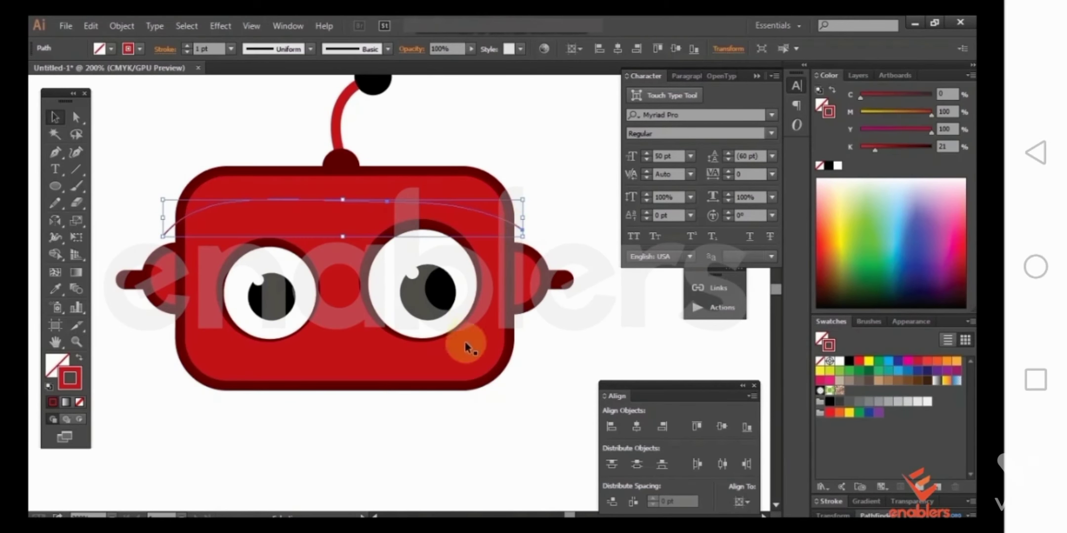
pyautogui.keyDown('shift'); pyautogui.click(470, 363); pyautogui.keyUp('shift')
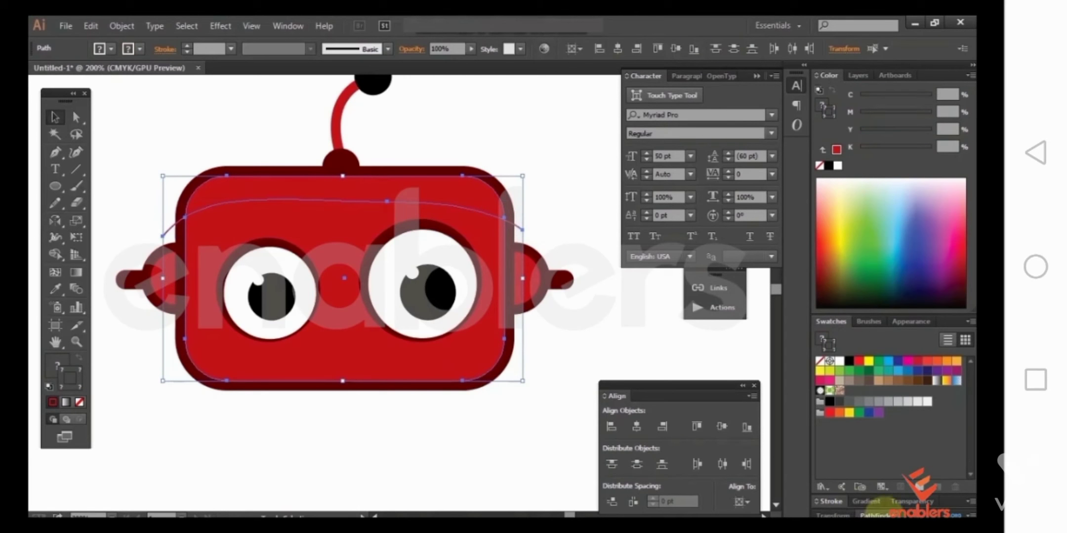
pyautogui.click(877, 515)
pyautogui.click(825, 510)
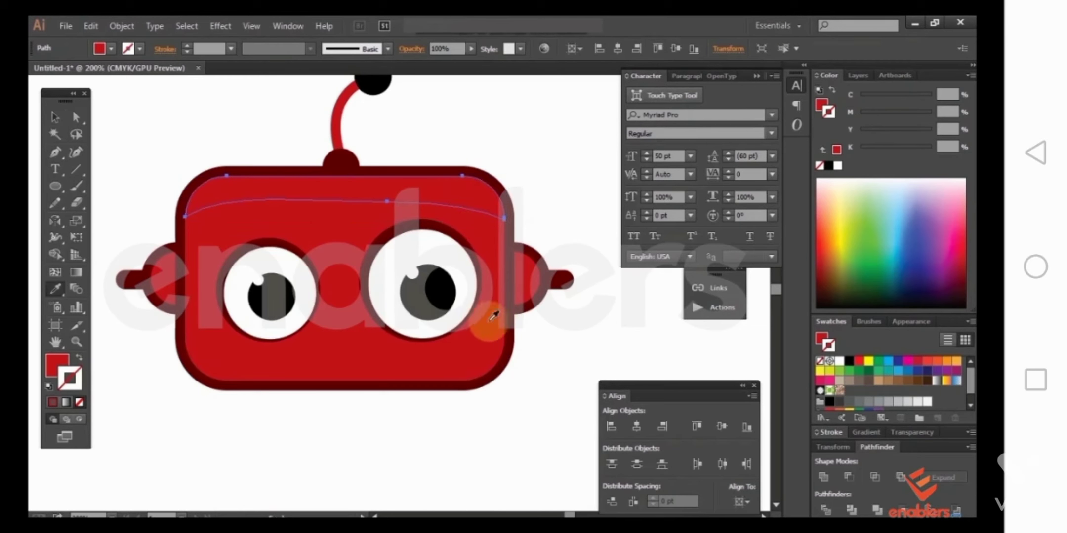
# Step: Lighten the forehead section's red fill to K 8 and deselect it
pyautogui.click(821, 100)
pyautogui.moveTo(905, 154); pyautogui.dragTo(870, 157)
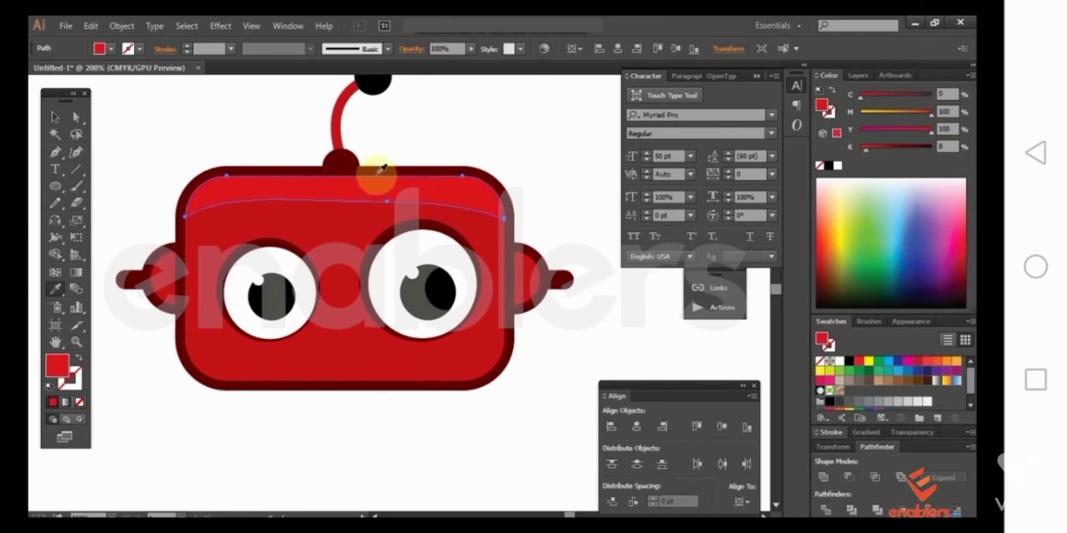
pyautogui.click(54, 116)
pyautogui.click(207, 141)
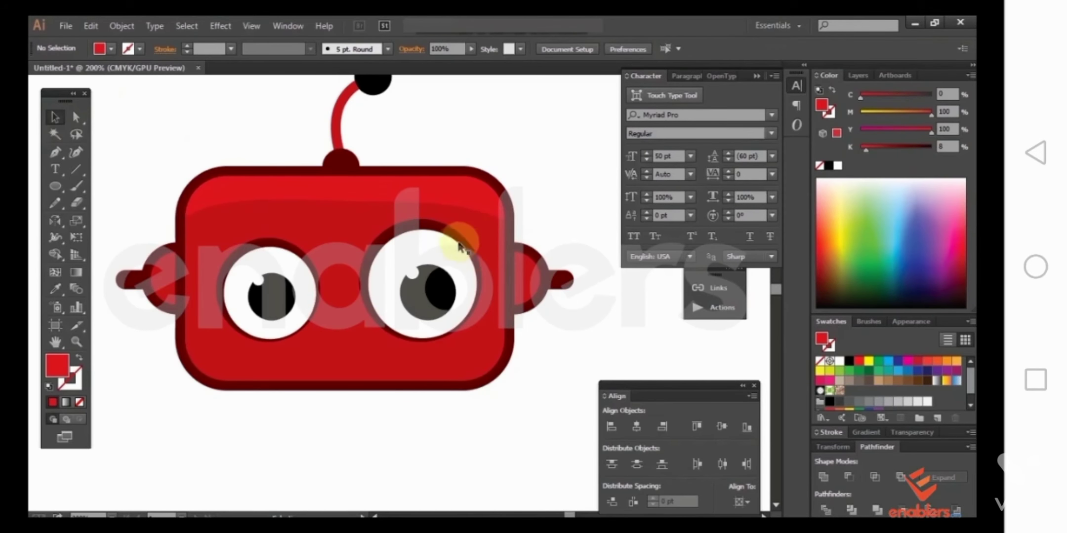
# Step: Shape a darker shadow strip with a K 31 red fill along the inner face's lower and left edges and deselect it
pyautogui.hotkey('ctrl', '-')
pyautogui.hotkey('ctrl', '-')
pyautogui.hotkey('ctrl', '+')
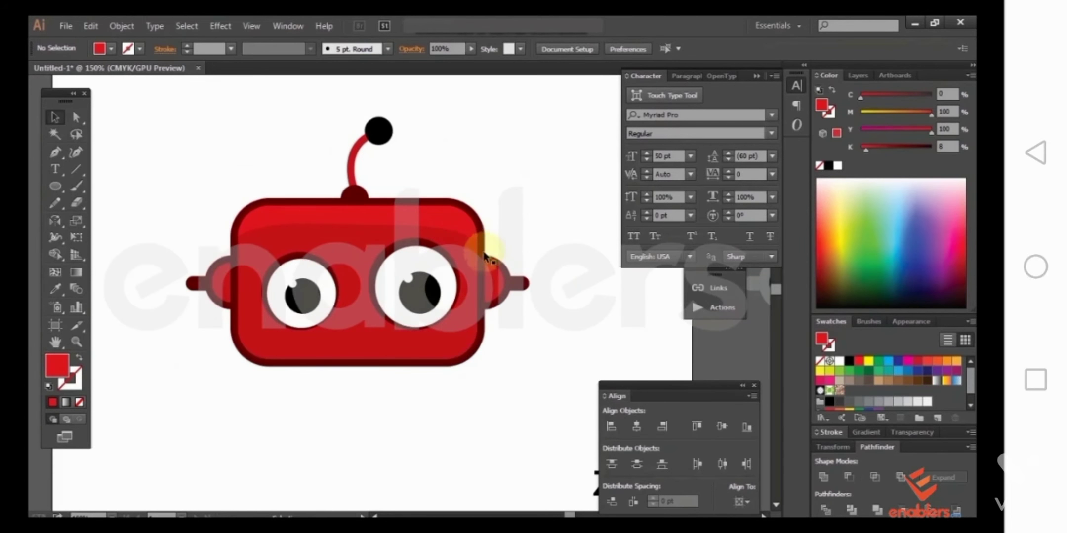
pyautogui.click(453, 336)
pyautogui.moveTo(453, 333); pyautogui.dragTo(452, 317)
pyautogui.press('p')
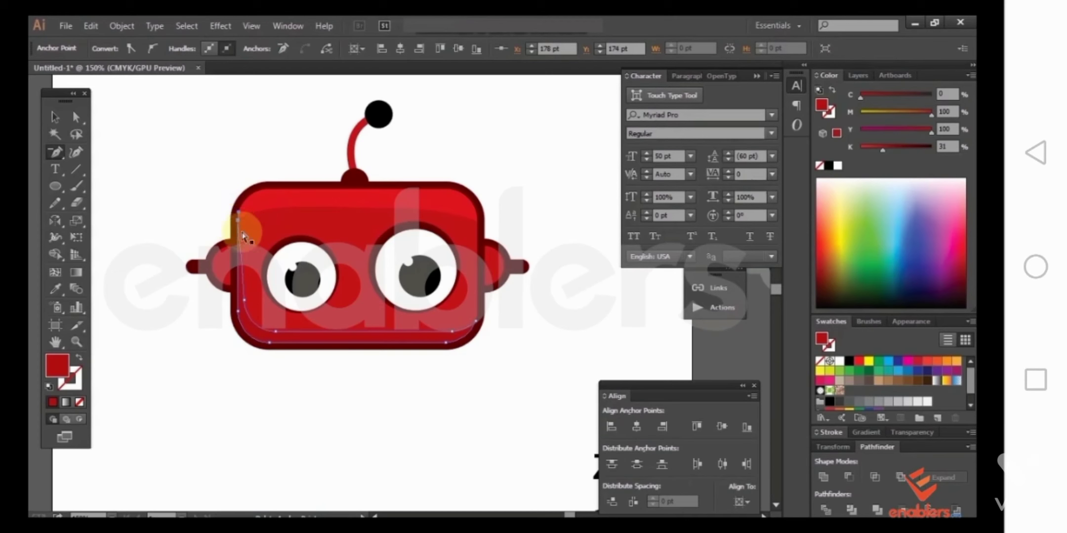
pyautogui.press('v')
pyautogui.hotkey('ctrl', 'shift', 'a')
pyautogui.scroll(-2, 507, 295)
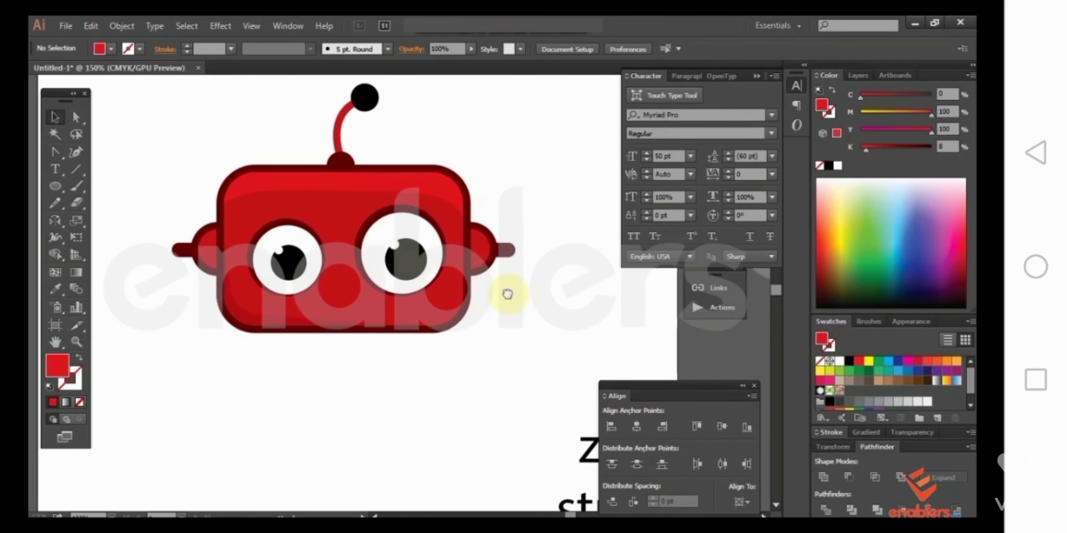
pyautogui.moveTo(507, 294); pyautogui.dragTo(490, 300)
pyautogui.click(238, 319)
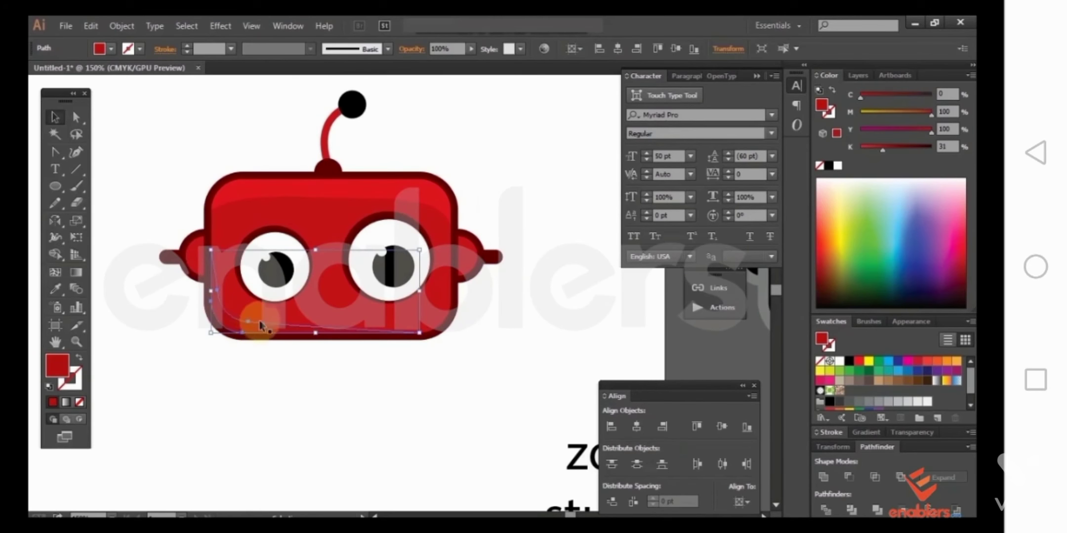
pyautogui.click(296, 356)
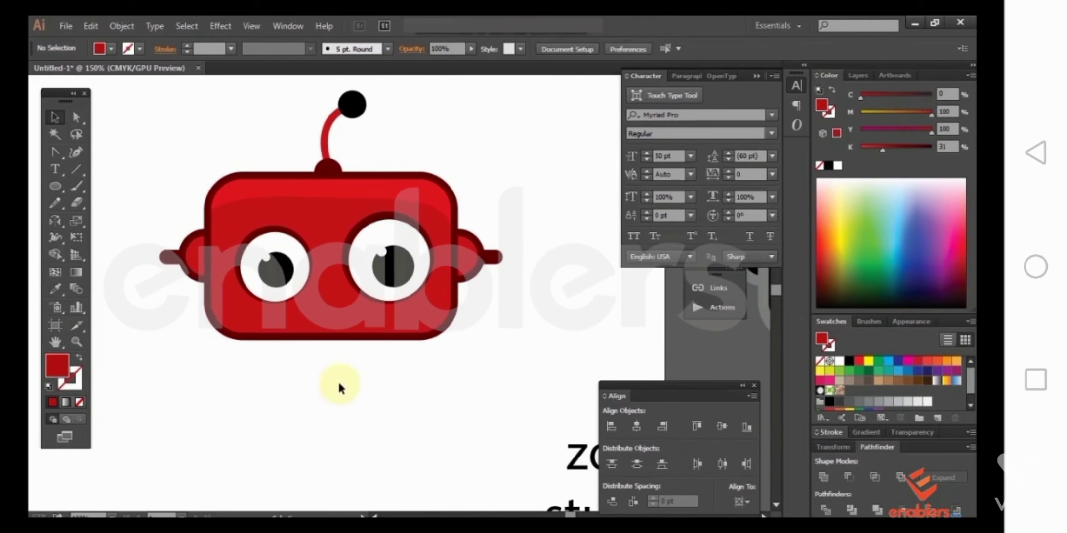
# Step: Duplicate the right ear's inner red shape slightly down and to the left, and cut out a crescent from the overlap
pyautogui.click(478, 255)
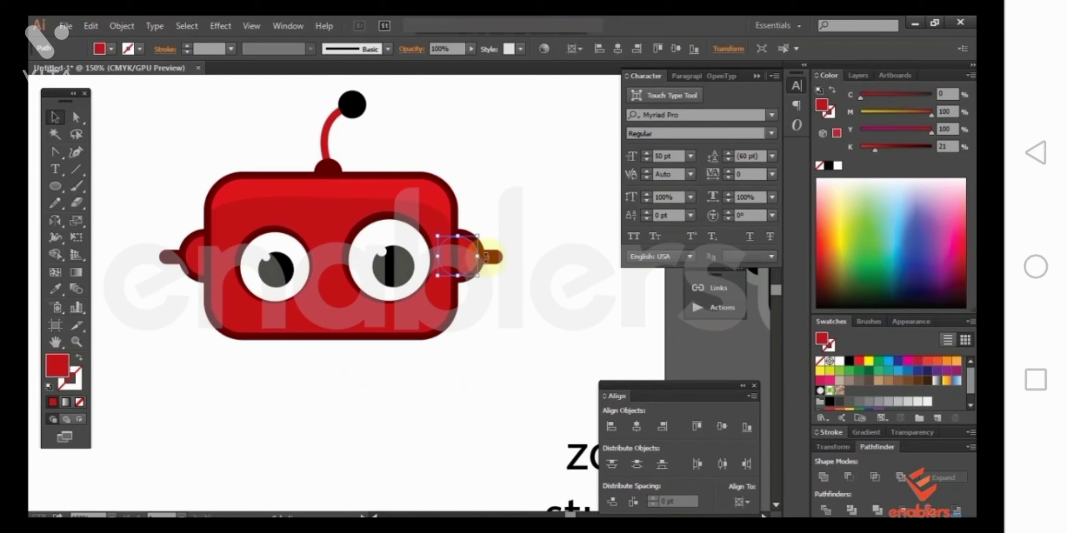
pyautogui.scroll(2, 481, 256)
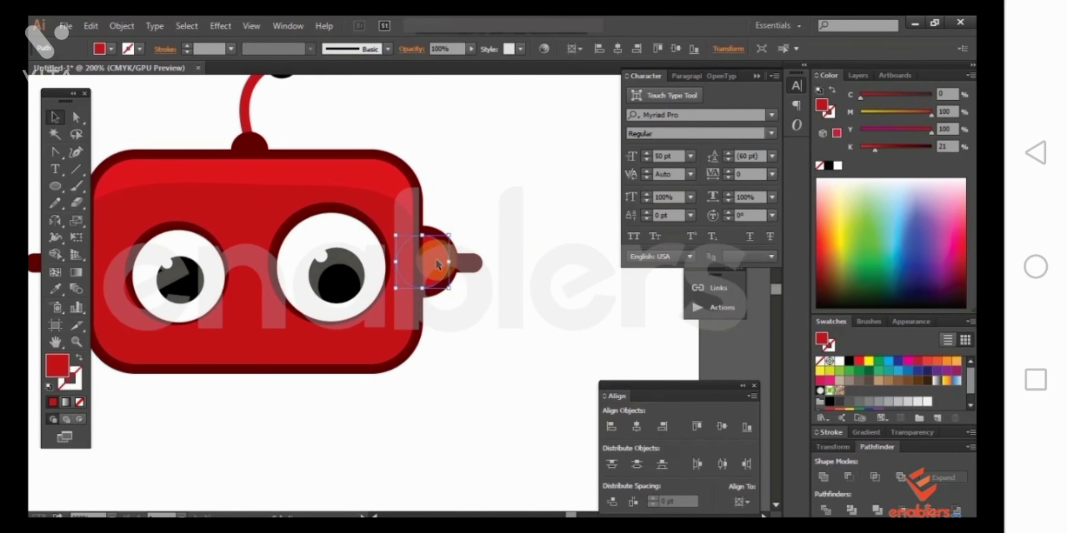
pyautogui.moveTo(436, 270)
pyautogui.mouseDown()
pyautogui.moveTo(438, 244)
pyautogui.moveTo(433, 275)
pyautogui.mouseUp()
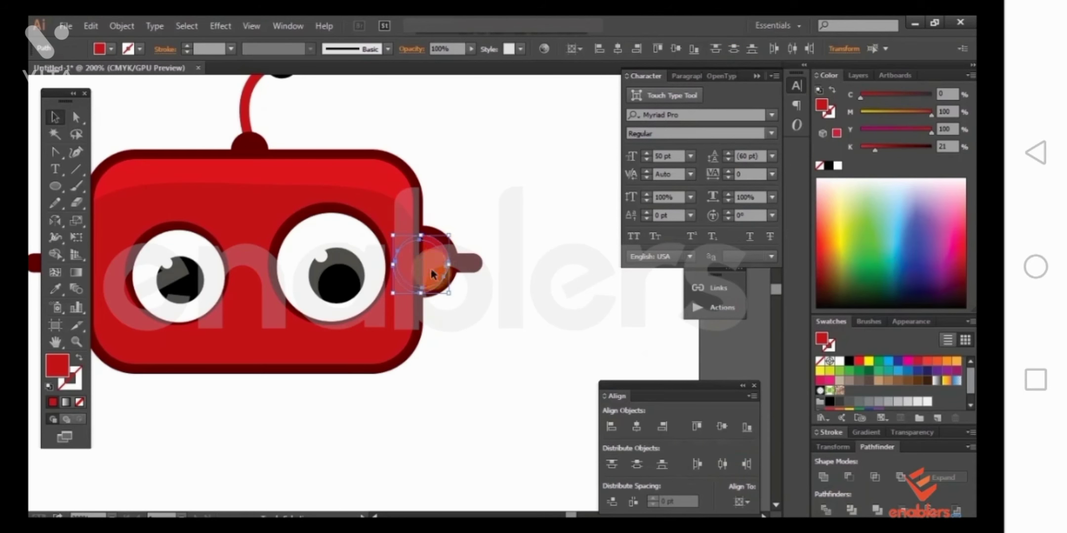
pyautogui.click(493, 222)
# Step: Fill the right ear's crescent with the bright red sampled from the forehead highlight and deselect it
pyautogui.click(428, 238)
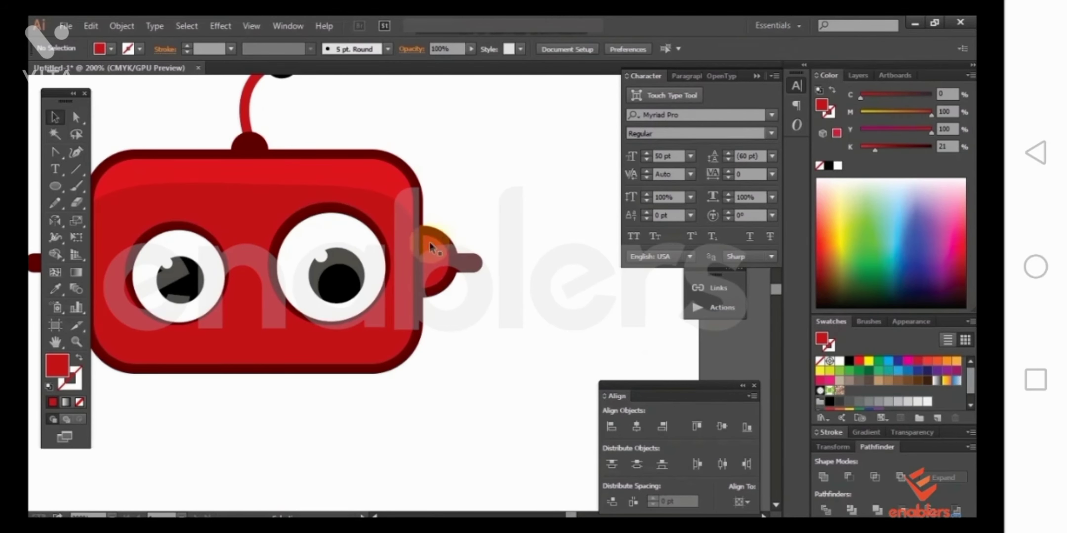
pyautogui.press('i')
pyautogui.click(374, 193)
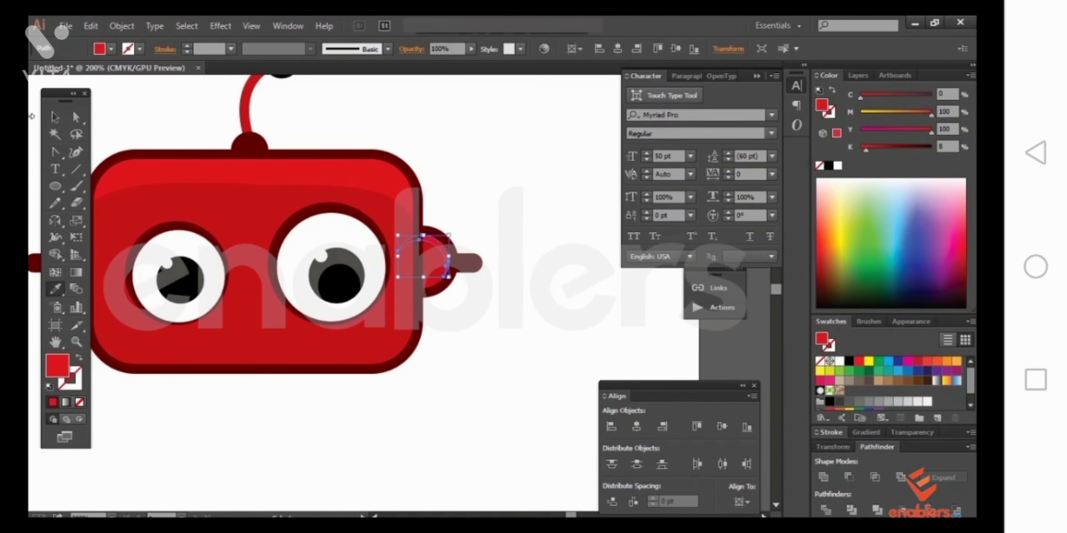
pyautogui.click(55, 117)
pyautogui.click(151, 130)
# Step: Select the forehead and right ear highlights together and set their fill to K 7
pyautogui.moveTo(84, 191)
pyautogui.mouseDown()
pyautogui.moveTo(238, 219)
pyautogui.moveTo(186, 215)
pyautogui.mouseUp()
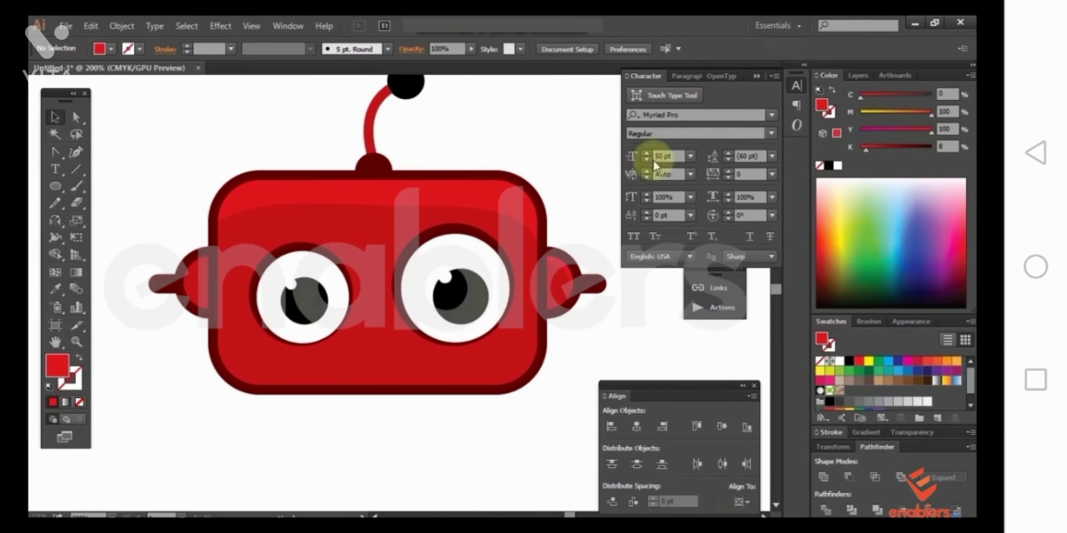
pyautogui.click(513, 243)
pyautogui.keyDown('shift'); pyautogui.click(512, 217); pyautogui.keyUp('shift')
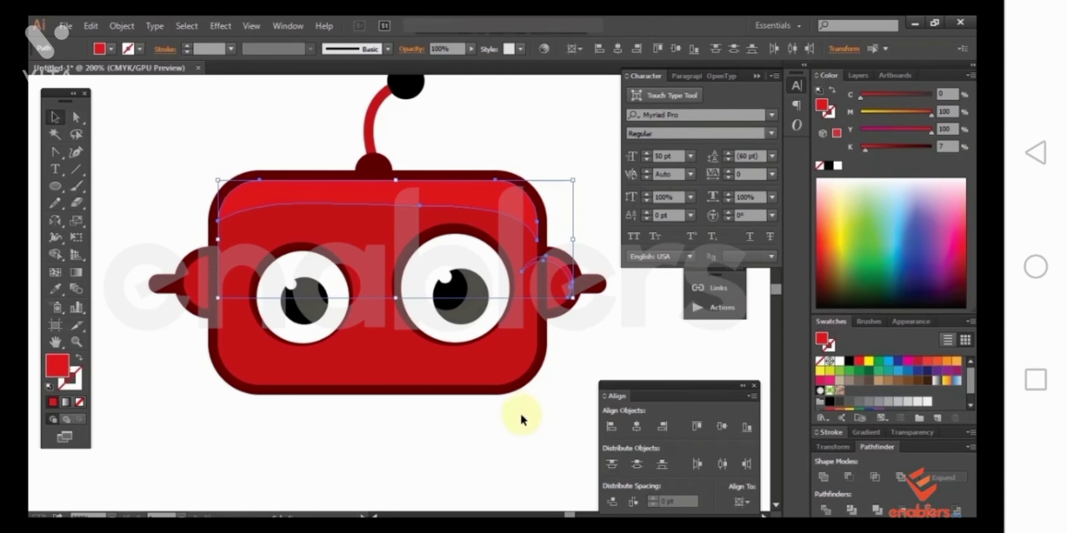
# Step: Duplicate the left ear's inner red circle and offset the copy slightly down and to the left
pyautogui.click(544, 416)
pyautogui.moveTo(201, 301)
pyautogui.mouseDown()
pyautogui.moveTo(228, 285)
pyautogui.moveTo(211, 281)
pyautogui.mouseUp()
pyautogui.click(212, 280)
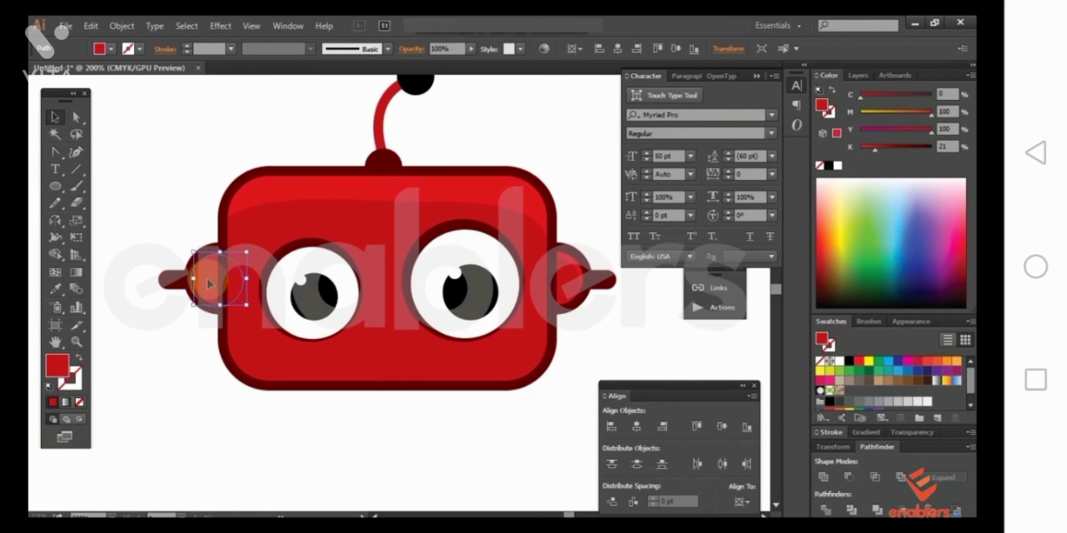
pyautogui.moveTo(210, 285); pyautogui.dragTo(211, 279)
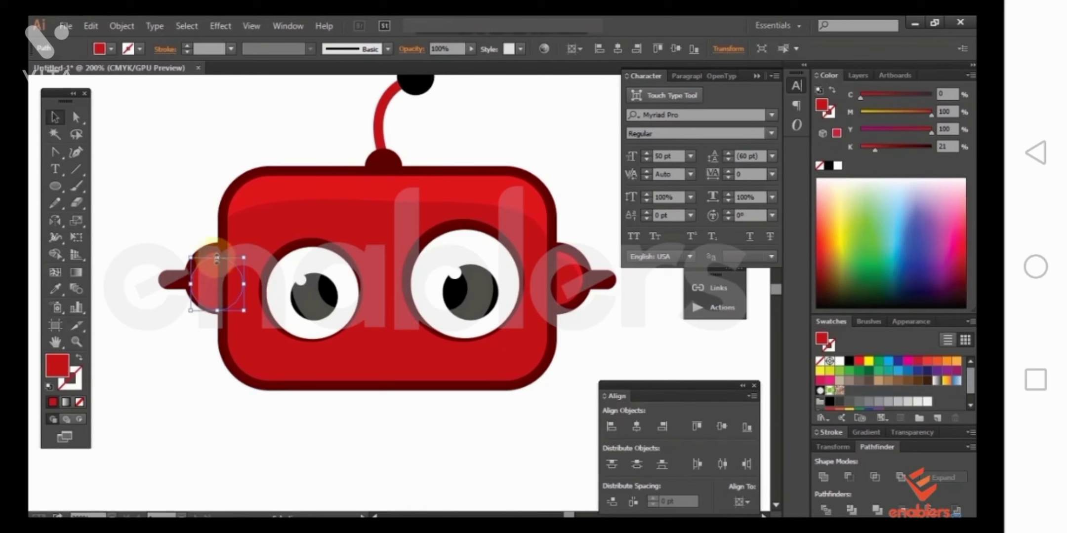
pyautogui.click(197, 219)
pyautogui.click(212, 258)
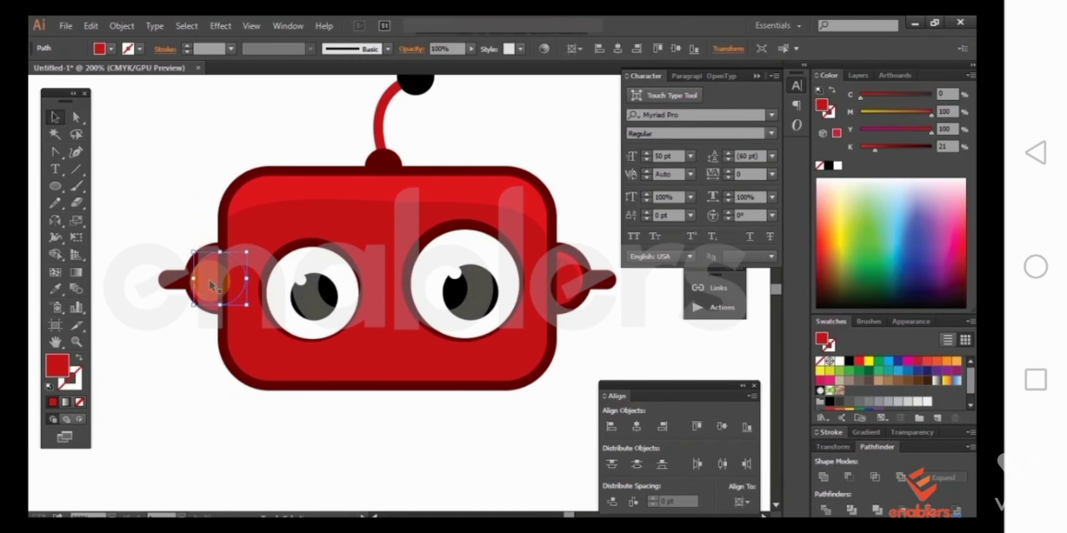
pyautogui.moveTo(245, 296); pyautogui.dragTo(236, 306)
pyautogui.moveTo(200, 279)
pyautogui.mouseDown()
pyautogui.moveTo(219, 298)
pyautogui.moveTo(218, 281)
pyautogui.moveTo(208, 291)
pyautogui.mouseUp()
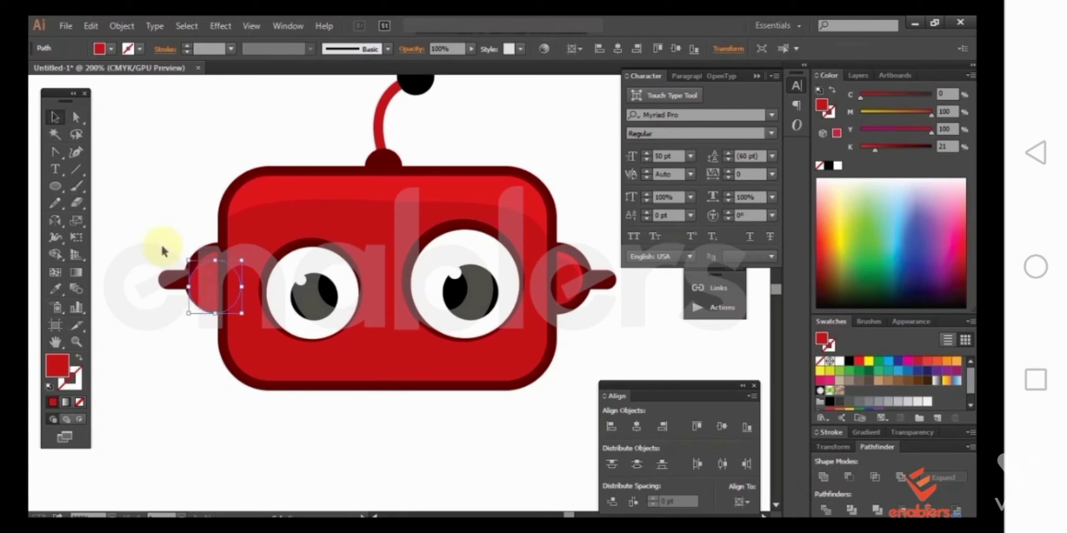
# Step: Subtract the offset copy from the left ear's duplicated circle to leave a crescent along its upper-right edge
pyautogui.click(162, 246)
pyautogui.click(220, 281)
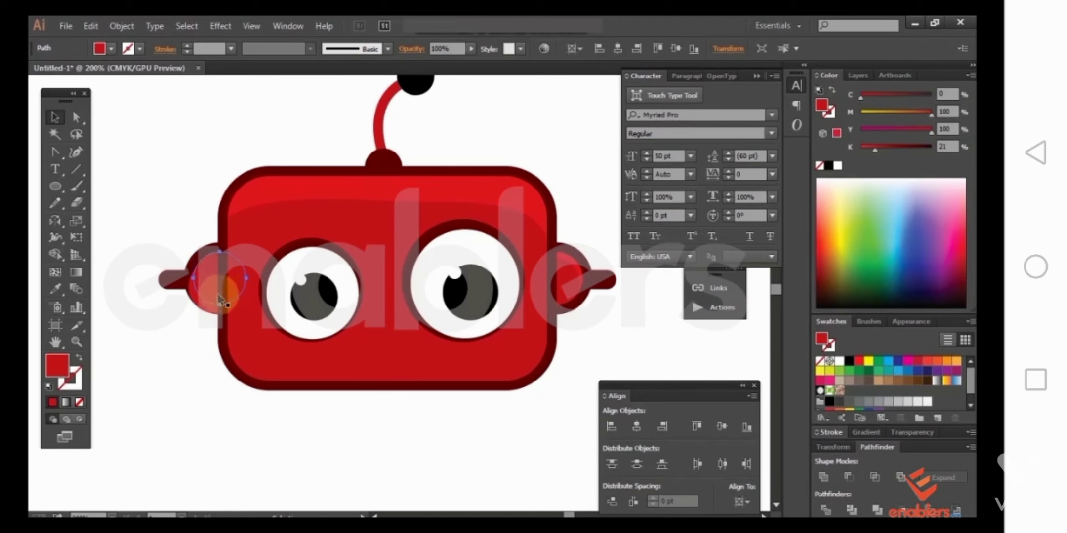
pyautogui.keyDown('shift'); pyautogui.click(217, 284); pyautogui.keyUp('shift')
pyautogui.click(848, 477)
# Step: Fill the left ear's crescent with the bright red sampled from the right ear's highlight and deselect it
pyautogui.press('i')
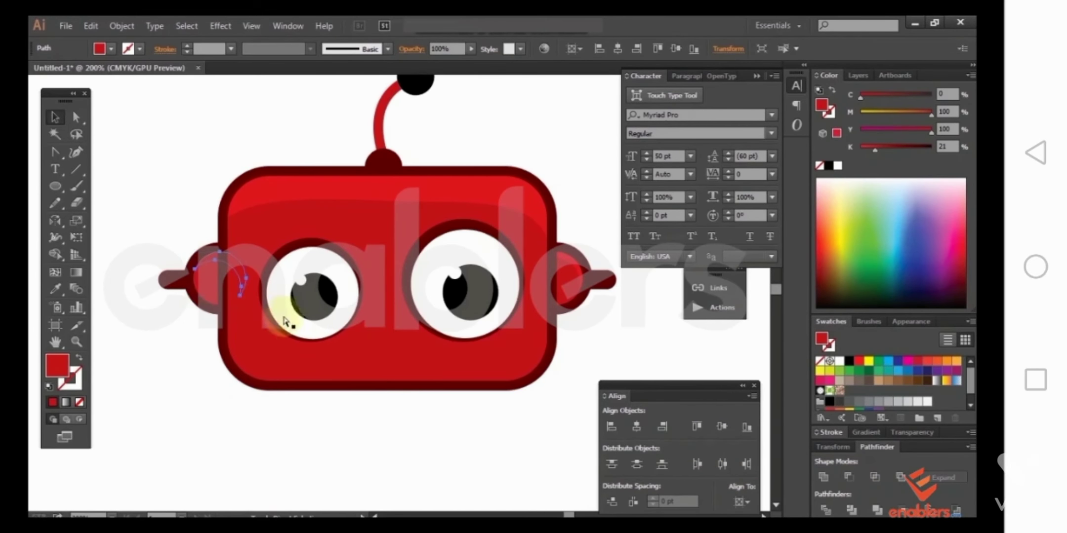
pyautogui.click(567, 256)
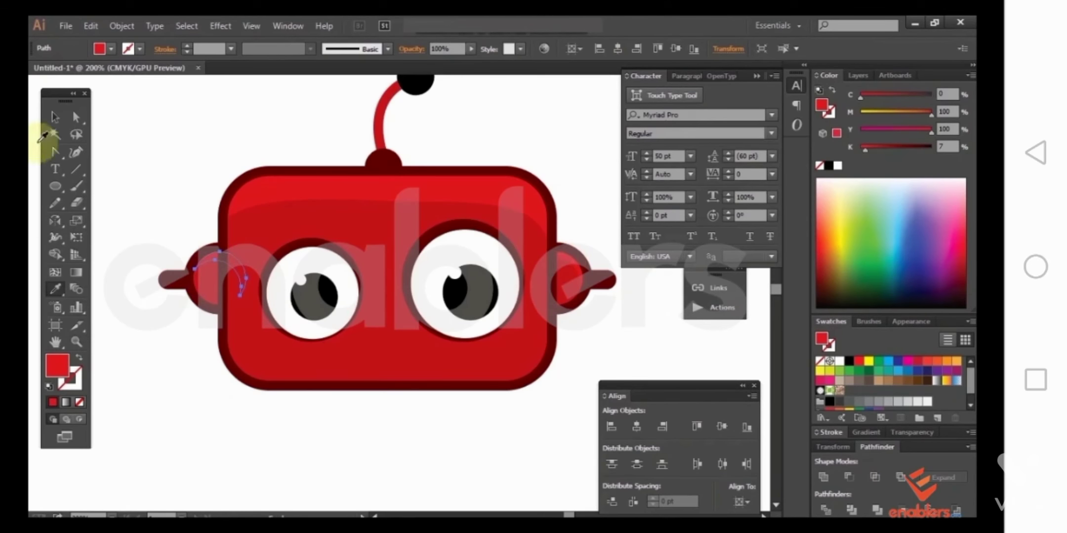
pyautogui.click(55, 117)
pyautogui.click(257, 352)
# Step: Recolour both ear highlights and the forehead highlight together to M 94.04, Y 96, K 6.72, and deselect them
pyautogui.moveTo(349, 421); pyautogui.dragTo(330, 415)
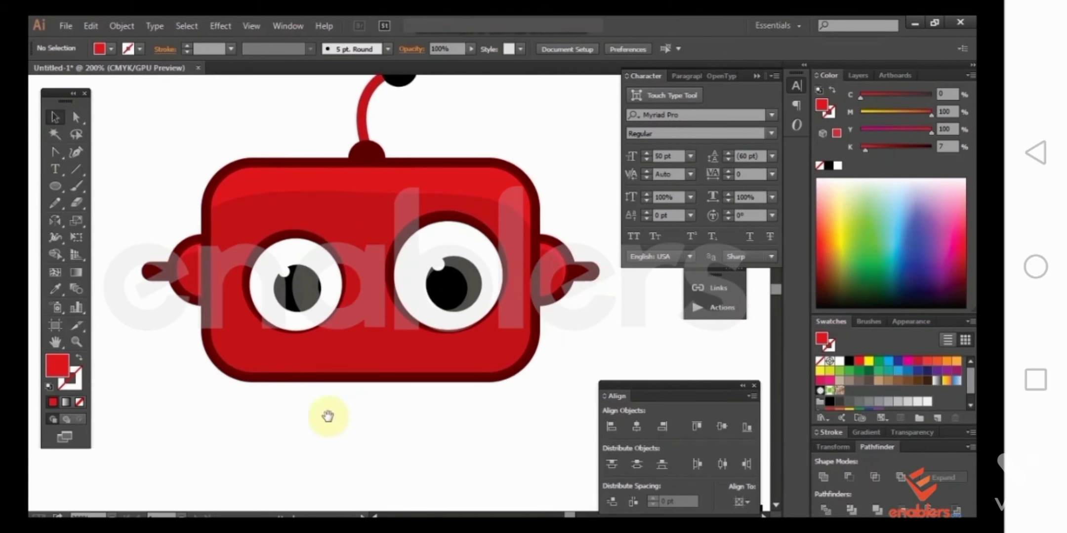
pyautogui.click(188, 267)
pyautogui.keyDown('shift'); pyautogui.click(575, 280); pyautogui.keyUp('shift')
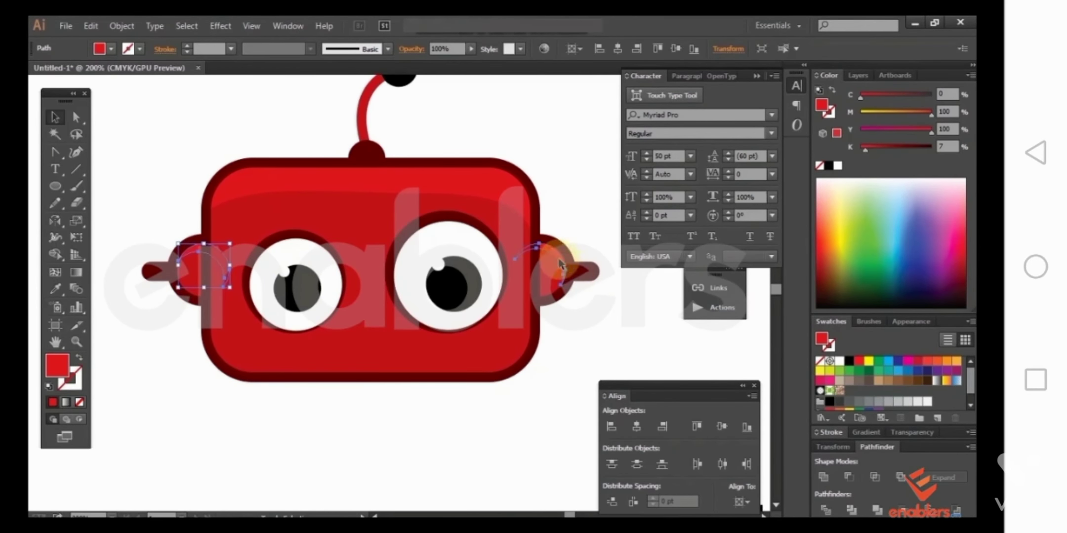
pyautogui.keyDown('shift'); pyautogui.click(501, 195); pyautogui.keyUp('shift')
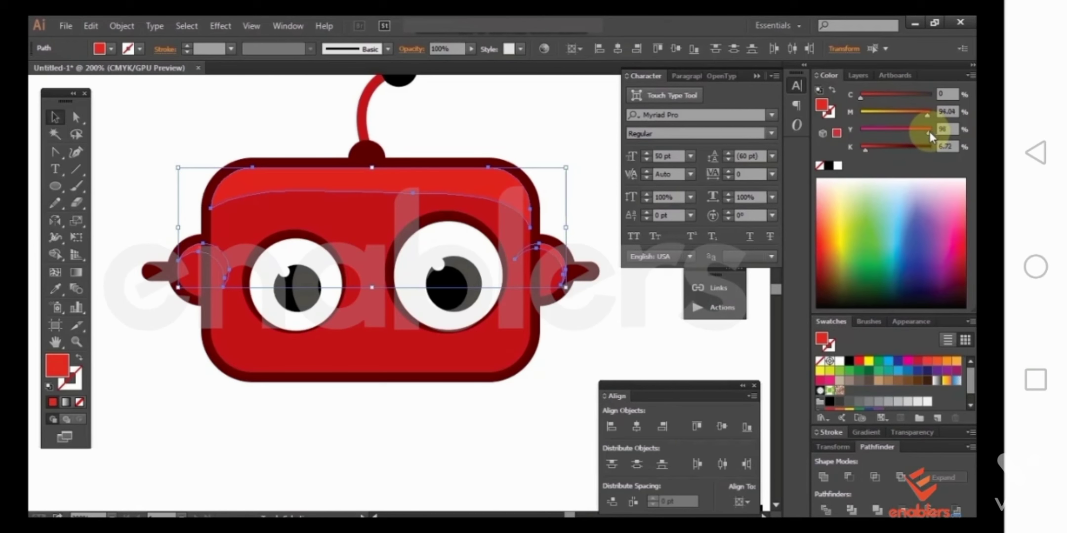
pyautogui.hotkey('ctrl', 'shift', 'a')
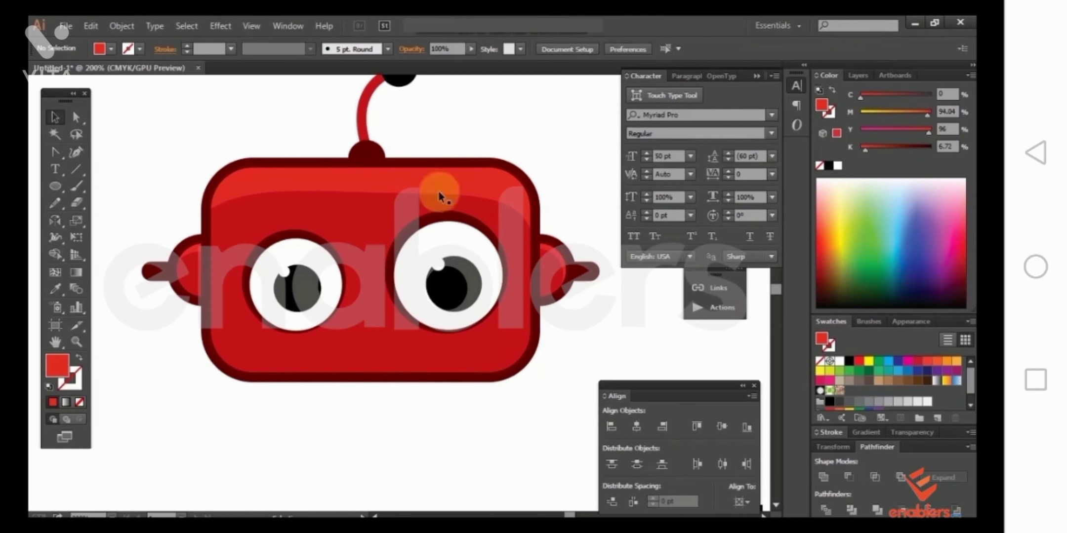
# Step: Cut an upper-right crescent from offset copies of the antenna's black ball and fill it with K 91
pyautogui.scroll(3, 436, 190)
pyautogui.click(405, 166)
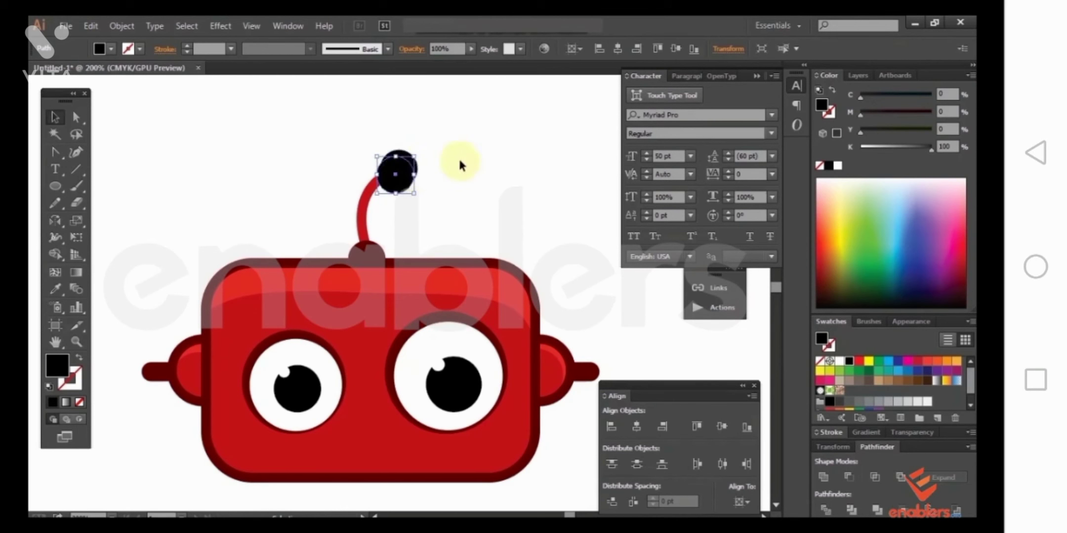
pyautogui.click(444, 158)
pyautogui.click(406, 157)
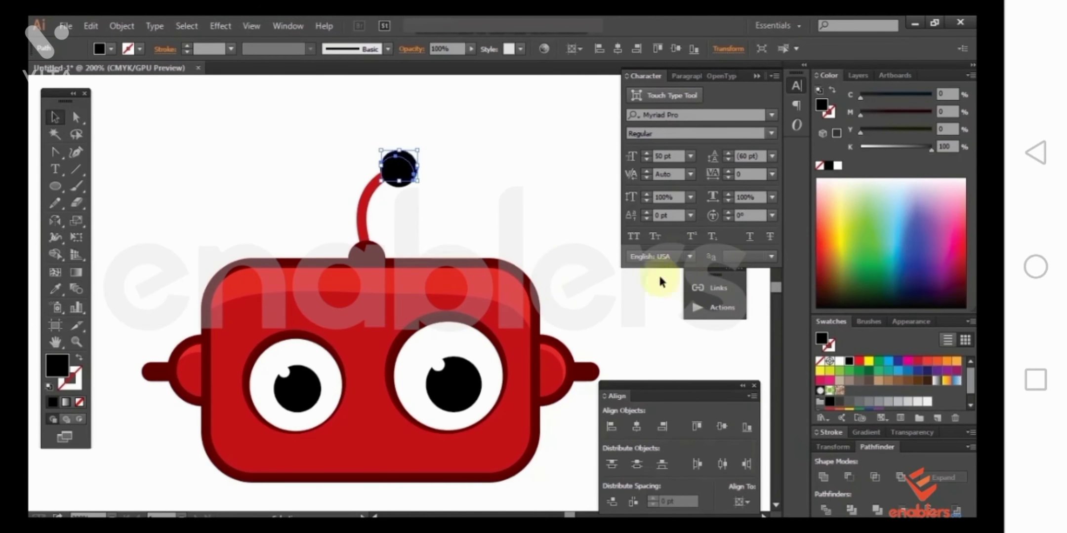
pyautogui.press('i')
pyautogui.moveTo(927, 149); pyautogui.dragTo(925, 150)
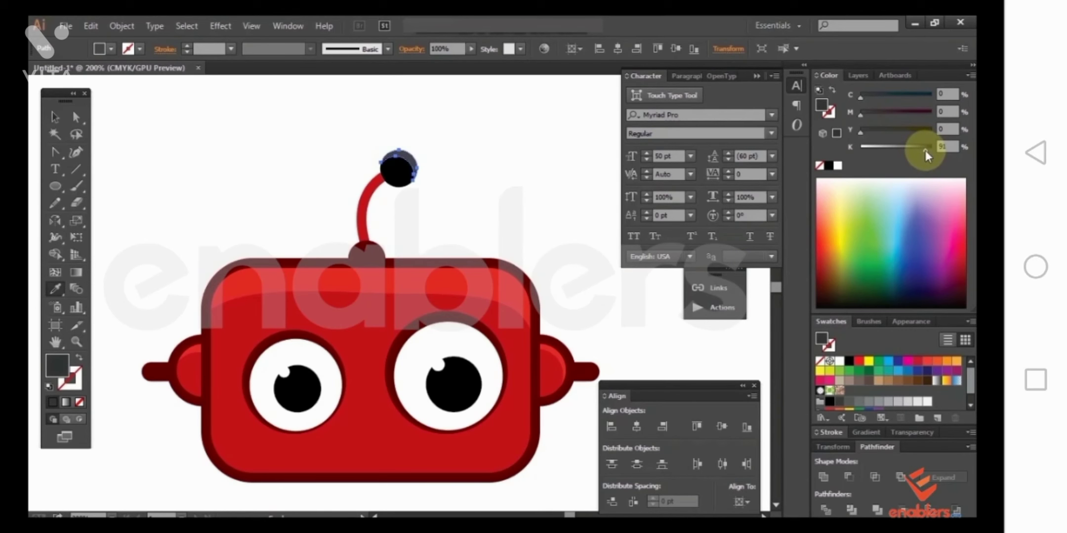
pyautogui.click(55, 117)
pyautogui.click(294, 161)
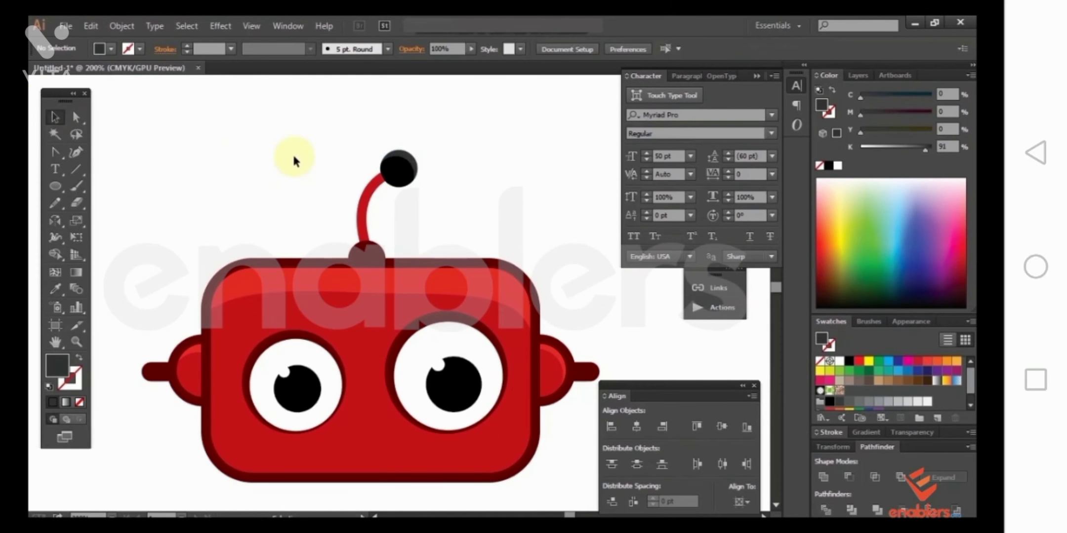
# Step: Set the antenna ball crescent's fill to K 95 and deselect it
pyautogui.click(399, 167)
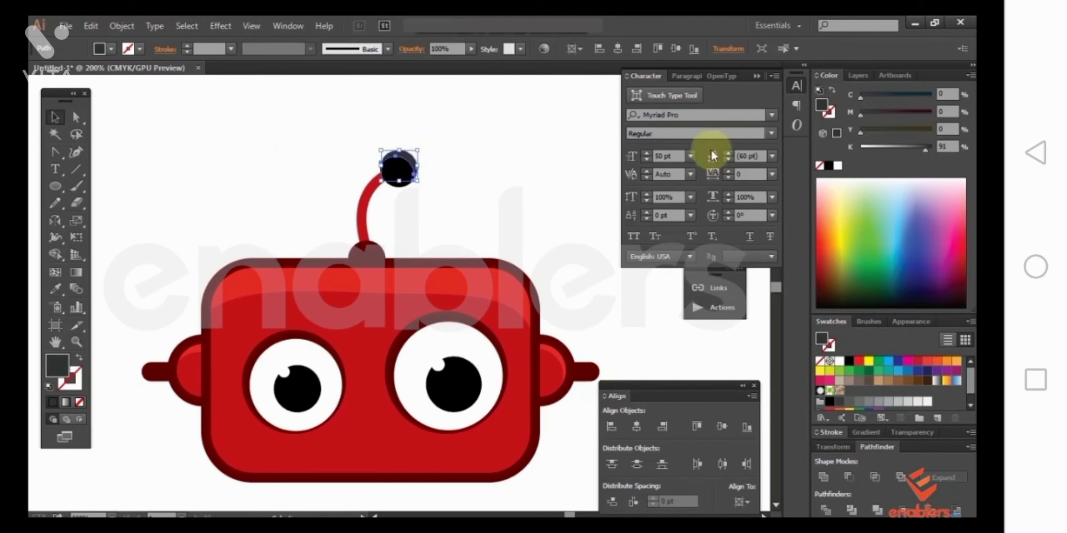
pyautogui.hotkey('ctrl', '=')
pyautogui.moveTo(459, 145); pyautogui.dragTo(448, 262)
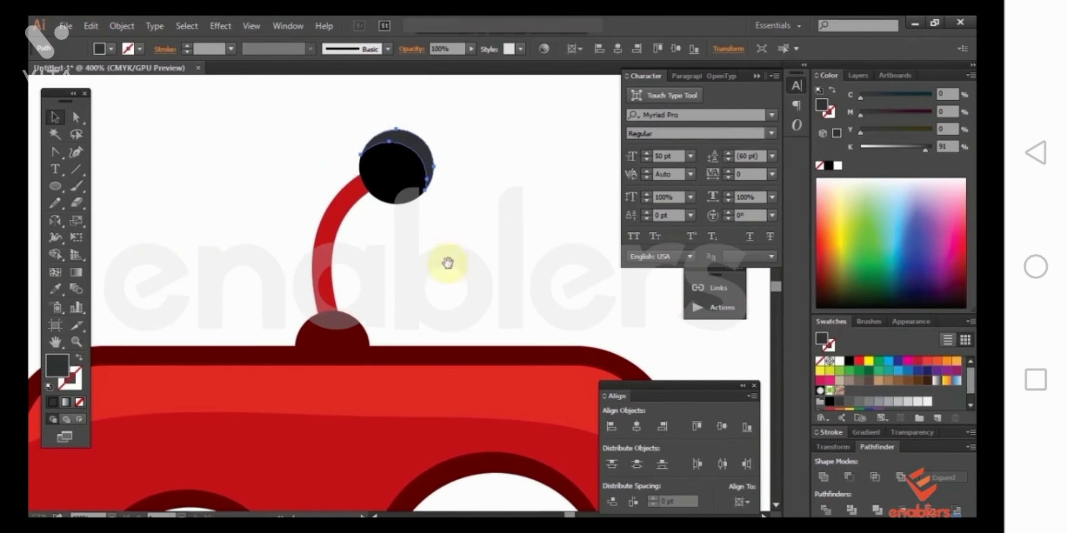
pyautogui.click(951, 145)
pyautogui.write('95')
pyautogui.press('Return')
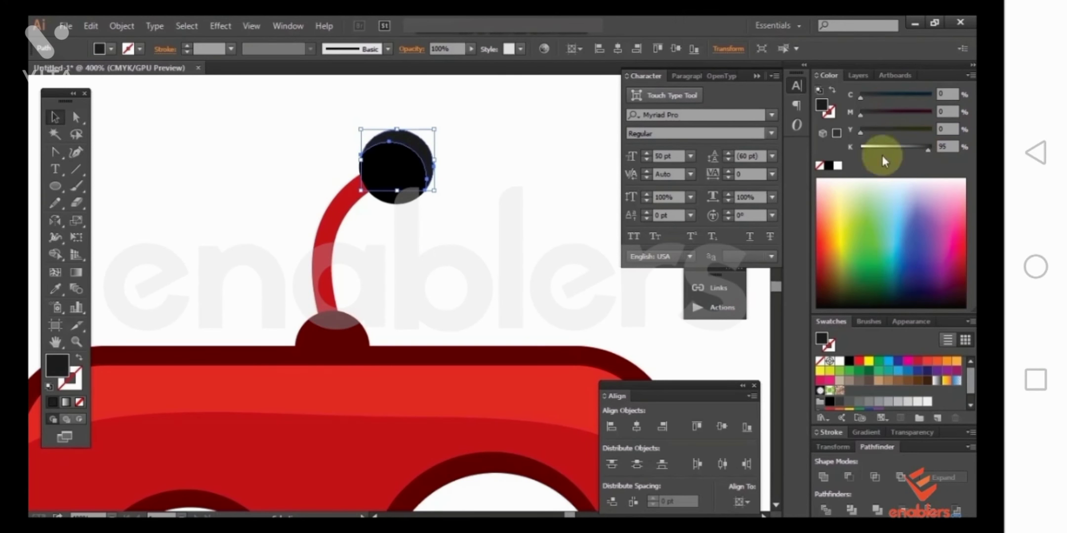
pyautogui.click(491, 244)
pyautogui.hotkey('ctrl', '-')
pyautogui.hotkey('ctrl', '-')
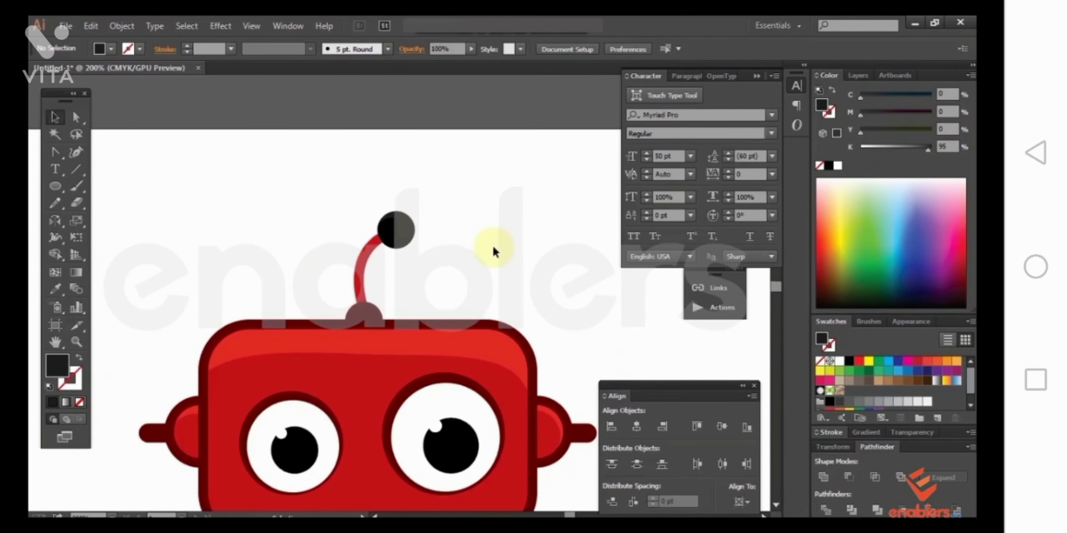
# Step: Bend the left end of the forehead highlight's lower edge upward by adjusting its left anchor's direction handle
pyautogui.scroll(-5, 543, 292)
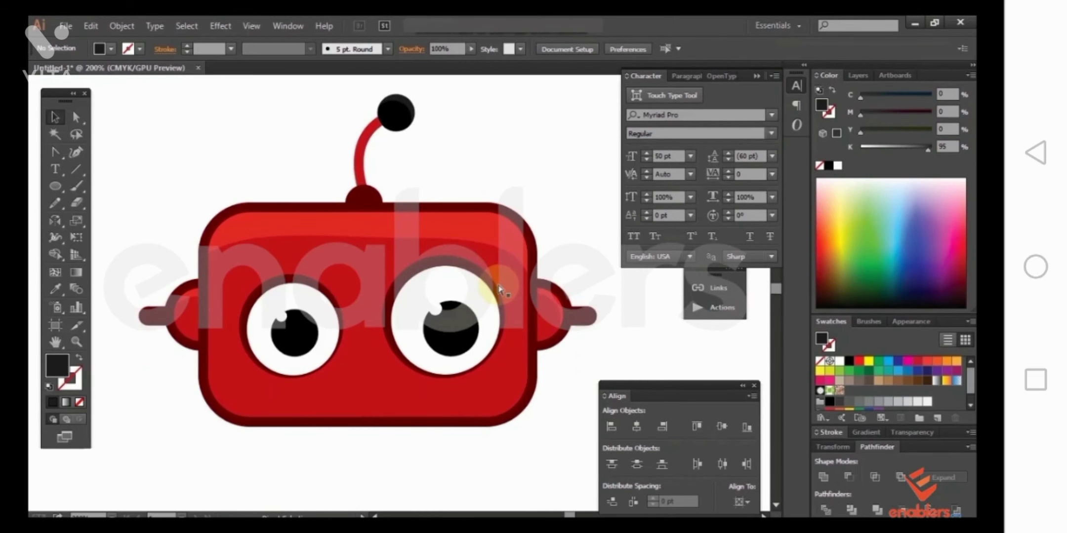
pyautogui.hotkey('ctrl', '-')
pyautogui.moveTo(519, 291); pyautogui.dragTo(499, 274)
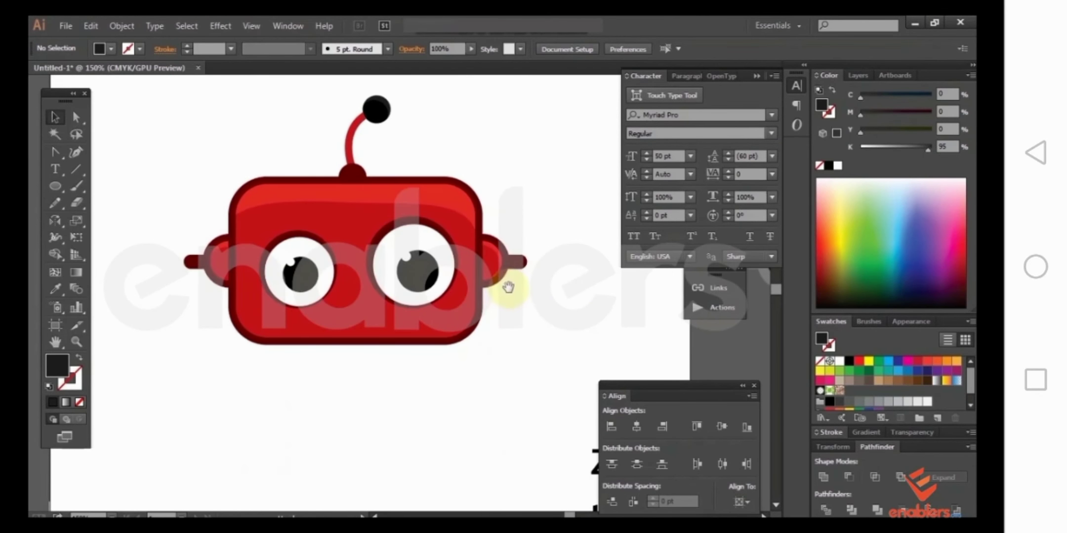
pyautogui.press('a')
pyautogui.click(289, 202)
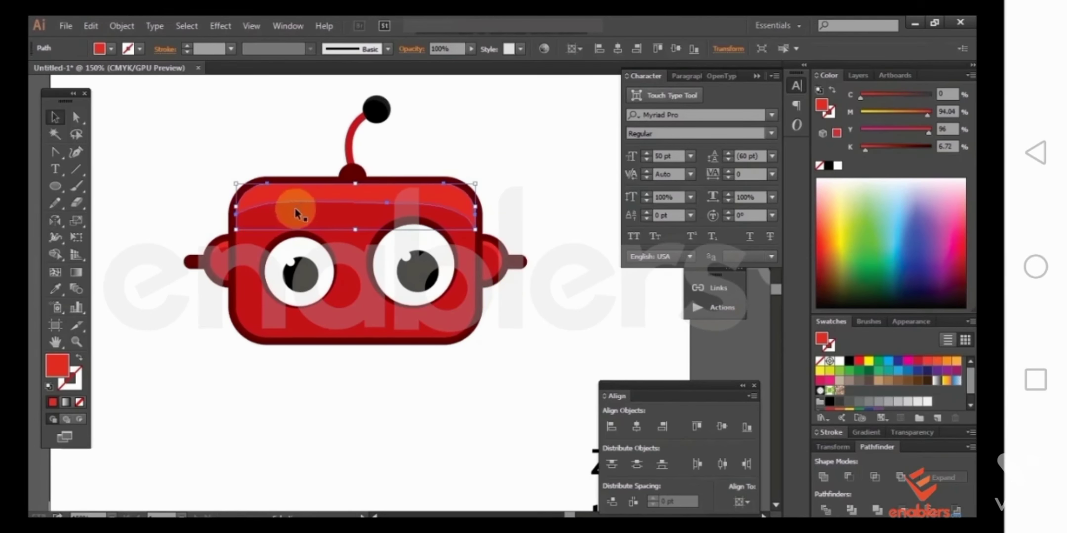
pyautogui.moveTo(237, 216); pyautogui.dragTo(269, 192)
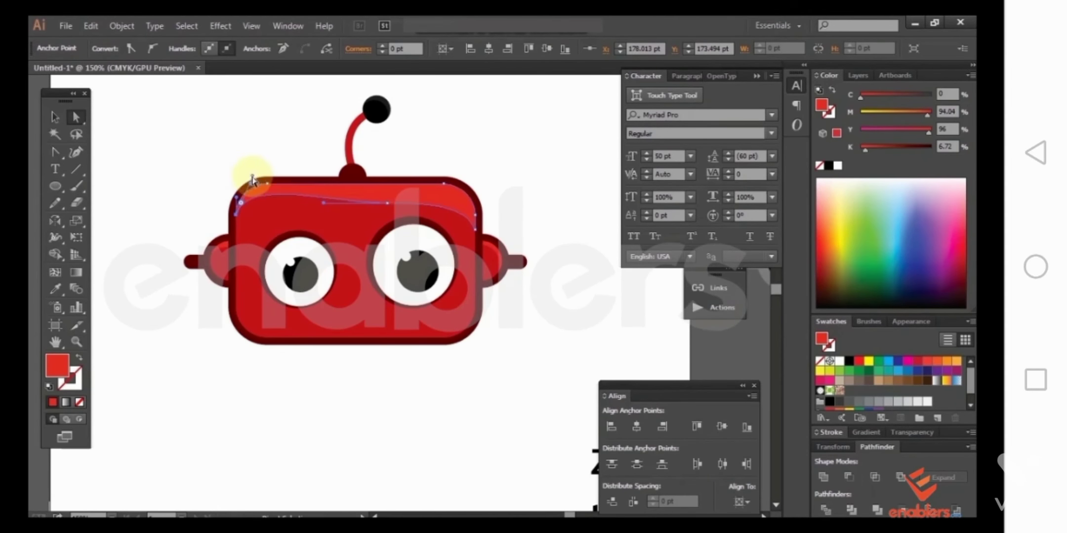
# Step: Tilt the middle anchor's handles on the forehead highlight's lower edge so the curve slopes down to the right
pyautogui.click(327, 208)
pyautogui.moveTo(322, 207); pyautogui.dragTo(371, 209)
pyautogui.click(388, 204)
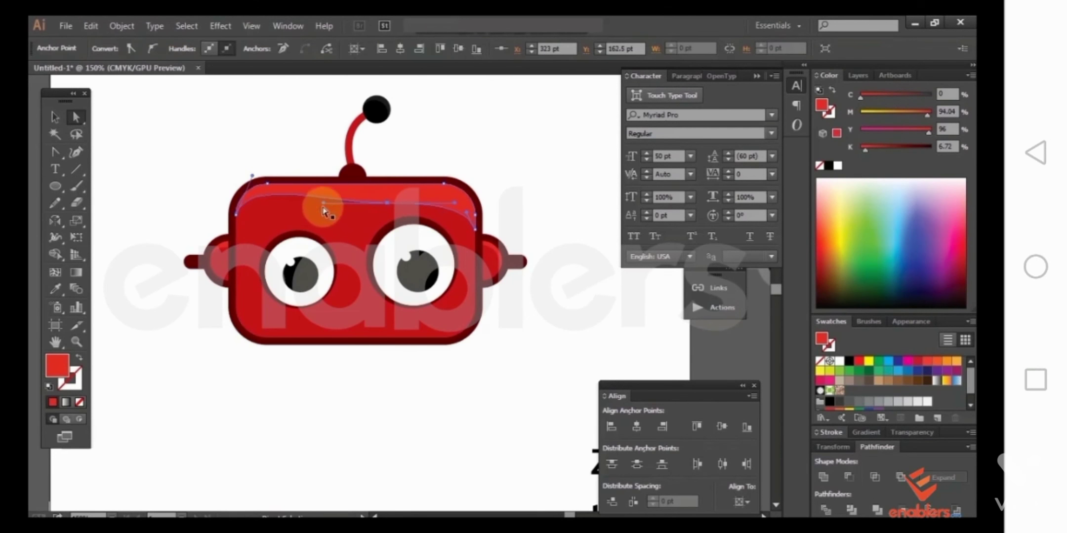
pyautogui.moveTo(324, 207); pyautogui.dragTo(325, 201)
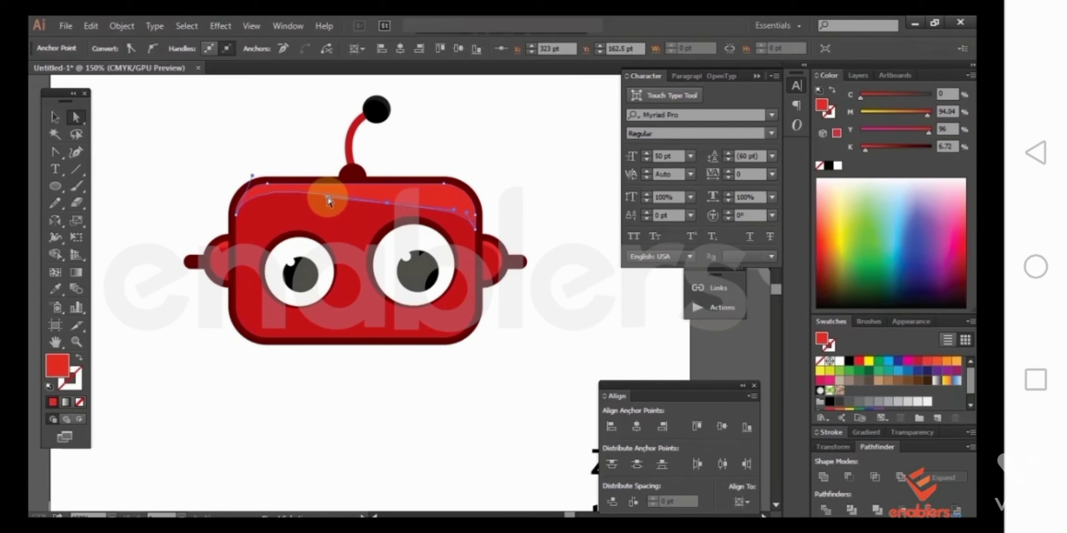
pyautogui.moveTo(332, 200); pyautogui.dragTo(346, 203)
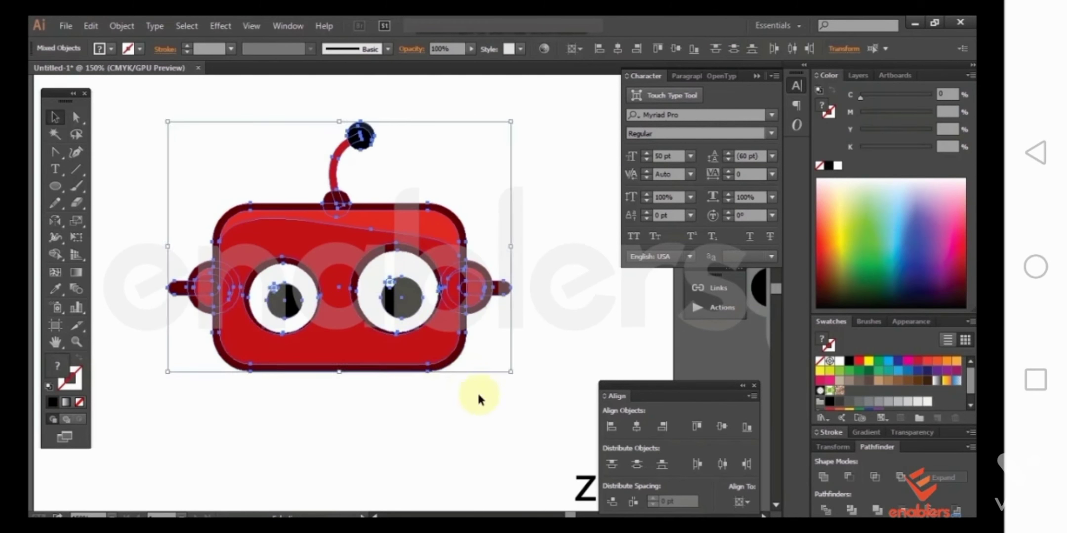
pyautogui.click(476, 397)
# Step: Cut a crescent from a copy of the larger eye's white using a slightly smaller circle at its lower left
pyautogui.click(404, 265)
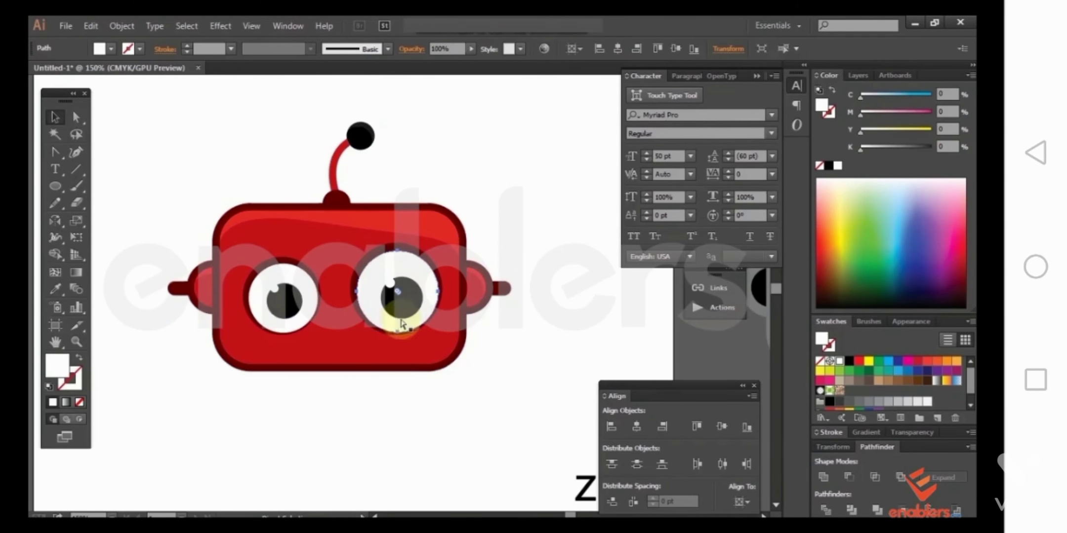
pyautogui.click(395, 257)
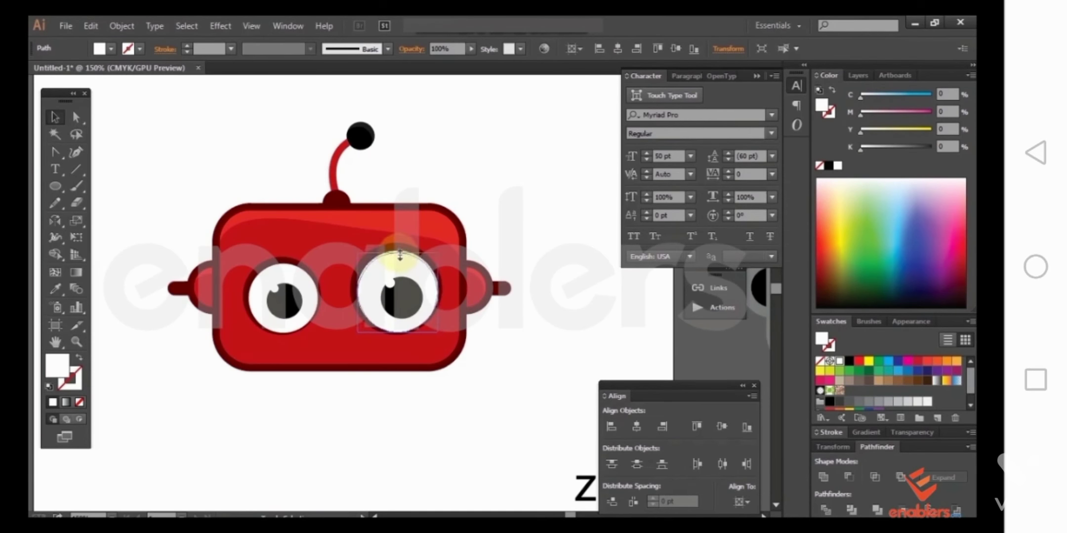
pyautogui.moveTo(400, 256); pyautogui.dragTo(402, 265)
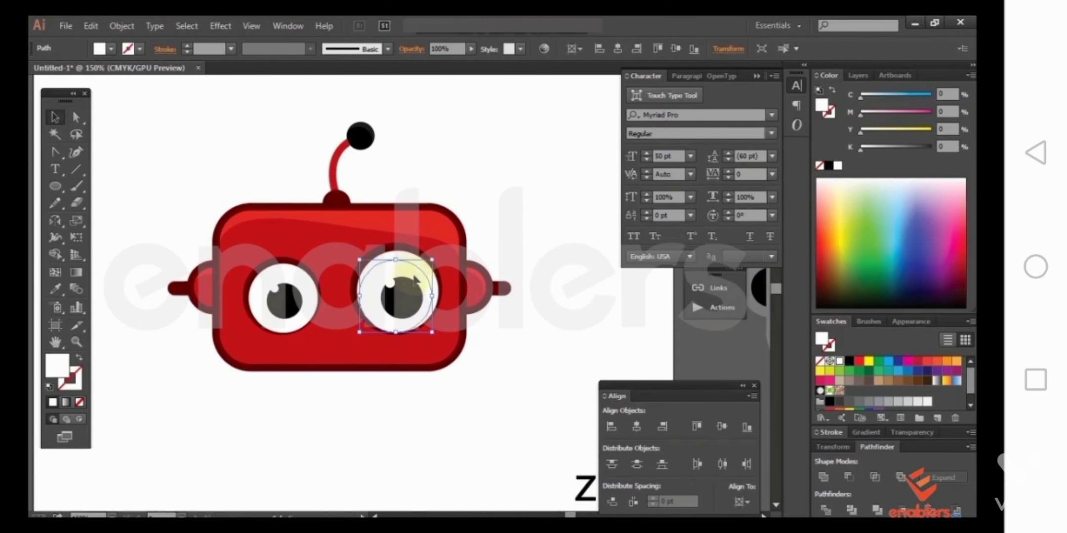
pyautogui.click(412, 275)
pyautogui.keyDown('shift'); pyautogui.click(379, 289); pyautogui.keyUp('shift')
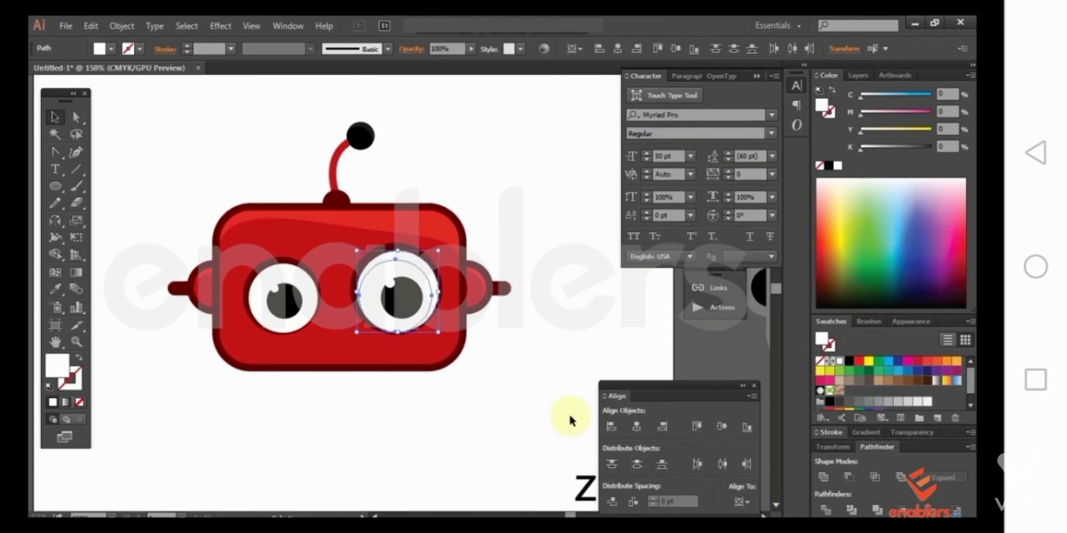
pyautogui.click(849, 477)
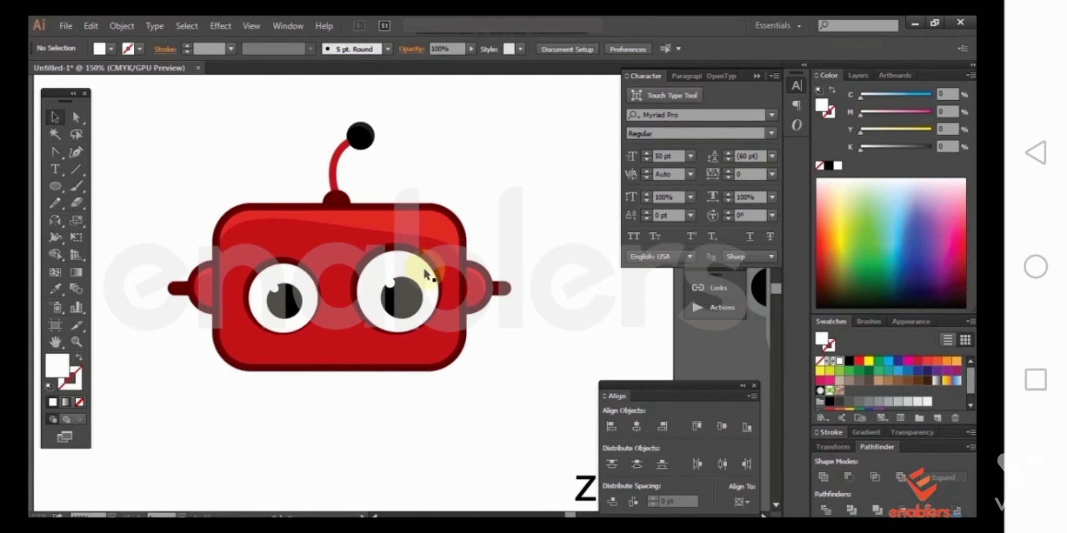
pyautogui.hotkey('ctrl', 'shift', 'a')
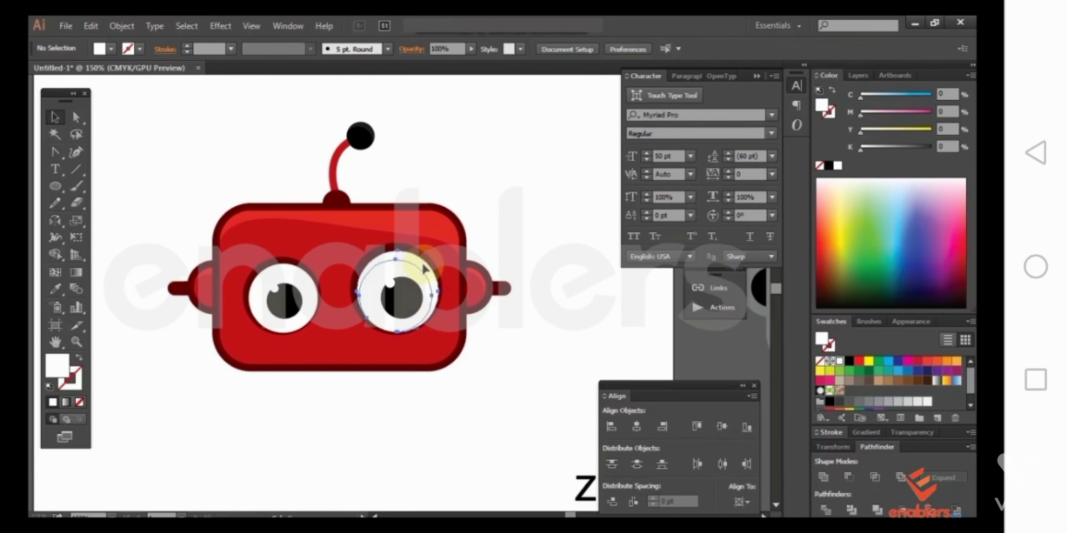
# Step: Fill the larger eye's crescent with a light grey of K 5
pyautogui.click(424, 269)
pyautogui.press('i')
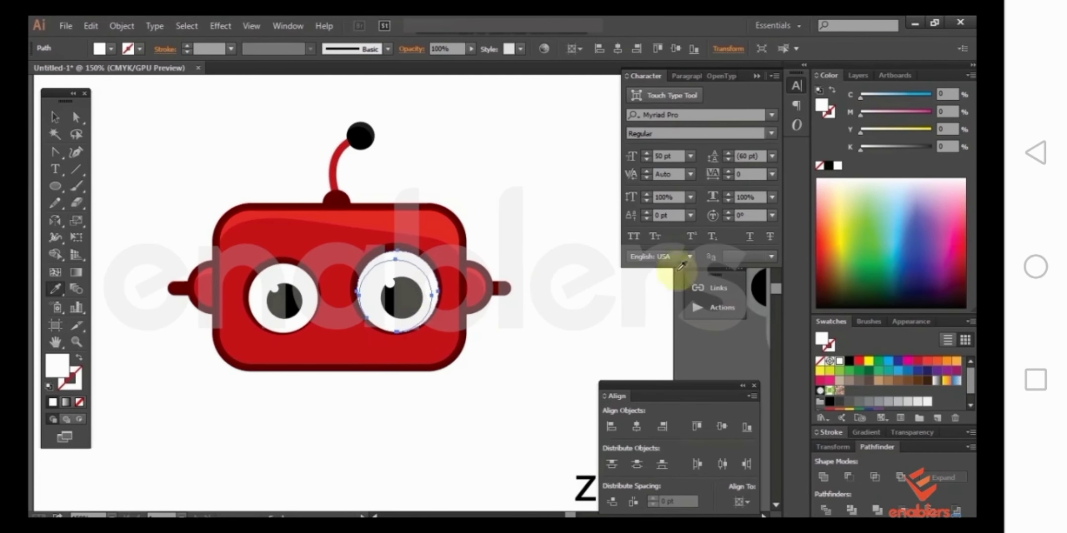
pyautogui.click(947, 147)
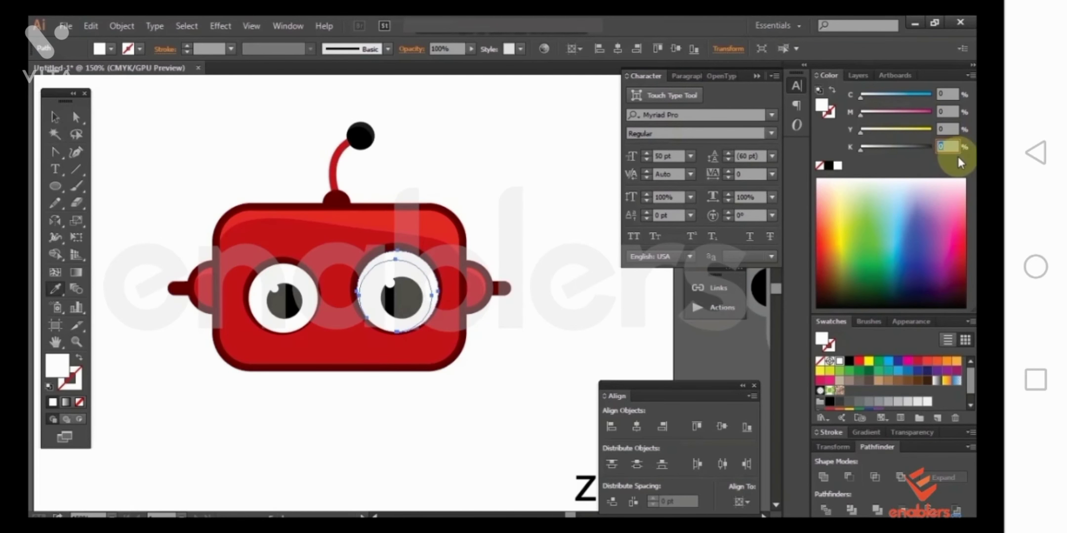
pyautogui.write('5')
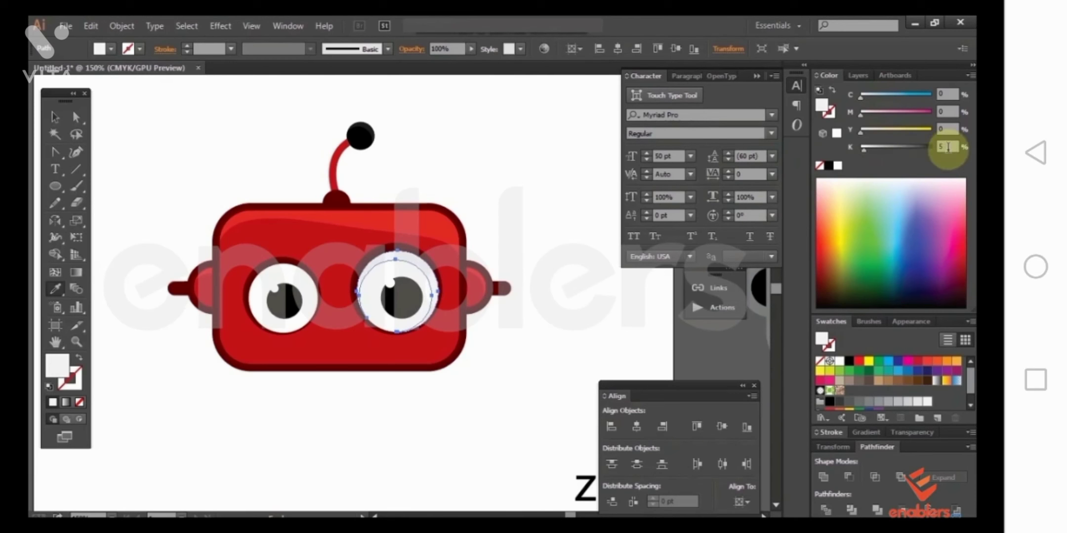
# Step: Darken the larger eye's crescent to K 10 and deselect it
pyautogui.press('Return')
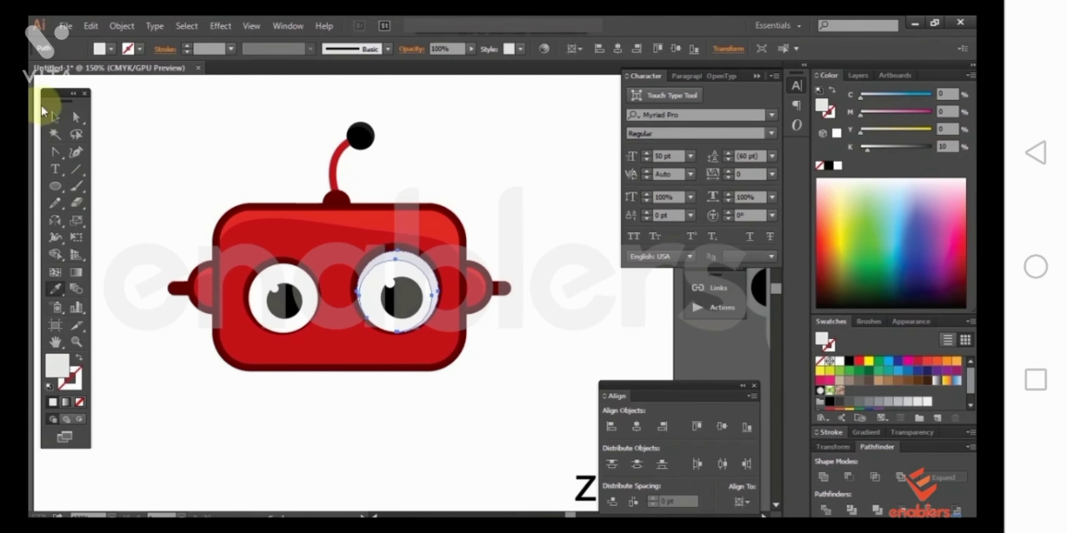
pyautogui.click(55, 117)
pyautogui.click(209, 152)
pyautogui.scroll(2, 390, 295)
pyautogui.scroll(-1, 390, 296)
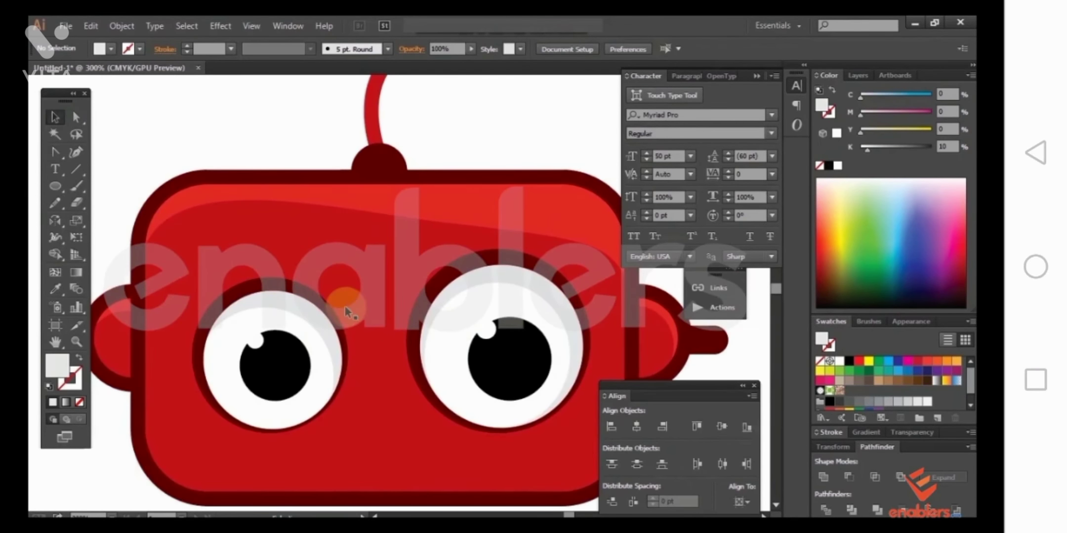
pyautogui.scroll(-1, 345, 298)
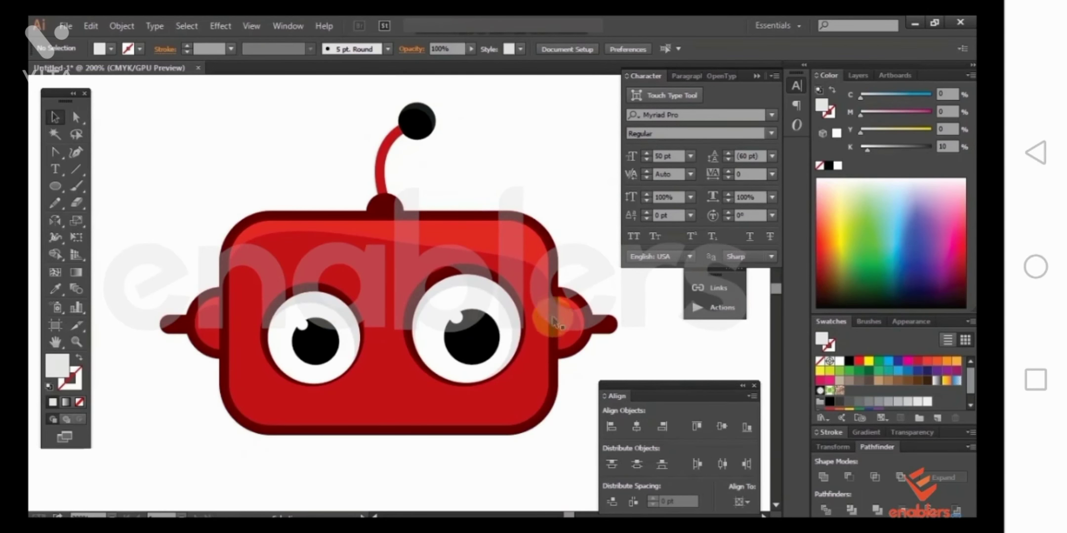
pyautogui.moveTo(523, 346); pyautogui.dragTo(505, 312)
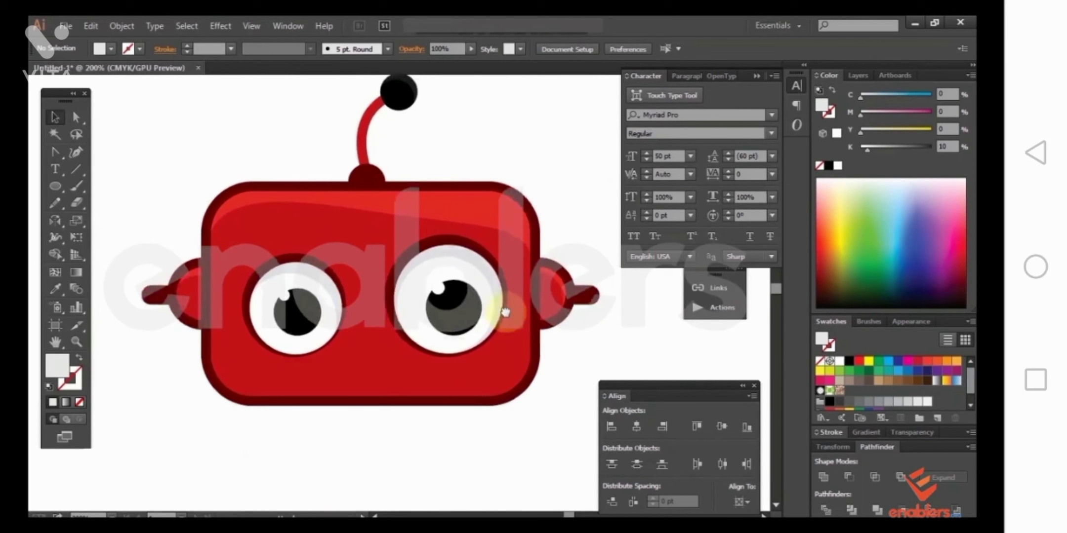
# Step: Place a copy of the "zolo studio" text beneath the robot head and reduce it to "zolo"
pyautogui.scroll(-3, 505, 312)
pyautogui.scroll(-2, 489, 336)
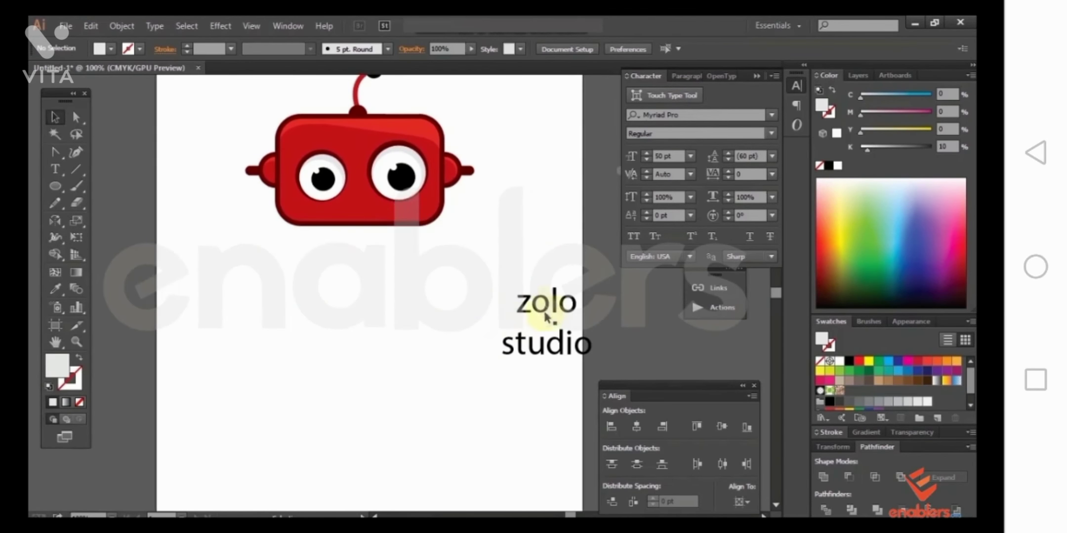
pyautogui.moveTo(546, 316); pyautogui.dragTo(361, 269)
pyautogui.doubleClick(366, 264)
pyautogui.moveTo(320, 305); pyautogui.dragTo(401, 308)
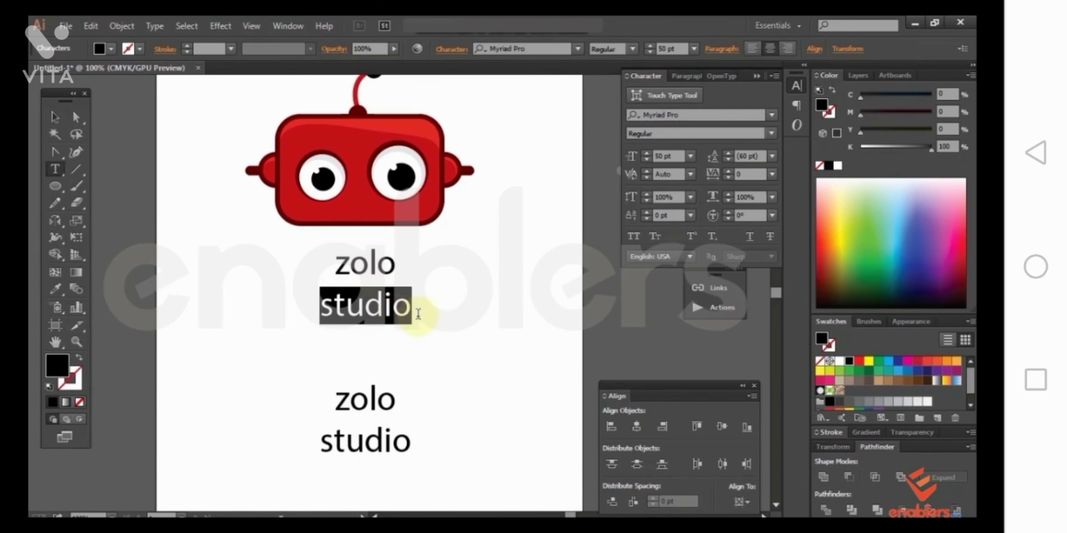
pyautogui.press('BackSpace')
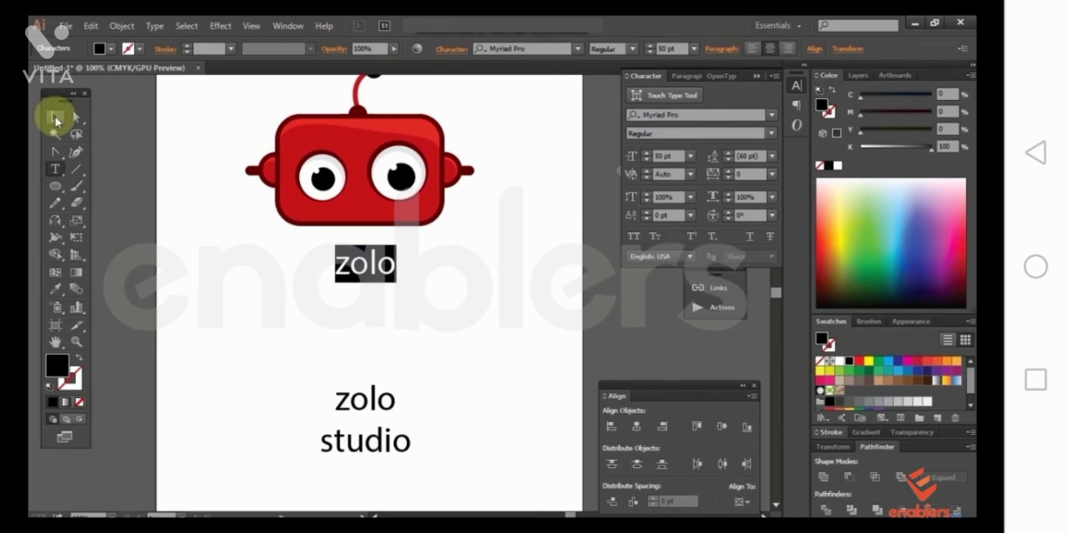
pyautogui.click(54, 117)
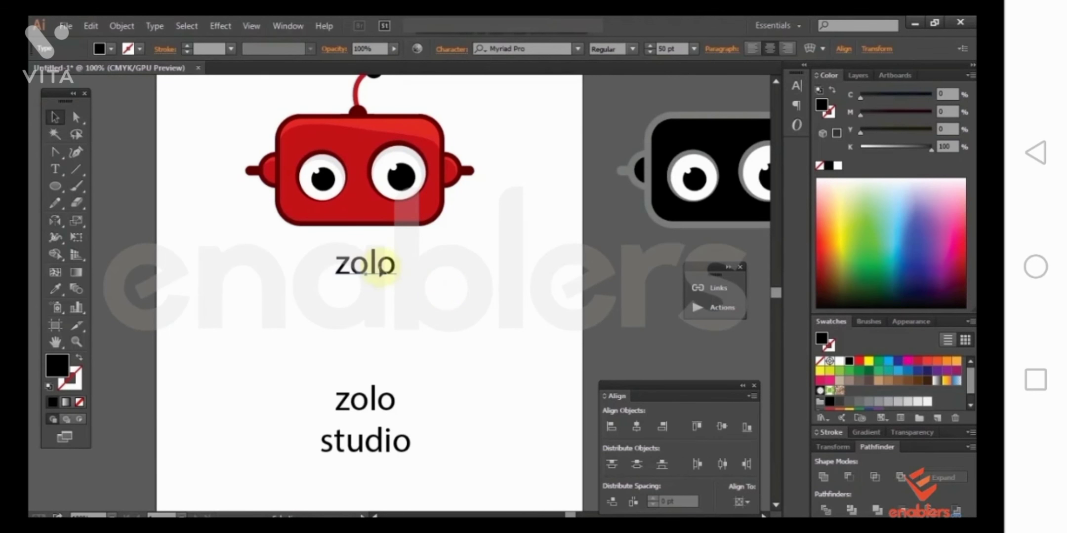
# Step: Scale the "zolo" text beneath the head to about 104 pt and try the Moon font in Light
pyautogui.moveTo(397, 283); pyautogui.dragTo(450, 325)
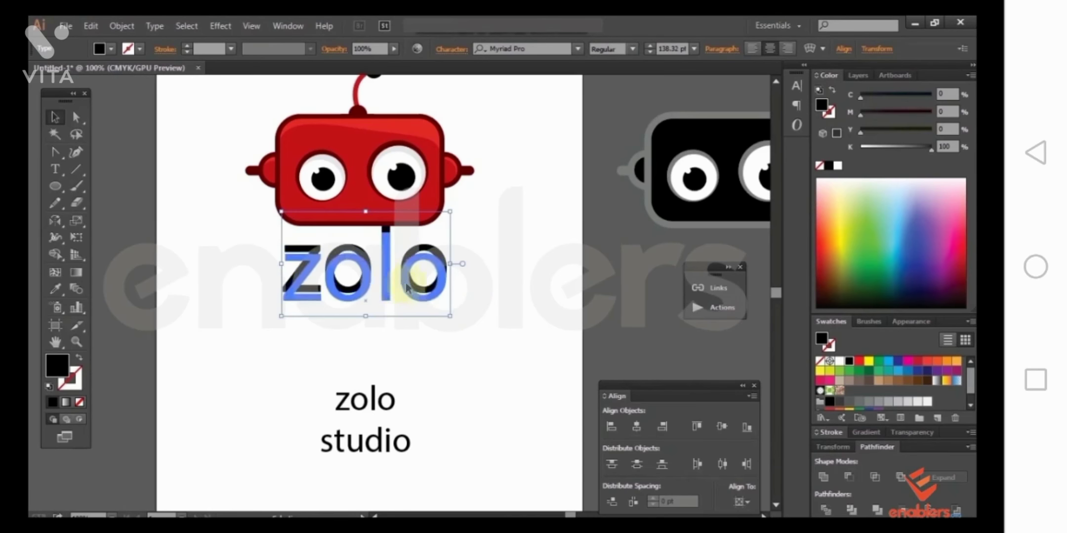
pyautogui.click(799, 86)
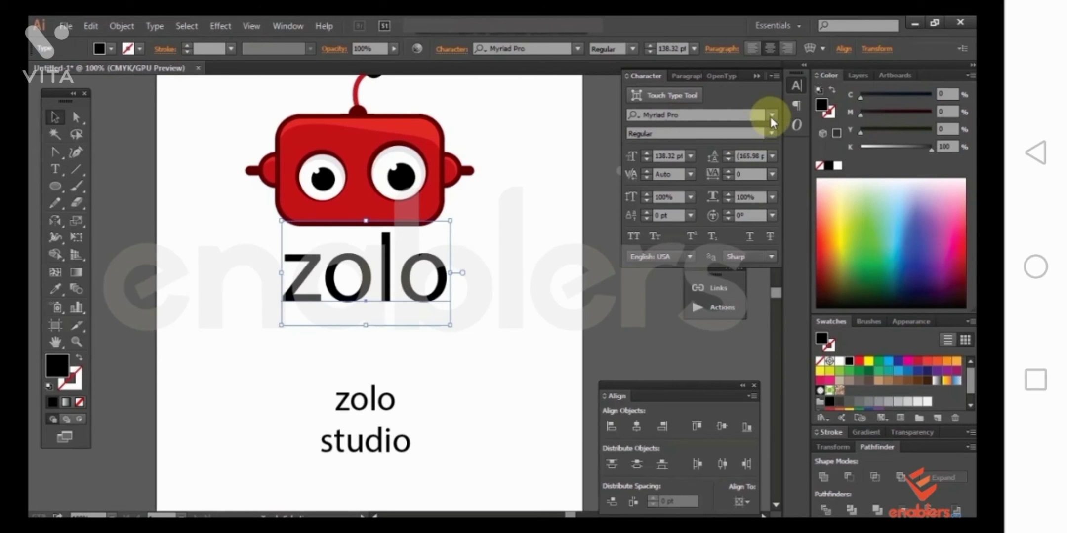
pyautogui.click(770, 116)
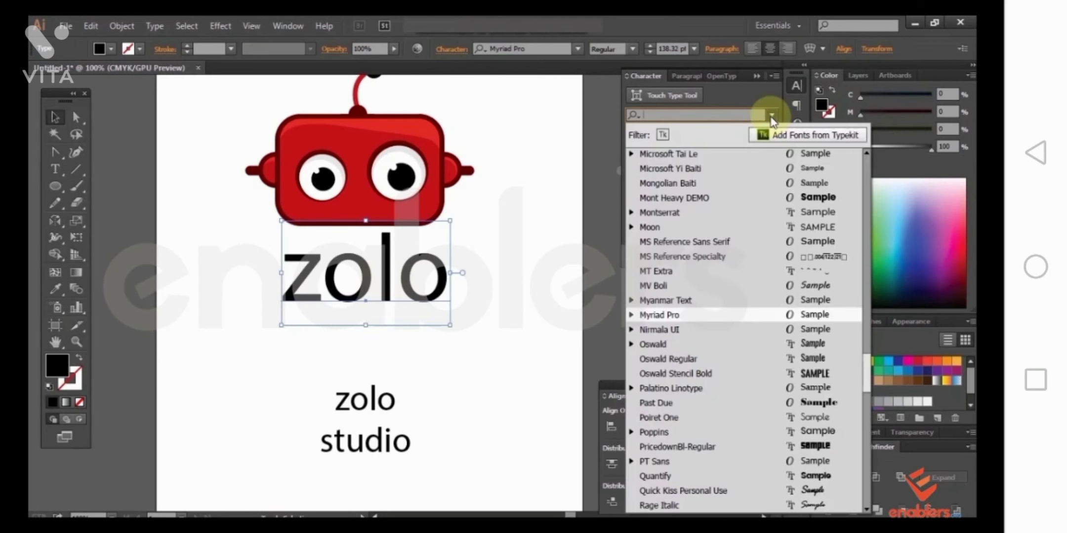
pyautogui.click(759, 228)
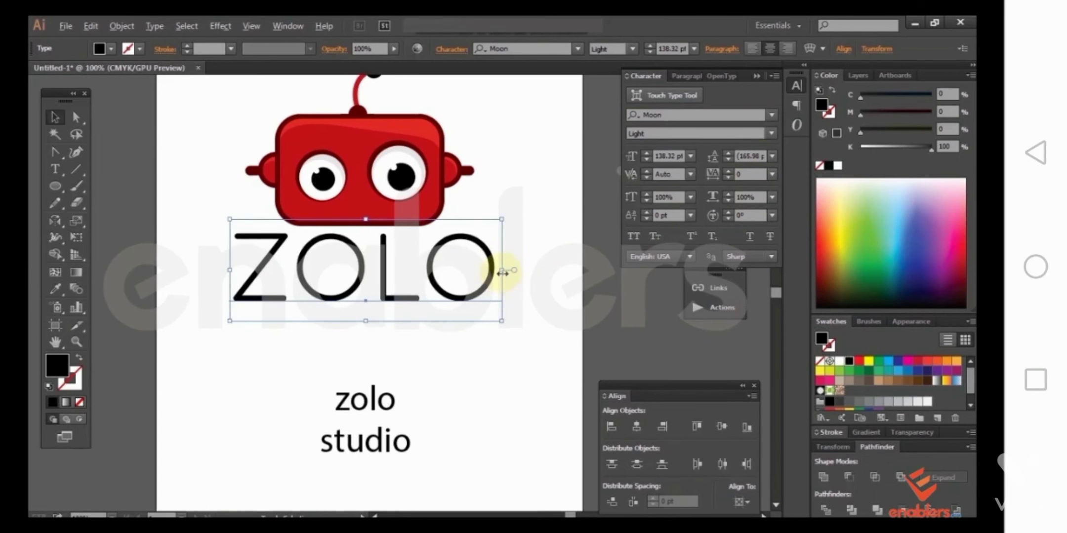
pyautogui.moveTo(503, 273); pyautogui.dragTo(469, 270)
pyautogui.click(505, 272)
pyautogui.click(405, 269)
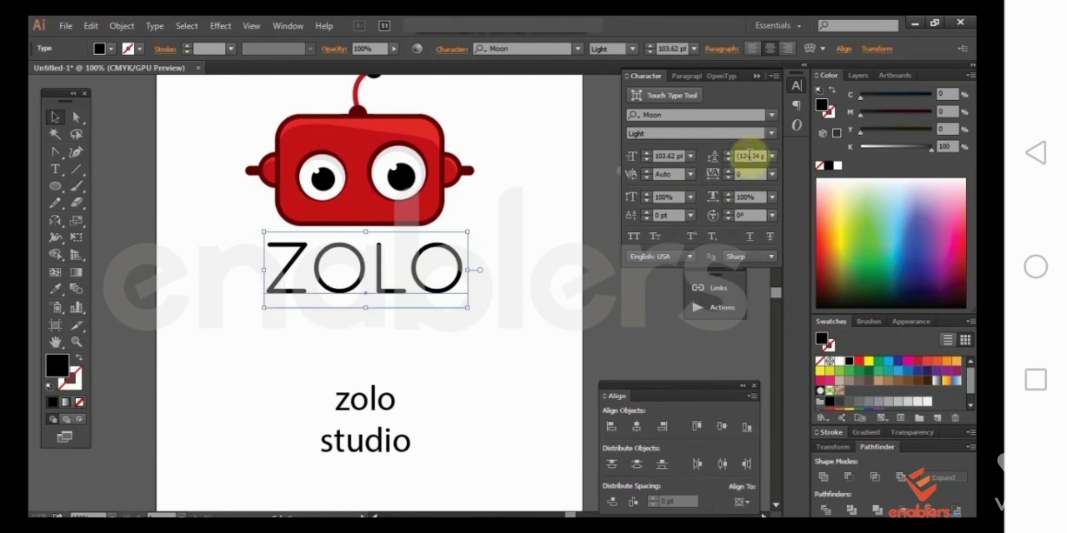
# Step: Change the "zolo" text's font to Mont Heavy DEMO and set it in all caps
pyautogui.click(770, 115)
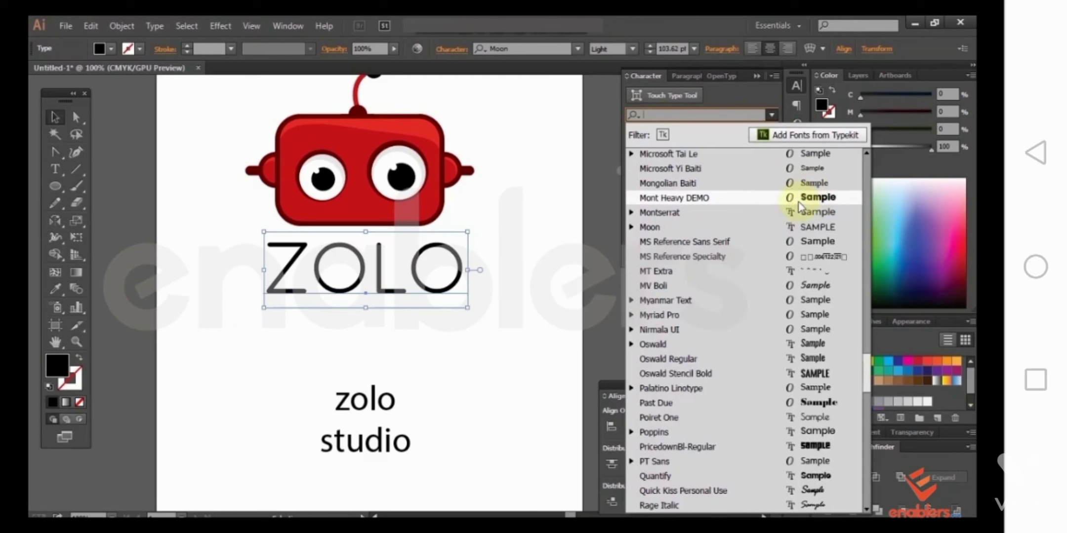
pyautogui.click(817, 198)
pyautogui.click(390, 289)
pyautogui.click(390, 289)
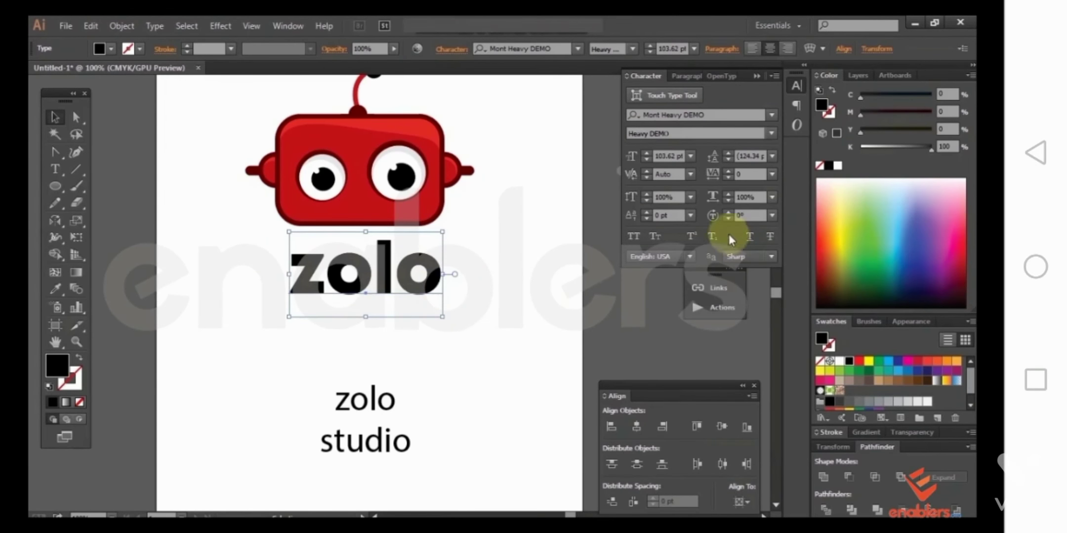
pyautogui.click(633, 236)
pyautogui.click(464, 350)
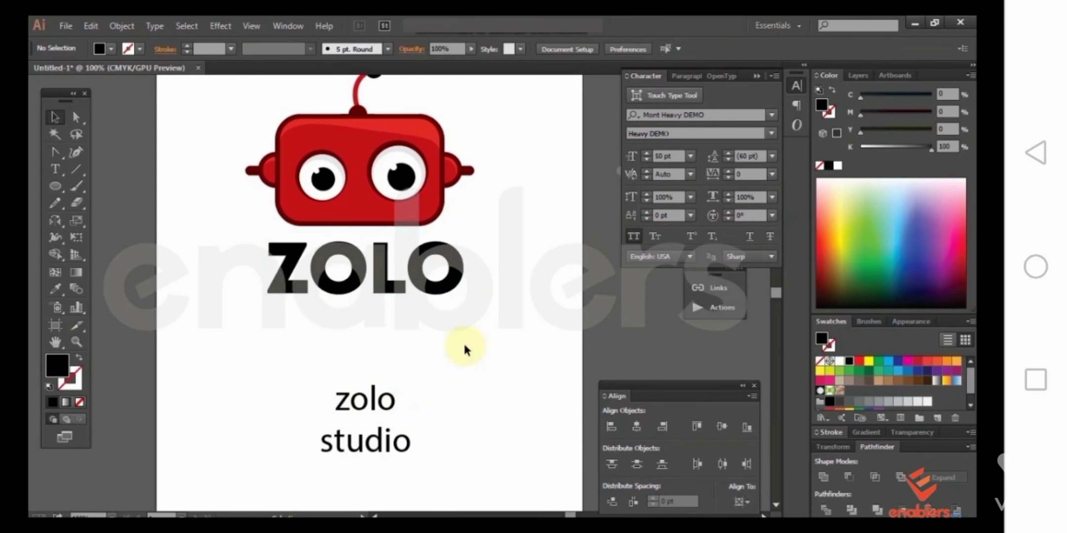
# Step: Scale the ZOLO text down to about 99 pt and shift it slightly left beneath the head
pyautogui.moveTo(429, 285); pyautogui.dragTo(447, 336)
pyautogui.click(463, 285)
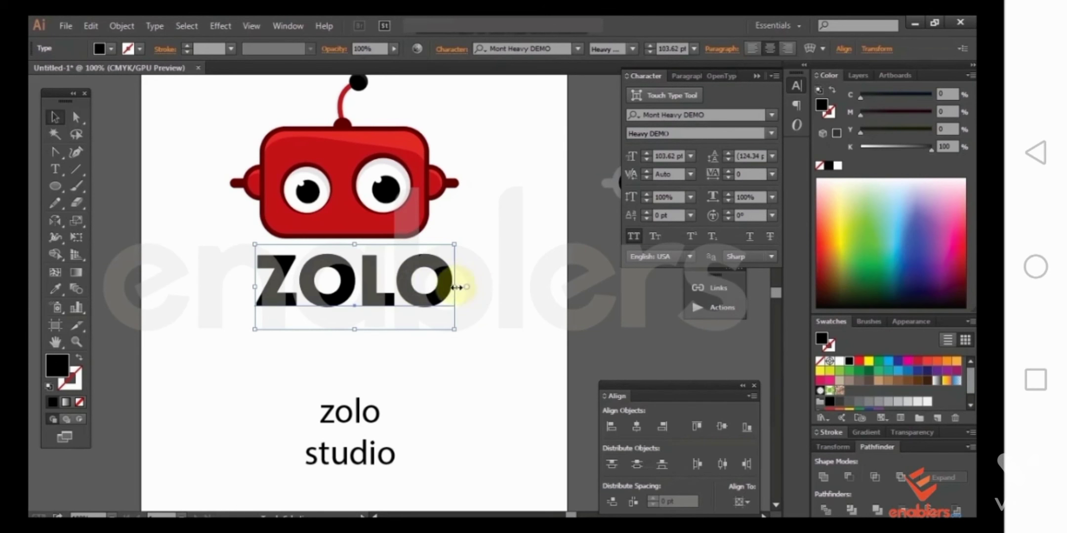
pyautogui.moveTo(457, 287); pyautogui.dragTo(448, 287)
pyautogui.click(479, 287)
pyautogui.click(379, 285)
pyautogui.moveTo(379, 285); pyautogui.dragTo(393, 327)
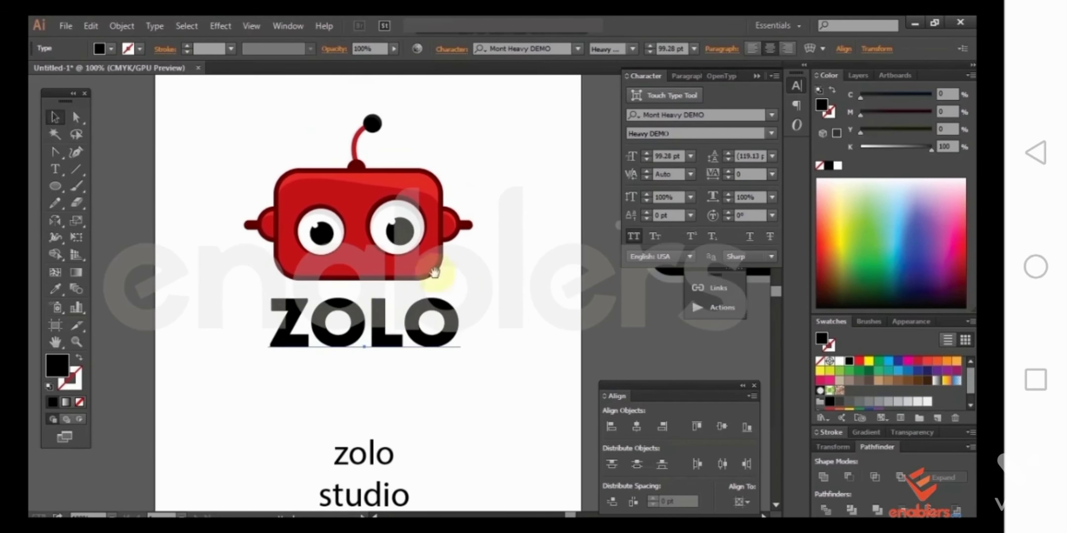
pyautogui.rightClick(432, 326)
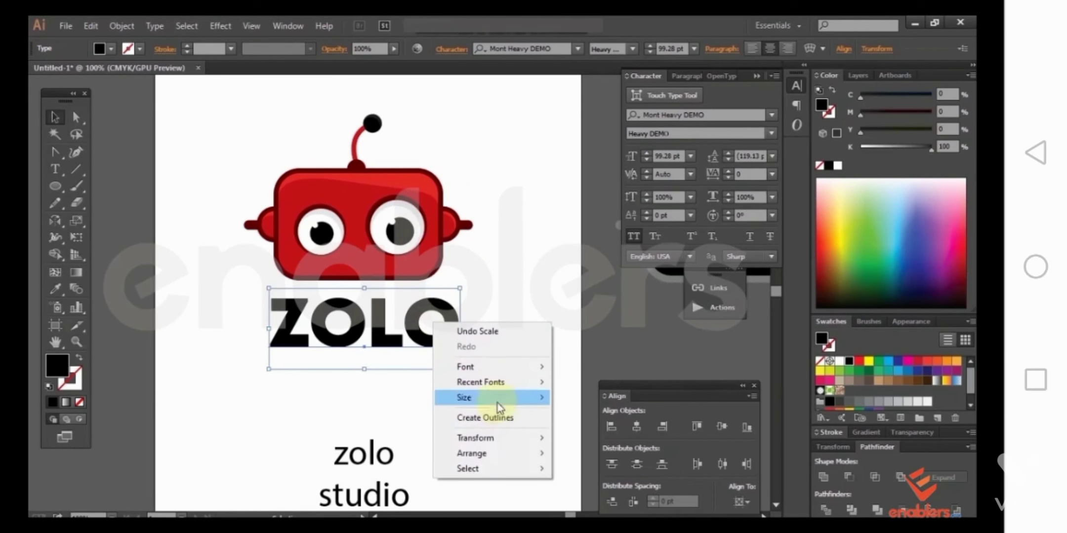
pyautogui.click(368, 368)
# Step: Convert the ZOLO text to outlines and ungroup it into separate letters
pyautogui.rightClick(409, 329)
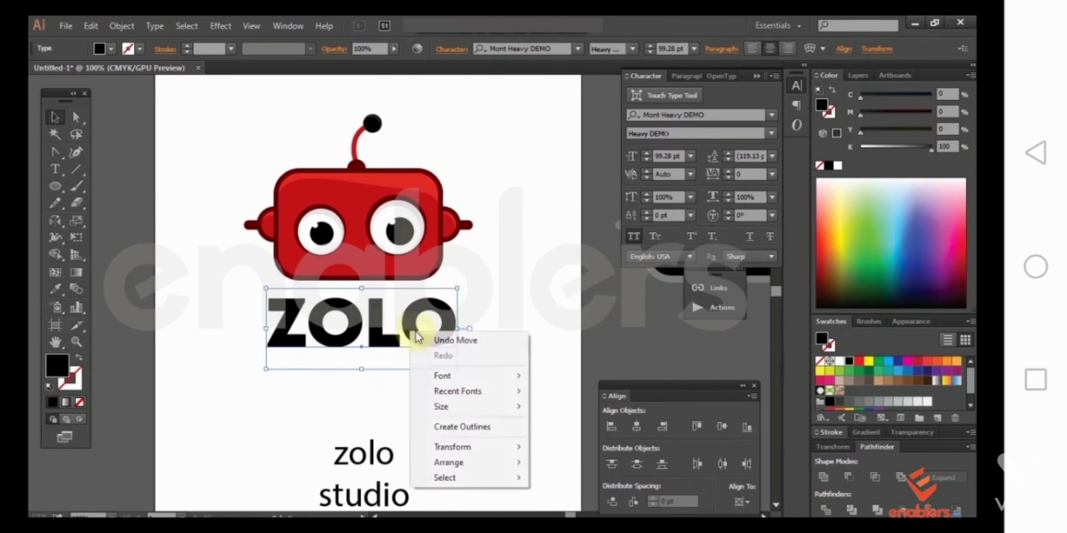
pyautogui.click(481, 430)
pyautogui.click(434, 411)
pyautogui.scroll(-1, 434, 412)
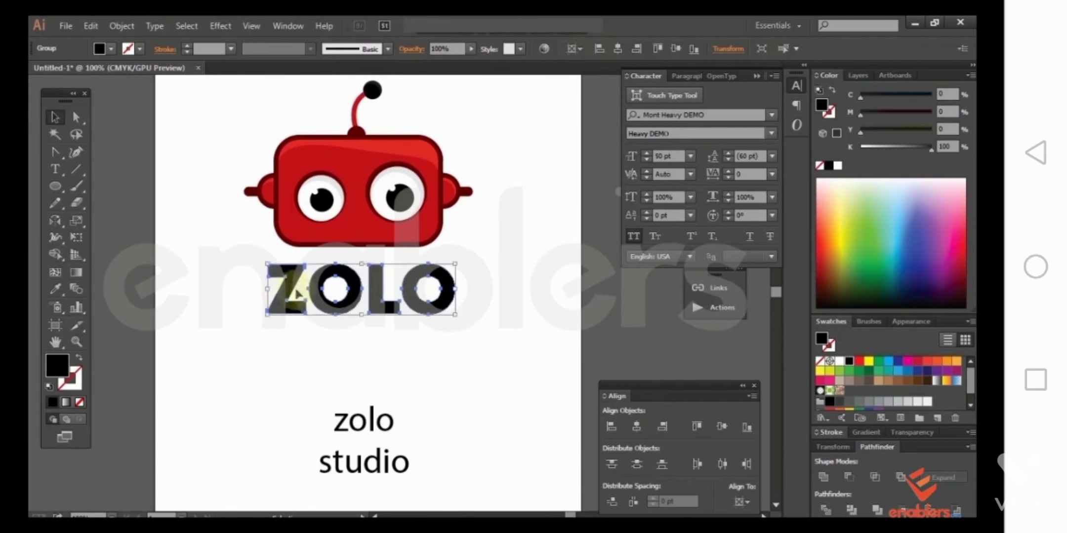
# Step: Lower the first O and raise the last O of ZOLO slightly, and shift all four letters a little to the right
pyautogui.click(442, 299)
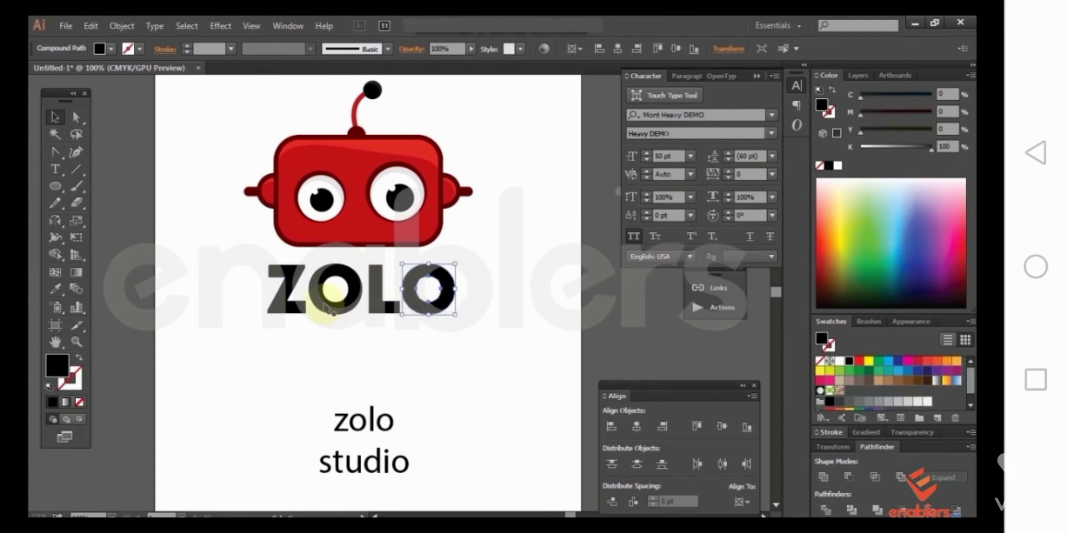
pyautogui.keyDown('shift'); pyautogui.click(350, 311); pyautogui.keyUp('shift')
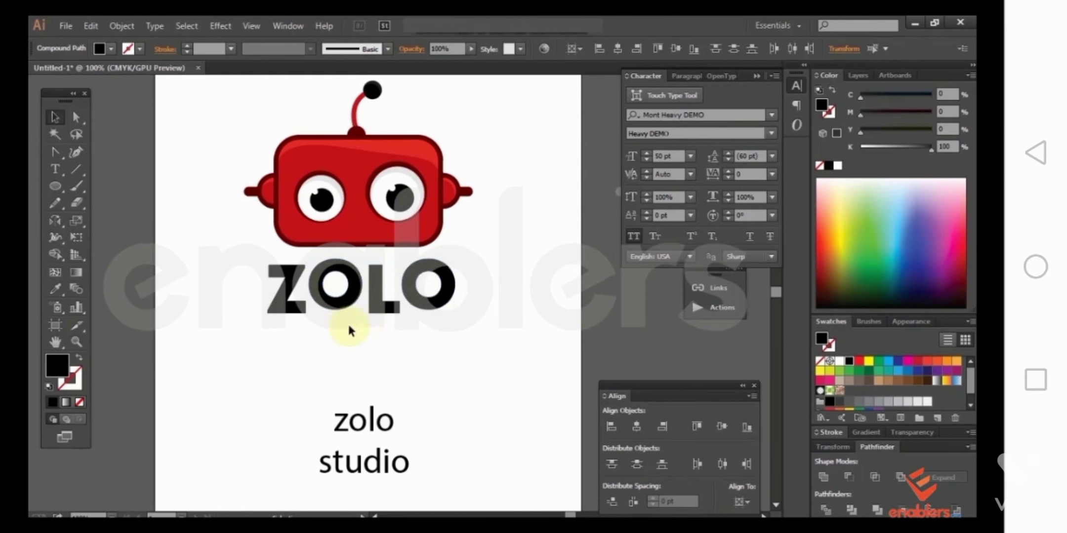
pyautogui.click(361, 330)
pyautogui.click(445, 319)
pyautogui.click(340, 312)
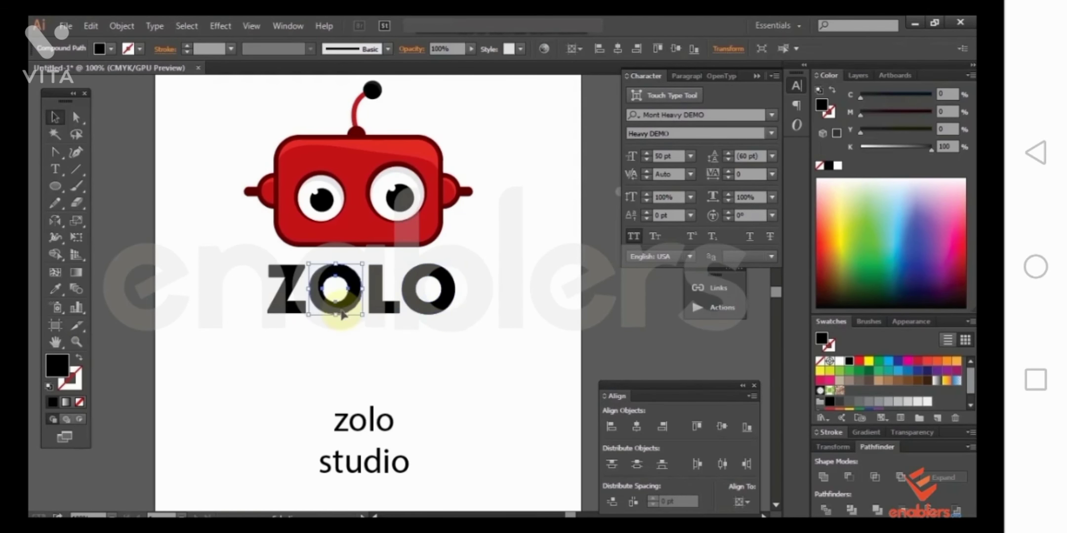
pyautogui.click(442, 310)
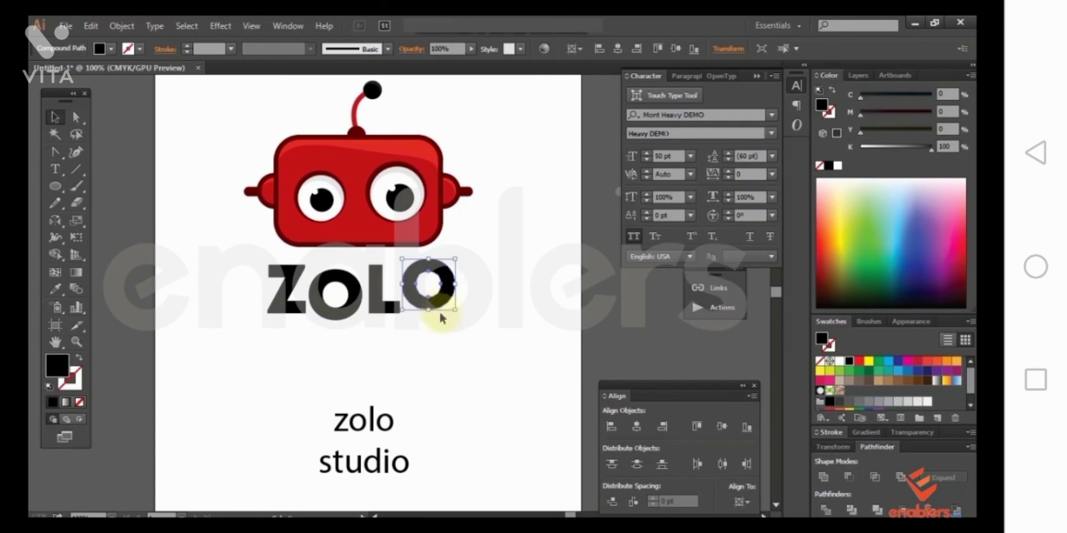
pyautogui.moveTo(513, 358); pyautogui.dragTo(172, 284)
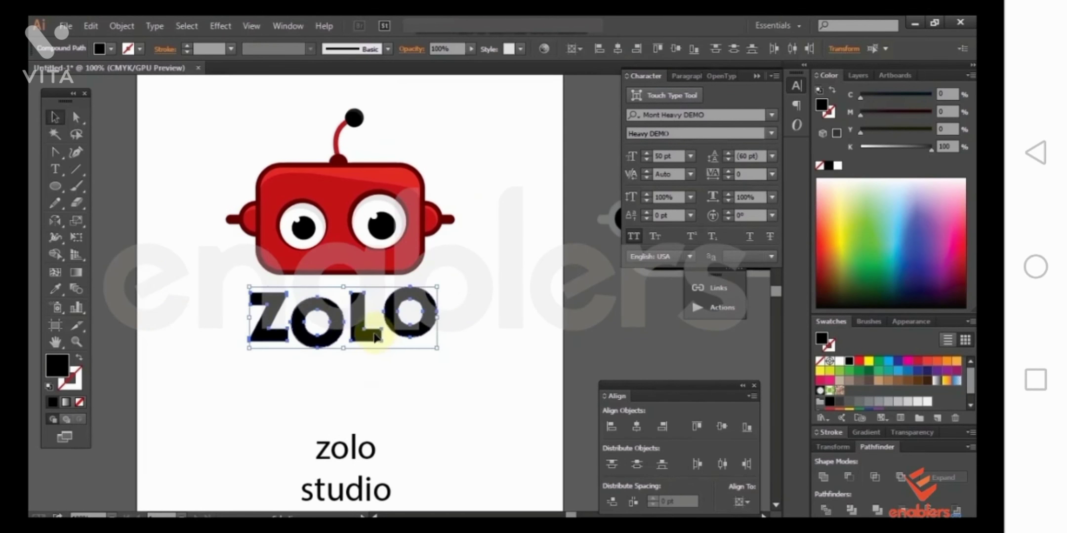
pyautogui.click(449, 354)
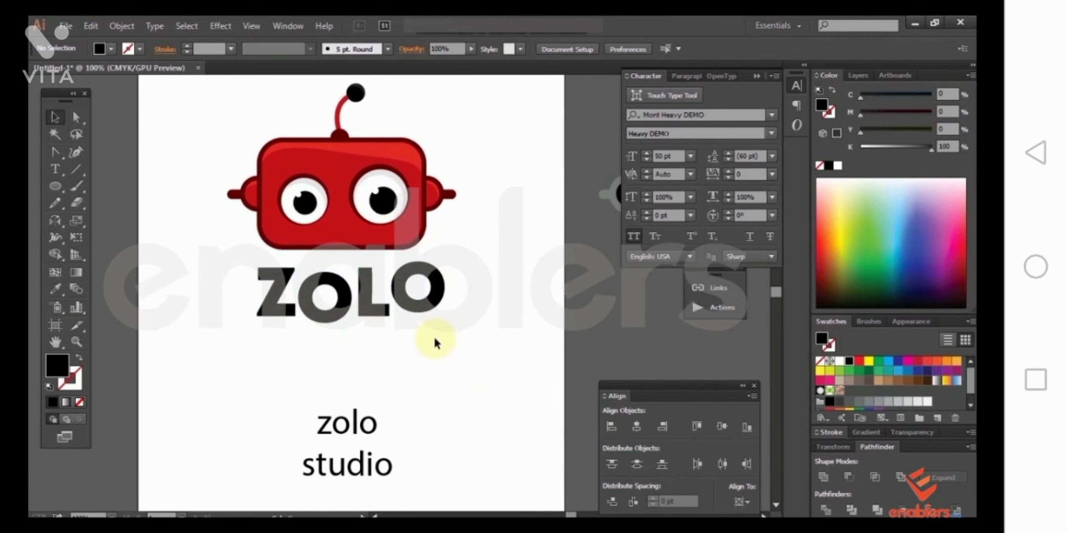
# Step: Place a copy of the "zolo studio" text below the ZOLO lettering and reduce it to "studio"
pyautogui.scroll(-4, 434, 342)
pyautogui.click(341, 395)
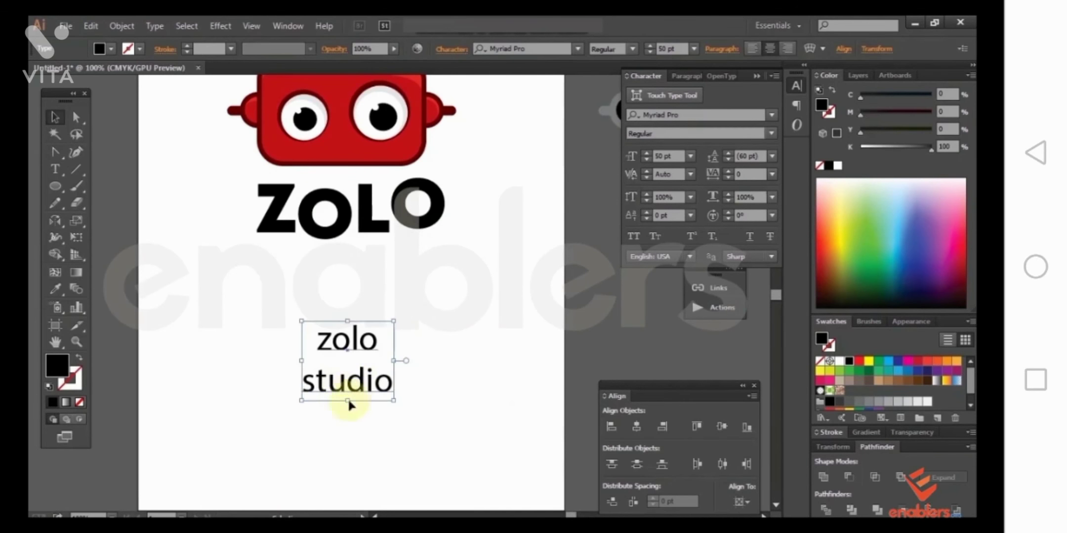
pyautogui.moveTo(350, 407); pyautogui.dragTo(352, 332)
pyautogui.press('y')
pyautogui.press('t')
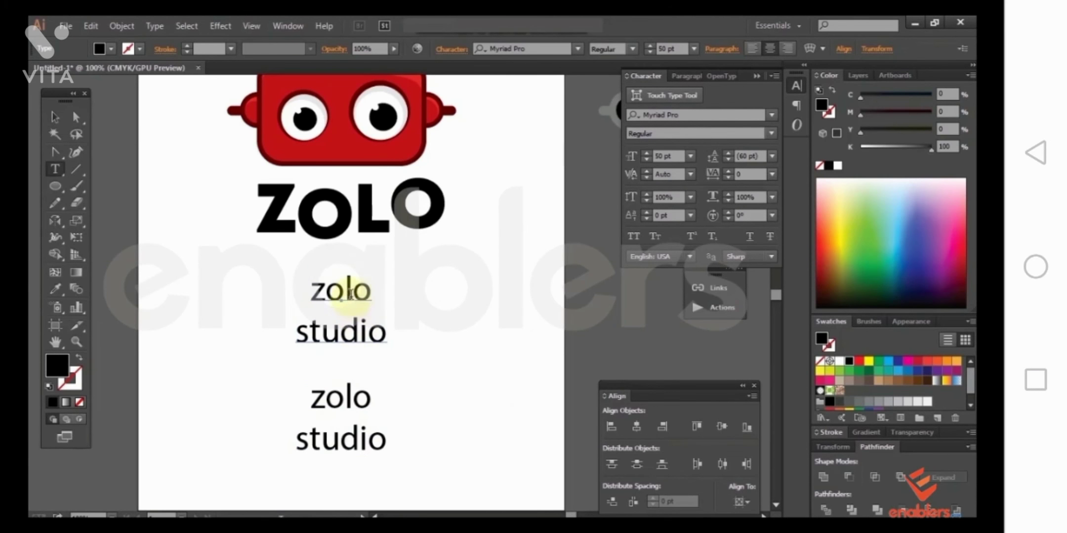
pyautogui.doubleClick(350, 289)
pyautogui.press('Delete')
pyautogui.press('Delete')
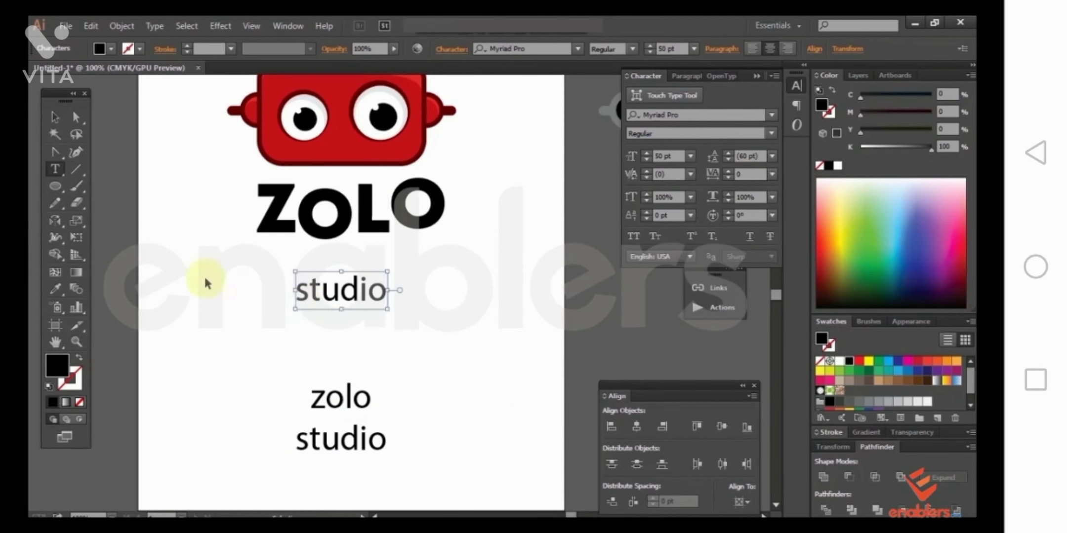
pyautogui.hotkey('ctrl', 'a')
pyautogui.press('Escape')
# Step: Set "studio" in all caps directly beneath ZOLO, try Futura Lt BT, and choose Futura-Bold as its font
pyautogui.click(771, 115)
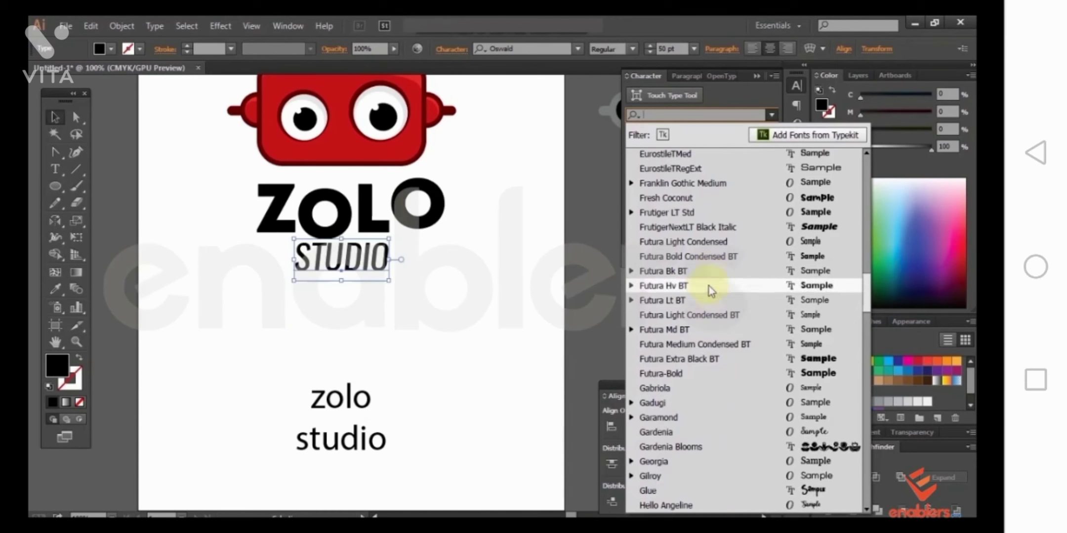
pyautogui.click(714, 298)
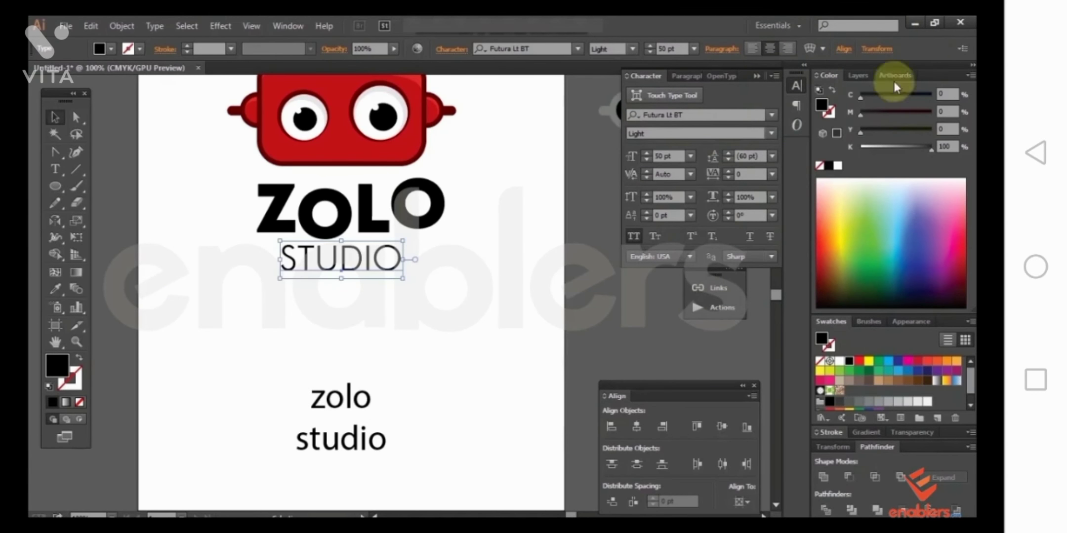
pyautogui.click(771, 133)
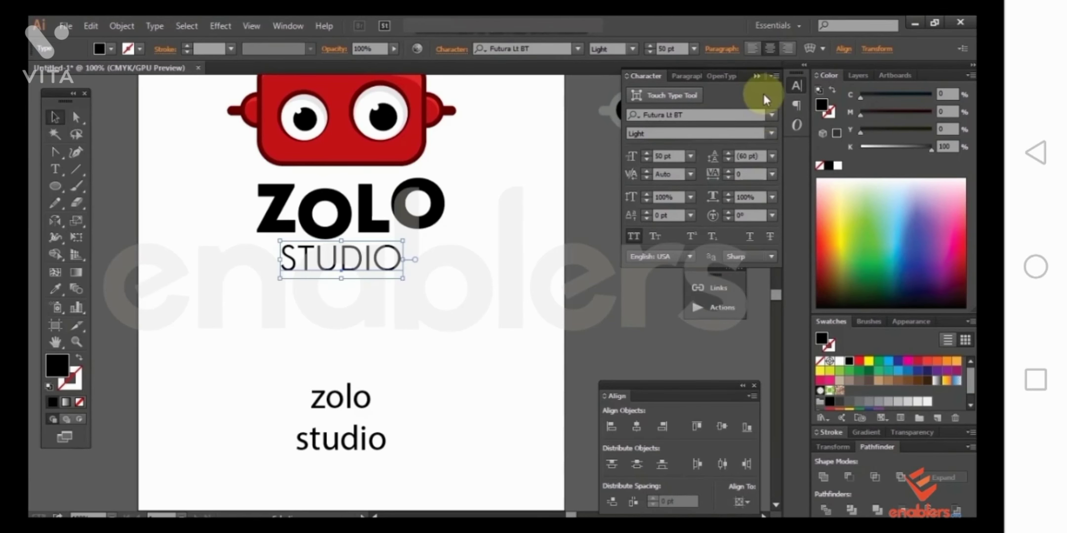
pyautogui.click(771, 115)
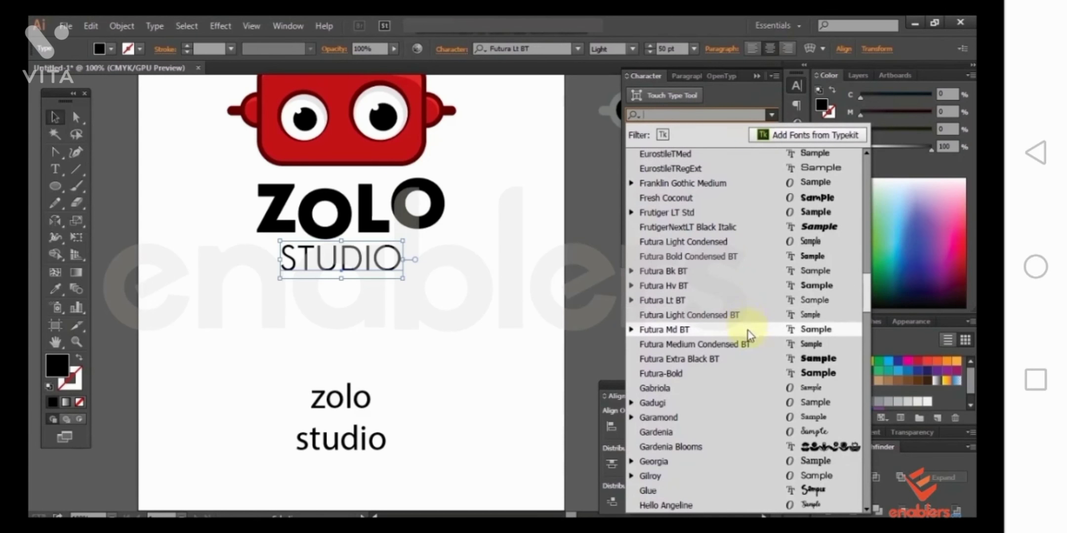
pyautogui.click(738, 376)
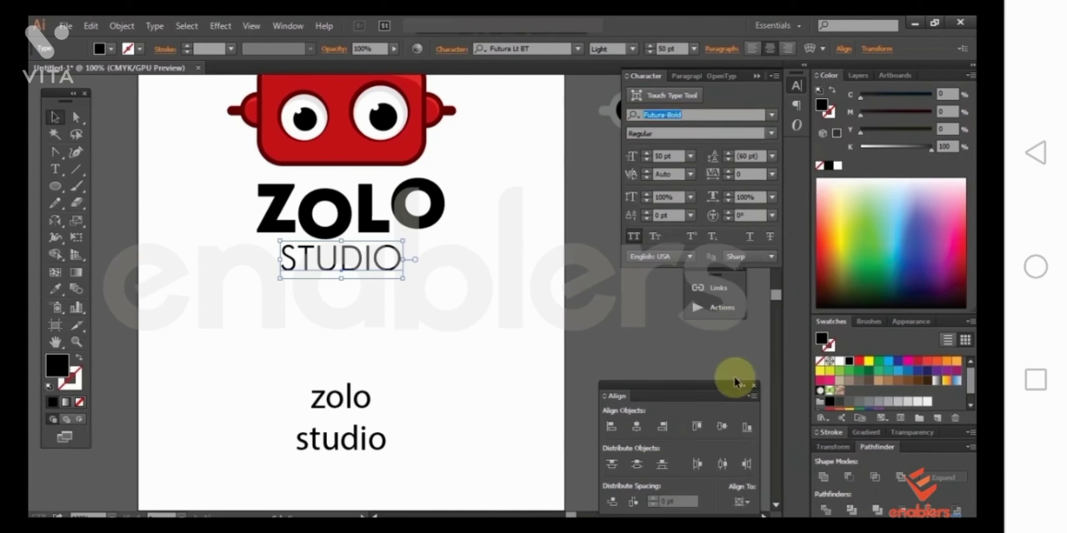
# Step: Shift STUDIO slightly left beneath ZOLO in Futura Md BT, and level the ZOLO letters on one line
pyautogui.click(449, 290)
pyautogui.moveTo(450, 289); pyautogui.dragTo(423, 307)
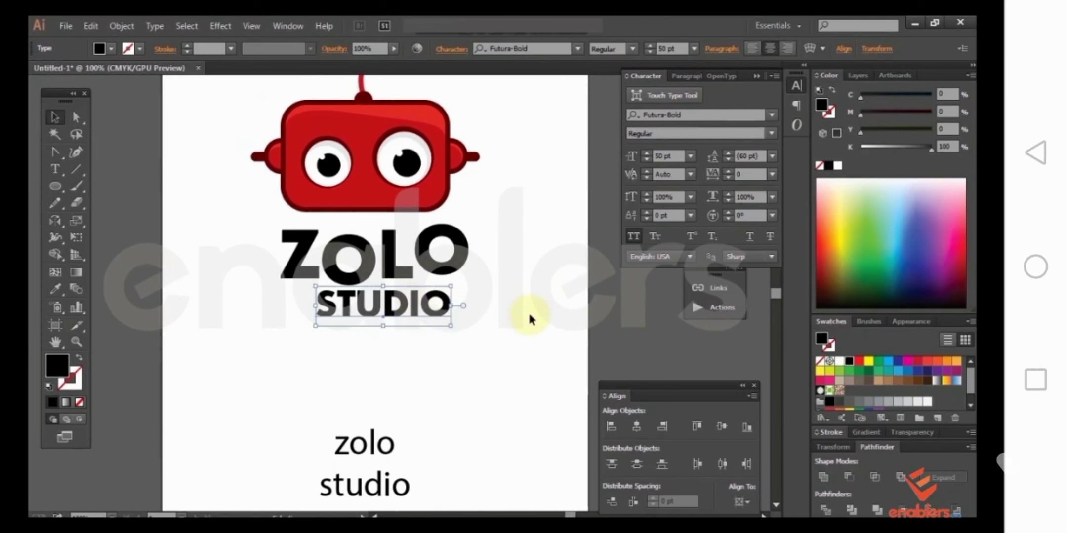
pyautogui.scroll(-2, 528, 311)
pyautogui.moveTo(363, 271); pyautogui.dragTo(357, 271)
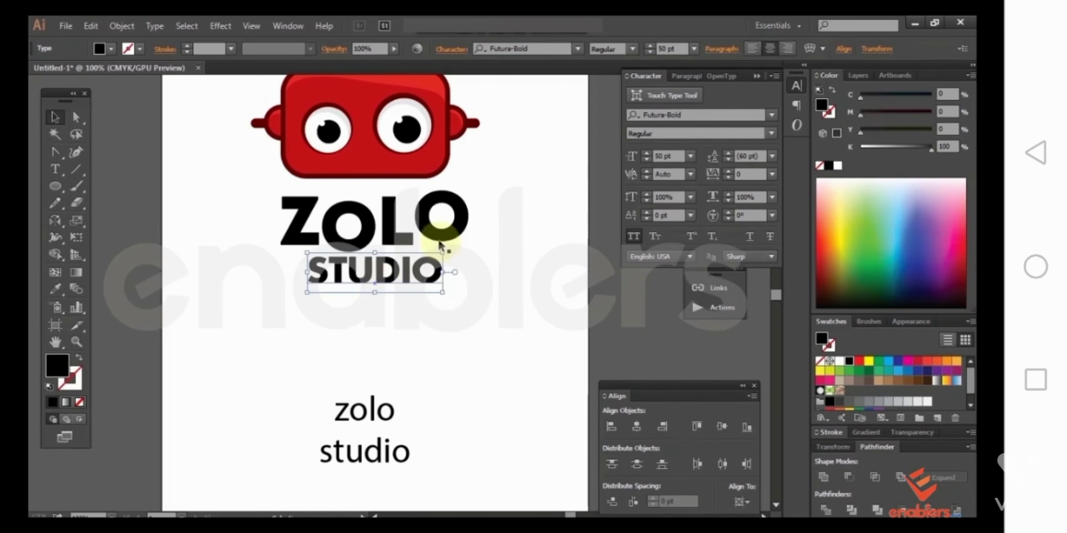
pyautogui.click(441, 225)
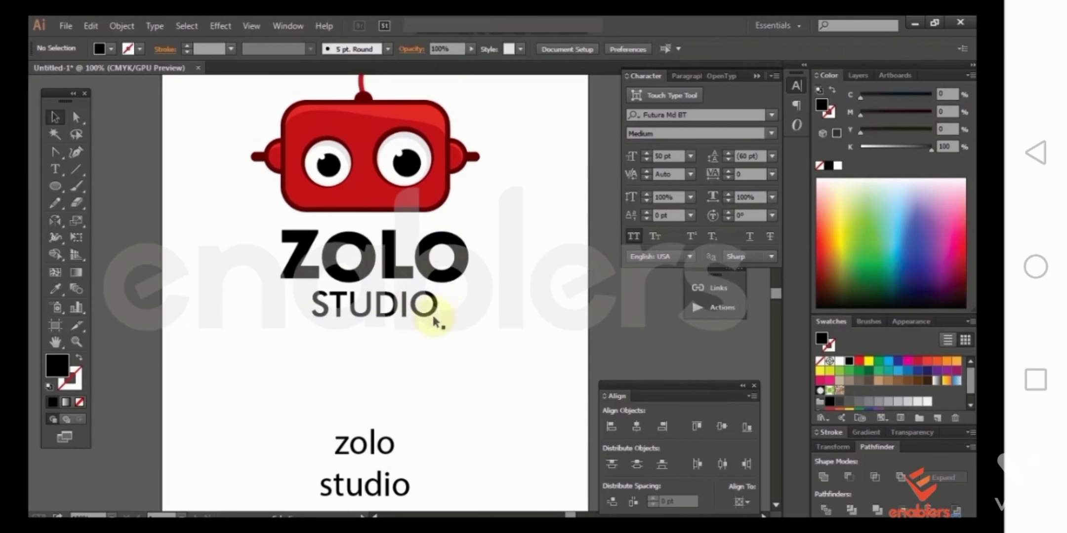
# Step: Set the tracking of the STUDIO text to 150
pyautogui.click(432, 318)
pyautogui.click(748, 173)
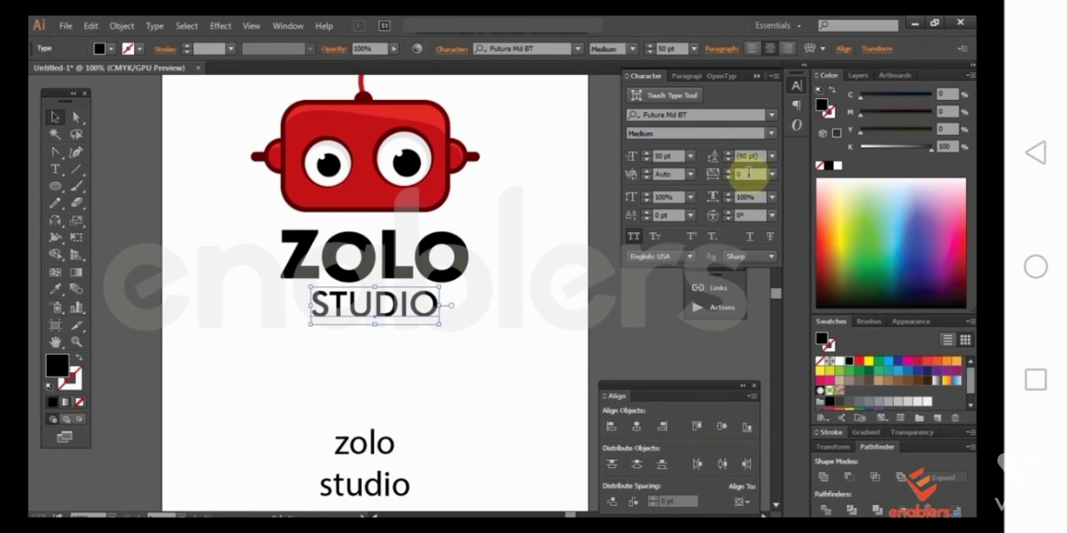
pyautogui.write('1')
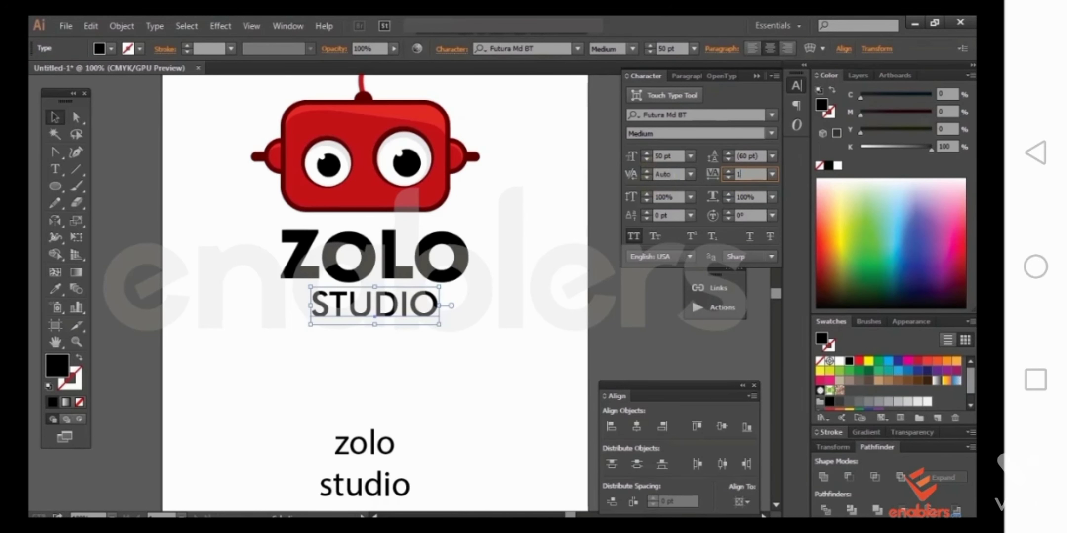
pyautogui.write('50')
pyautogui.click(505, 357)
pyautogui.scroll(3, 507, 362)
# Step: Recolour the four ZOLO letters with the red sampled from the robot's face
pyautogui.moveTo(531, 390); pyautogui.dragTo(242, 304)
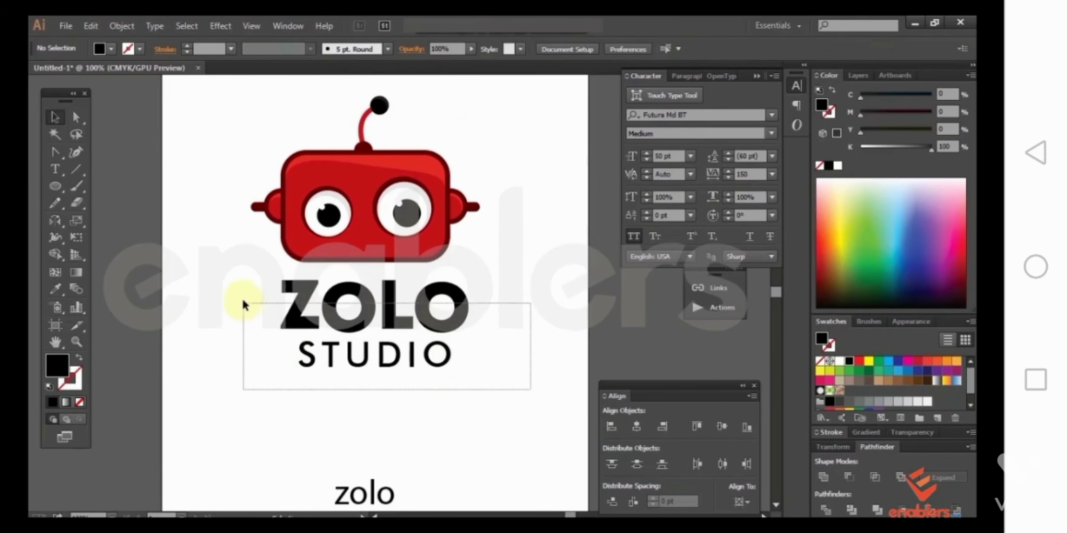
pyautogui.moveTo(519, 291); pyautogui.dragTo(232, 291)
pyautogui.press('i')
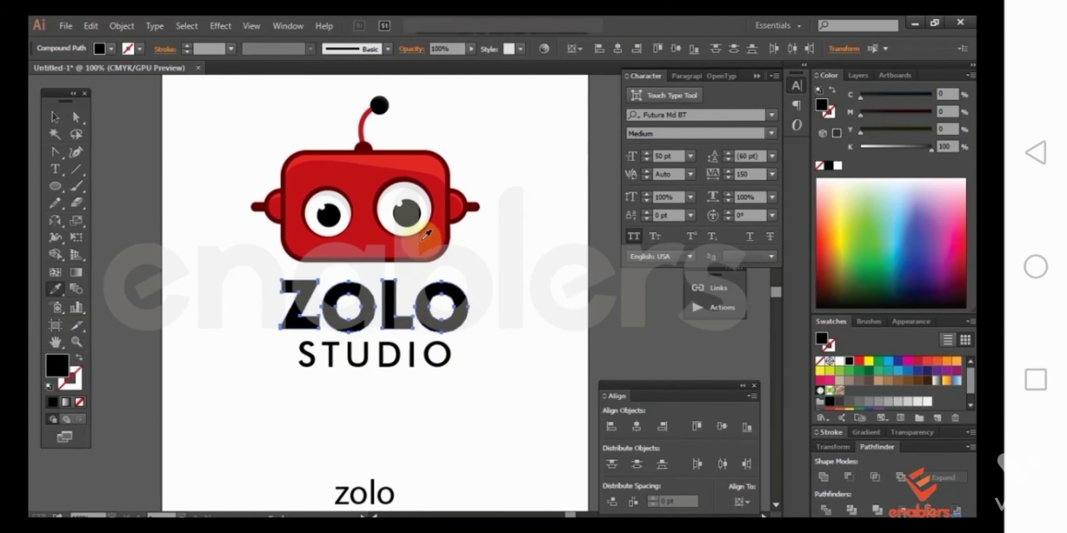
pyautogui.click(422, 239)
pyautogui.click(55, 117)
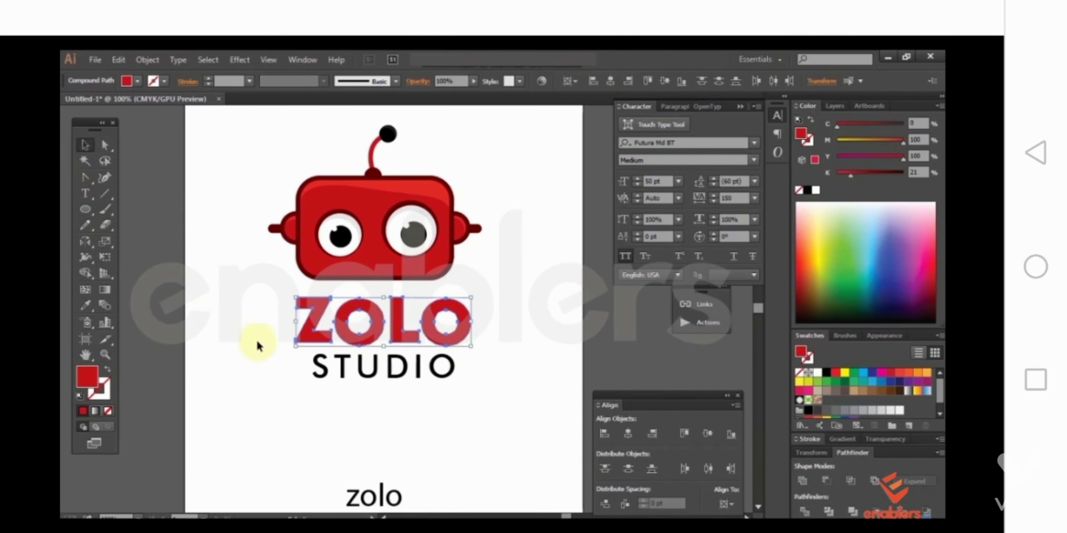
# Step: Give the grouped ZOLO letters a dark red stroke with black (K) set to 71%
pyautogui.hotkey('ctrl', '=')
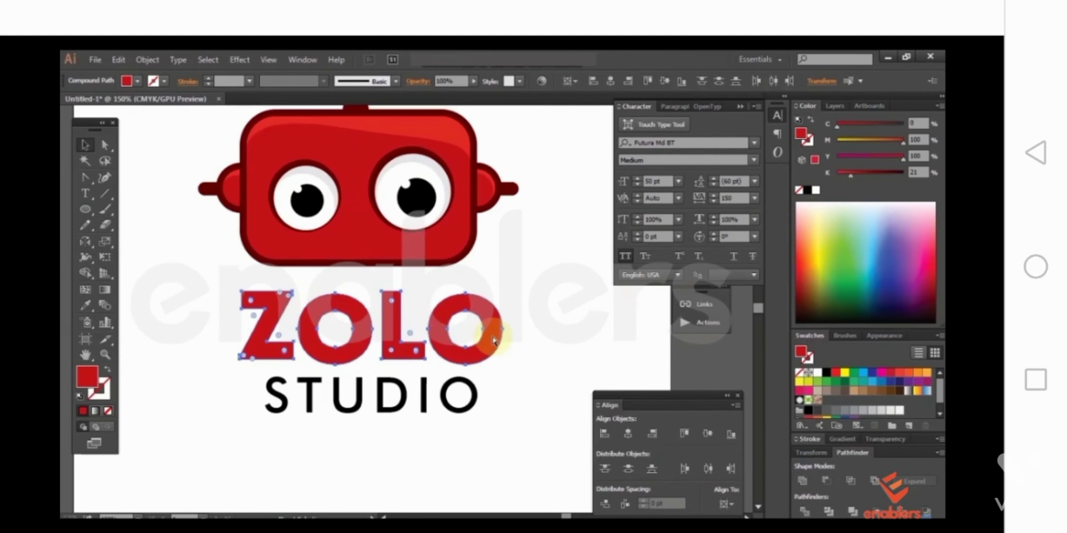
pyautogui.click(492, 344)
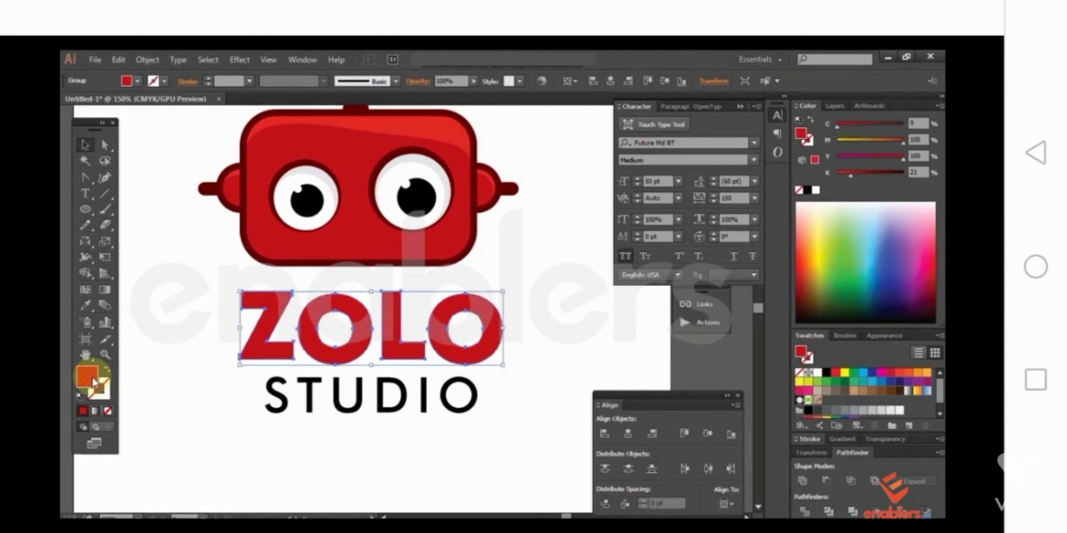
pyautogui.click(104, 395)
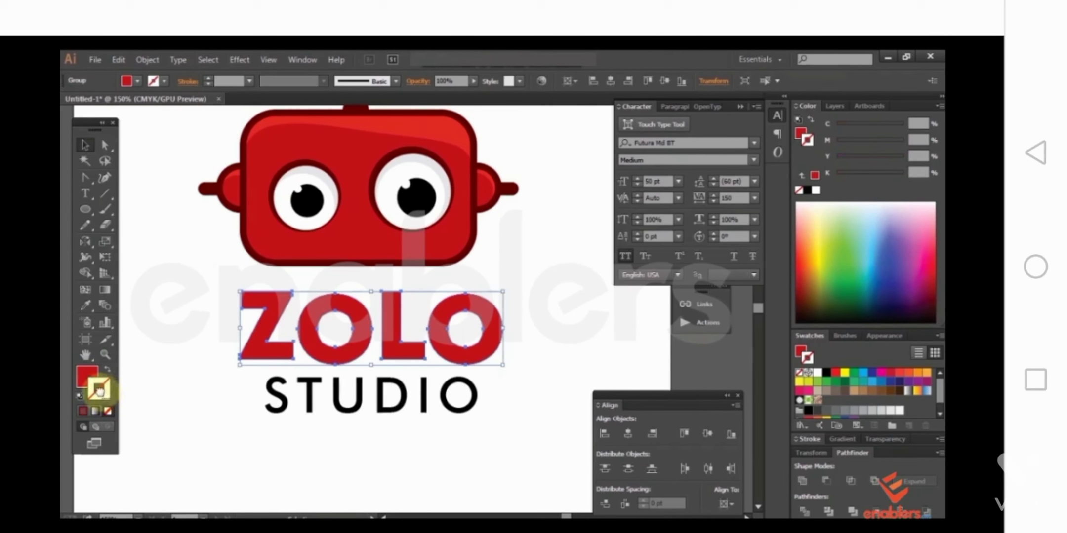
pyautogui.click(82, 411)
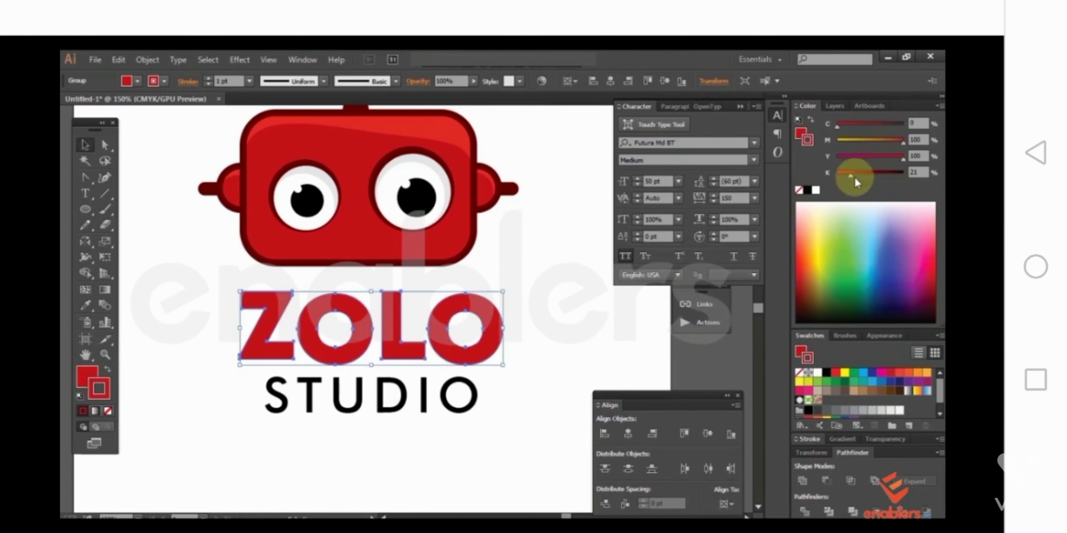
pyautogui.moveTo(858, 180); pyautogui.dragTo(885, 178)
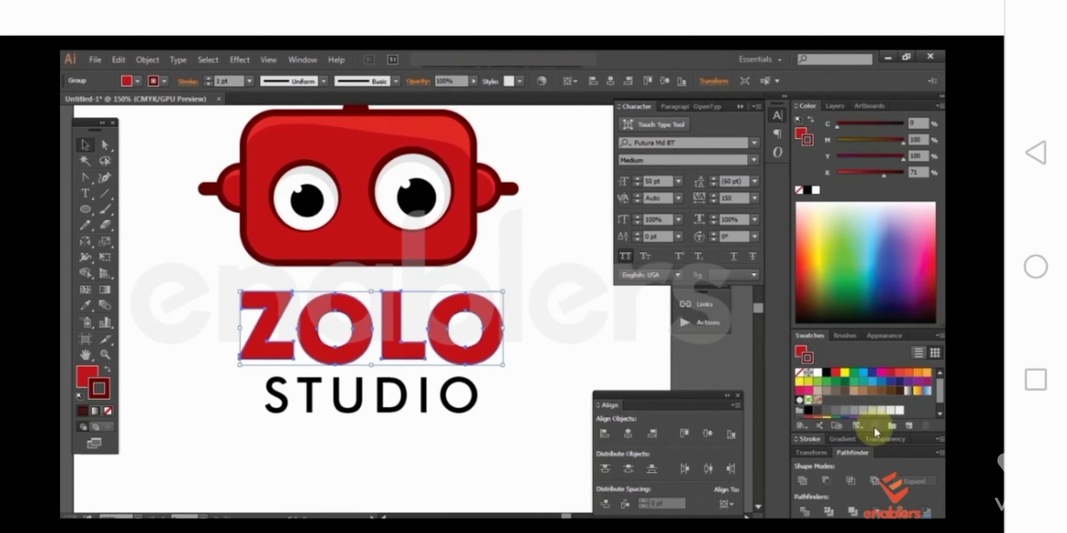
# Step: Set the weight of the ZOLO lettering's dark red stroke to 3 pt
pyautogui.click(810, 439)
pyautogui.click(862, 316)
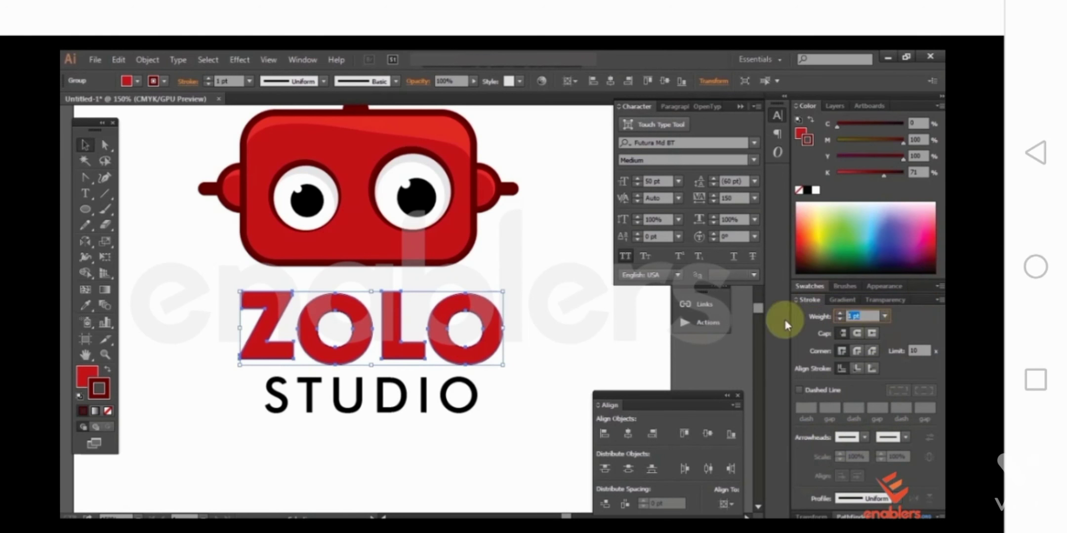
pyautogui.write('2')
pyautogui.press('Return')
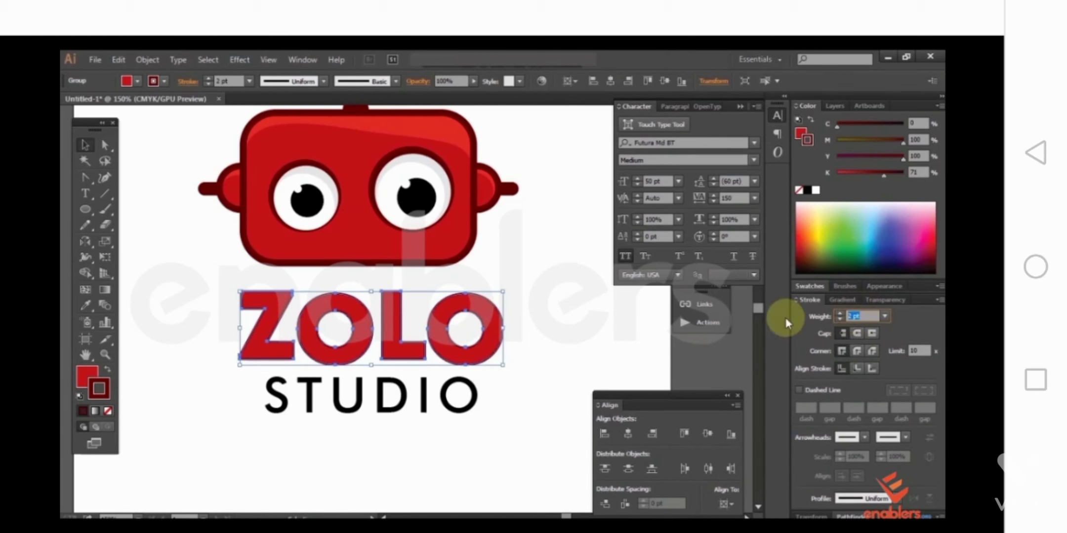
pyautogui.press('Up')
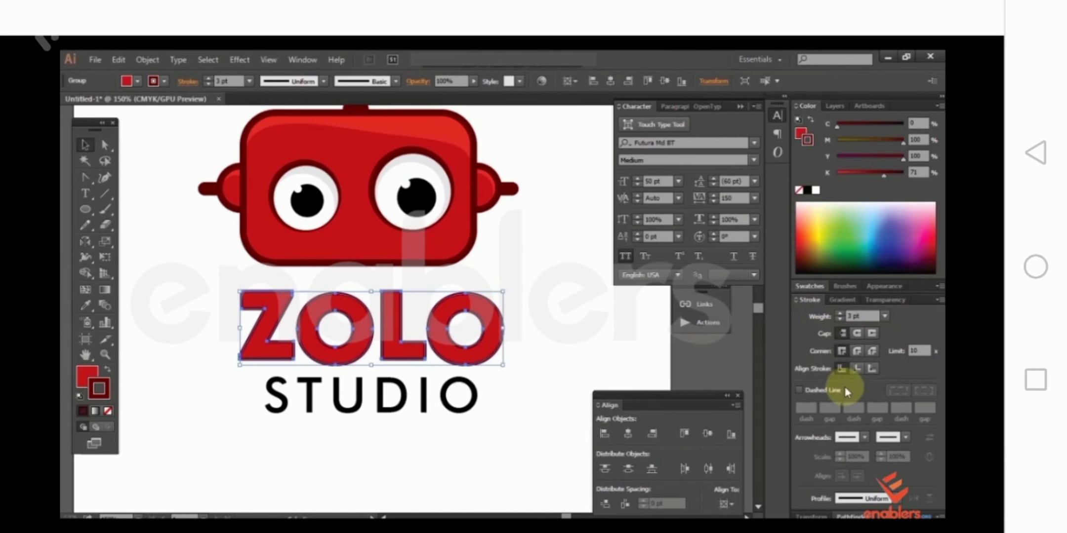
pyautogui.click(508, 421)
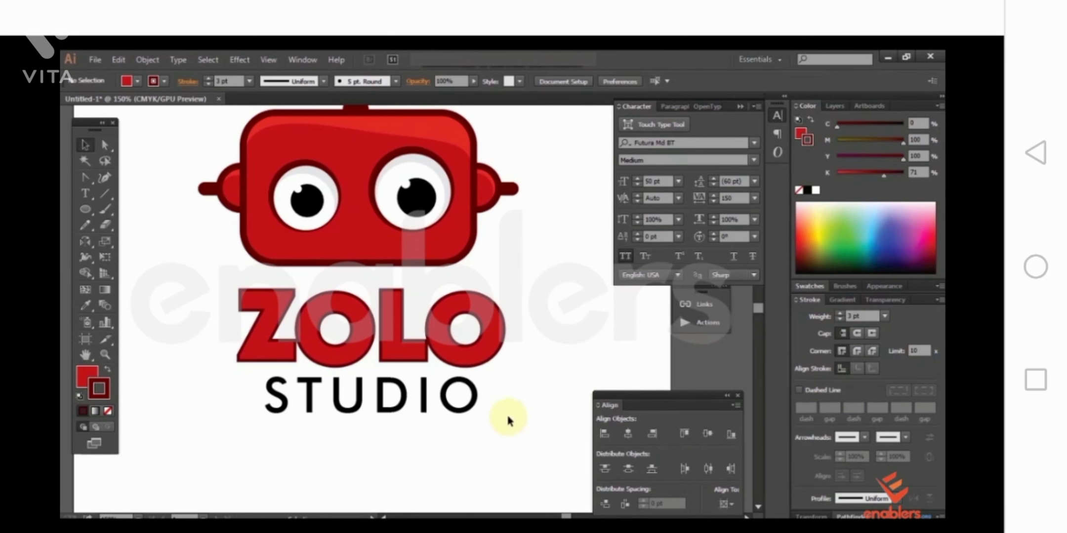
# Step: Align the ZOLO lettering's stroke to the outside and ungroup it into separate letters
pyautogui.click(476, 328)
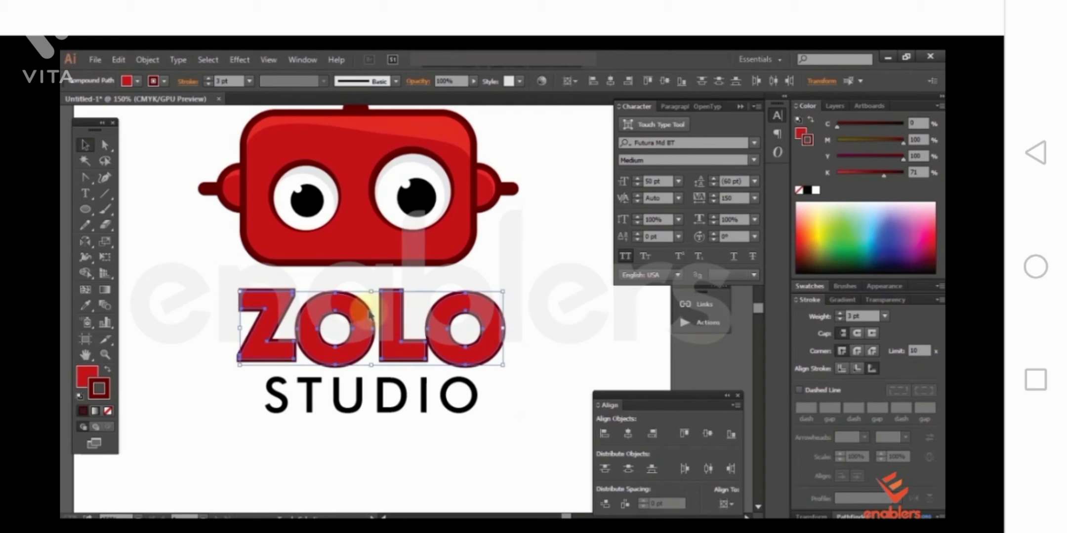
pyautogui.click(543, 304)
pyautogui.click(481, 302)
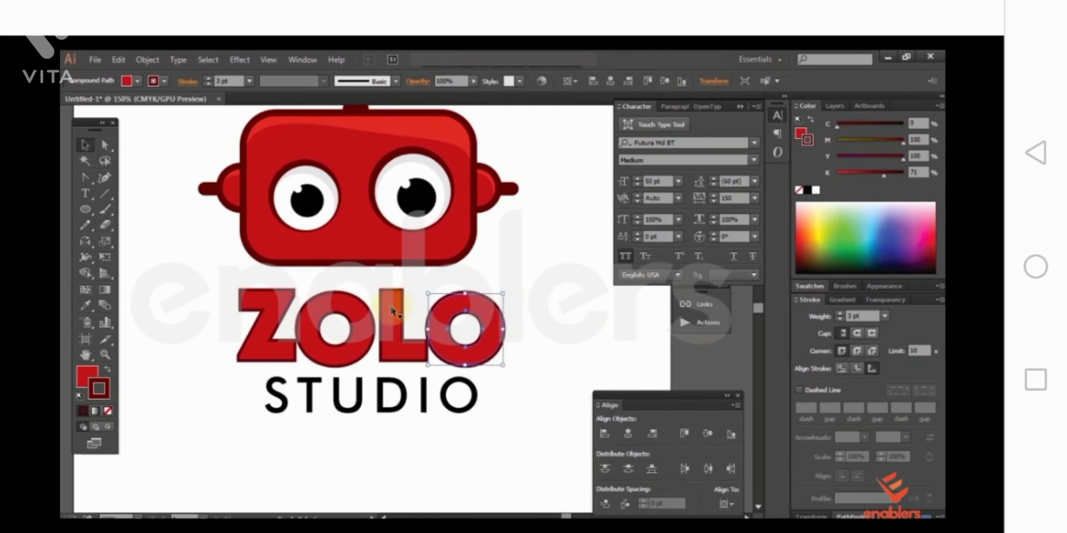
pyautogui.click(146, 267)
# Step: Draw a wide red ellipse without a stroke across the upper part of the ZOLO letters
pyautogui.click(84, 209)
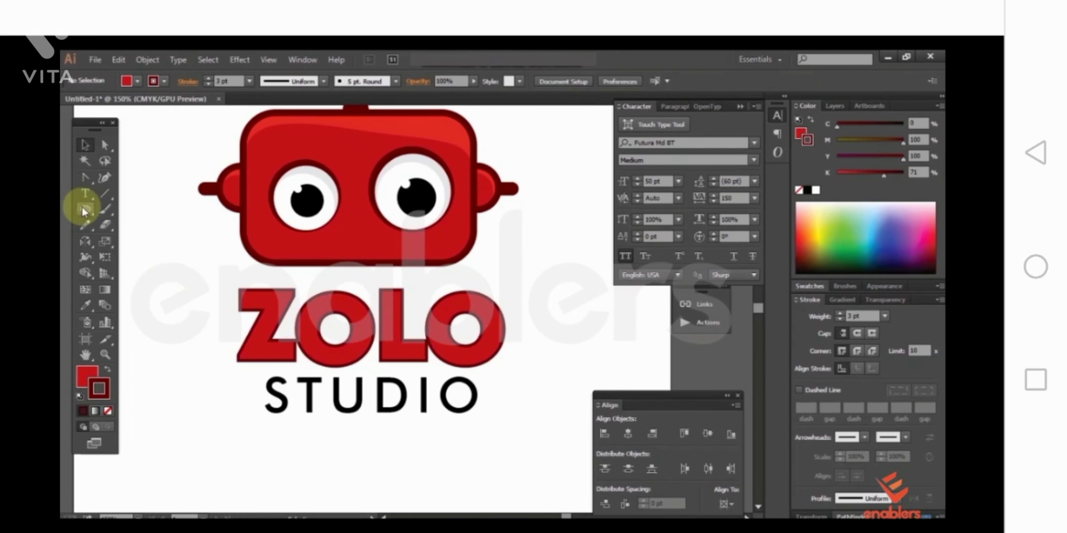
pyautogui.moveTo(85, 212); pyautogui.dragTo(148, 225)
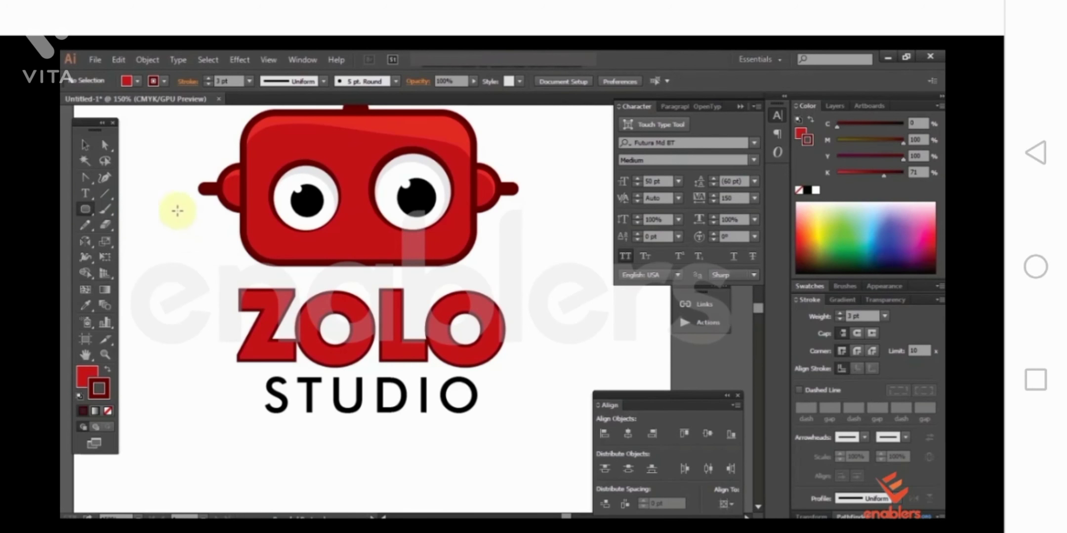
pyautogui.moveTo(85, 215); pyautogui.dragTo(155, 238)
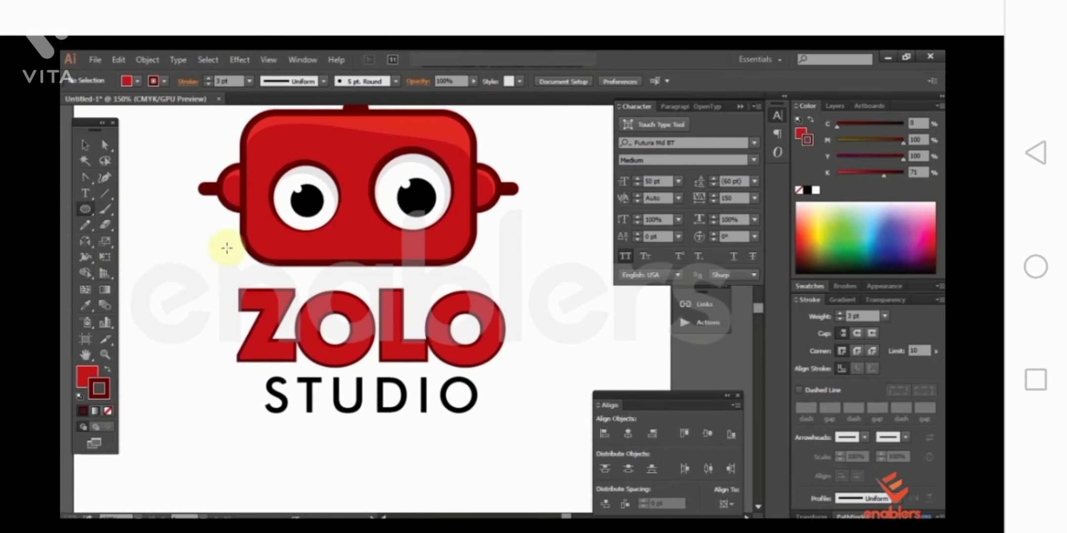
pyautogui.moveTo(196, 182)
pyautogui.mouseDown()
pyautogui.moveTo(637, 329)
pyautogui.moveTo(628, 331)
pyautogui.mouseUp()
pyautogui.click(86, 145)
pyautogui.moveTo(388, 281); pyautogui.dragTo(362, 281)
pyautogui.click(109, 410)
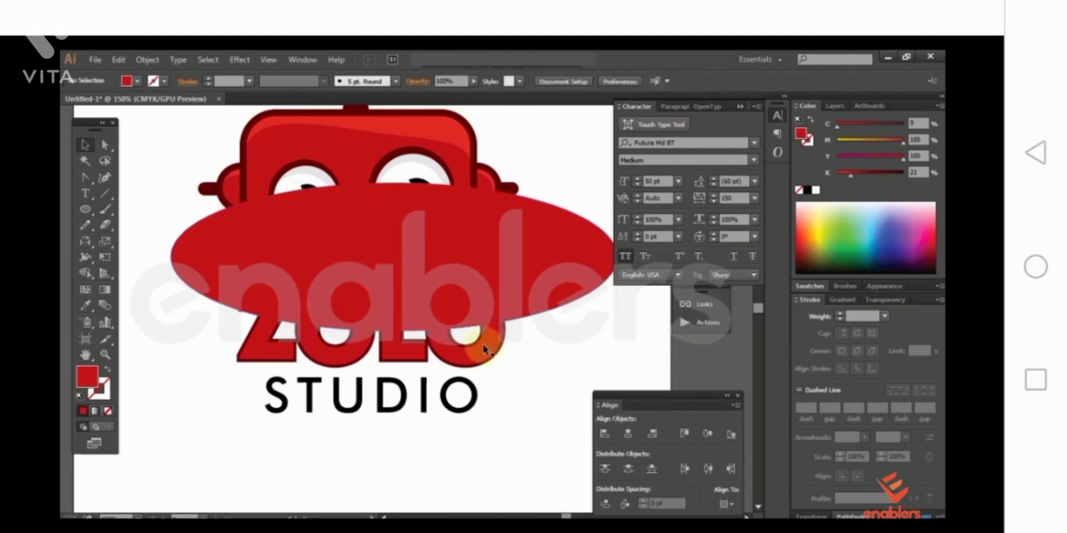
# Step: Clip lighter red ellipse shapes inside the ZOLO letters to form a highlight over their upper halves
pyautogui.hotkey('ctrl', 'shift', '[')
pyautogui.keyDown('shift'); pyautogui.click(280, 353); pyautogui.keyUp('shift')
pyautogui.hotkey('ctrl', '7')
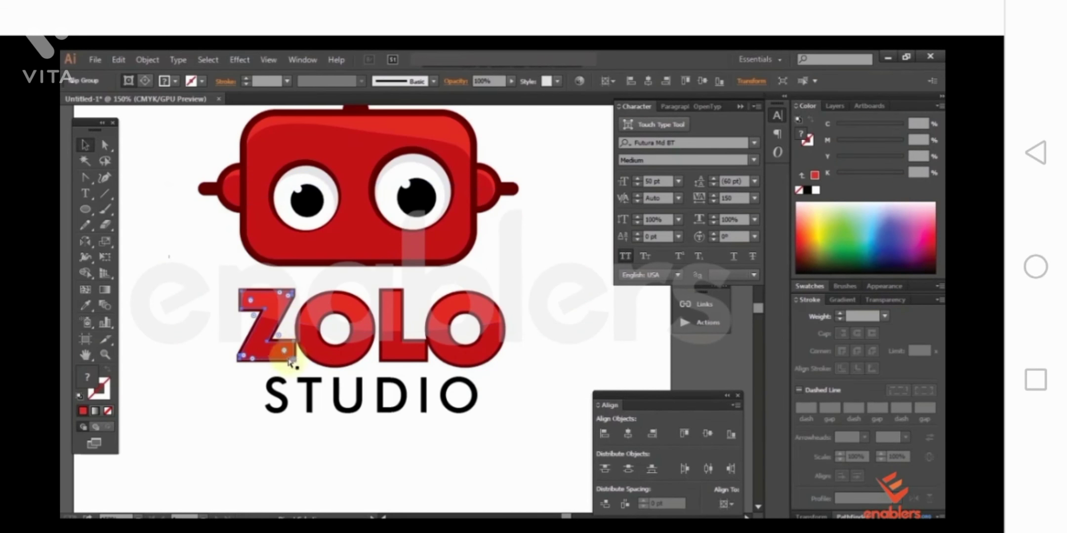
pyautogui.click(360, 437)
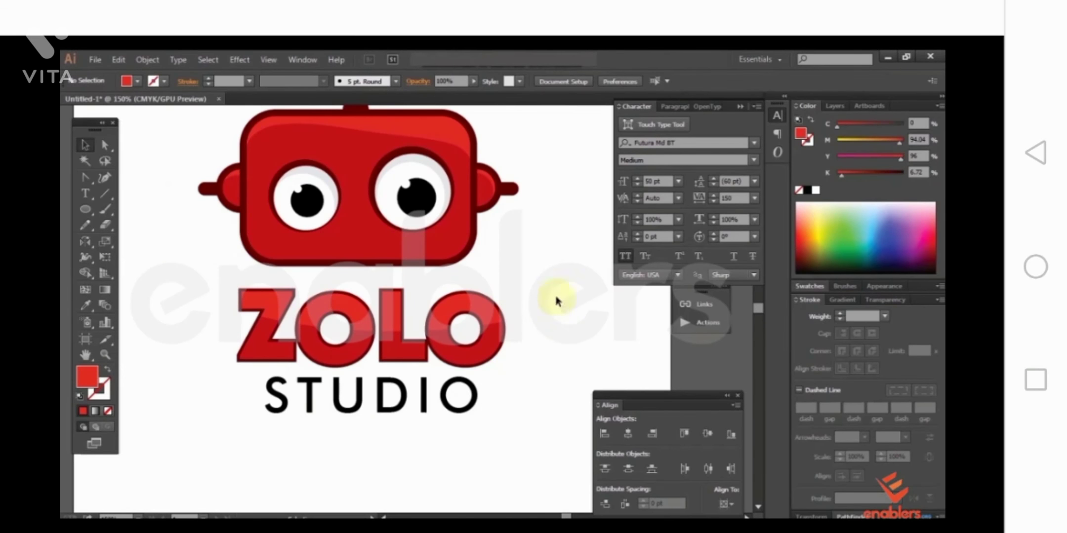
# Step: Widen the STUDIO text by setting its tracking to 200
pyautogui.click(350, 409)
pyautogui.scroll(-1, 500, 377)
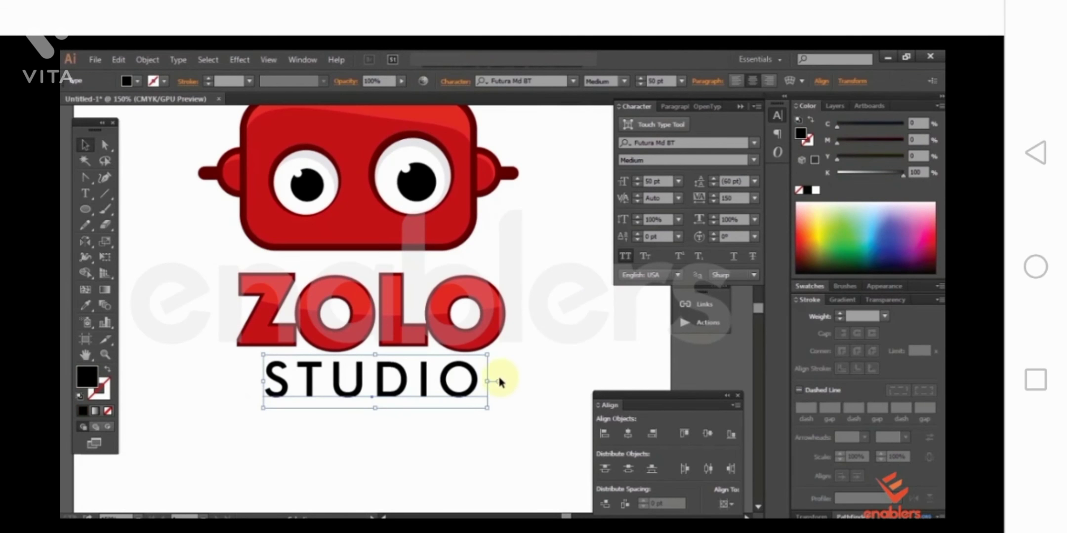
pyautogui.click(733, 198)
pyautogui.write('200')
pyautogui.press('Return')
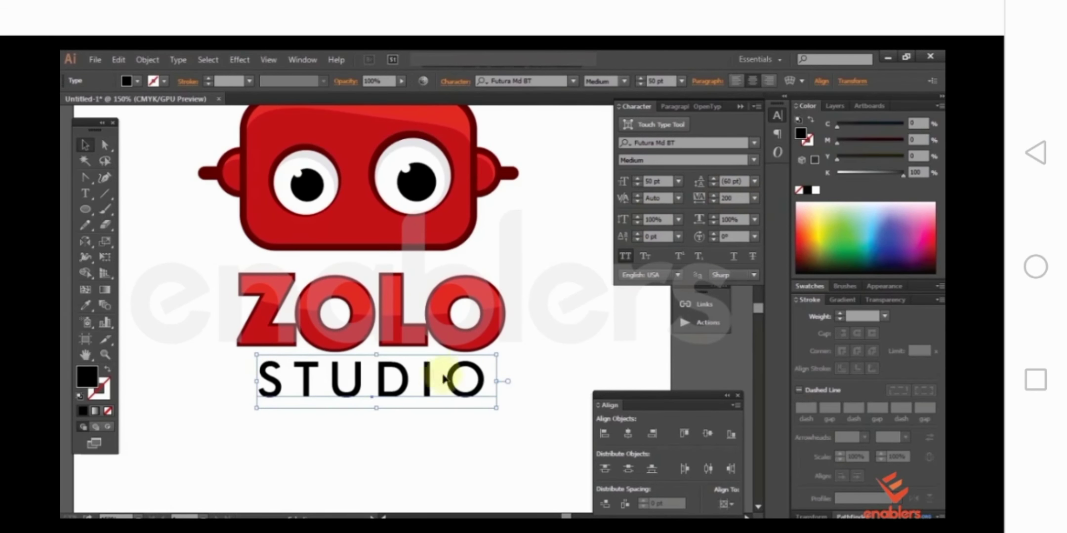
pyautogui.click(476, 435)
# Step: Select the ZOLO and STUDIO lettering together and enlarge it beneath the robot head
pyautogui.hotkey('ctrl', '0')
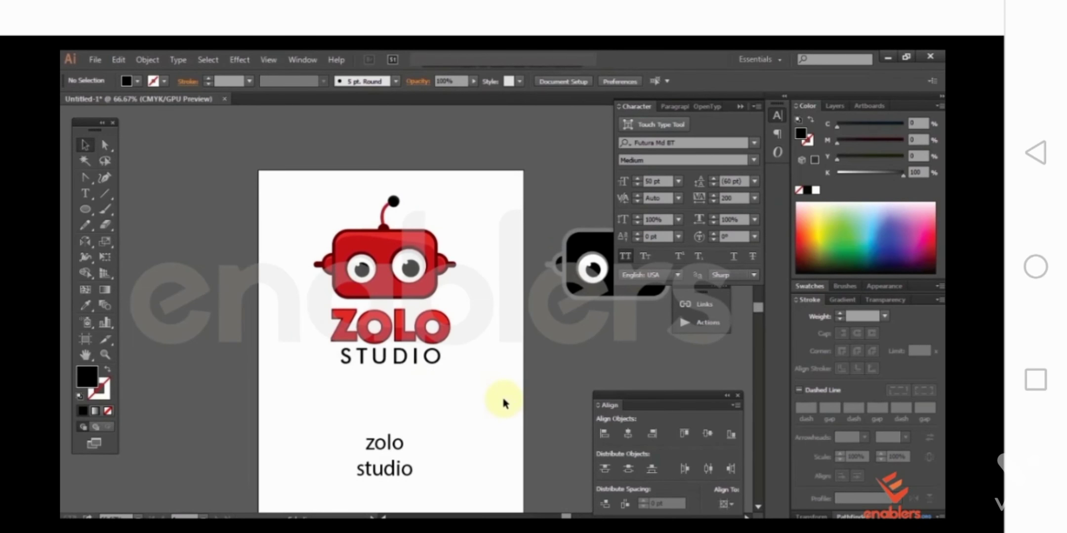
pyautogui.hotkey('ctrl', '+')
pyautogui.hotkey('ctrl', '+')
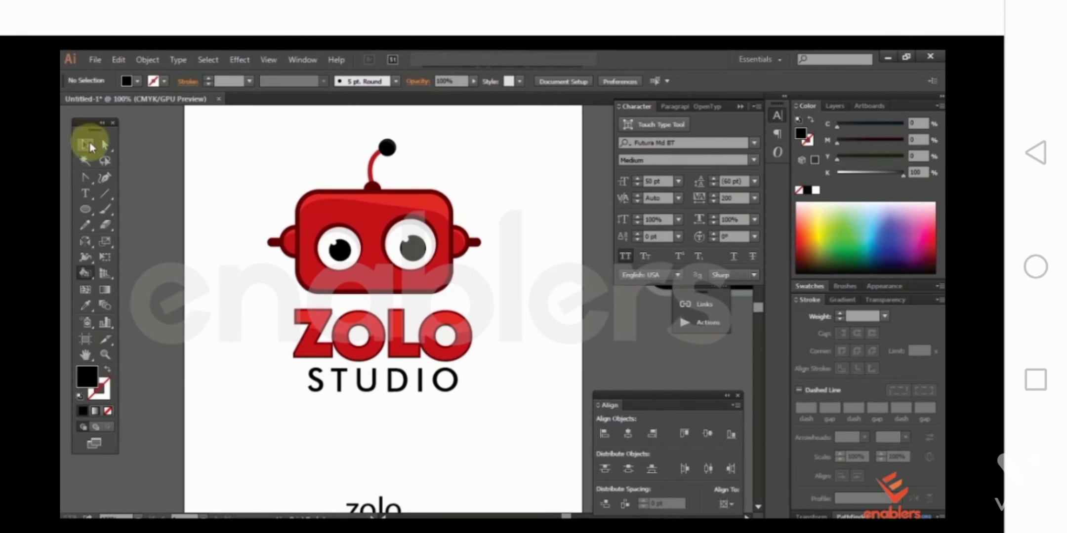
pyautogui.moveTo(484, 418); pyautogui.dragTo(307, 358)
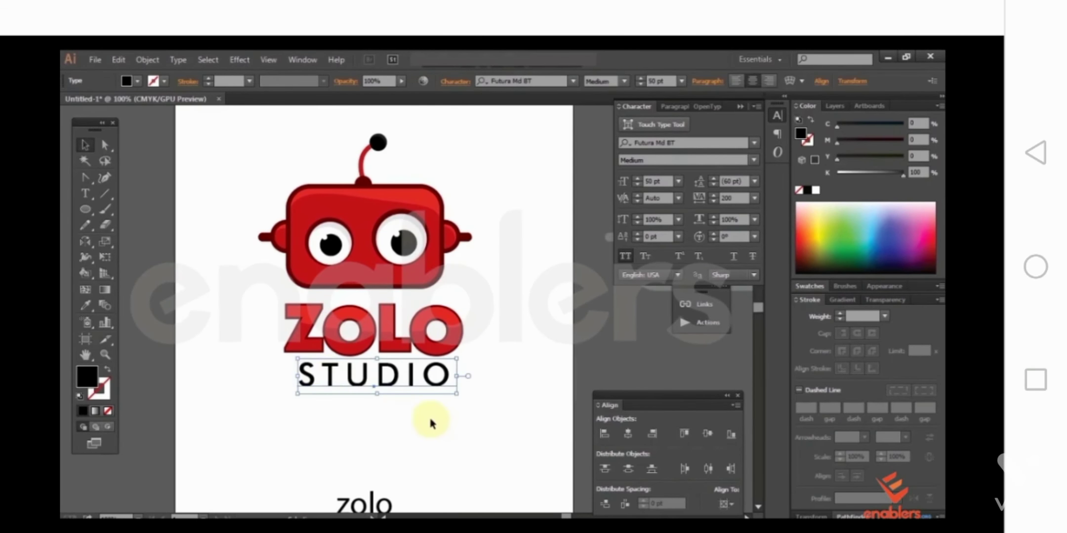
pyautogui.moveTo(518, 432); pyautogui.dragTo(242, 363)
pyautogui.keyDown('shift'); pyautogui.click(296, 328); pyautogui.keyUp('shift')
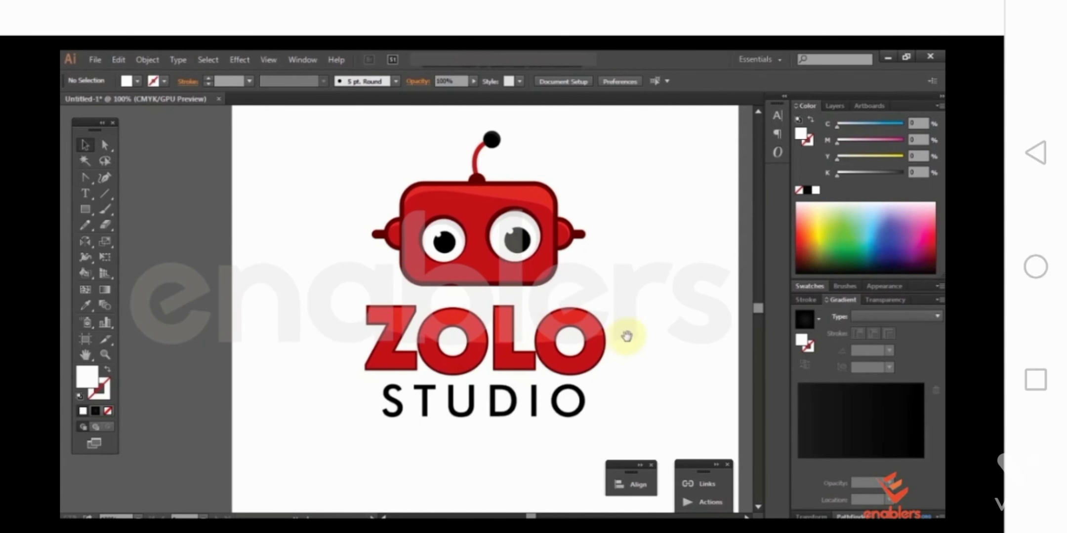
# Step: Examine the finished ZOLO STUDIO logo on the white artboard and its version on the black background
pyautogui.moveTo(626, 334); pyautogui.dragTo(378, 324)
pyautogui.moveTo(507, 321); pyautogui.dragTo(328, 312)
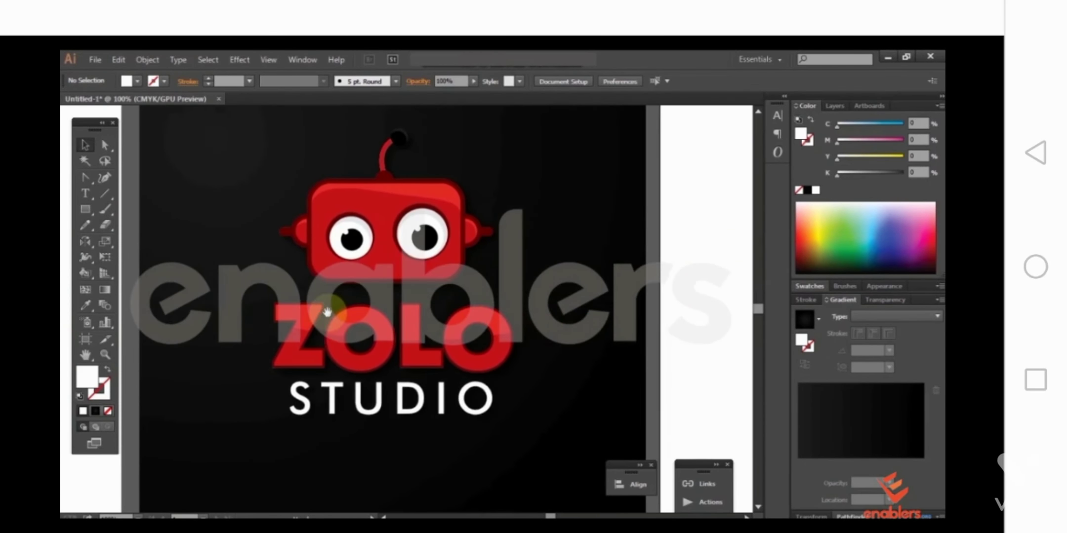
pyautogui.click(417, 249)
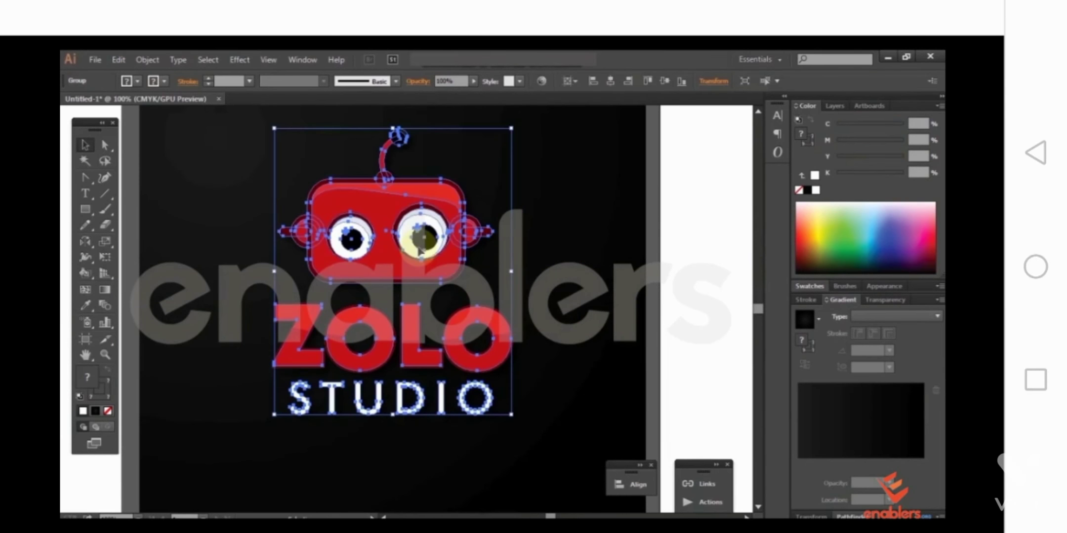
pyautogui.click(684, 328)
pyautogui.moveTo(421, 283); pyautogui.dragTo(425, 286)
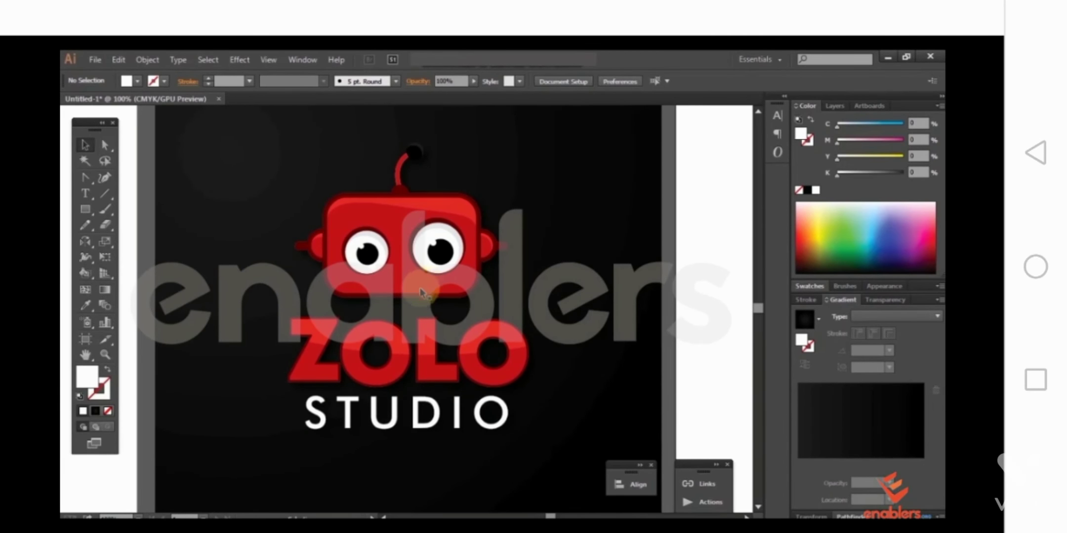
pyautogui.hotkey('ctrl', '-')
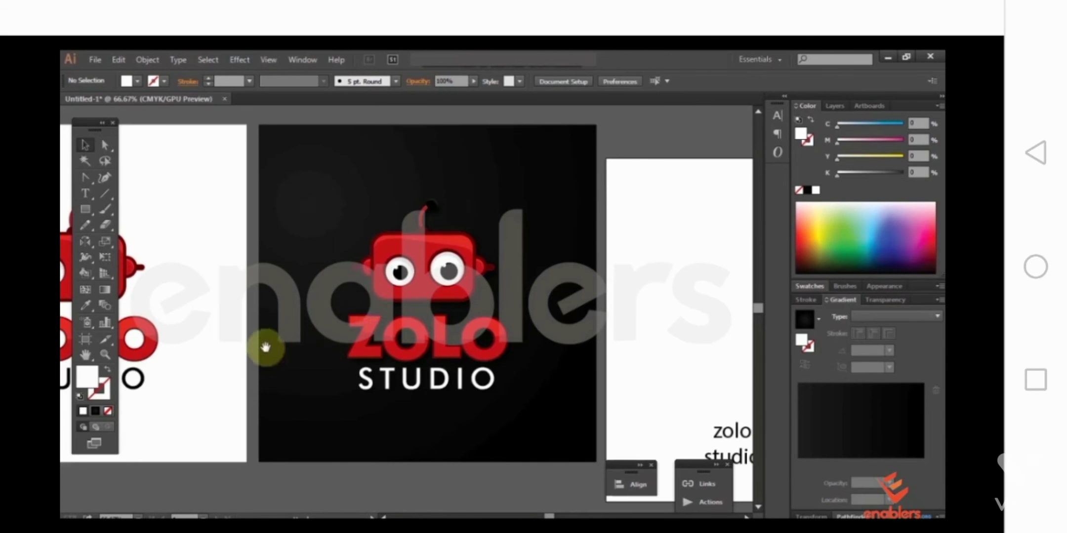
# Step: Compare the white and black artboards side by side to review how the completed robot logo reads on each background
pyautogui.moveTo(266, 347); pyautogui.dragTo(402, 345)
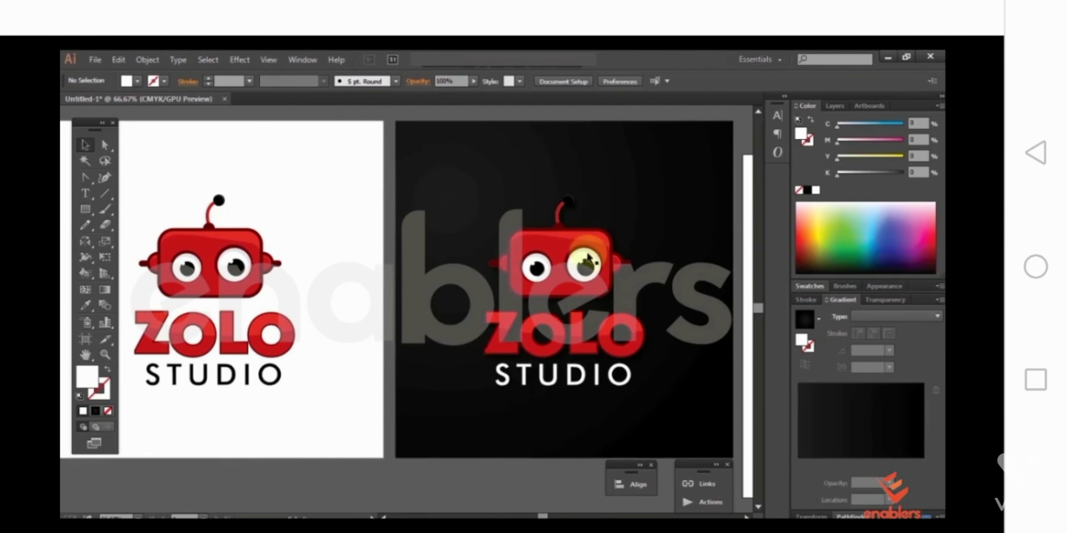
pyautogui.moveTo(402, 328); pyautogui.dragTo(459, 335)
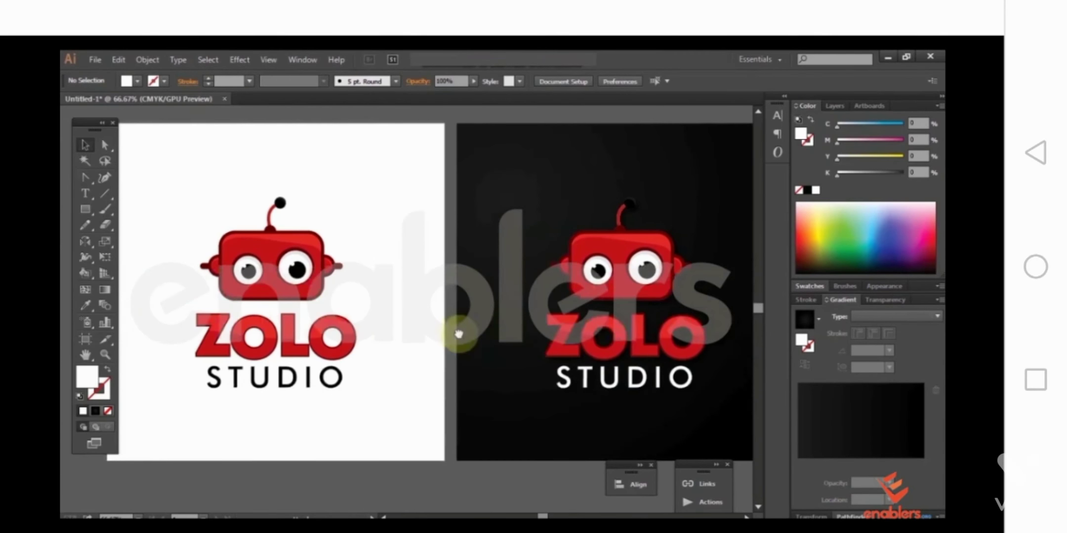
pyautogui.hscroll(-3, 434, 321)
pyautogui.scroll(1, 417, 311)
pyautogui.scroll(-1, 417, 311)
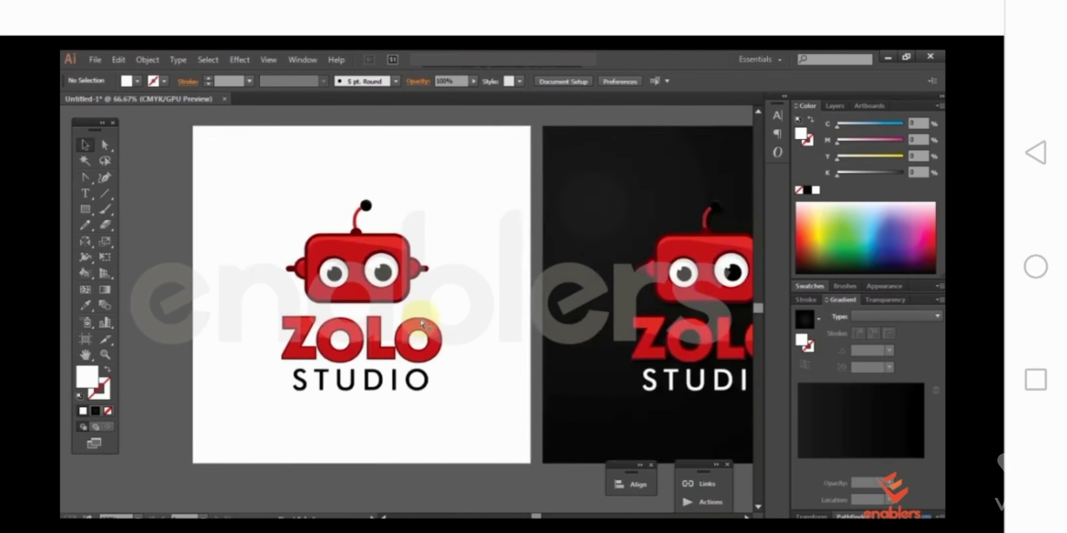
pyautogui.scroll(-1, 420, 317)
pyautogui.hscroll(3, 419, 319)
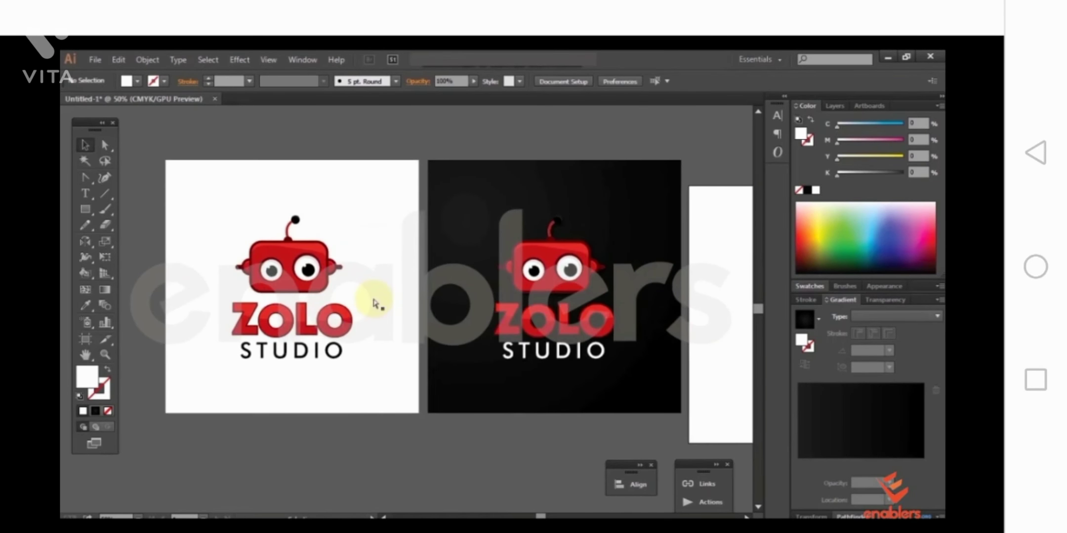
pyautogui.scroll(1, 378, 301)
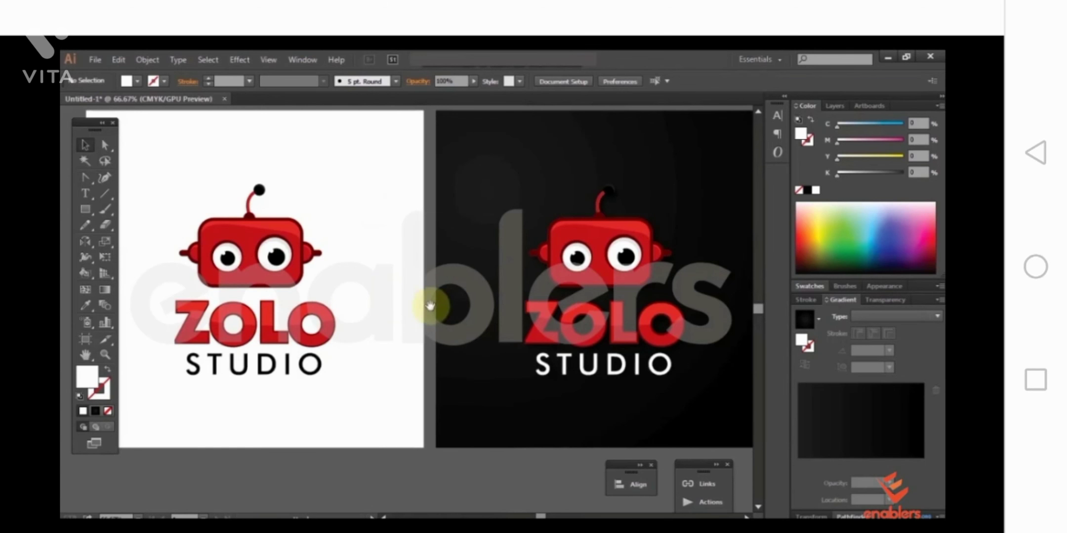
pyautogui.hscroll(2, 429, 306)
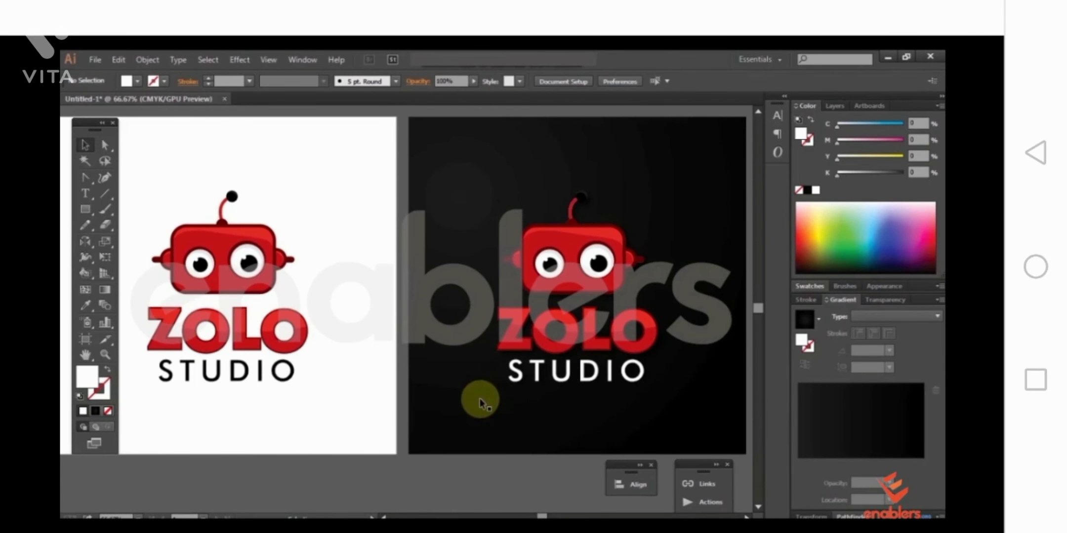